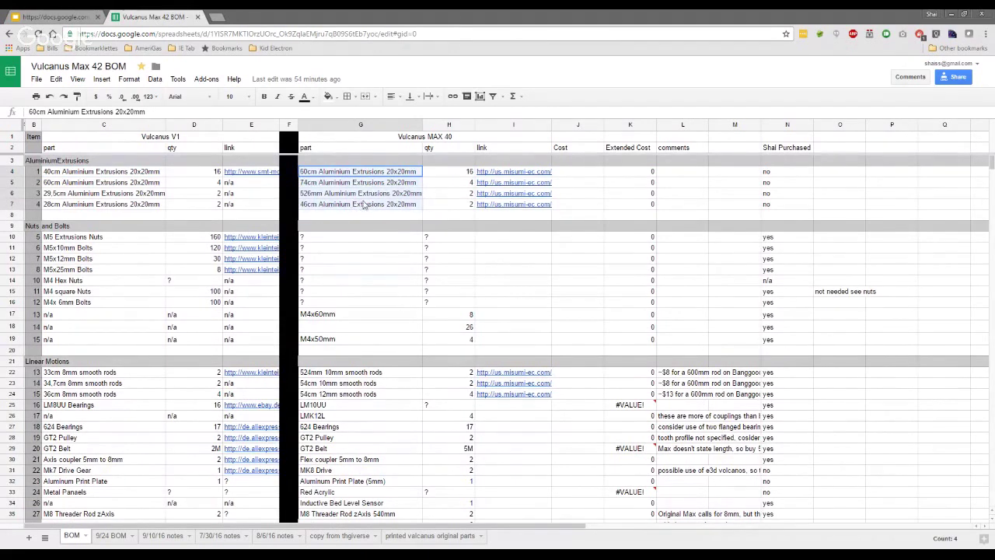
Copy the four Vulcanus MAX 40 aluminium extrusion parts with their quantities from the BOM sheet and switch to the 9/24 BOM sheet.
{"action": "left_click_drag", "start_coordinate": [312, 177], "coordinate": [451, 211]}
{"action": "key", "text": "ctrl+c"}
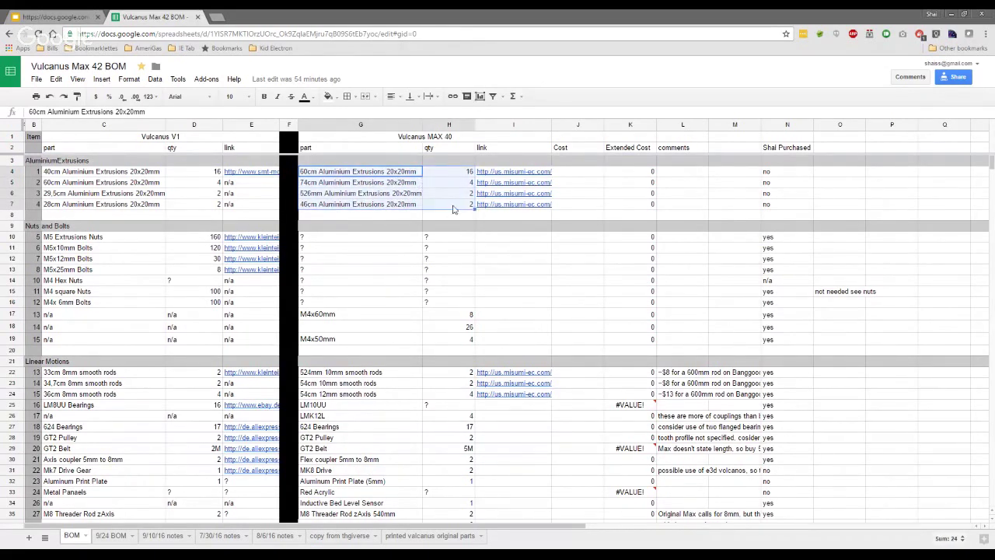
{"action": "left_click", "coordinate": [129, 540]}
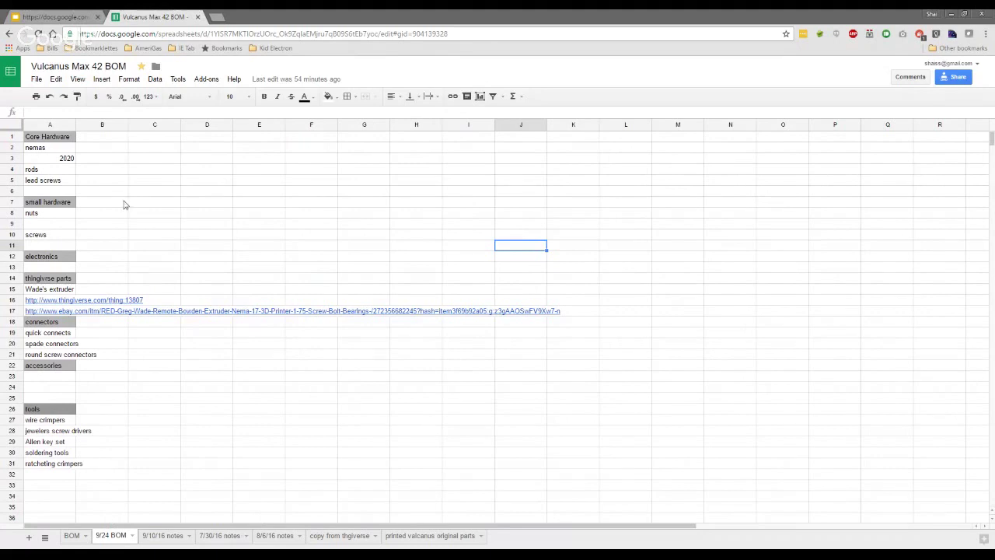
Insert four blank rows between the Core Hardware heading and nemas.
{"action": "left_click", "coordinate": [57, 161]}
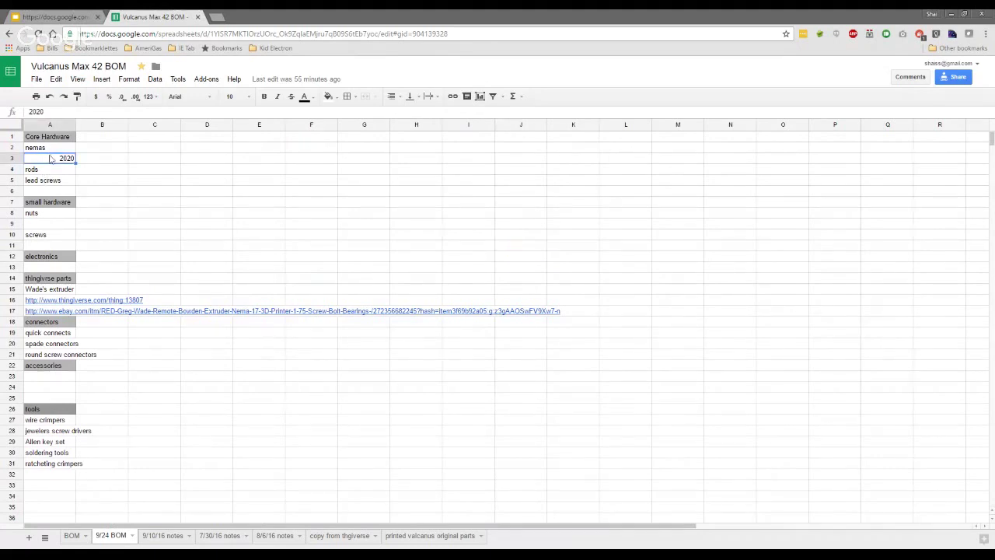
{"action": "right_click", "coordinate": [19, 150]}
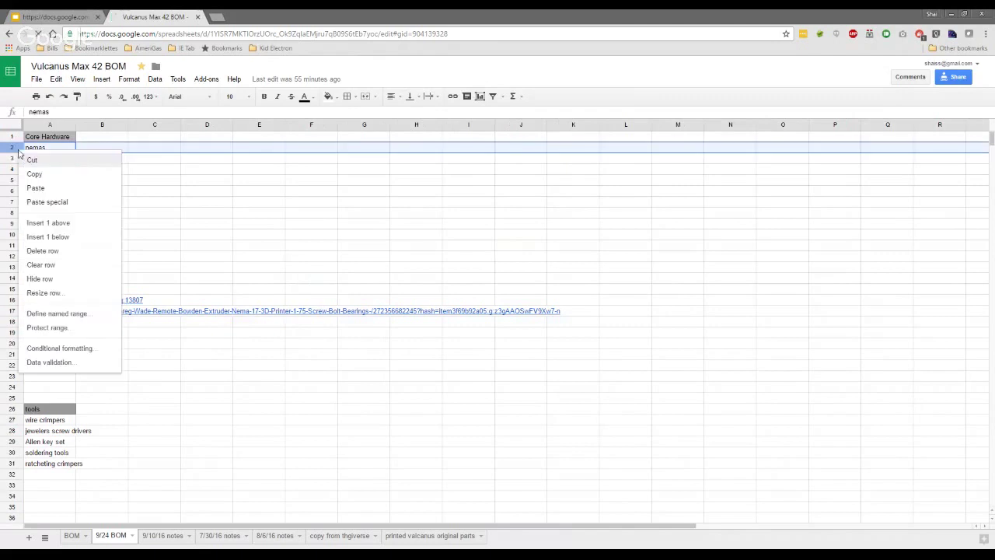
{"action": "left_click", "coordinate": [61, 224]}
{"action": "right_click", "coordinate": [15, 149]}
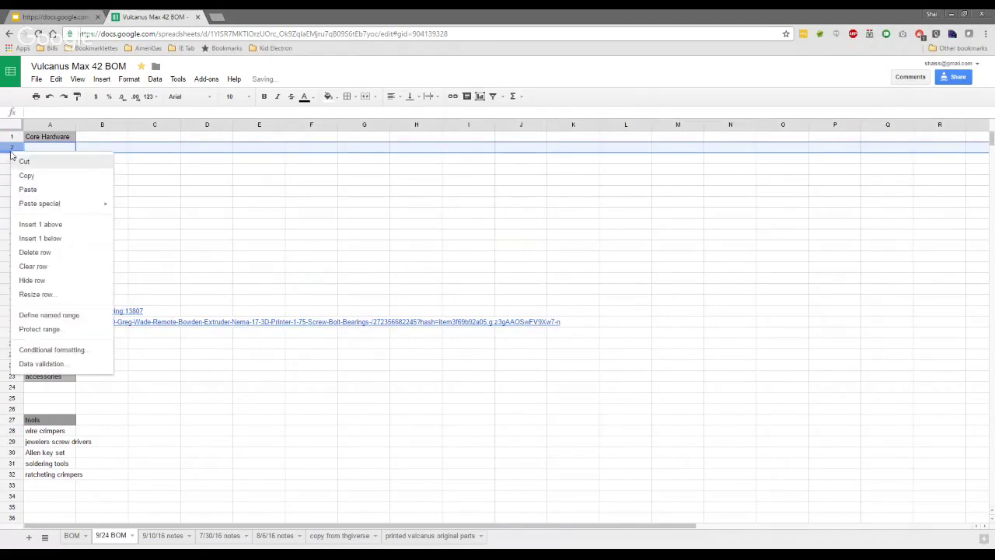
{"action": "left_click", "coordinate": [38, 226]}
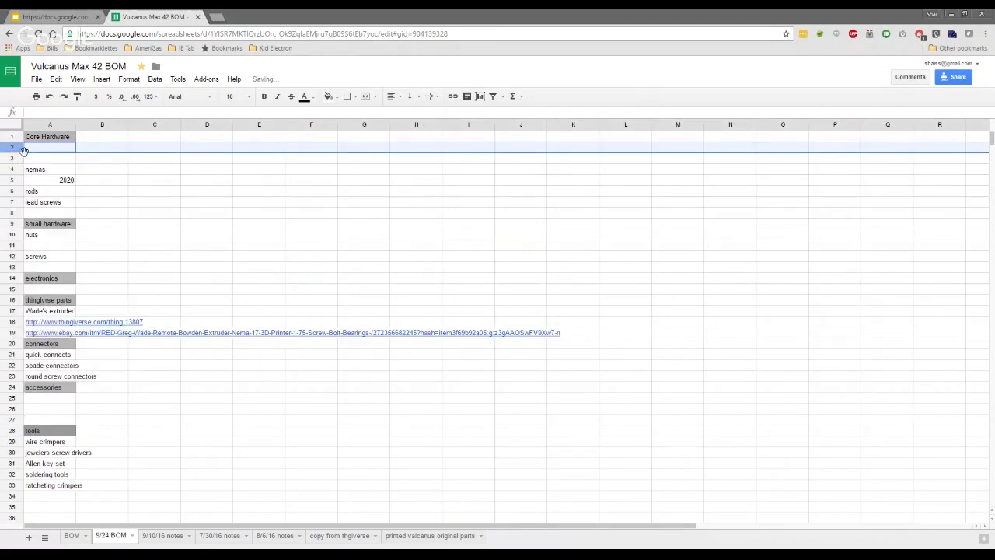
{"action": "left_click", "coordinate": [17, 159], "text": "shift"}
{"action": "right_click", "coordinate": [17, 159]}
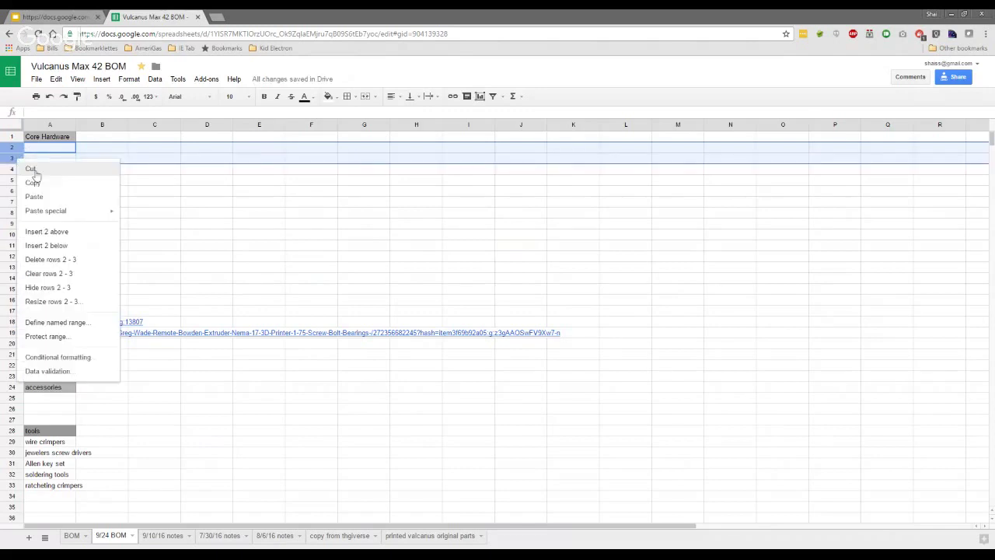
{"action": "left_click", "coordinate": [65, 228]}
{"action": "right_click", "coordinate": [17, 153]}
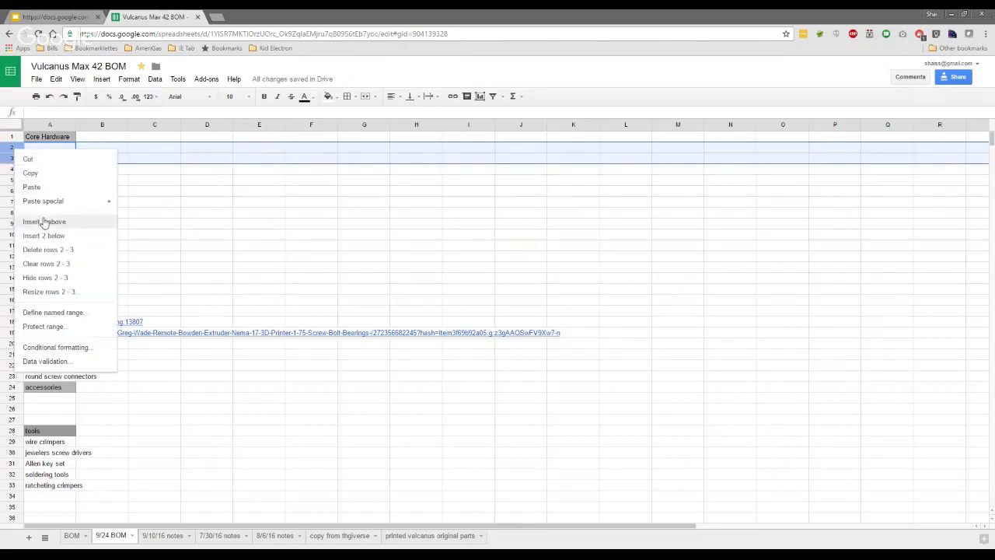
{"action": "left_click", "coordinate": [41, 224]}
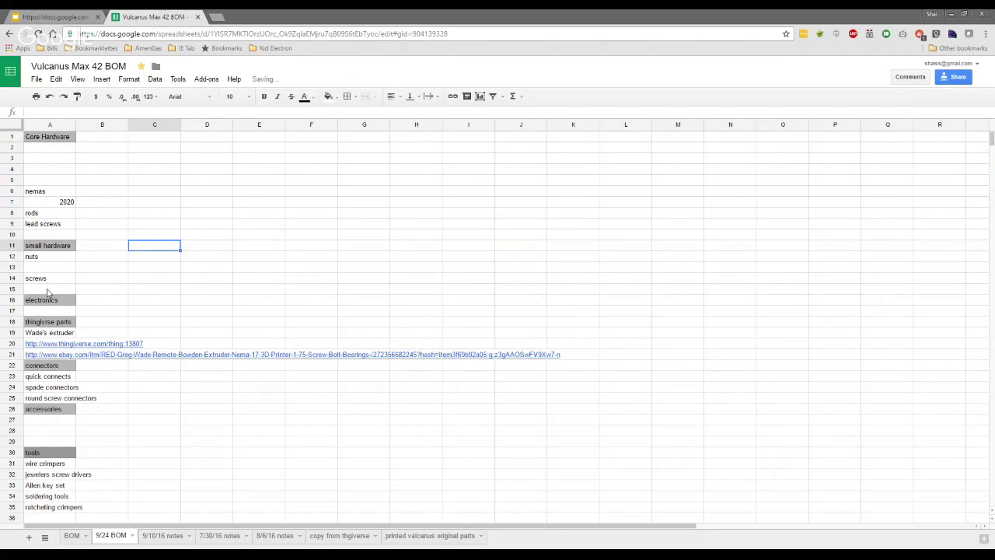
Move the 9/24 BOM sheet ahead of BOM and paste the copied extrusions and quantities into it from cell A2.
{"action": "left_click", "coordinate": [72, 537]}
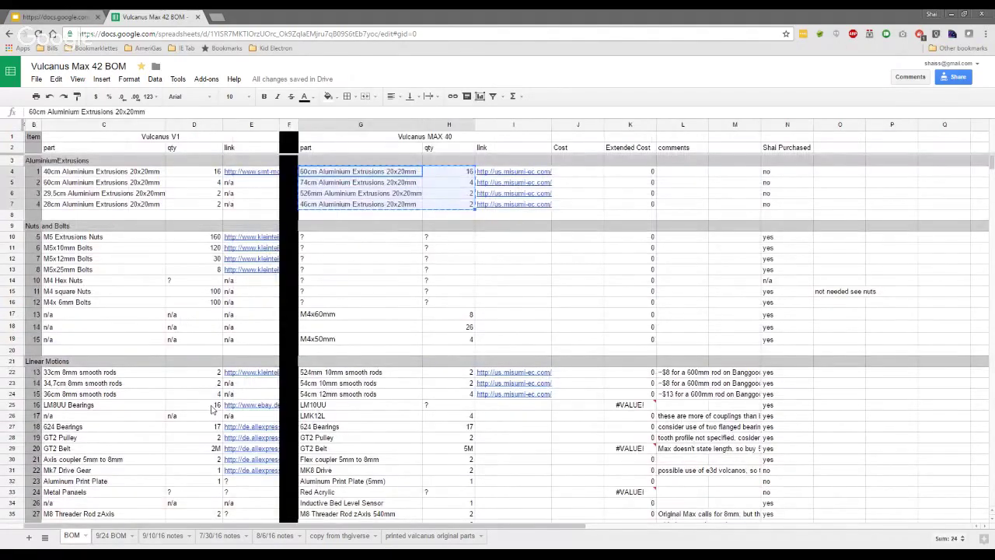
{"action": "left_click", "coordinate": [113, 535]}
{"action": "left_click", "coordinate": [62, 151]}
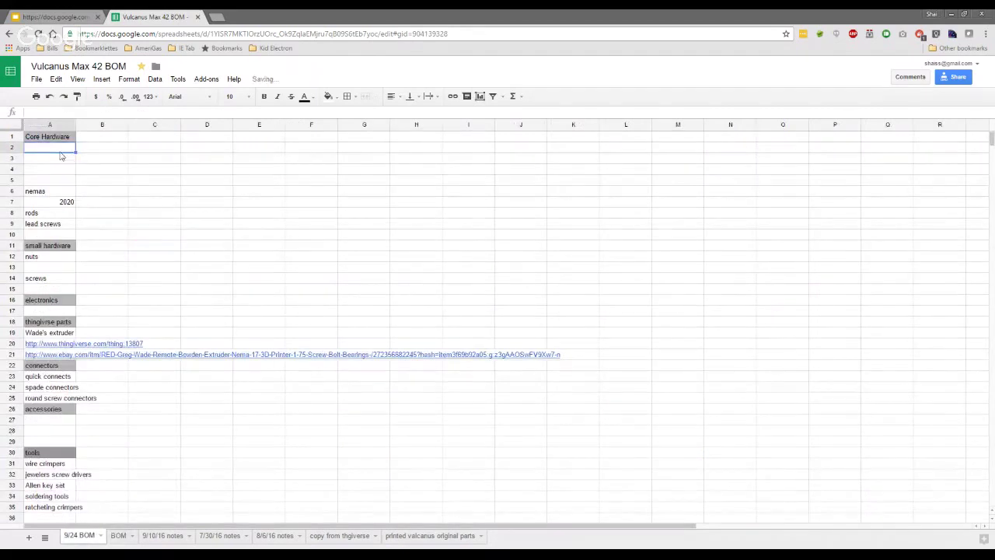
{"action": "key", "text": "ctrl+v"}
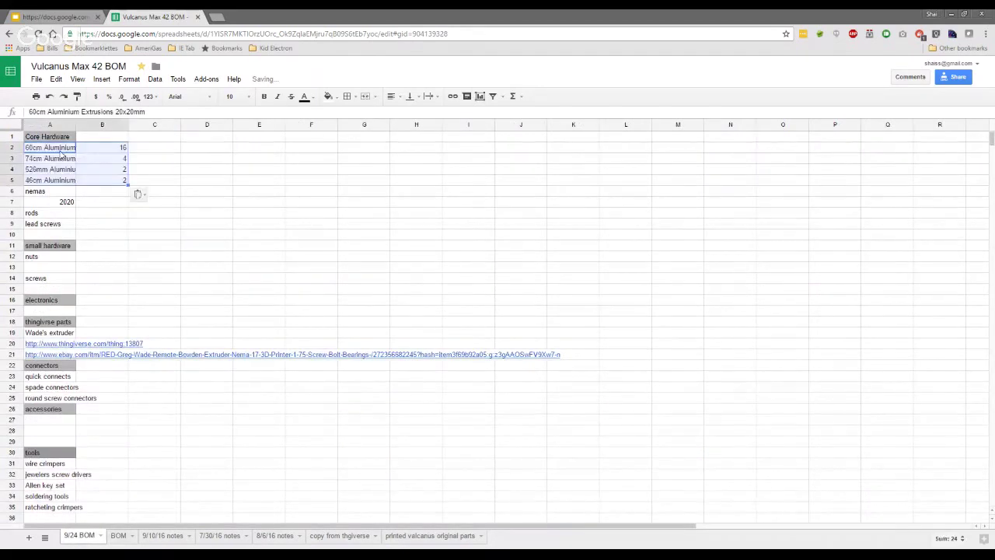
{"action": "left_click", "coordinate": [109, 211]}
Insert two blank rows above Core Hardware, removing the inherited grey fill from A1 by copying blank cell B1 over it.
{"action": "right_click", "coordinate": [15, 138]}
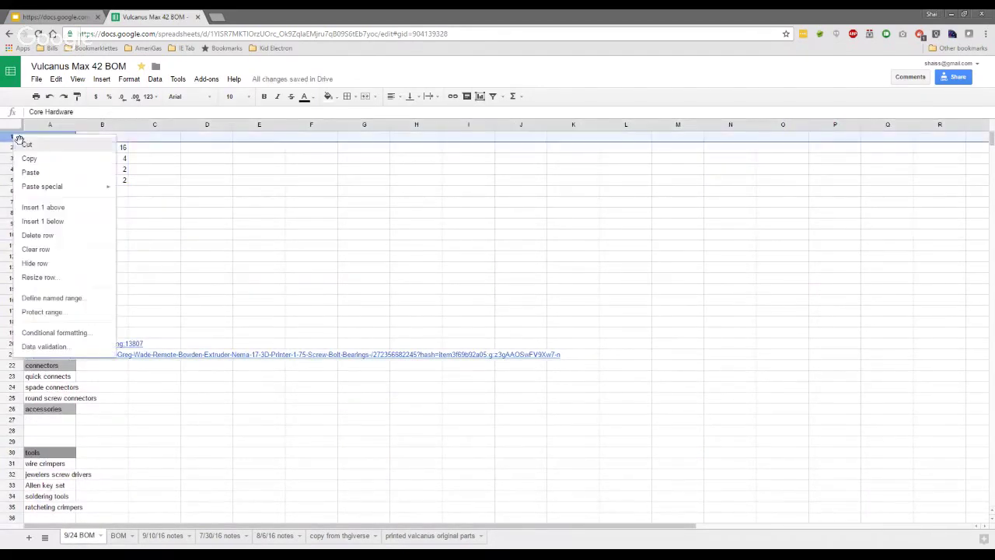
{"action": "left_click", "coordinate": [56, 207]}
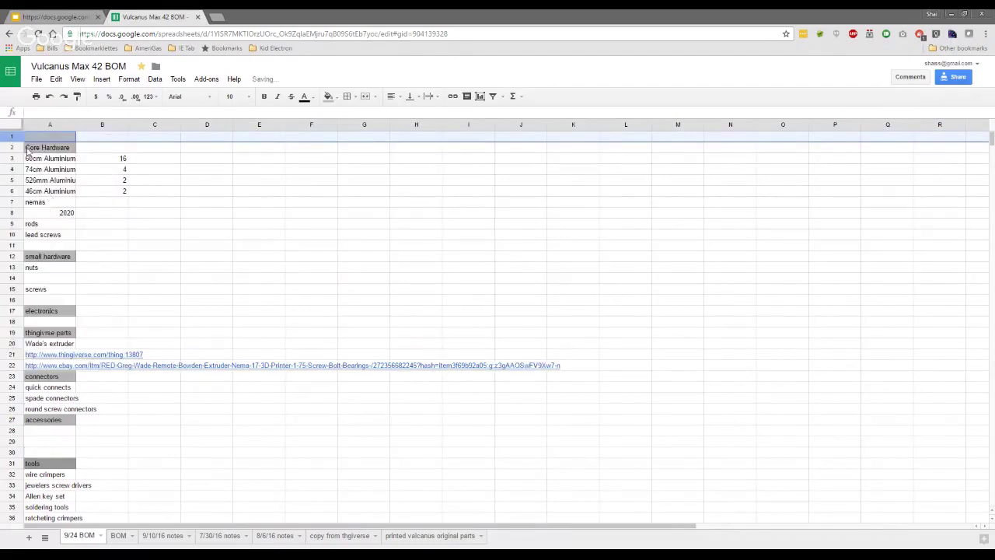
{"action": "left_click", "coordinate": [78, 139]}
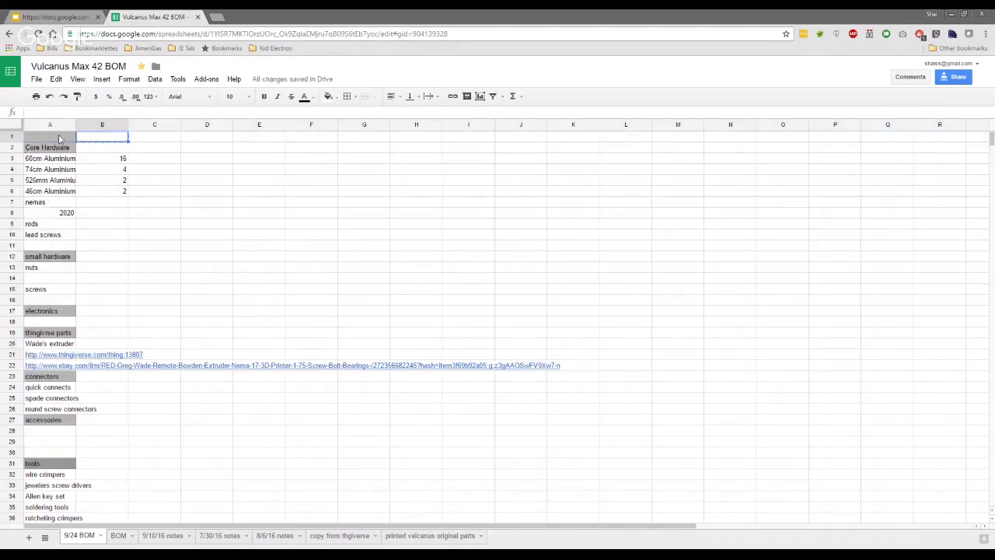
{"action": "left_click", "coordinate": [61, 139]}
{"action": "key", "text": "ctrl+v"}
{"action": "right_click", "coordinate": [13, 143]}
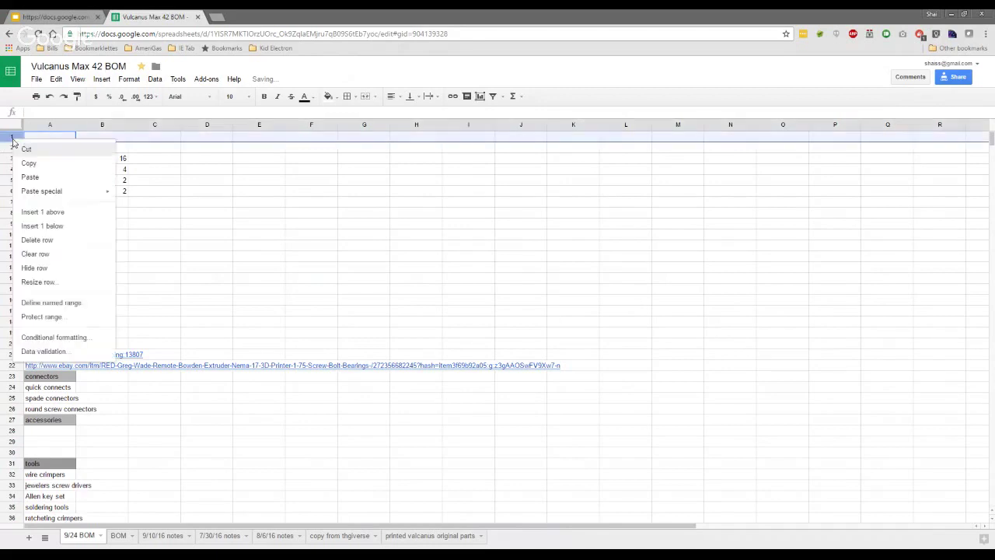
{"action": "left_click", "coordinate": [49, 210]}
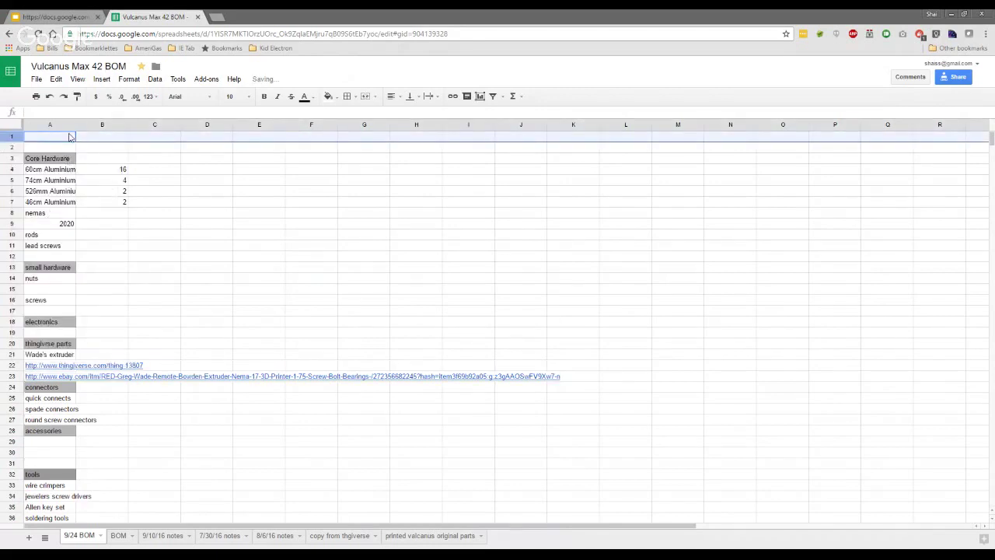
Widen column A to fit the part names and add the headers part, qty and comments in row 2.
{"action": "left_click_drag", "start_coordinate": [81, 129], "coordinate": [175, 125]}
{"action": "left_click", "coordinate": [253, 150]}
{"action": "type", "text": "comments"}
{"action": "key", "text": "Left"}
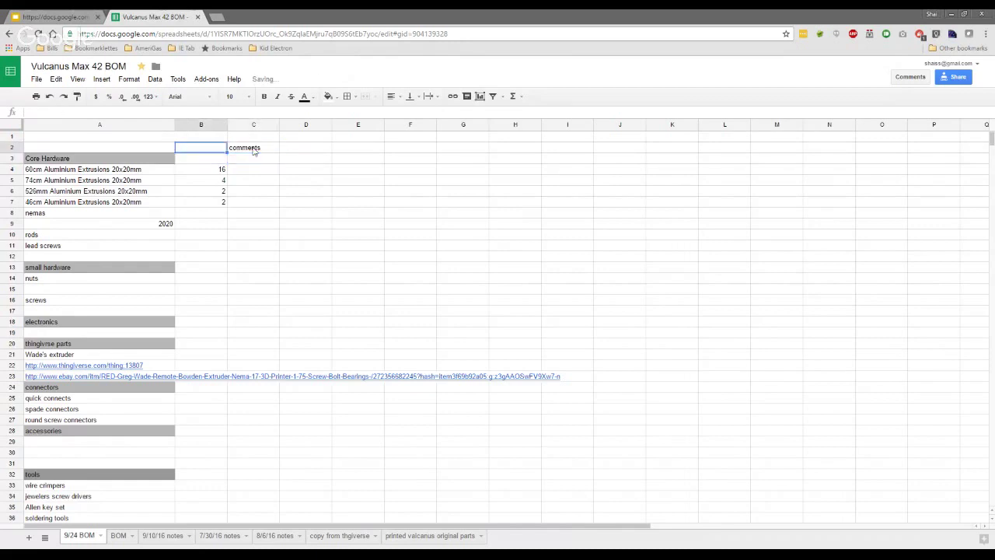
{"action": "type", "text": "qty"}
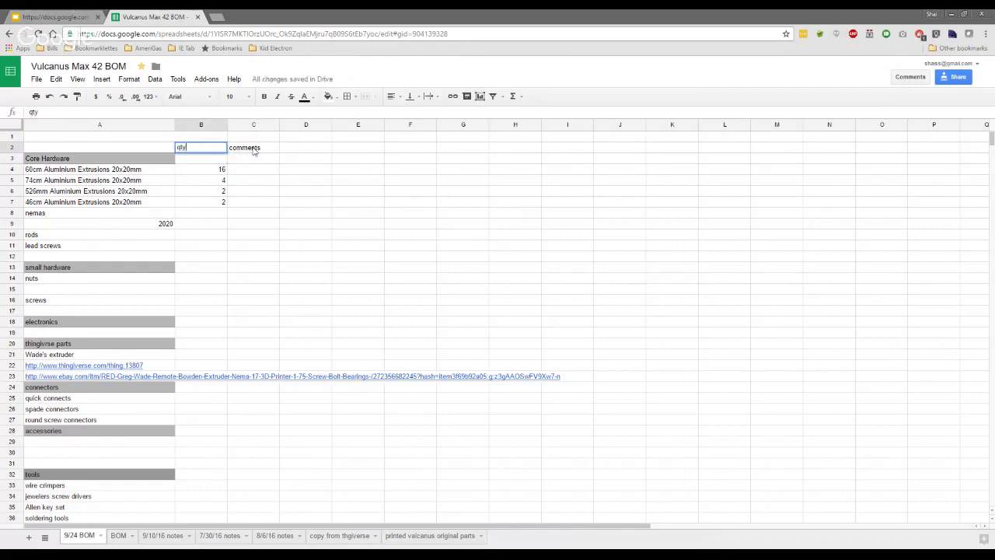
{"action": "key", "text": "Left"}
{"action": "type", "text": "part"}
{"action": "key", "text": "Right"}
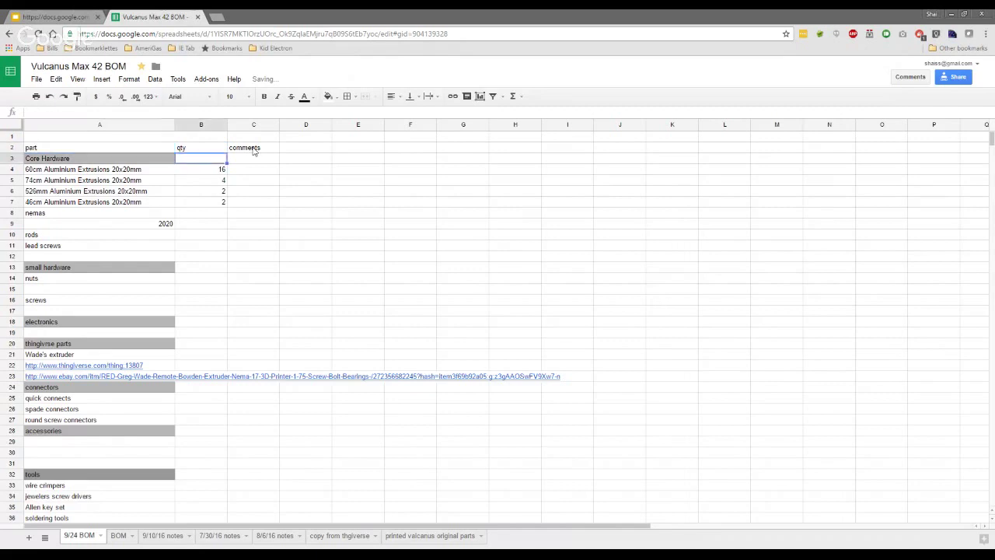
Insert a row above the 60cm aluminium extrusions and label it "2020 extrusions".
{"action": "key", "text": "Down"}
{"action": "key", "text": "Down"}
{"action": "key", "text": "Right"}
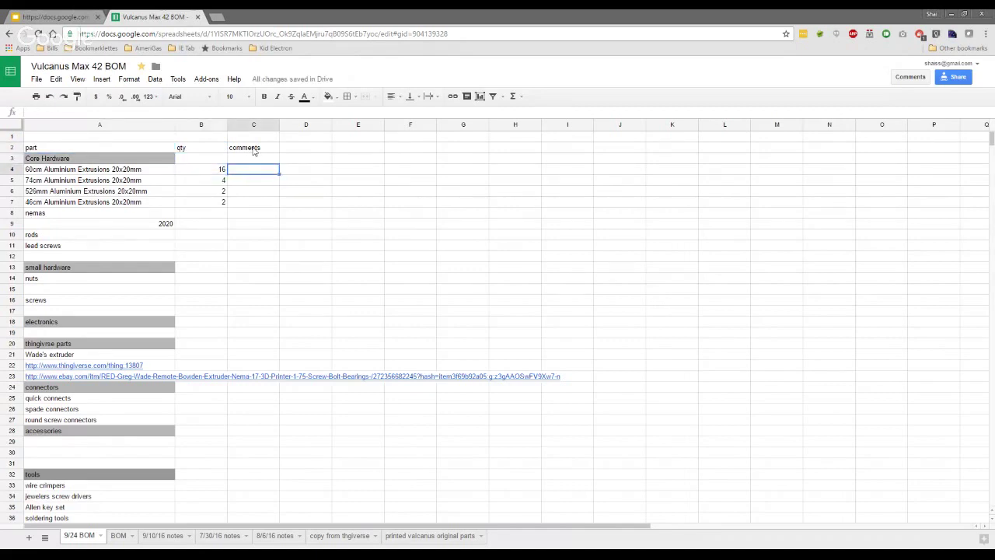
{"action": "right_click", "coordinate": [11, 170]}
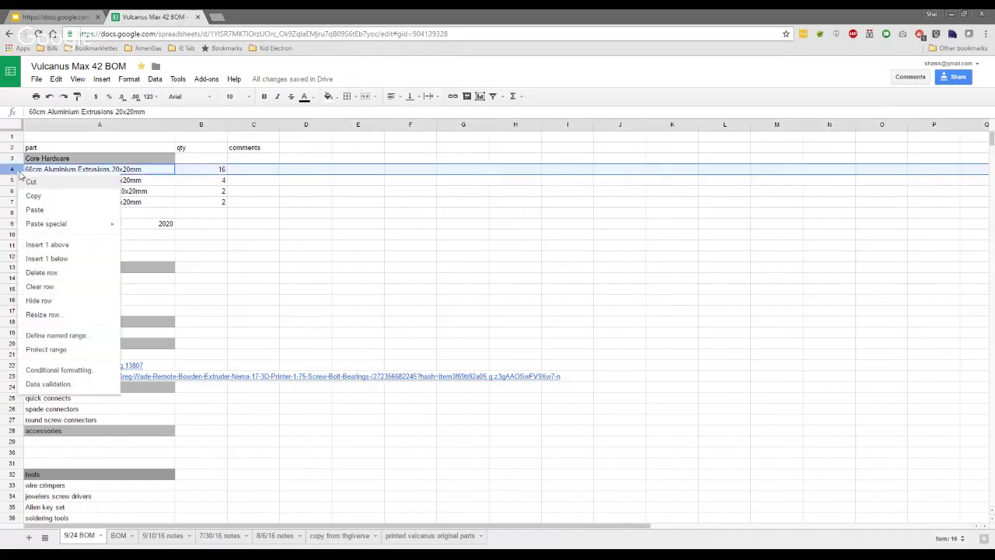
{"action": "left_click", "coordinate": [51, 245]}
{"action": "type", "text": "2020 extrusion"}
Add the comment "make sure to get 6mm gap, not 5mm" to the 2020 extrusions row.
{"action": "key", "text": "Tab"}
{"action": "key", "text": "Tab"}
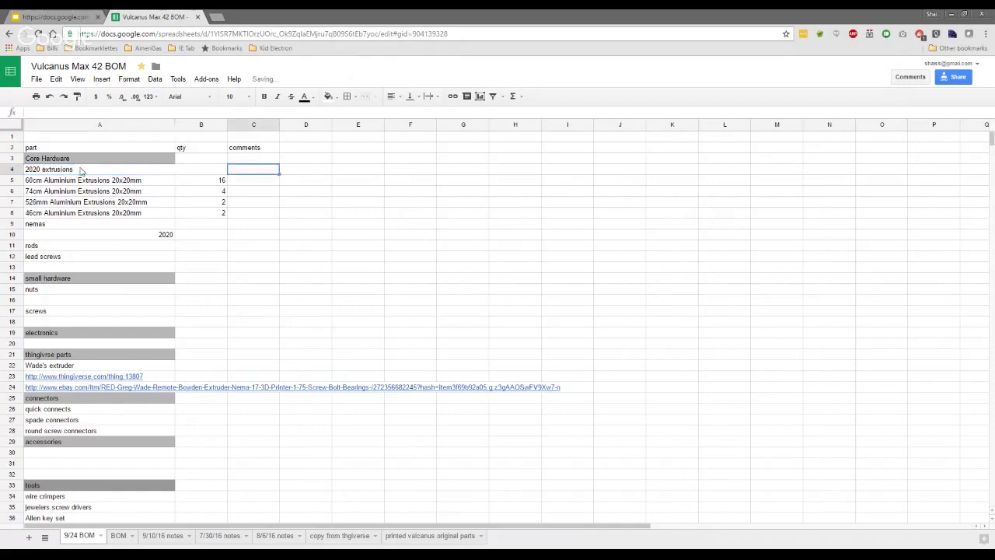
{"action": "type", "text": "make sure to get 6mm"}
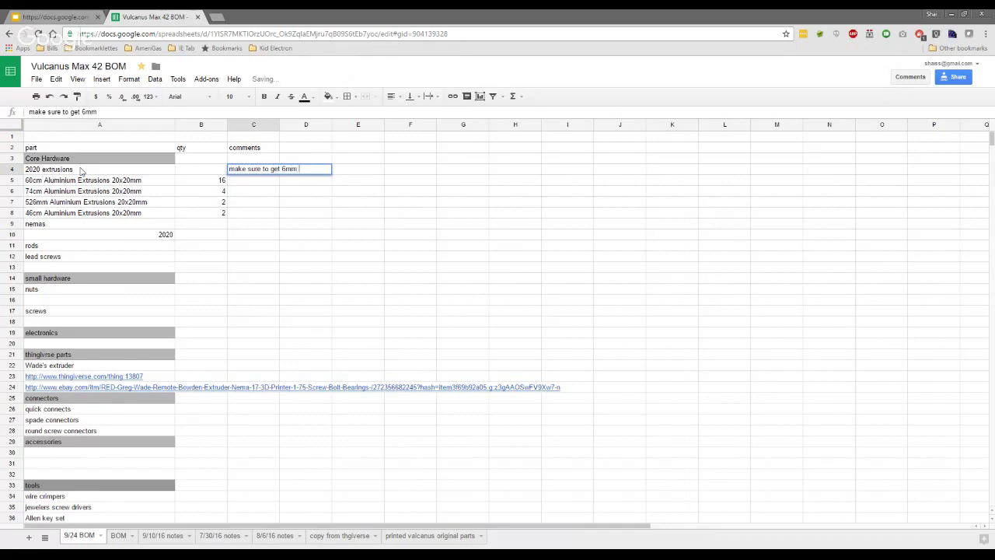
{"action": "type", "text": " gap, not 5mm"}
{"action": "key", "text": "Return"}
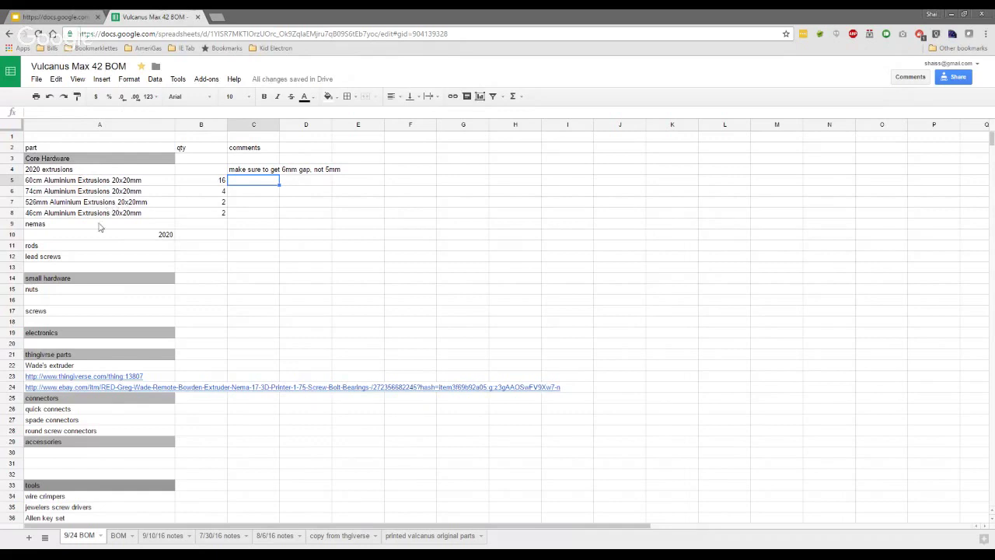
Insert three blank rows between rods and lead screws.
{"action": "right_click", "coordinate": [17, 258]}
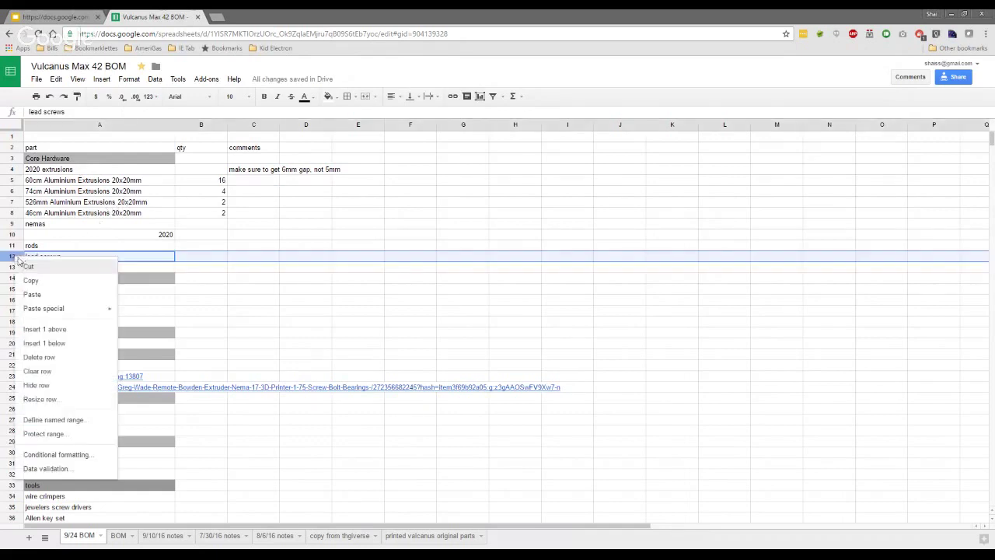
{"action": "left_click", "coordinate": [51, 330]}
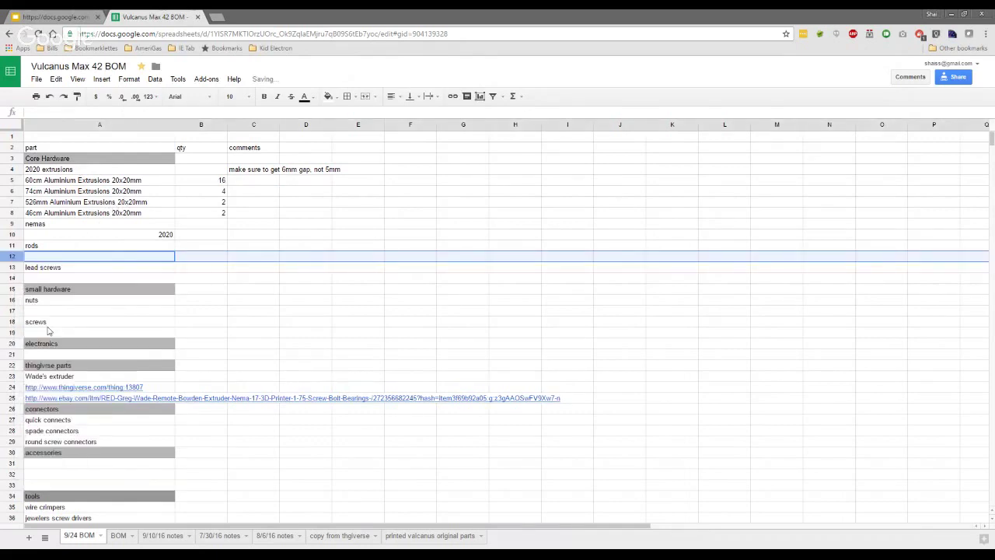
{"action": "right_click", "coordinate": [17, 256]}
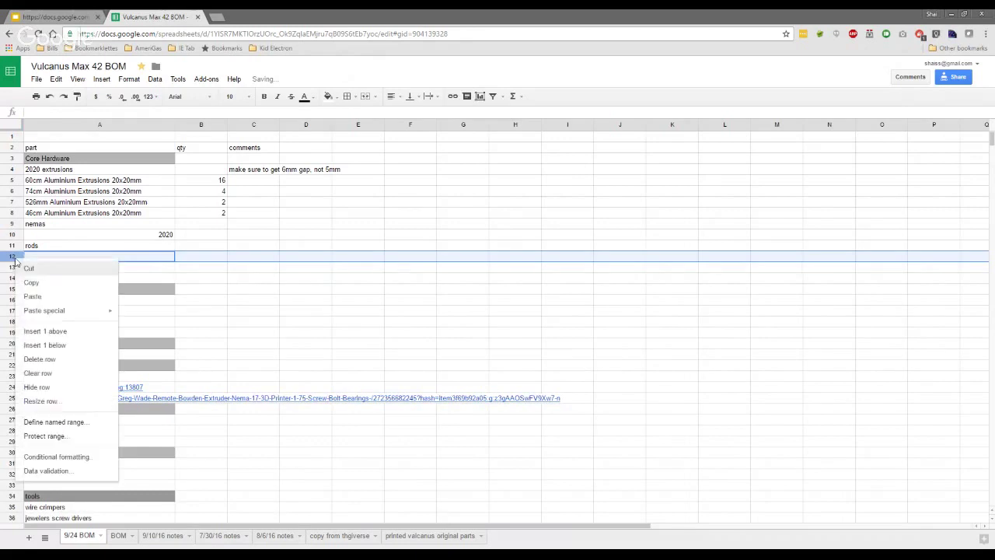
{"action": "left_click", "coordinate": [52, 331]}
{"action": "right_click", "coordinate": [19, 259]}
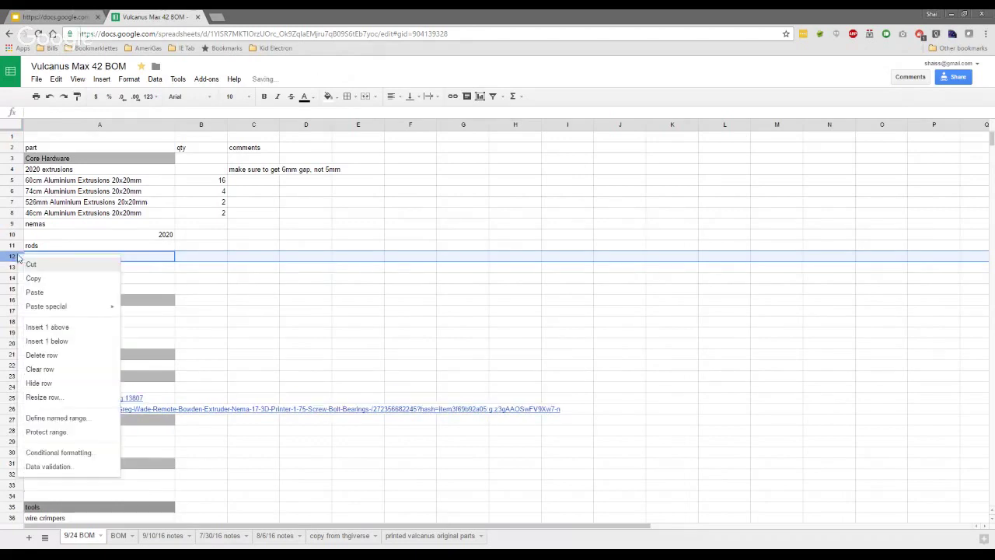
{"action": "left_click", "coordinate": [54, 327]}
Copy the three Vulcanus MAX 40 smooth rods with their quantities from the BOM sheet and return to the 9/24 BOM sheet.
{"action": "left_click", "coordinate": [121, 535]}
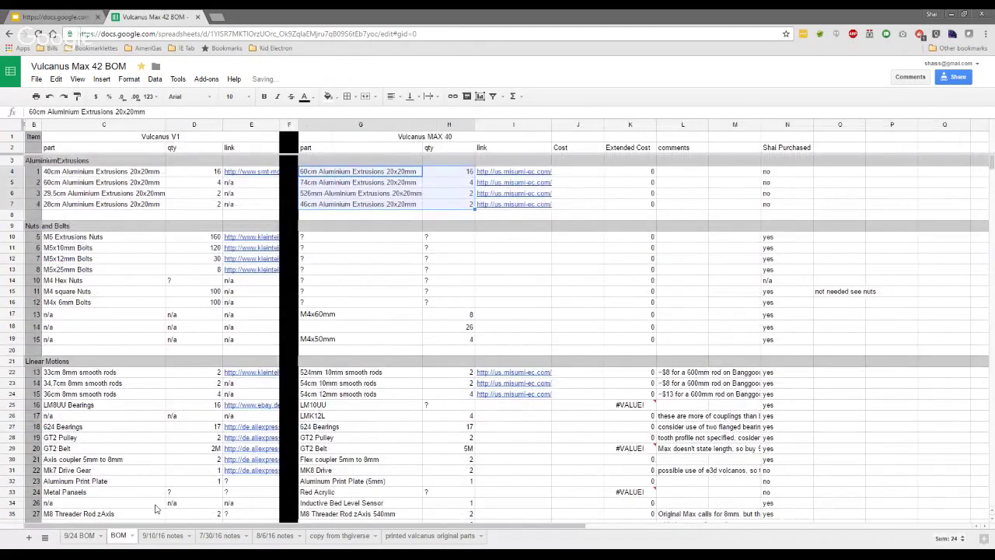
{"action": "left_click", "coordinate": [139, 245]}
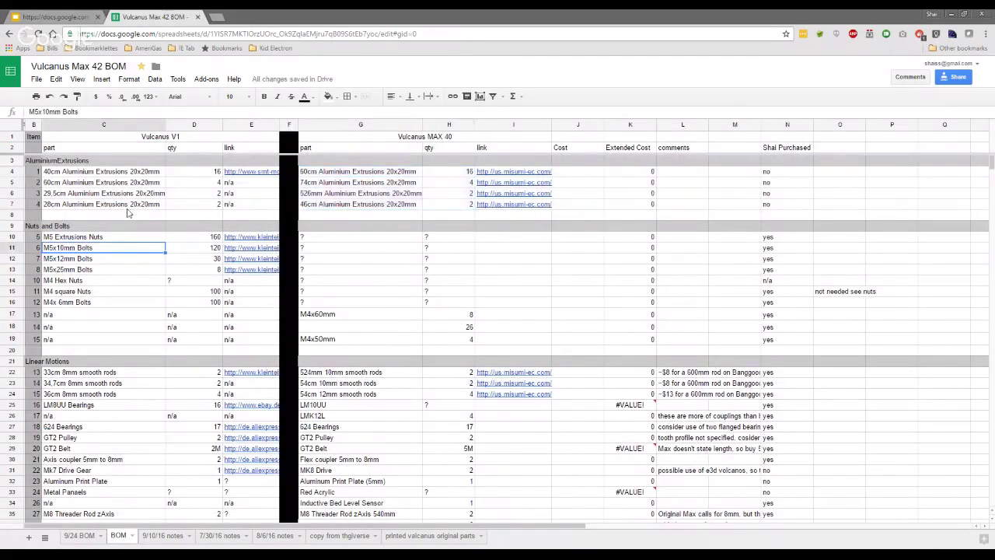
{"action": "scroll", "coordinate": [128, 212], "scroll_direction": "down", "scroll_amount": 1}
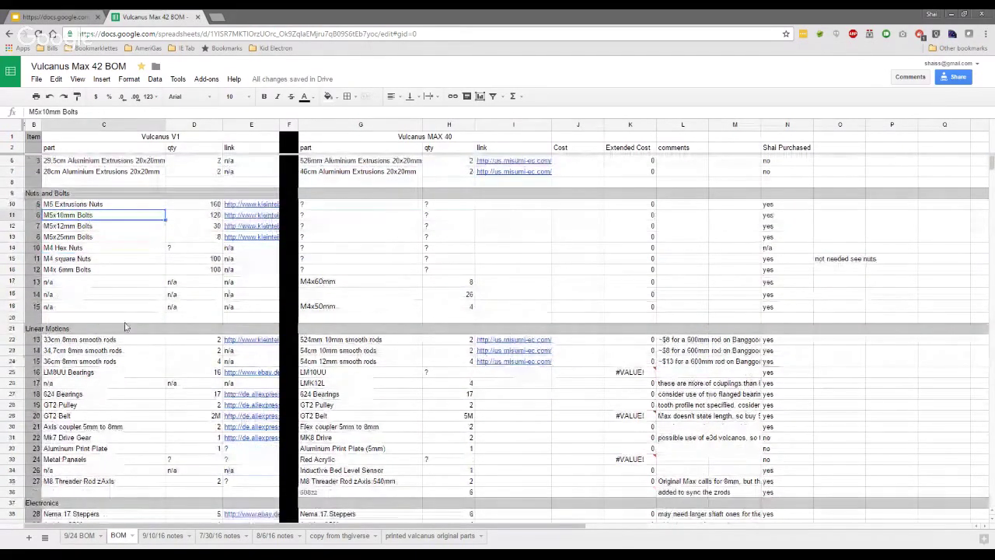
{"action": "left_click_drag", "start_coordinate": [350, 345], "coordinate": [373, 362]}
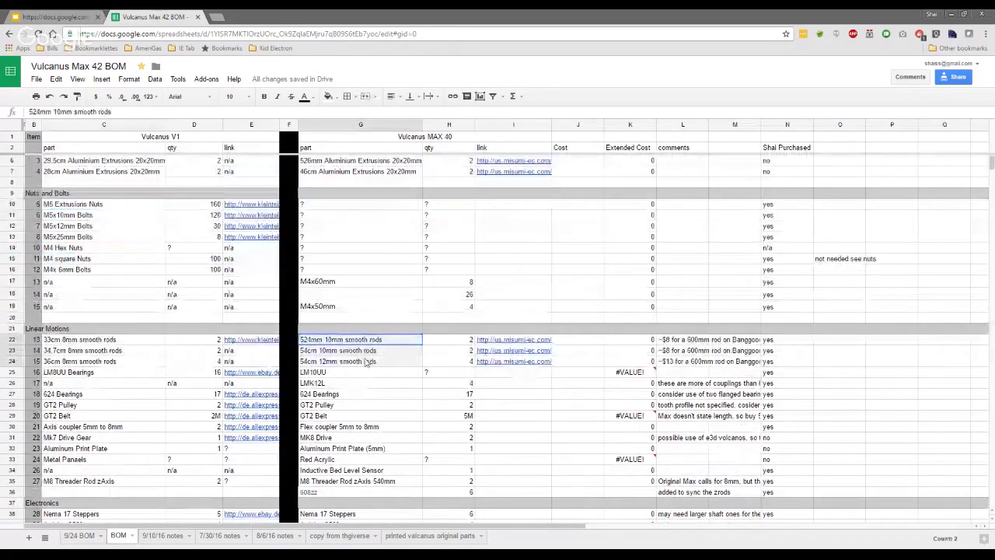
{"action": "left_click_drag", "start_coordinate": [452, 364], "coordinate": [455, 364]}
{"action": "key", "text": "ctrl+c"}
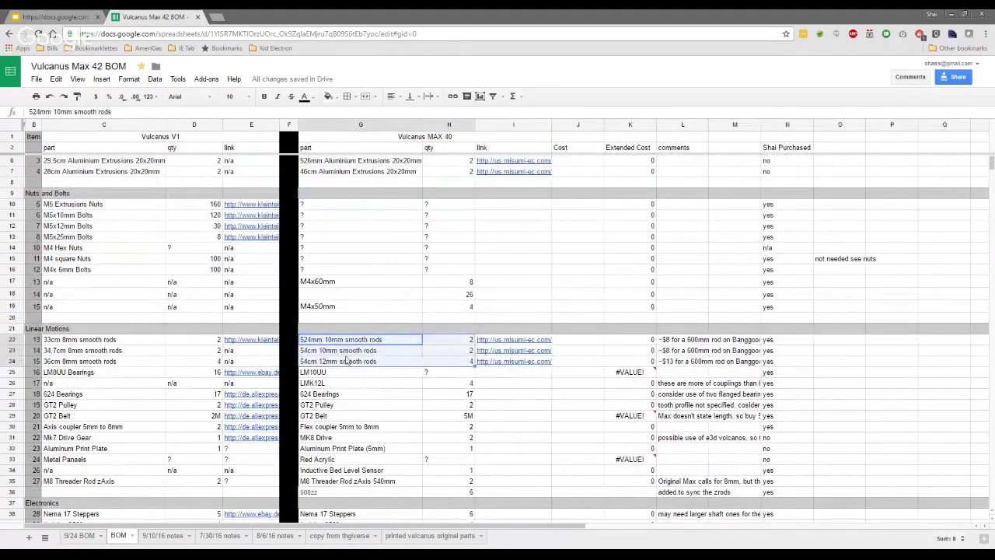
{"action": "left_click", "coordinate": [87, 535]}
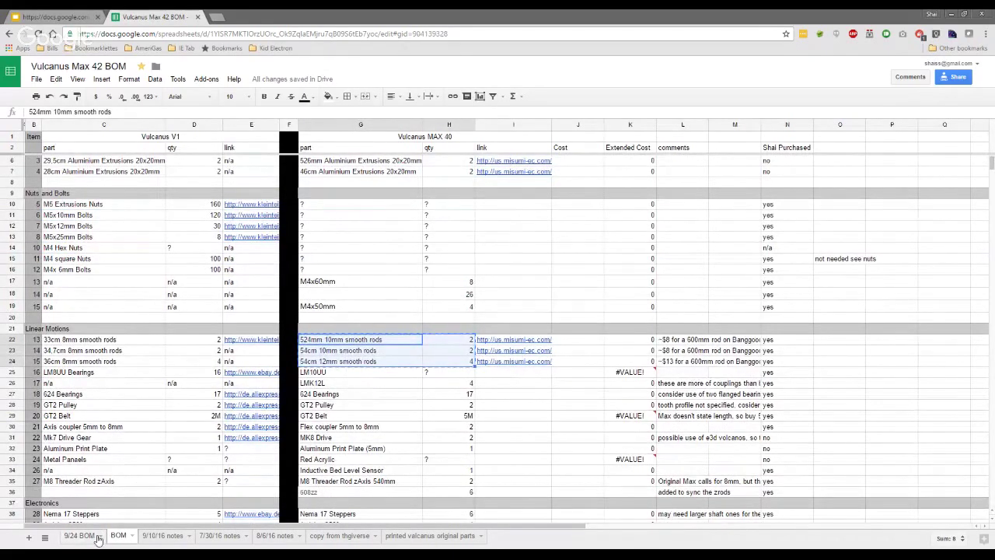
Paste the three smooth rods with their quantities under the rods heading and clear the stray 2020 entry below nemas.
{"action": "left_click", "coordinate": [86, 259]}
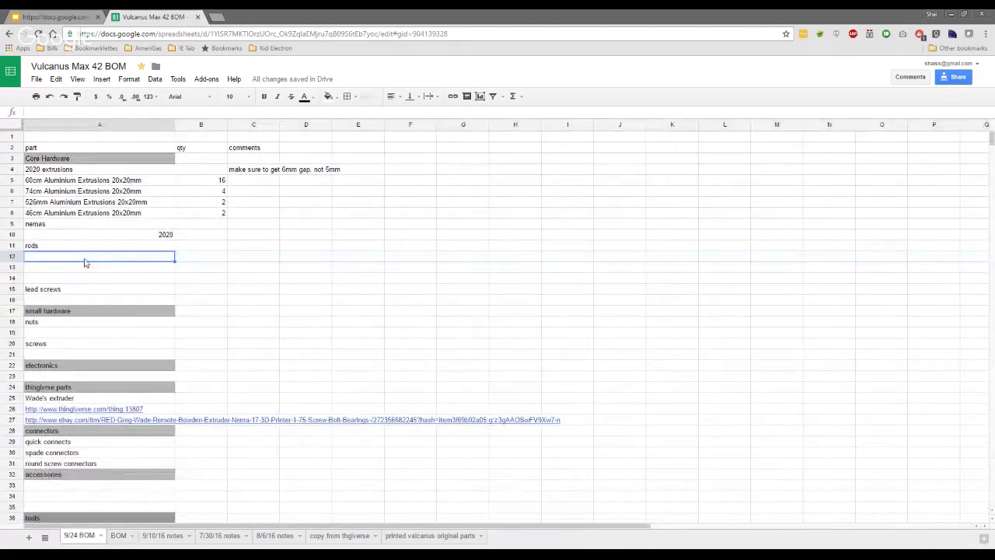
{"action": "key", "text": "ctrl+v"}
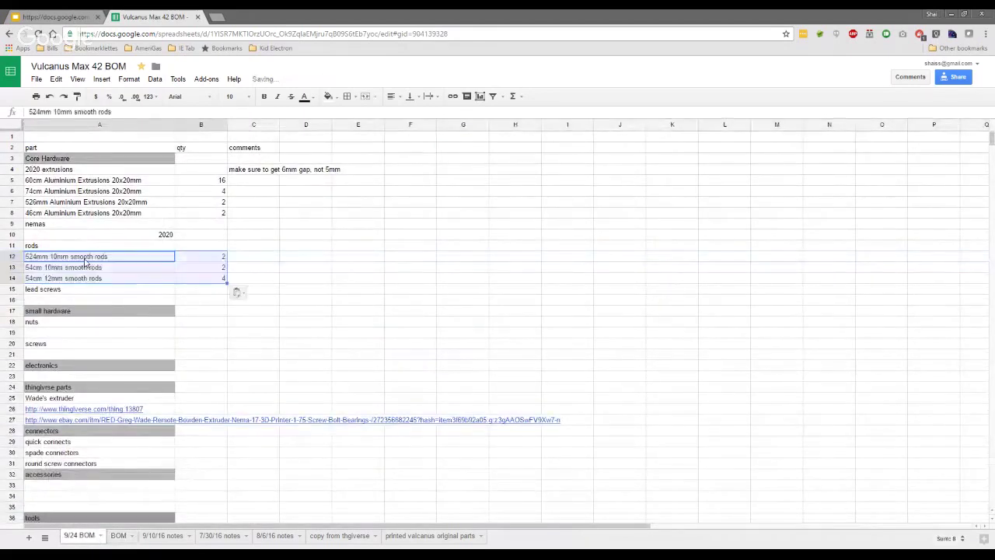
{"action": "left_click", "coordinate": [184, 304]}
{"action": "left_click", "coordinate": [161, 237]}
{"action": "key", "text": "Delete"}
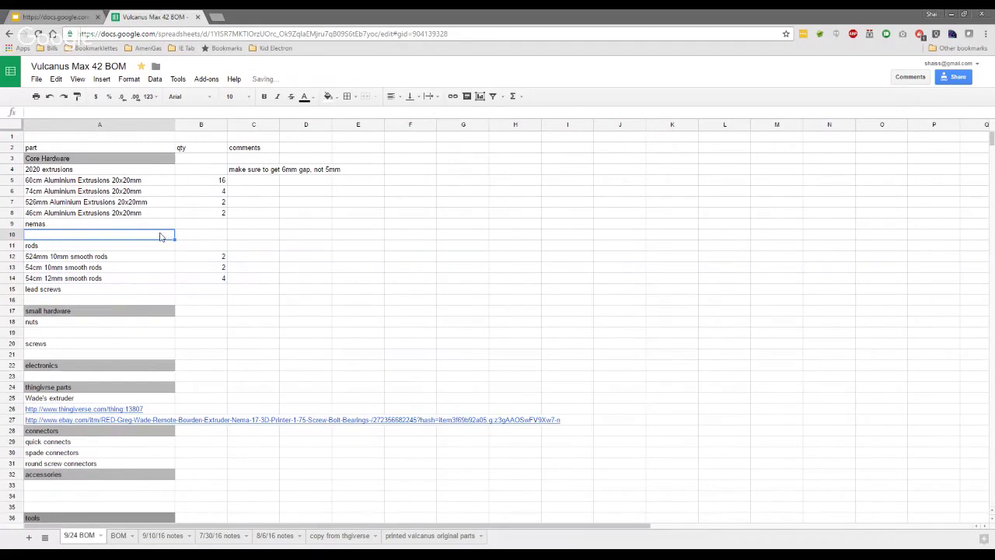
Insert one blank row above and one below the nemas section, plus one above and one below the lead screws section.
{"action": "right_click", "coordinate": [14, 237]}
{"action": "left_click", "coordinate": [68, 306]}
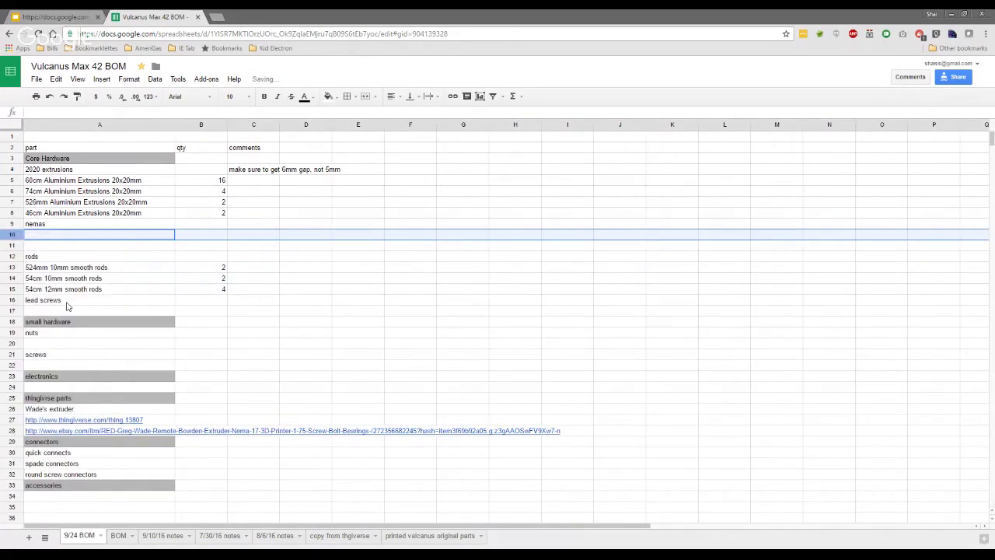
{"action": "right_click", "coordinate": [16, 225]}
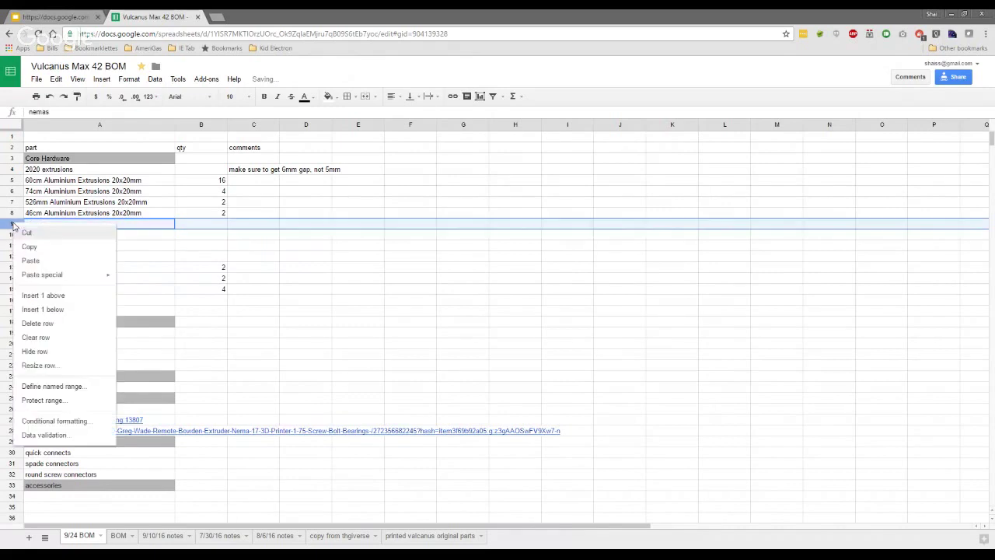
{"action": "left_click", "coordinate": [53, 298]}
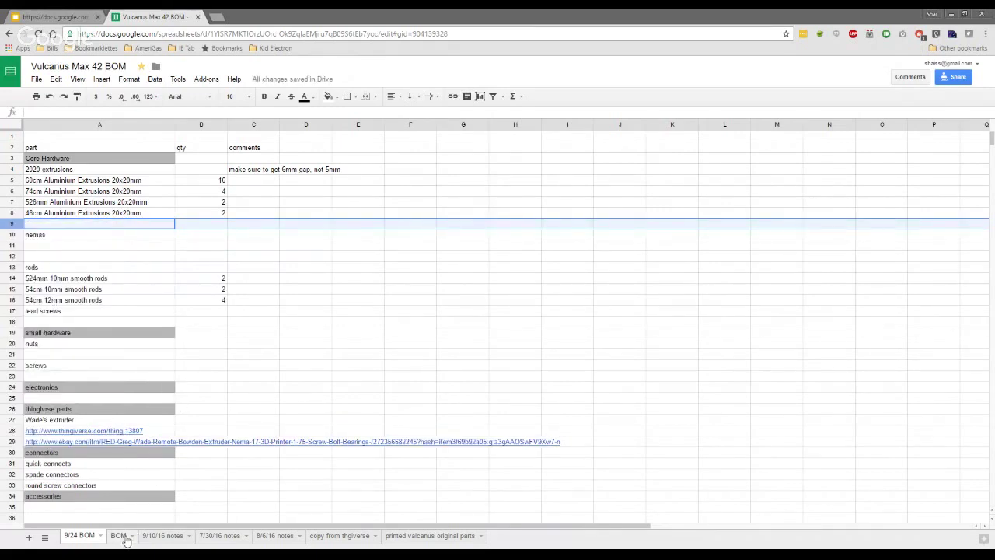
{"action": "left_click", "coordinate": [16, 311]}
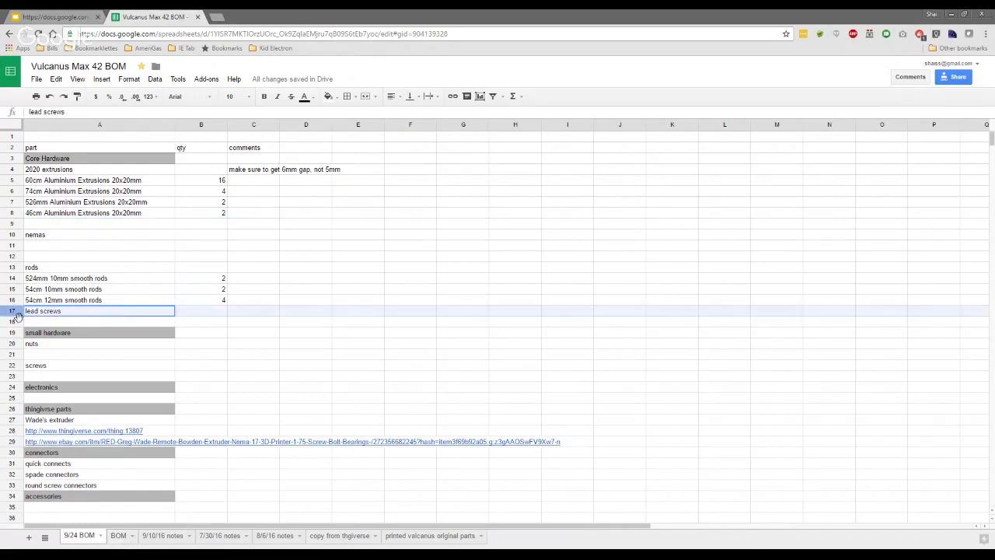
{"action": "right_click", "coordinate": [17, 313]}
{"action": "left_click", "coordinate": [54, 400]}
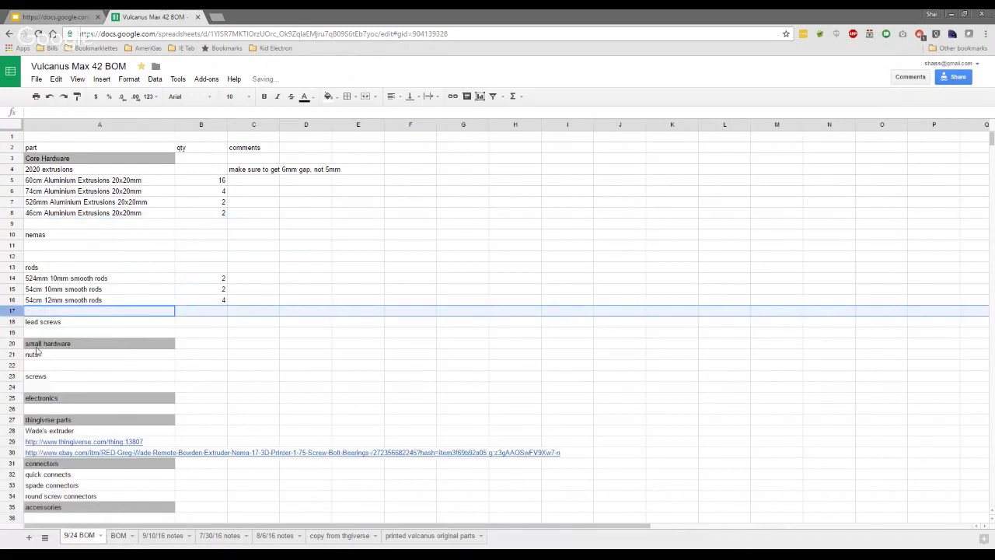
{"action": "right_click", "coordinate": [13, 333]}
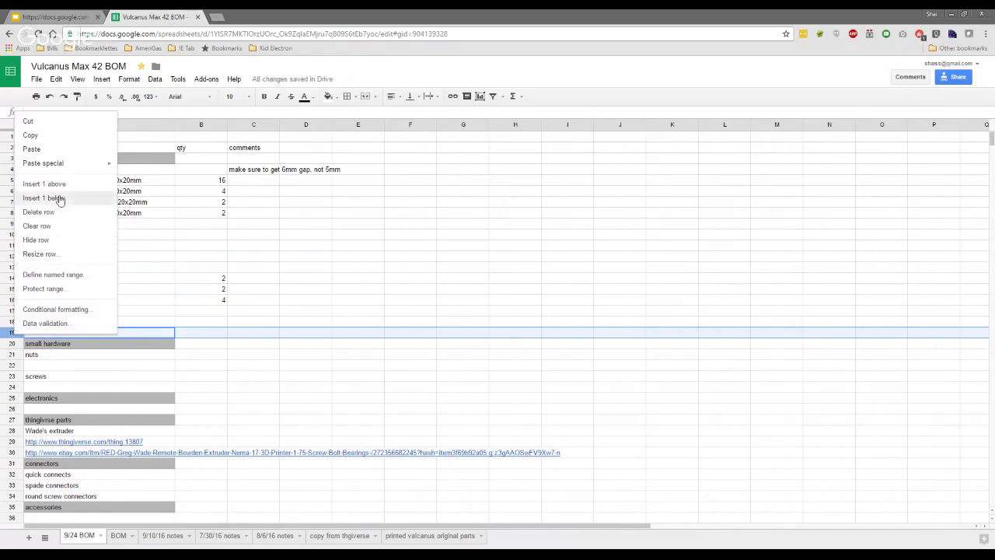
{"action": "left_click", "coordinate": [59, 199]}
Copy M8 Threader Rod zAxis 540mm from the BOM sheet to the row under lead screws in 9/24 BOM, with quantity 2.
{"action": "left_click", "coordinate": [119, 537]}
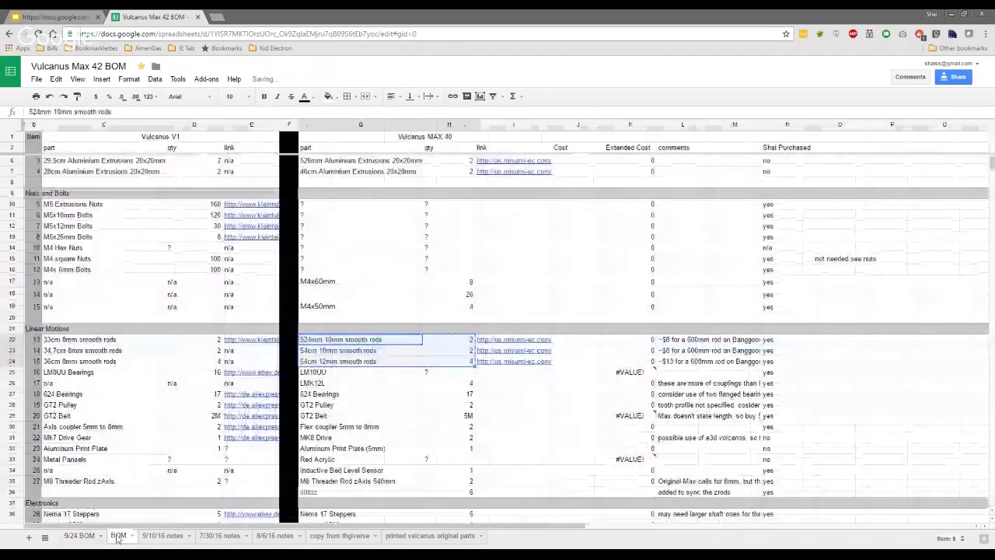
{"action": "key", "text": "ctrl+c"}
{"action": "left_click", "coordinate": [94, 365]}
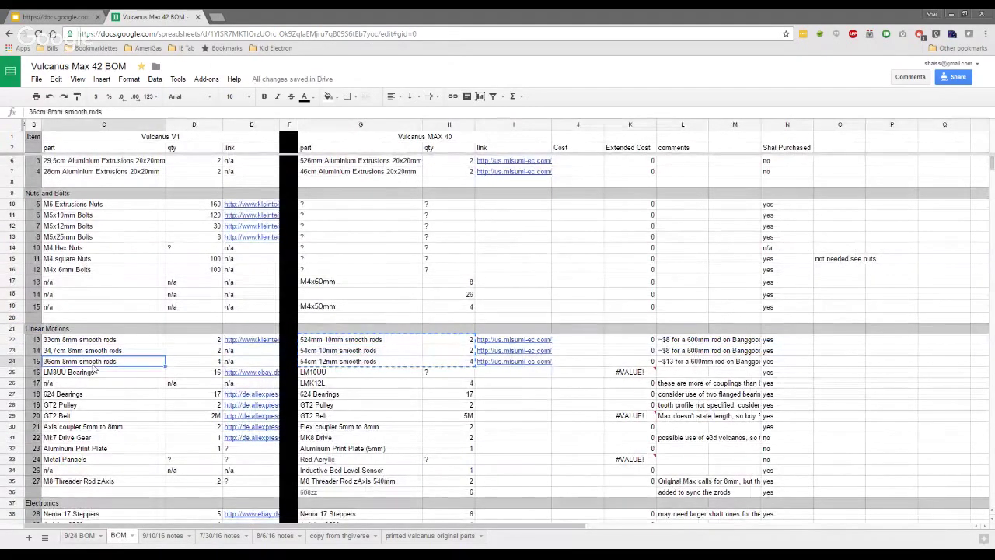
{"action": "left_click", "coordinate": [344, 383]}
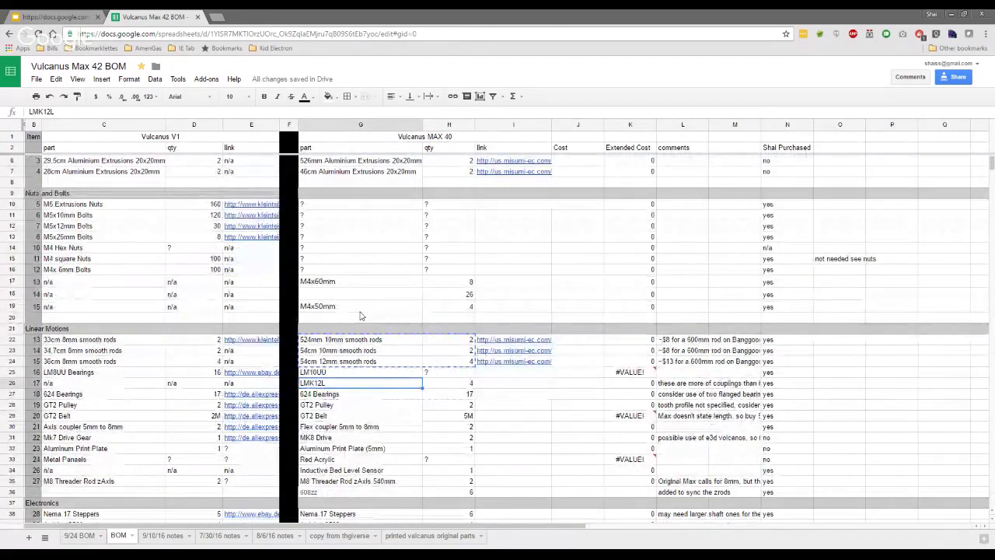
{"action": "scroll", "coordinate": [349, 445], "scroll_direction": "down", "scroll_amount": 1}
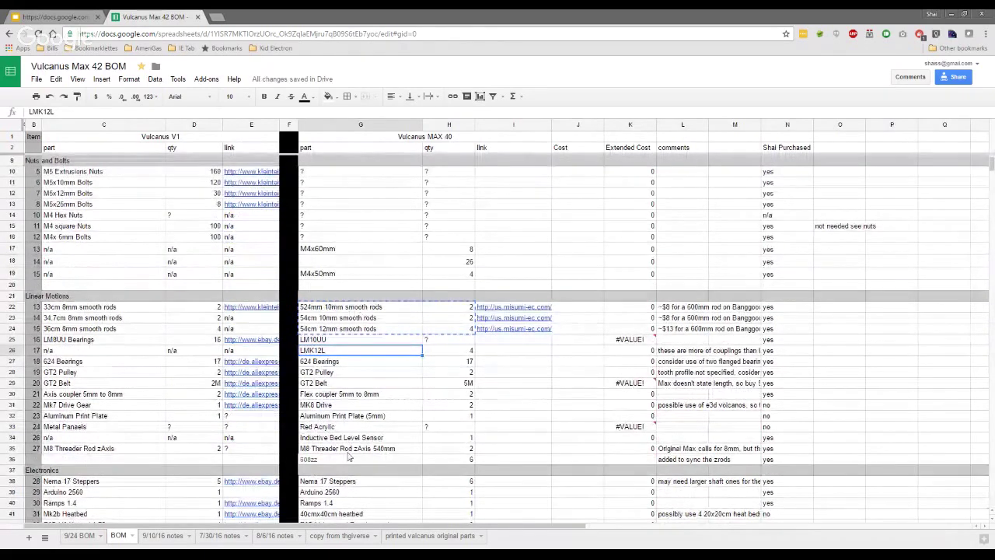
{"action": "left_click", "coordinate": [349, 447]}
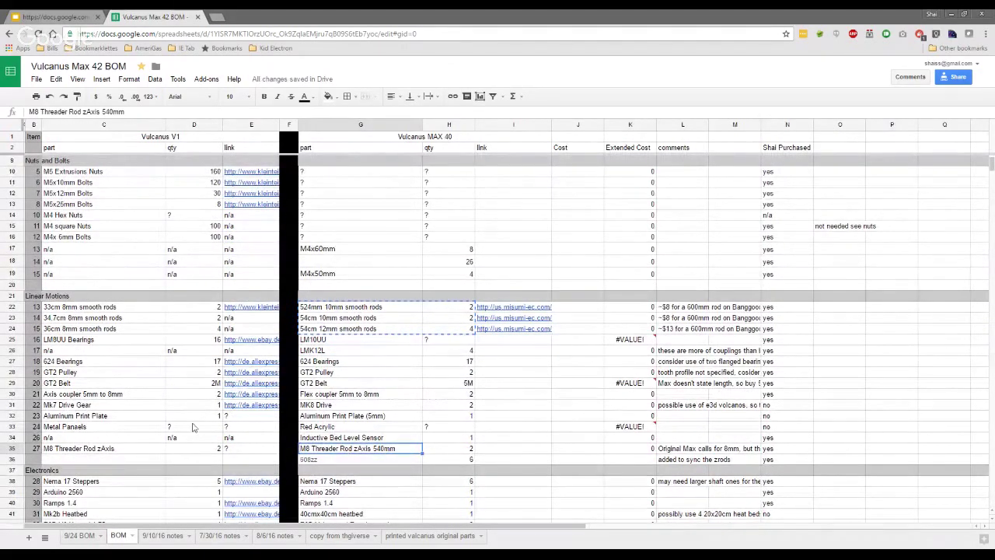
{"action": "left_click", "coordinate": [86, 537]}
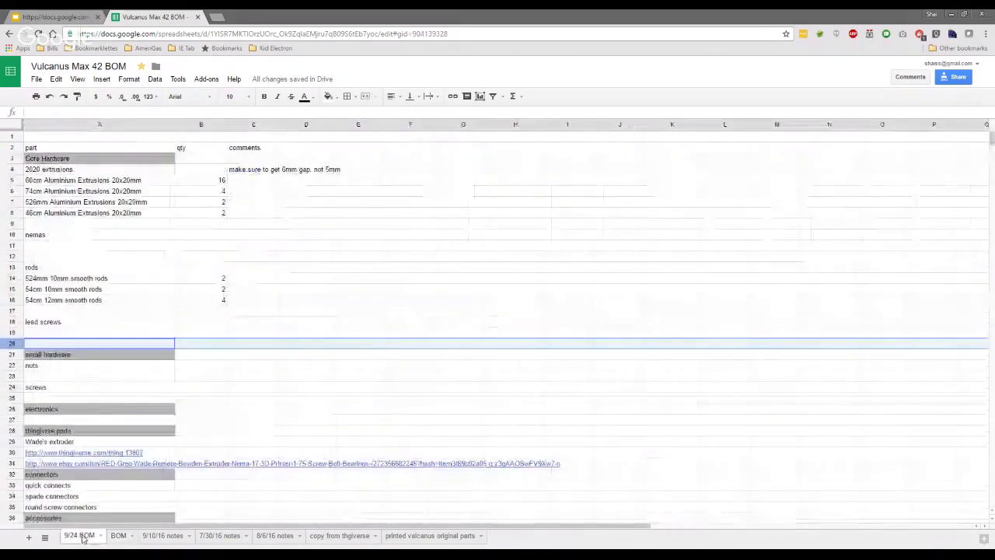
{"action": "left_click", "coordinate": [116, 333]}
{"action": "key", "text": "ctrl+v"}
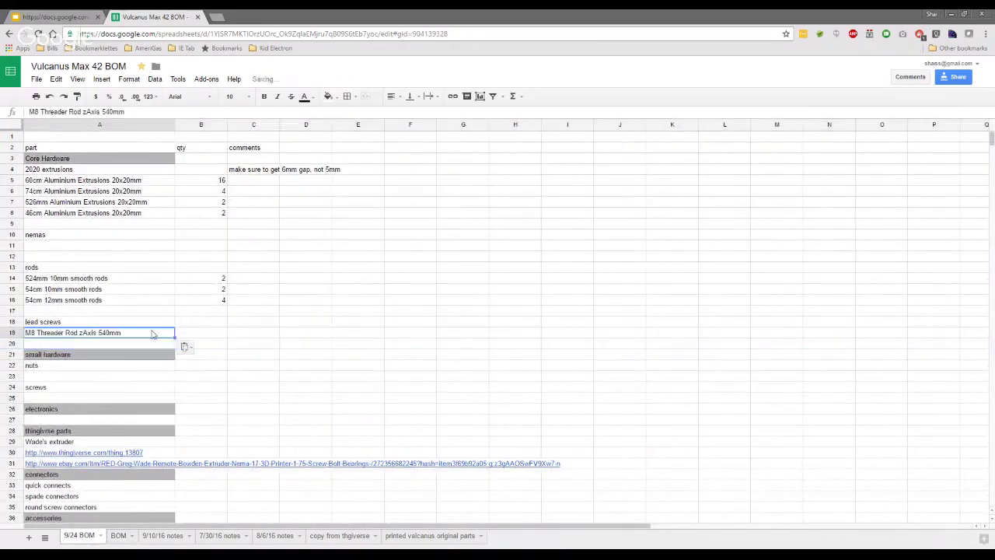
{"action": "left_click", "coordinate": [199, 333]}
{"action": "type", "text": "2"}
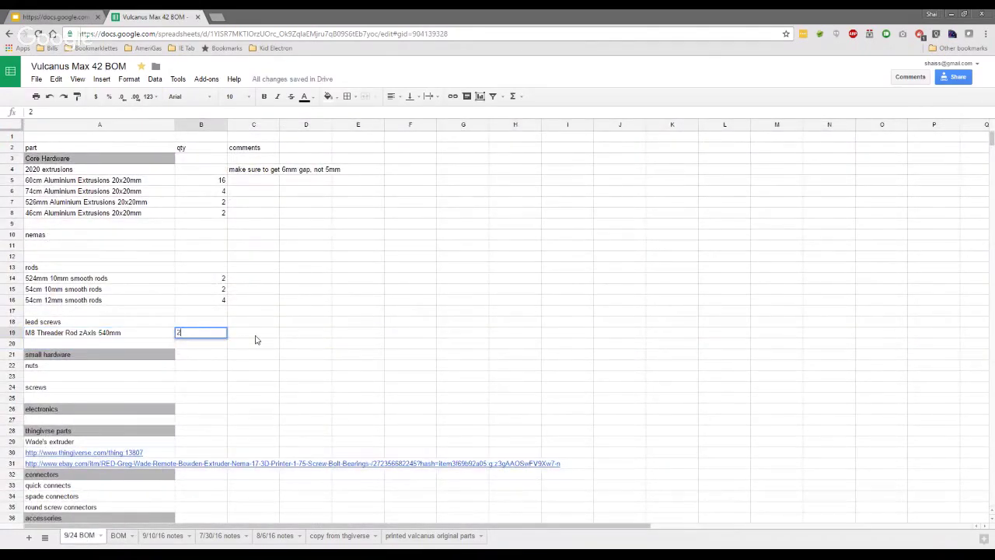
Change the length in the M8 Threader Rod zAxis part name under lead screws to 500mm.
{"action": "left_click", "coordinate": [156, 336]}
{"action": "double_click", "coordinate": [154, 335]}
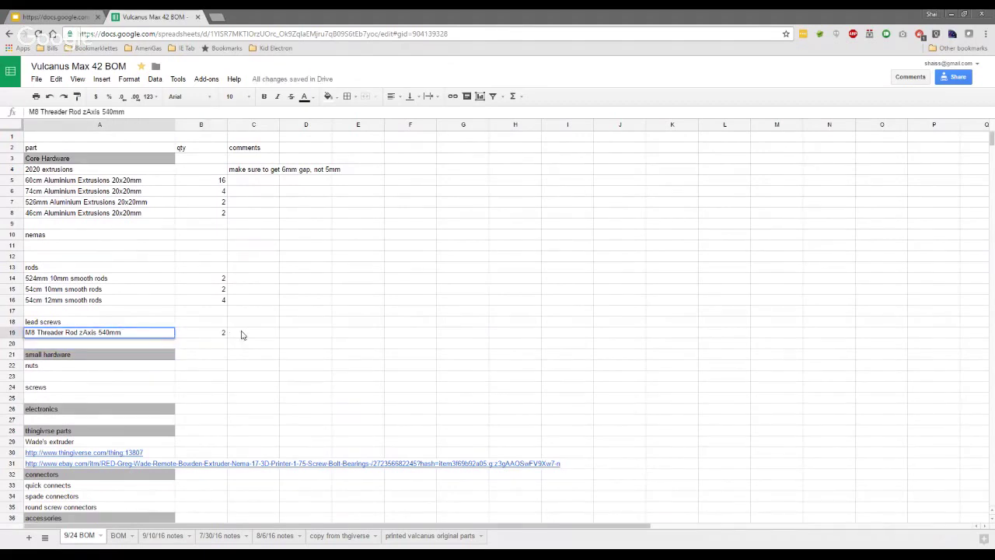
{"action": "left_click", "coordinate": [192, 340]}
{"action": "left_click", "coordinate": [151, 337]}
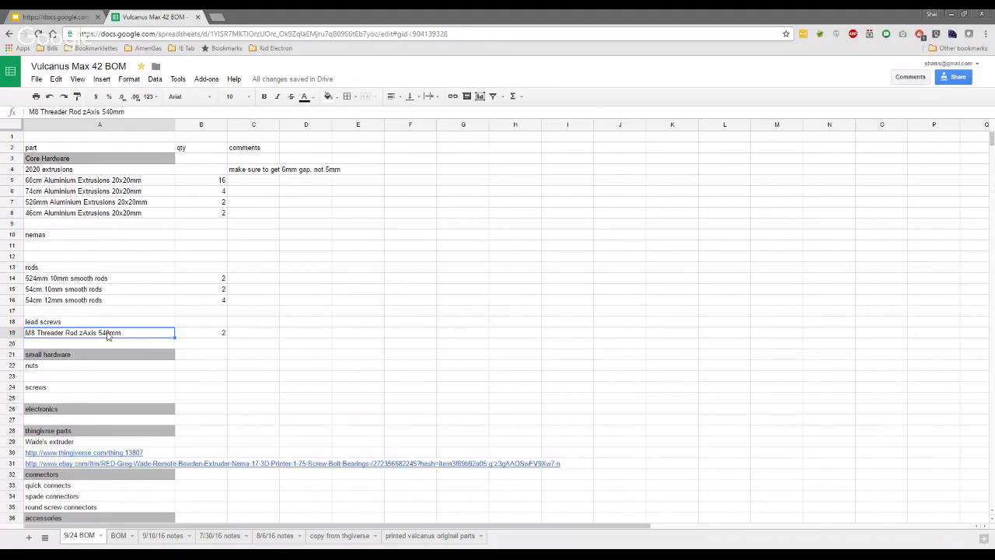
{"action": "left_click", "coordinate": [251, 336]}
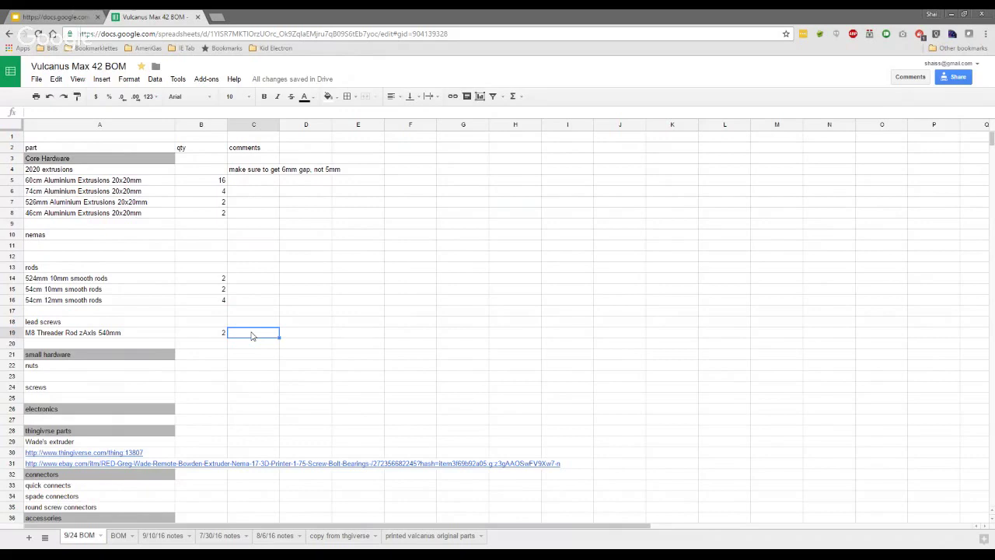
{"action": "double_click", "coordinate": [106, 336]}
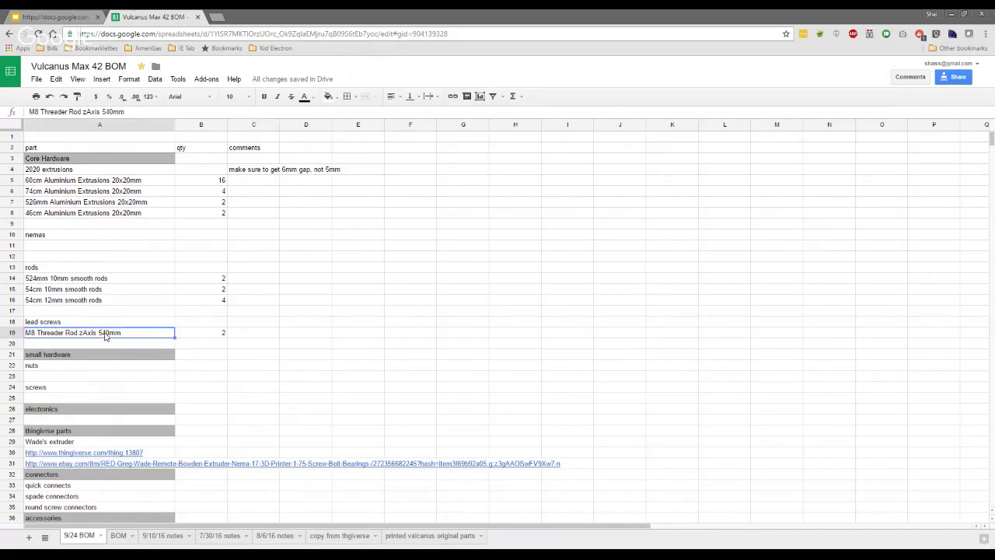
{"action": "key", "text": "BackSpace"}
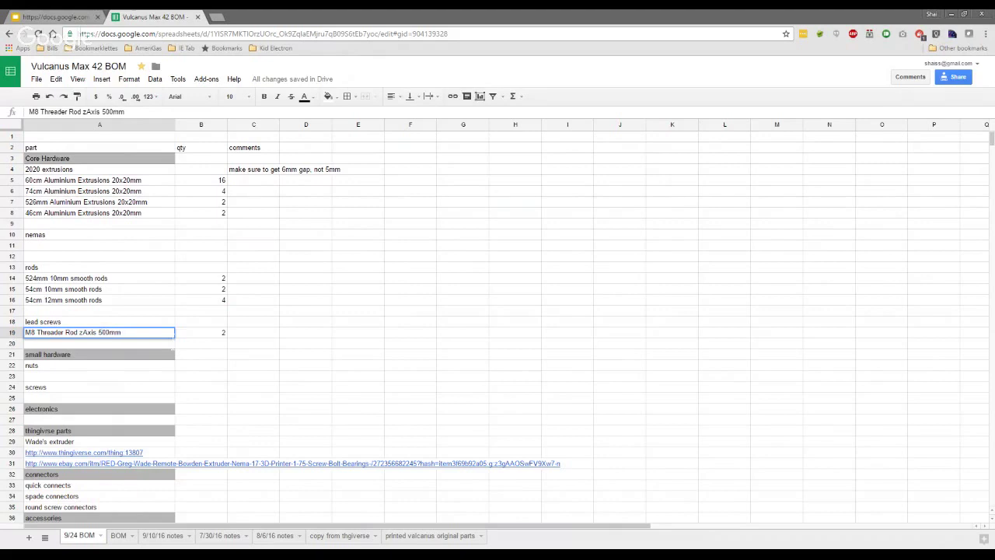
{"action": "left_click", "coordinate": [247, 336]}
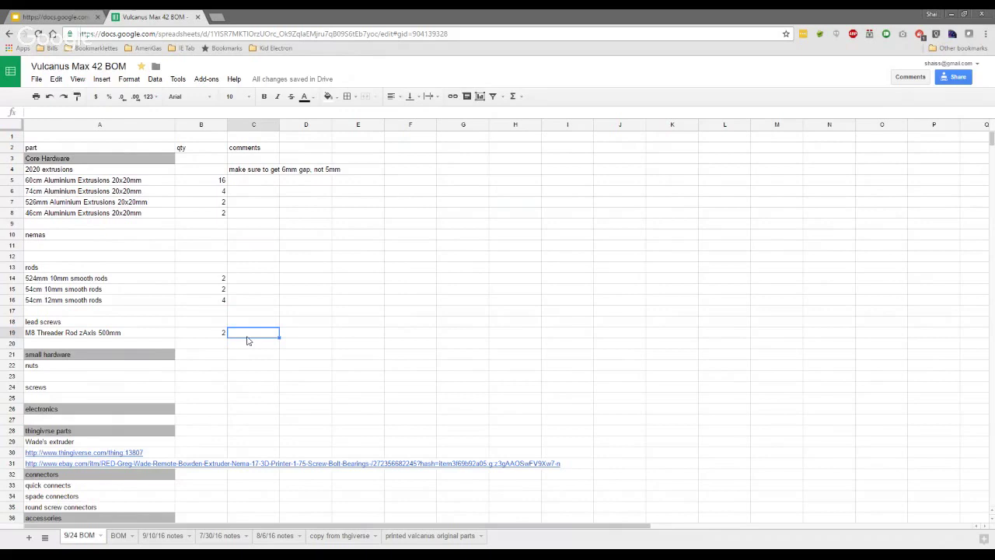
Examine the Vulcanus MAX 40 parts in the BOM sheet, and return to the empty row under nemas in 9/24 BOM.
{"action": "left_click", "coordinate": [83, 15]}
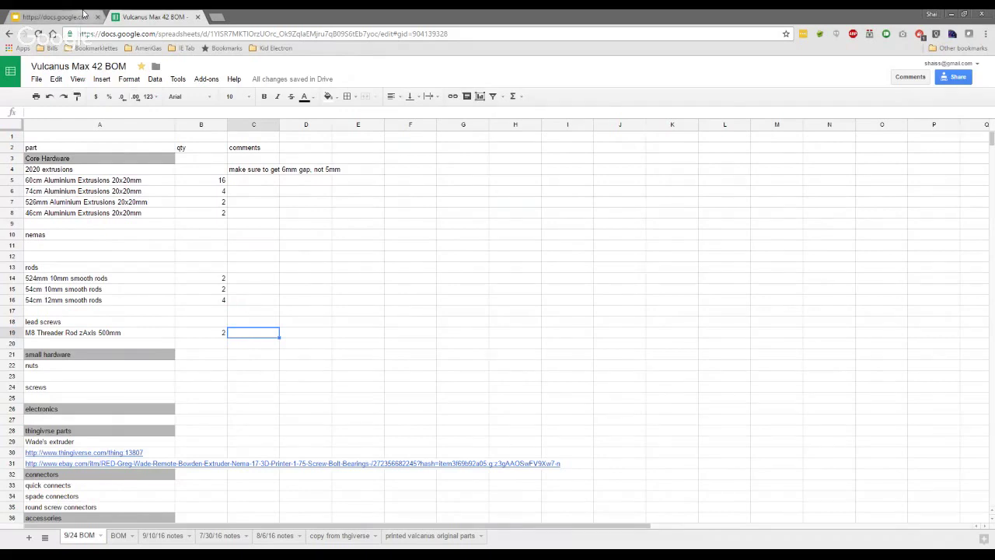
{"action": "left_click", "coordinate": [148, 17]}
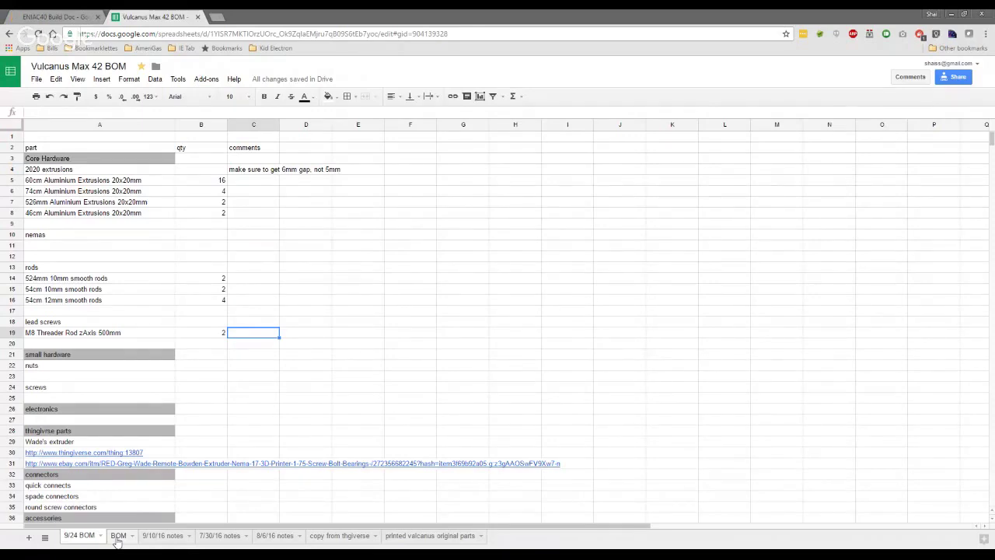
{"action": "left_click", "coordinate": [117, 537]}
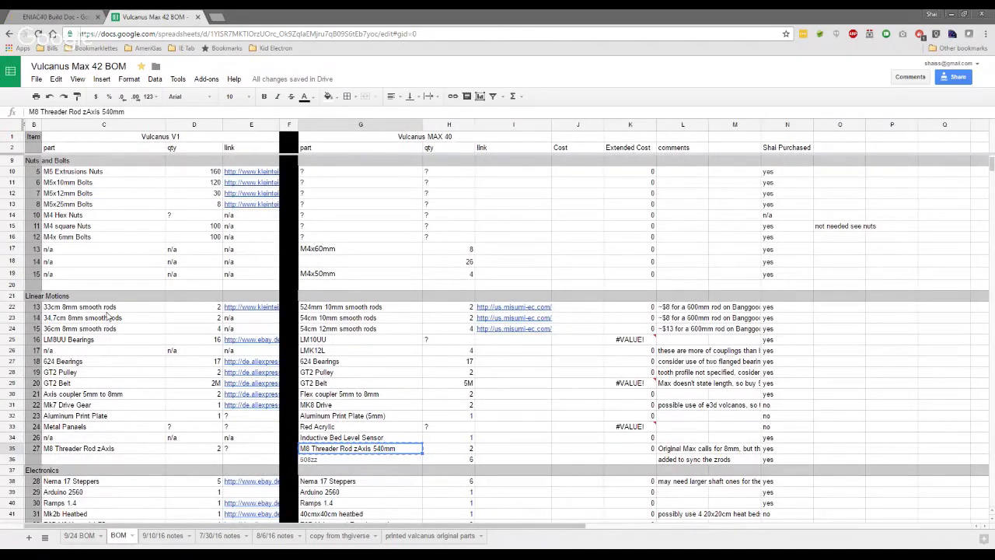
{"action": "scroll", "coordinate": [114, 306], "scroll_direction": "up", "scroll_amount": 3}
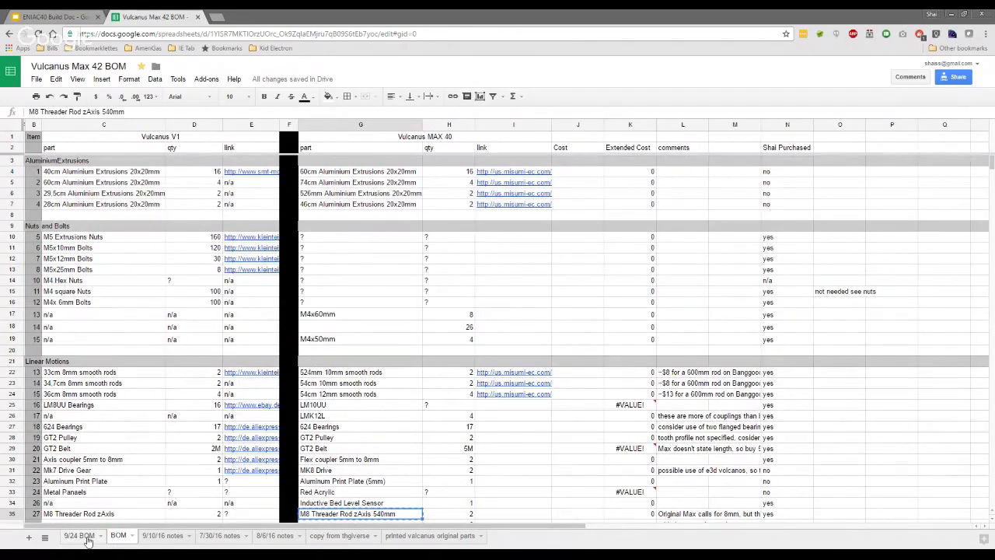
{"action": "scroll", "coordinate": [85, 452], "scroll_direction": "down", "scroll_amount": 2}
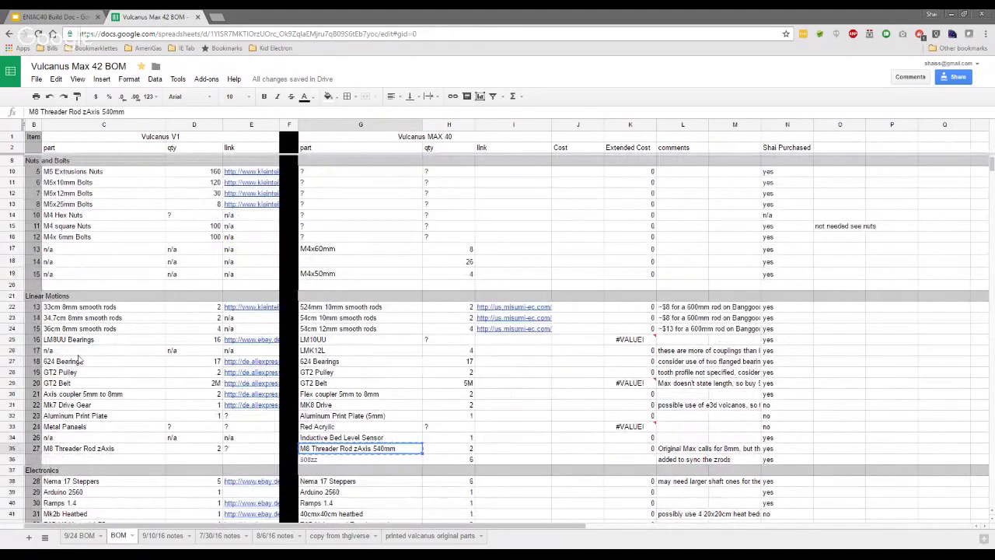
{"action": "left_click", "coordinate": [329, 342]}
{"action": "left_click_drag", "start_coordinate": [330, 347], "coordinate": [326, 375]}
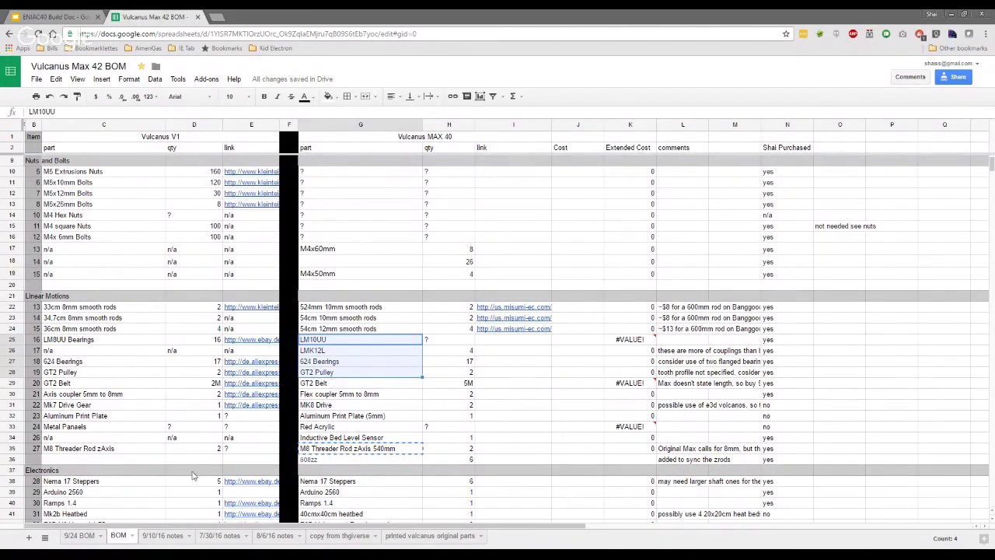
{"action": "left_click", "coordinate": [82, 537]}
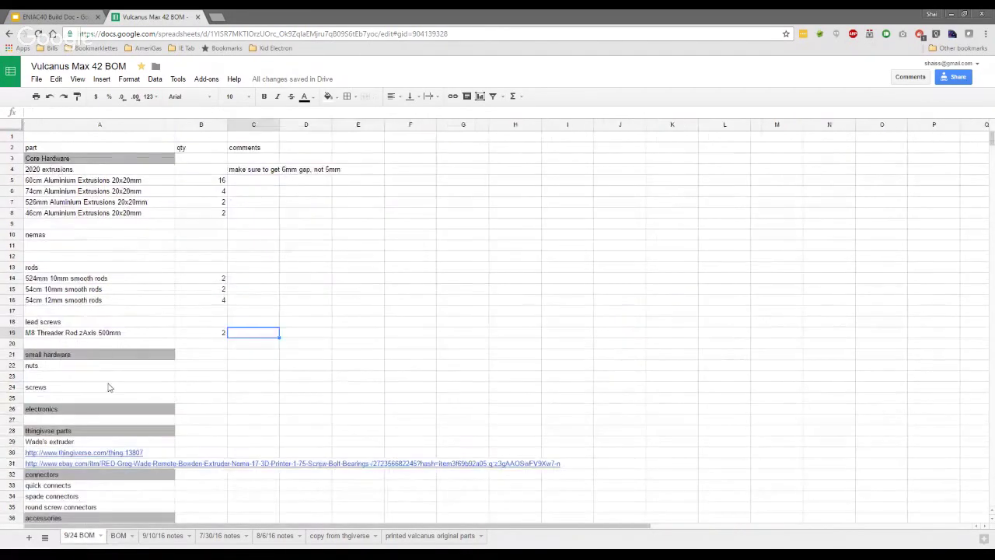
{"action": "left_click", "coordinate": [75, 246]}
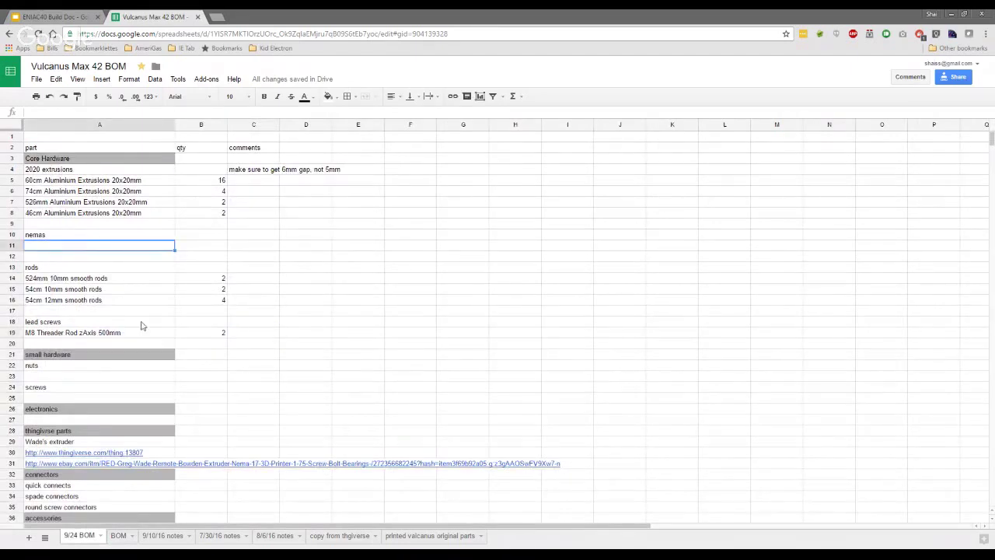
Open ebay.com in a new browser tab and show the account's purchase history.
{"action": "left_click", "coordinate": [219, 20]}
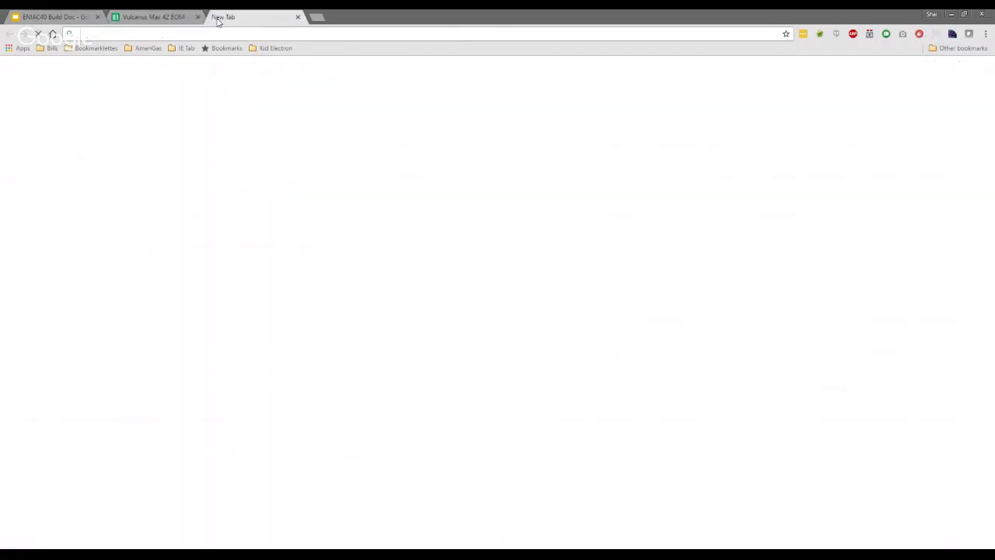
{"action": "type", "text": "ebay.com"}
{"action": "key", "text": "Return"}
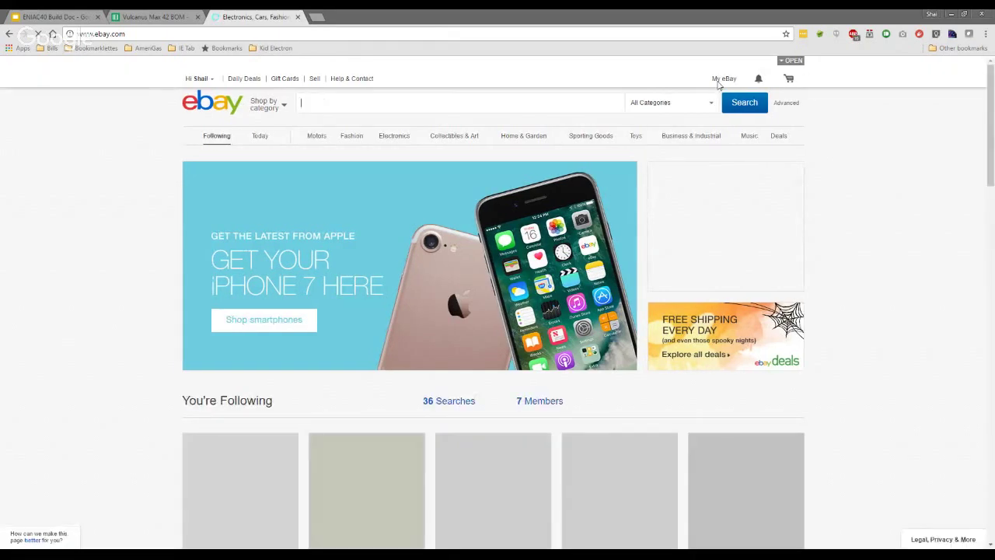
{"action": "mouse_move", "coordinate": [719, 82]}
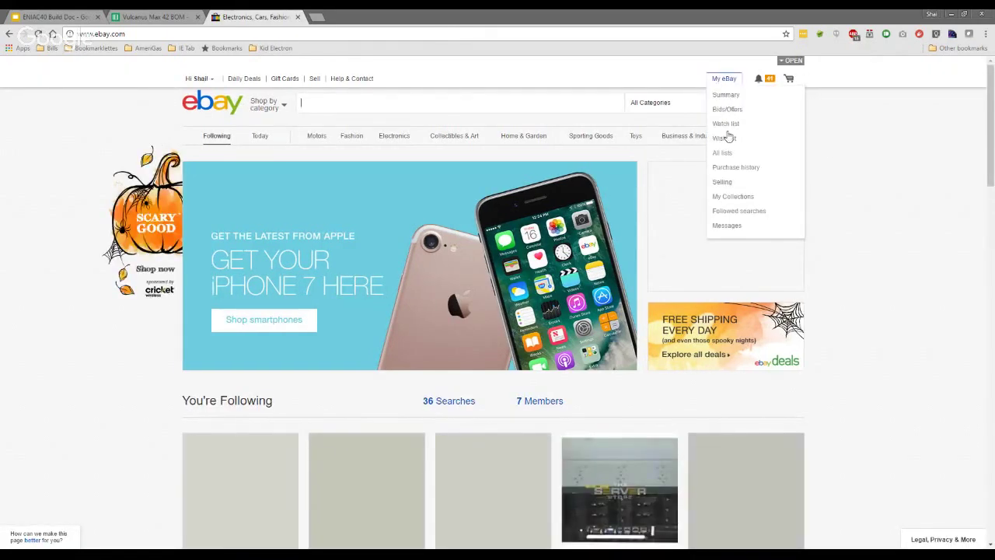
{"action": "left_click", "coordinate": [724, 168]}
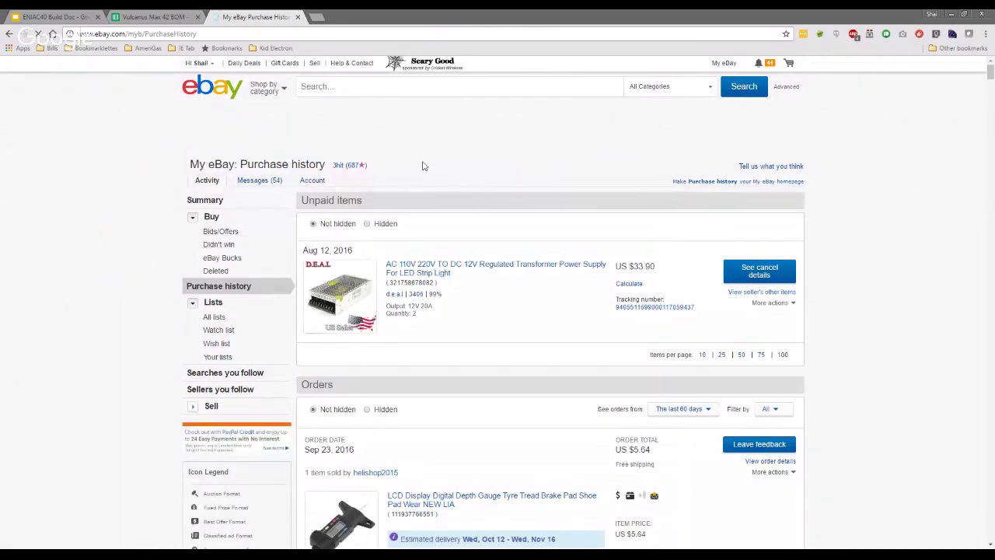
Find the order for the 3-piece 64oz.in Nema 17 stepper motors in the purchase history and open its listing.
{"action": "scroll", "coordinate": [424, 166], "scroll_direction": "down", "scroll_amount": 5}
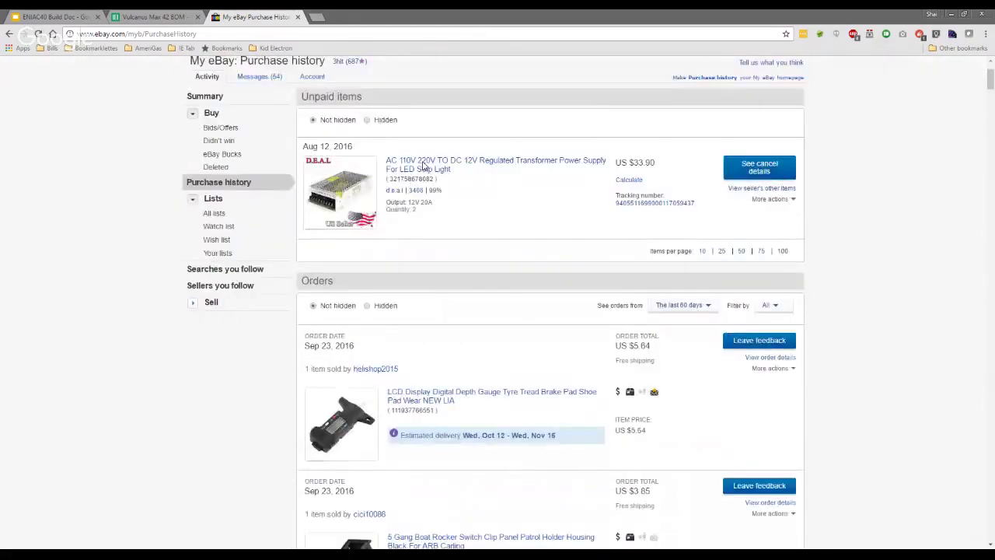
{"action": "scroll", "coordinate": [424, 166], "scroll_direction": "down", "scroll_amount": 7}
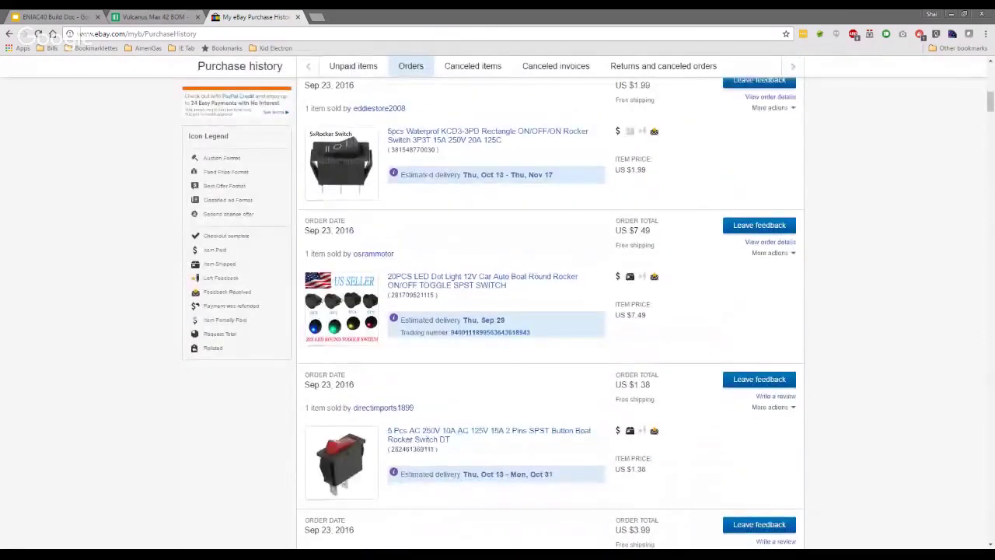
{"action": "scroll", "coordinate": [412, 186], "scroll_direction": "down", "scroll_amount": 5}
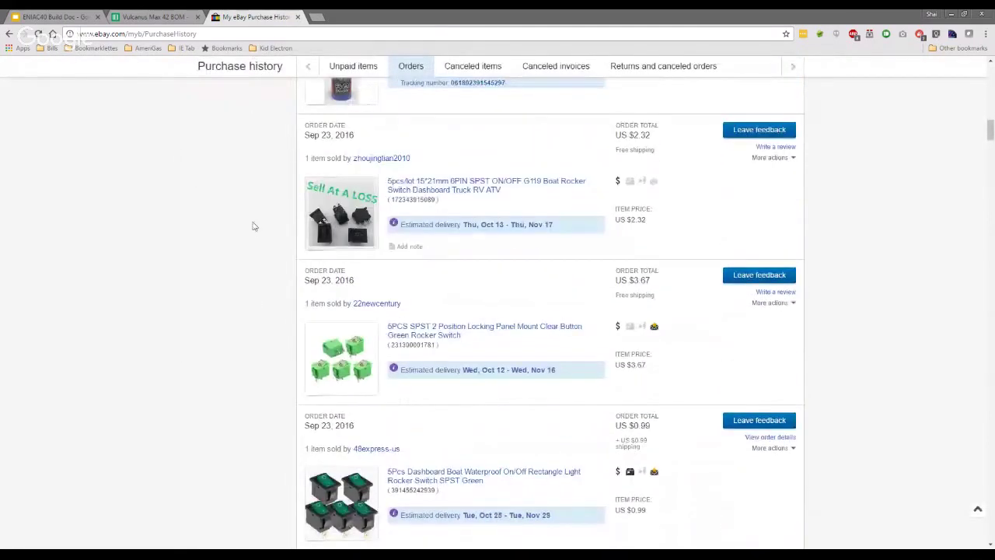
{"action": "scroll", "coordinate": [256, 225], "scroll_direction": "down", "scroll_amount": 2}
{"action": "scroll", "coordinate": [255, 225], "scroll_direction": "down", "scroll_amount": 3}
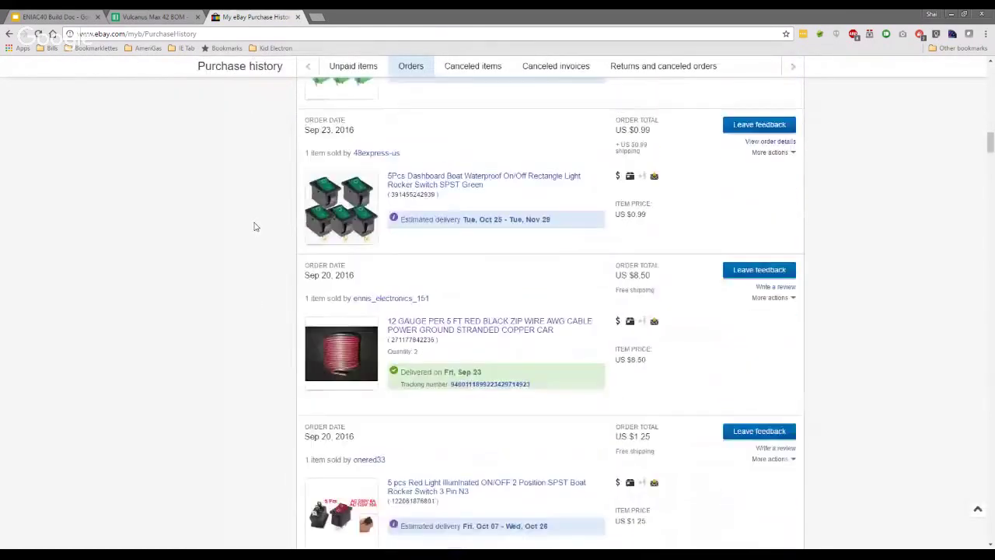
{"action": "scroll", "coordinate": [247, 249], "scroll_direction": "down", "scroll_amount": 7}
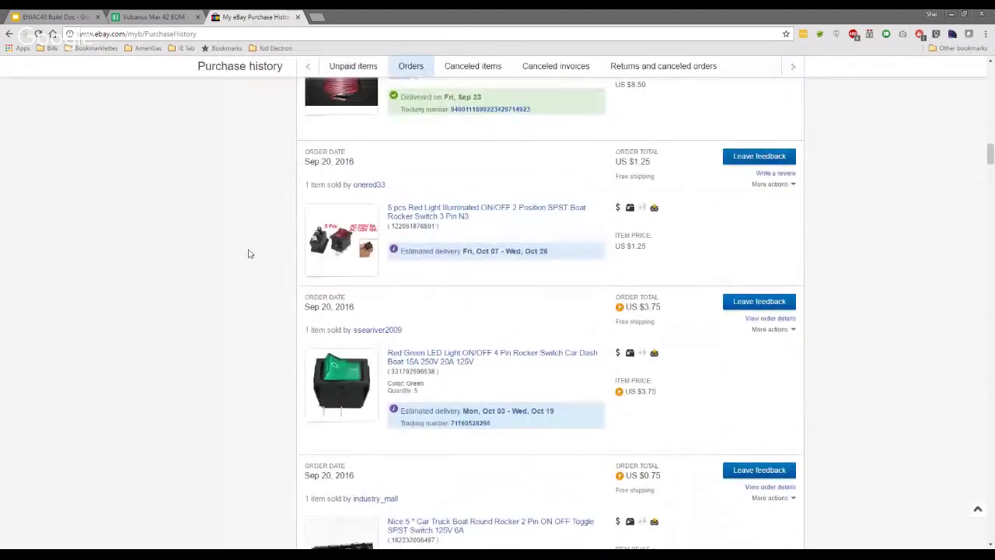
{"action": "scroll", "coordinate": [249, 254], "scroll_direction": "down", "scroll_amount": 8}
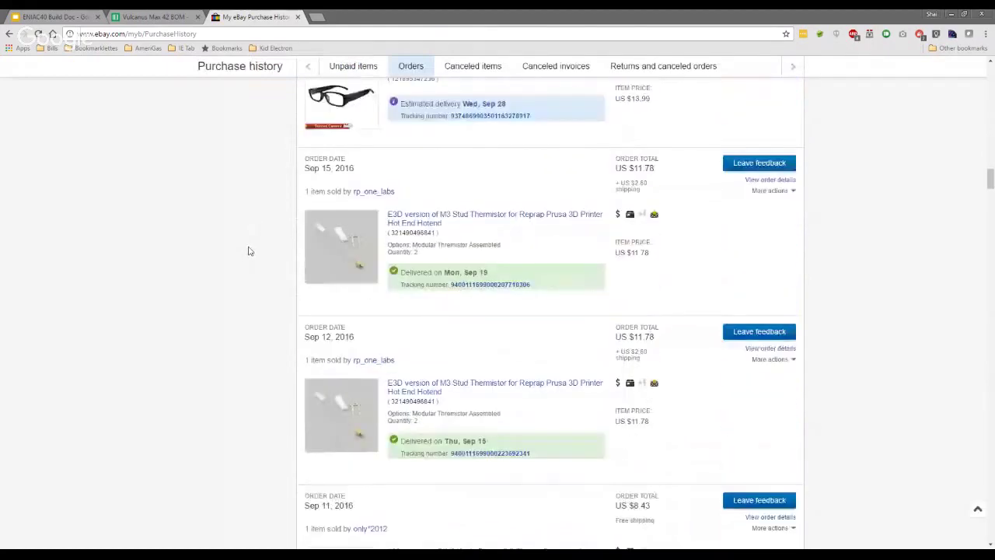
{"action": "scroll", "coordinate": [250, 249], "scroll_direction": "down", "scroll_amount": 7}
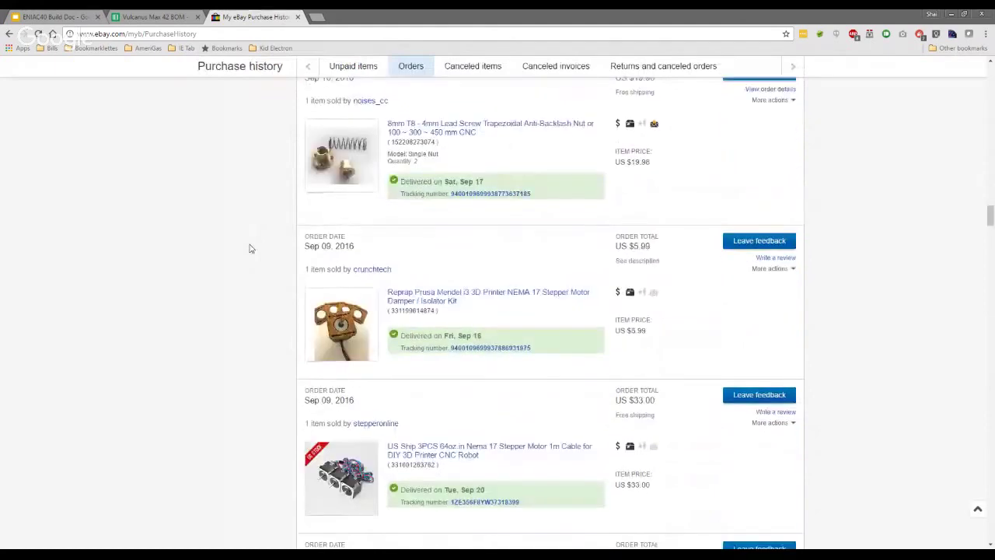
{"action": "left_click", "coordinate": [420, 350]}
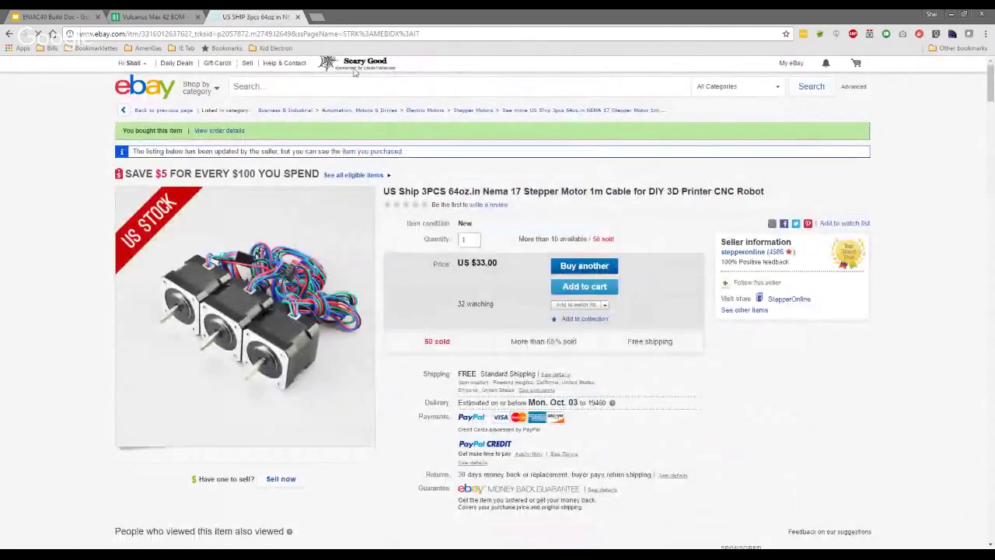
Copy the stepper motor listing's web address into the comments column of the row under nemas in 9/24 BOM.
{"action": "left_click", "coordinate": [363, 37]}
{"action": "key", "text": "ctrl+c"}
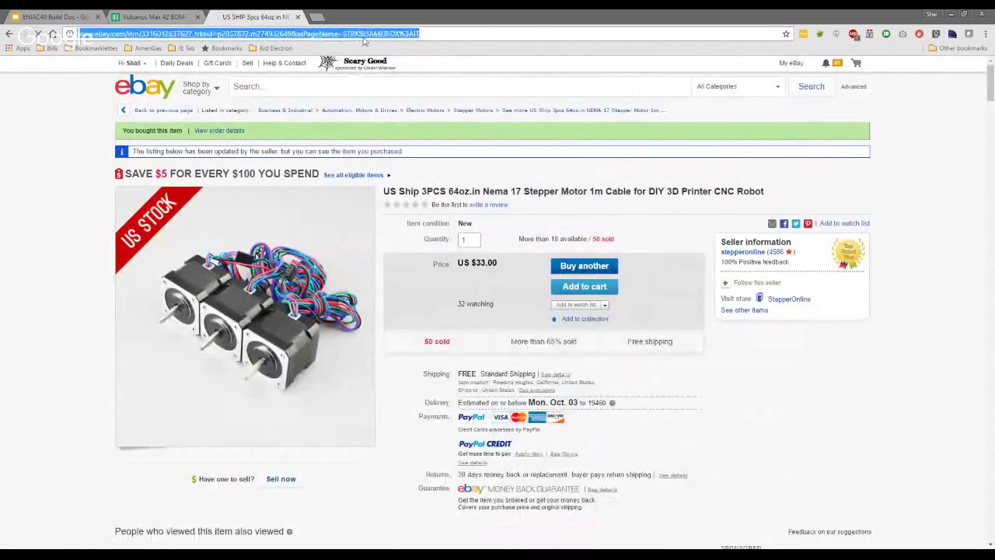
{"action": "left_click", "coordinate": [154, 16]}
{"action": "left_click", "coordinate": [251, 247]}
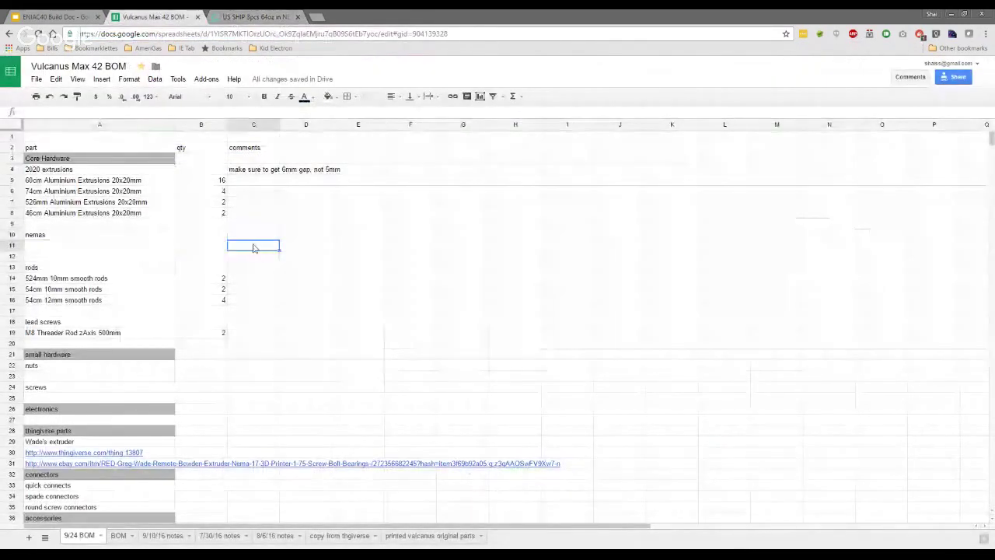
{"action": "key", "text": "ctrl+v"}
Copy the part number 17HS16-2004S1 from the eBay listing's overview into the part cell under nemas in 9/24 BOM.
{"action": "left_click", "coordinate": [247, 18]}
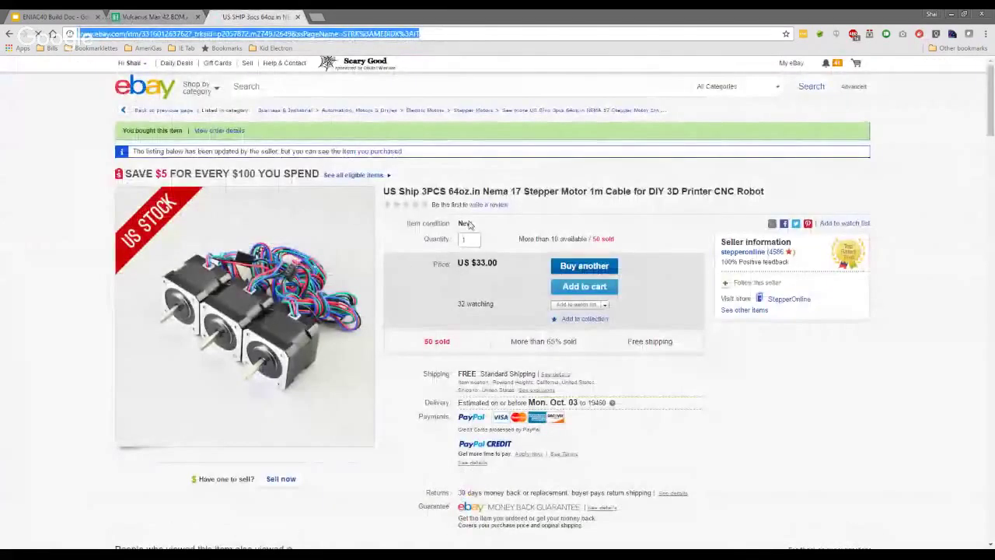
{"action": "scroll", "coordinate": [402, 194], "scroll_direction": "down", "scroll_amount": 6}
{"action": "scroll", "coordinate": [388, 207], "scroll_direction": "up", "scroll_amount": 1}
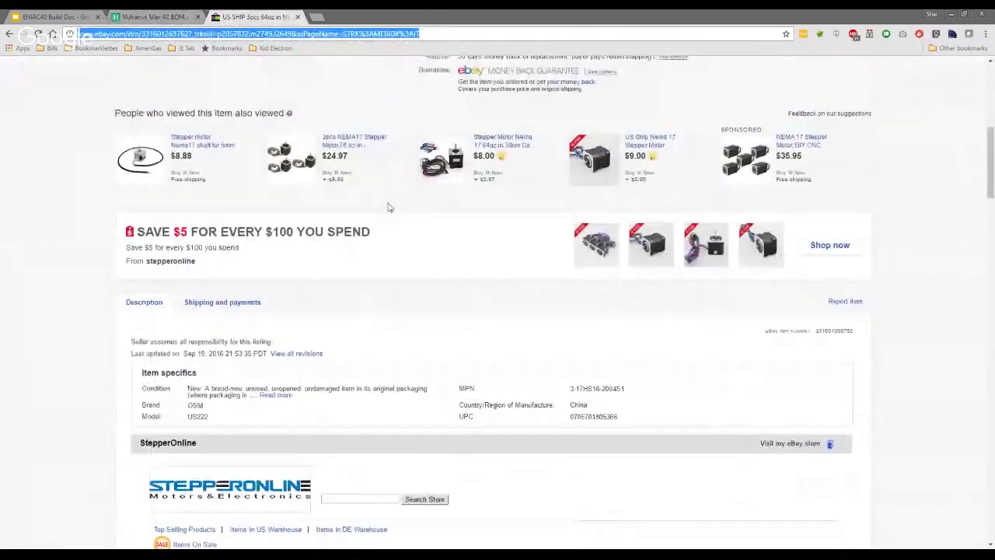
{"action": "scroll", "coordinate": [351, 234], "scroll_direction": "down", "scroll_amount": 3}
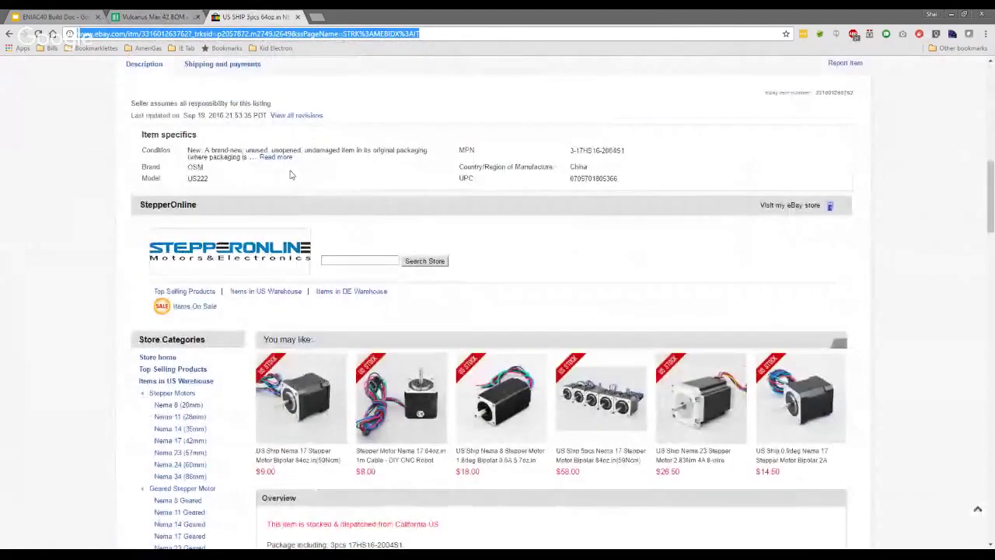
{"action": "scroll", "coordinate": [291, 175], "scroll_direction": "down", "scroll_amount": 4}
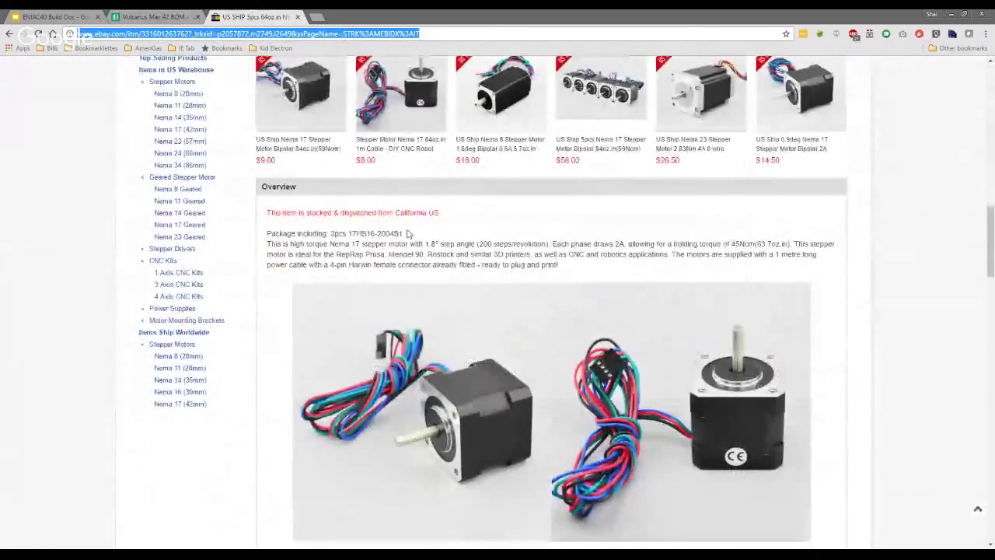
{"action": "double_click", "coordinate": [388, 234]}
{"action": "left_click_drag", "start_coordinate": [349, 233], "coordinate": [387, 233]}
{"action": "left_click", "coordinate": [347, 233]}
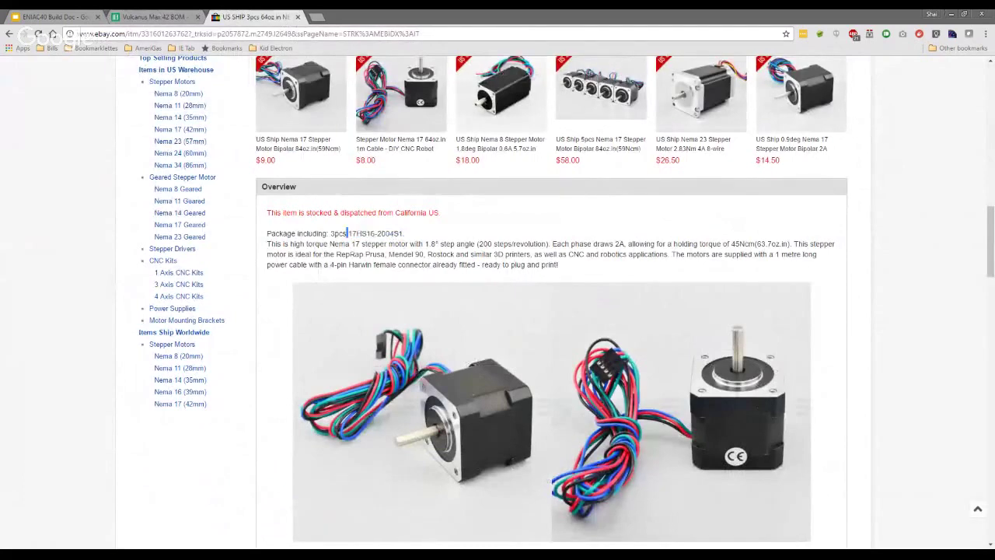
{"action": "left_click_drag", "start_coordinate": [349, 234], "coordinate": [403, 233]}
{"action": "key", "text": "ctrl+c"}
{"action": "left_click", "coordinate": [154, 16]}
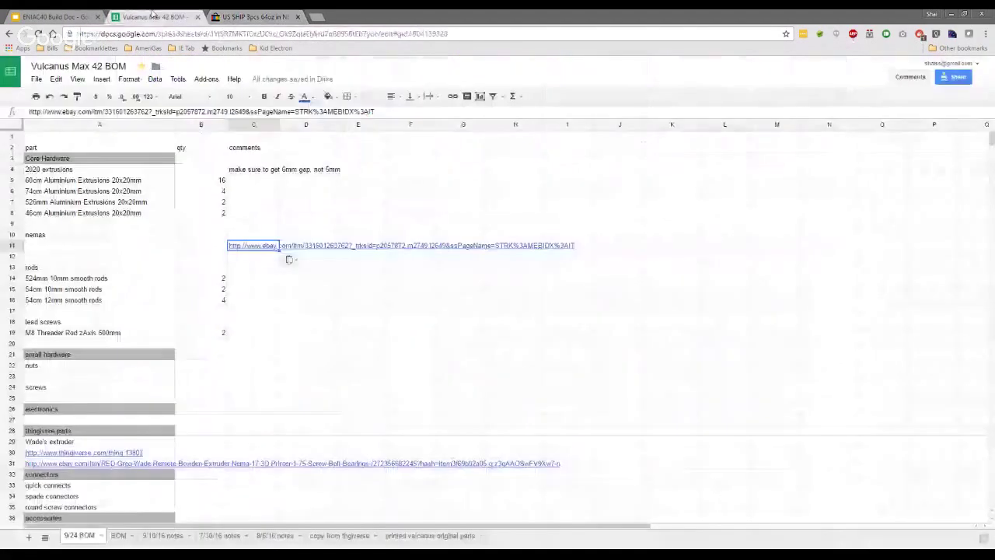
{"action": "left_click", "coordinate": [132, 247]}
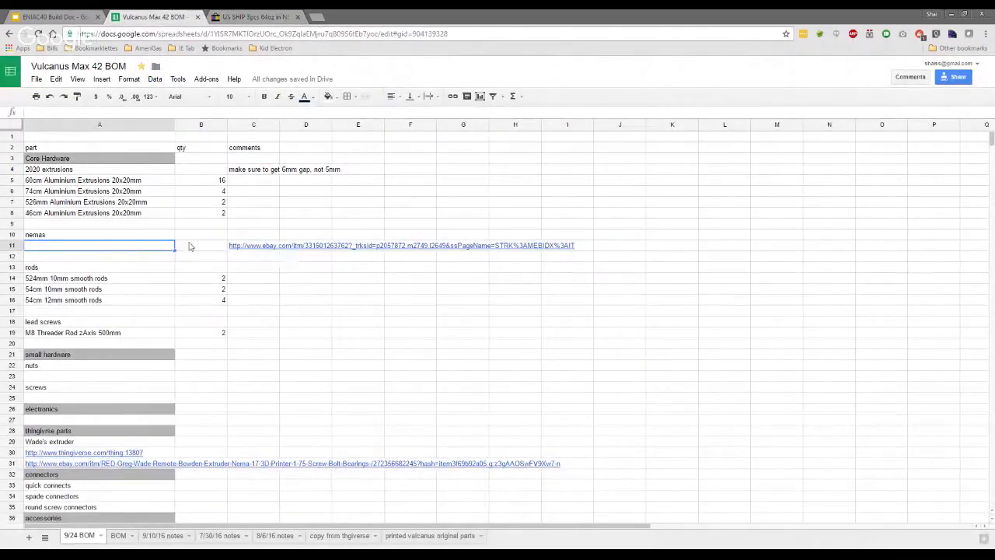
{"action": "key", "text": "ctrl+v"}
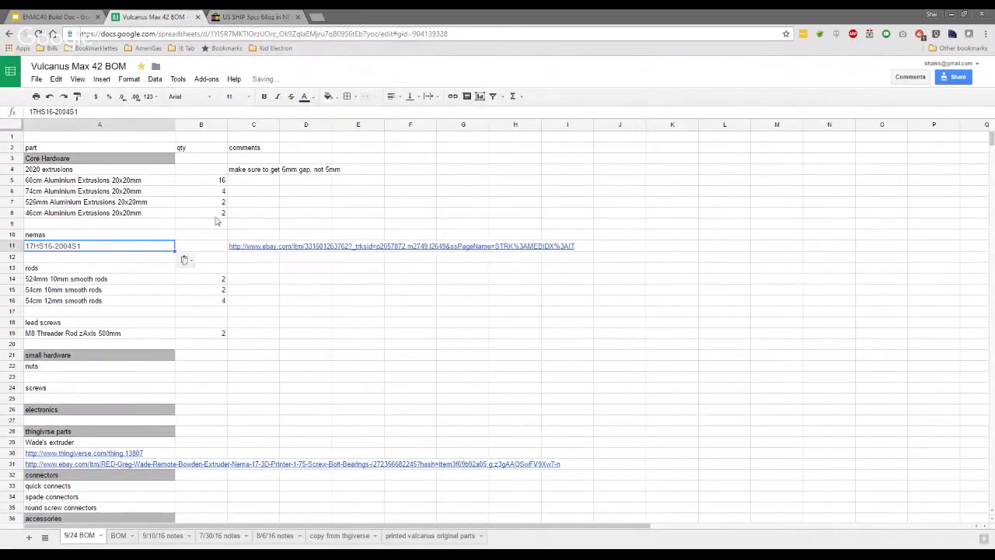
Set the quantity of the 17HS16-2004S1 motor to 5.
{"action": "left_click", "coordinate": [211, 247]}
{"action": "type", "text": "5"}
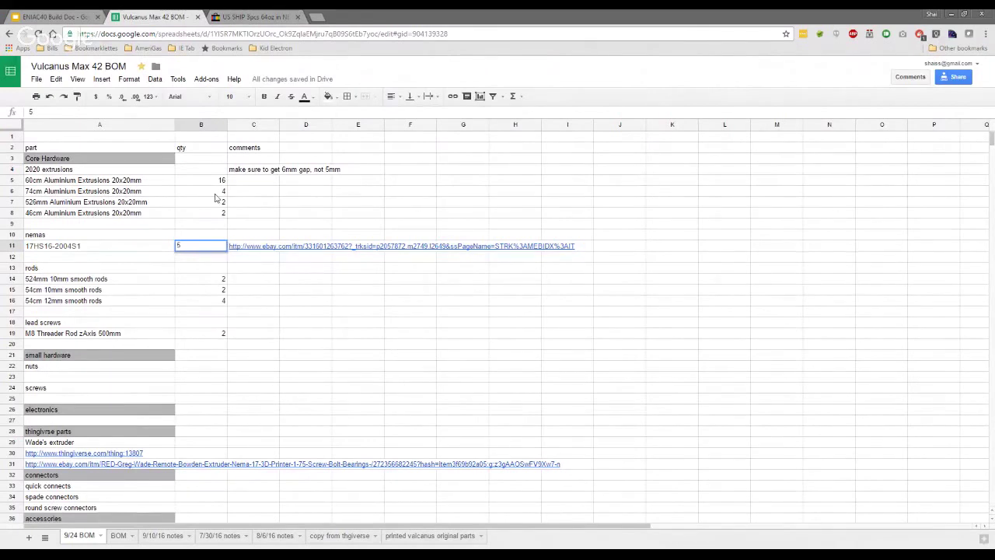
{"action": "left_click", "coordinate": [254, 237]}
Add the column heading "link" next to the comments heading.
{"action": "left_click", "coordinate": [307, 148]}
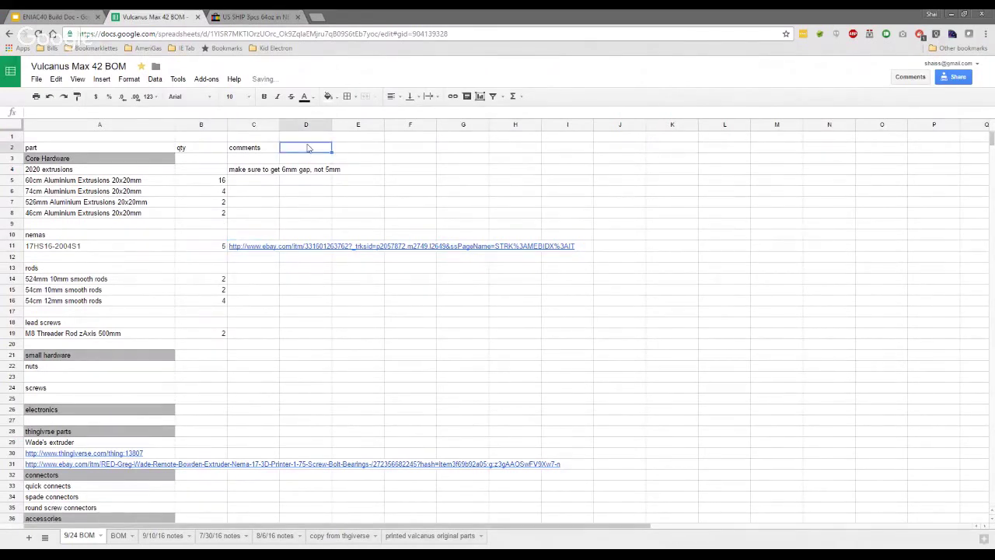
{"action": "type", "text": "link"}
{"action": "key", "text": "Return"}
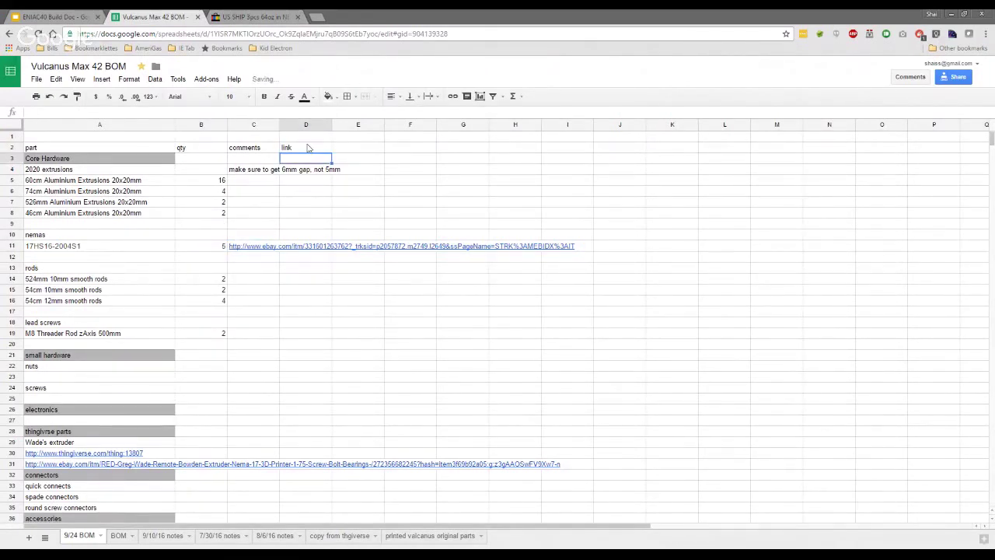
Move the eBay address in the 17HS16-2004S1 row from the comments column to the link column.
{"action": "key", "text": "Down"}
{"action": "key", "text": "Down"}
{"action": "key", "text": "Down"}
{"action": "key", "text": "Down"}
{"action": "key", "text": "Down"}
{"action": "key", "text": "Down"}
{"action": "key", "text": "Down"}
{"action": "key", "text": "Down"}
{"action": "key", "text": "Left"}
{"action": "key", "text": "ctrl+x"}
{"action": "key", "text": "Right"}
{"action": "key", "text": "ctrl+v"}
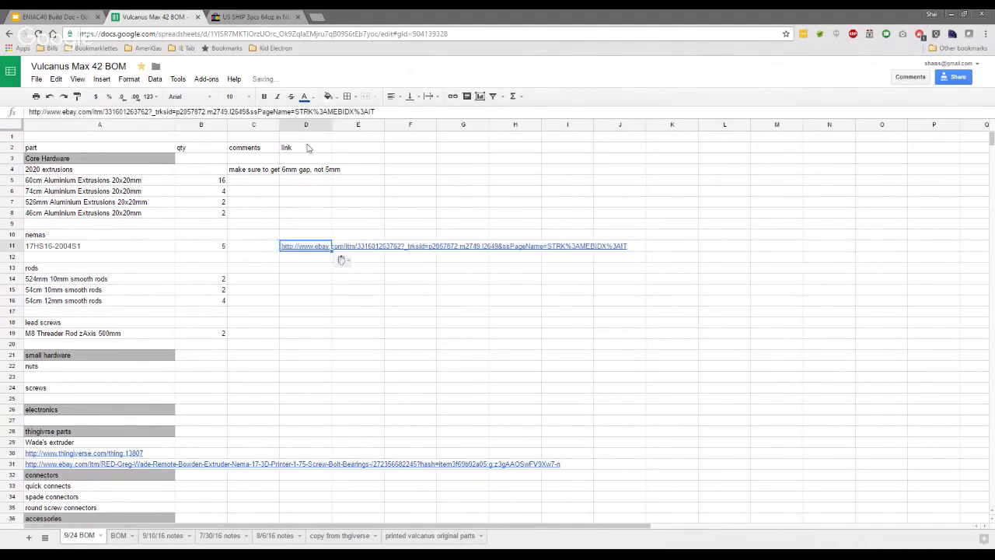
Enter the comment "extras for 2nd extruder or to hav" for the 17HS16-2004S1 motor and clear the duplicate text in the row below.
{"action": "key", "text": "Left"}
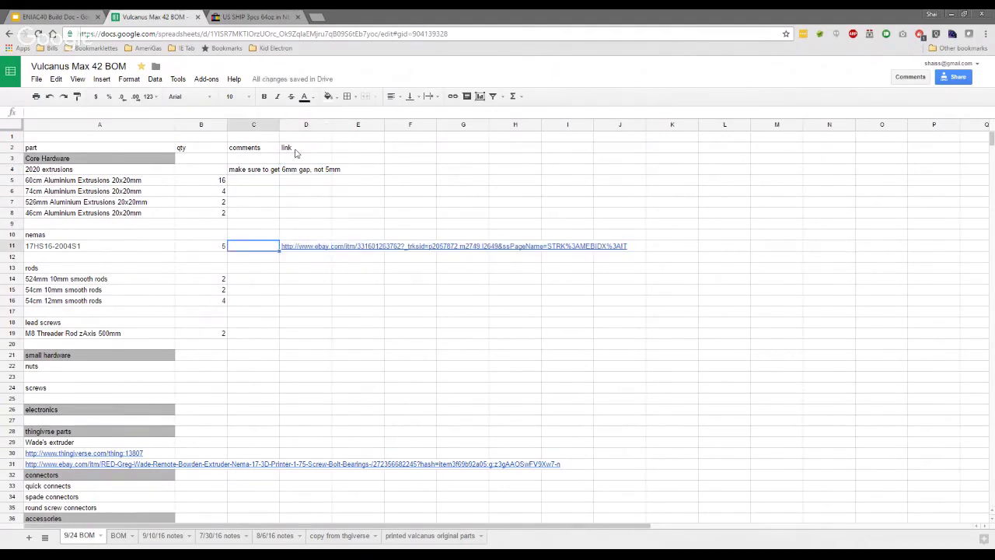
{"action": "type", "text": "extras for 2nd extruder or to hav"}
{"action": "key", "text": "Return"}
{"action": "type", "text": "e"}
{"action": "left_click", "coordinate": [317, 210]}
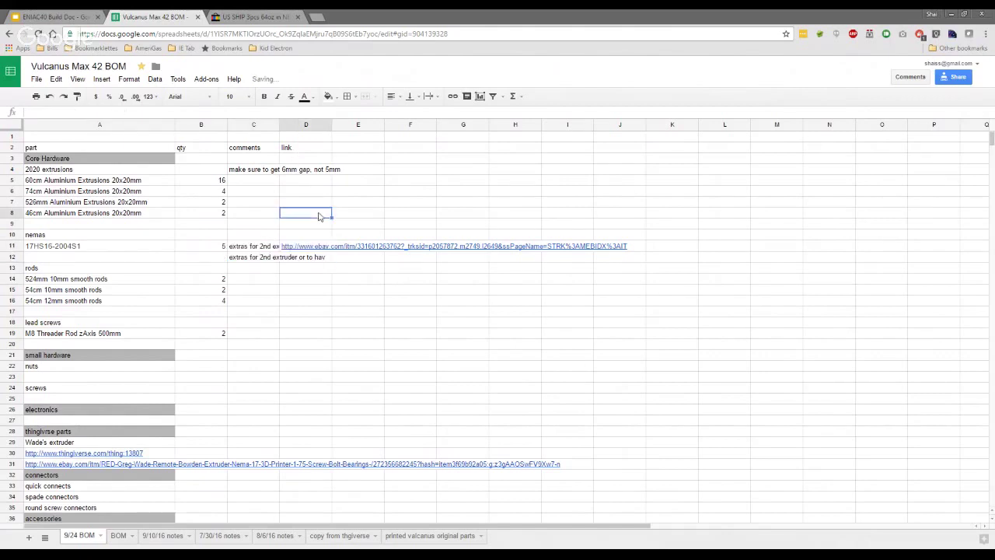
{"action": "left_click", "coordinate": [265, 262]}
{"action": "key", "text": "Delete"}
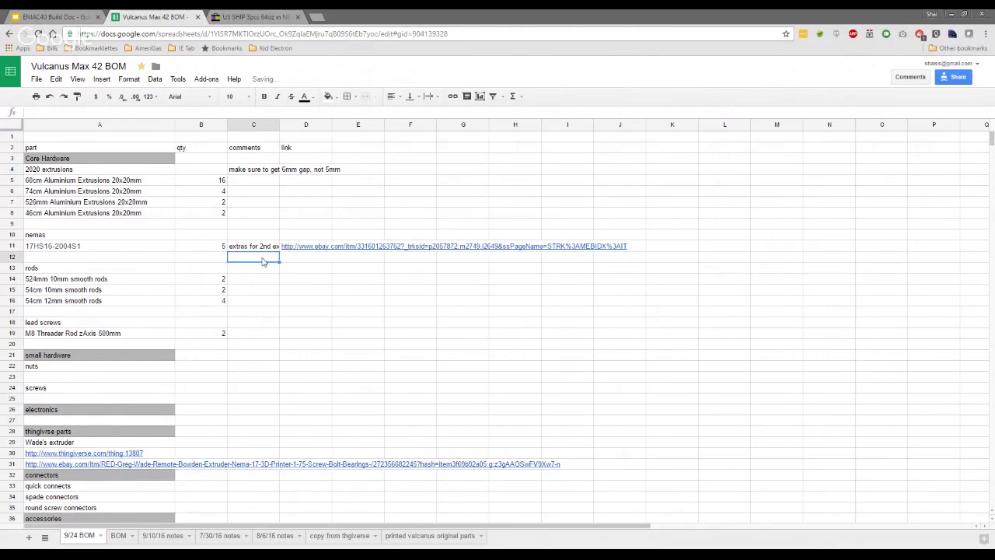
Examine the specification, drawing, wire connection and overview of the Nema 17 stepper motors in the eBay listing.
{"action": "left_click", "coordinate": [256, 17]}
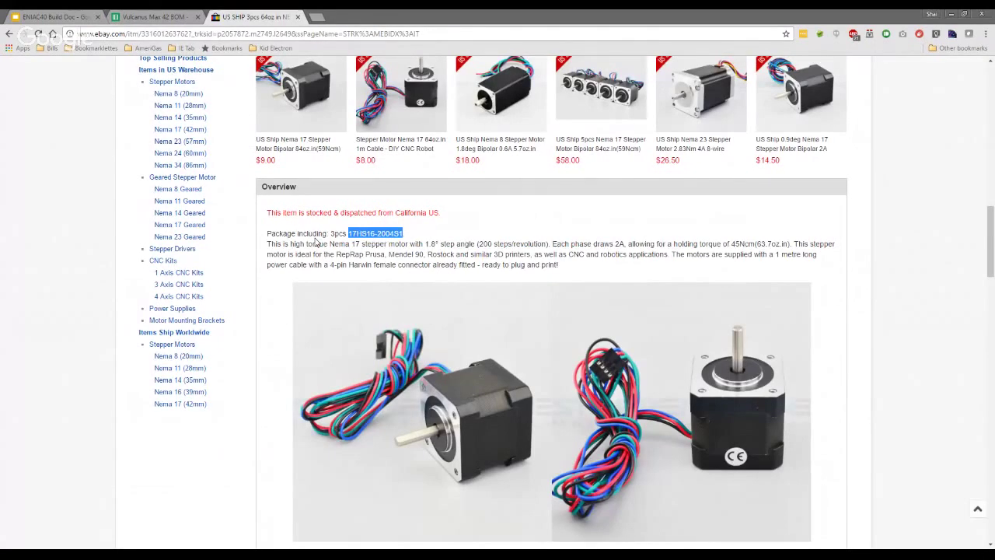
{"action": "scroll", "coordinate": [316, 243], "scroll_direction": "down", "scroll_amount": 5}
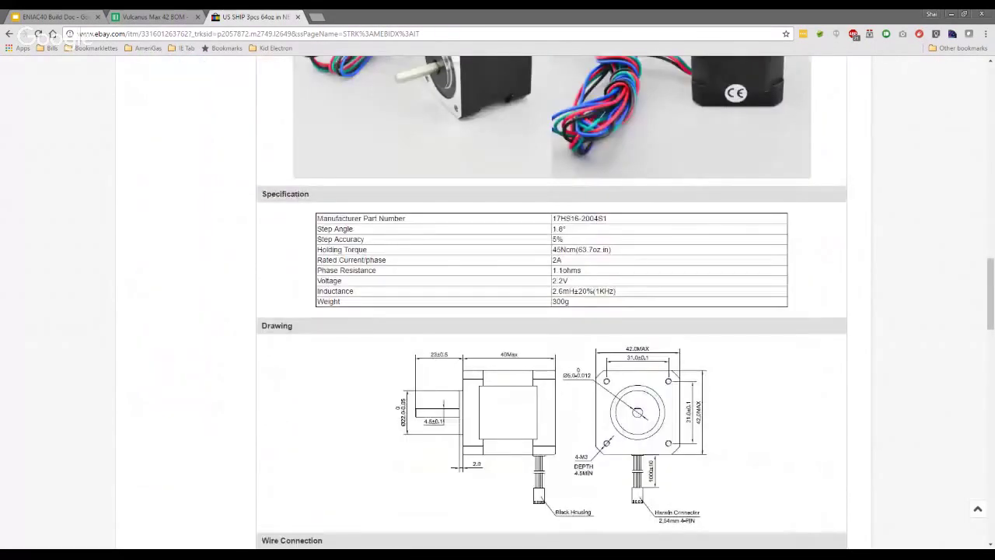
{"action": "scroll", "coordinate": [318, 233], "scroll_direction": "down", "scroll_amount": 4}
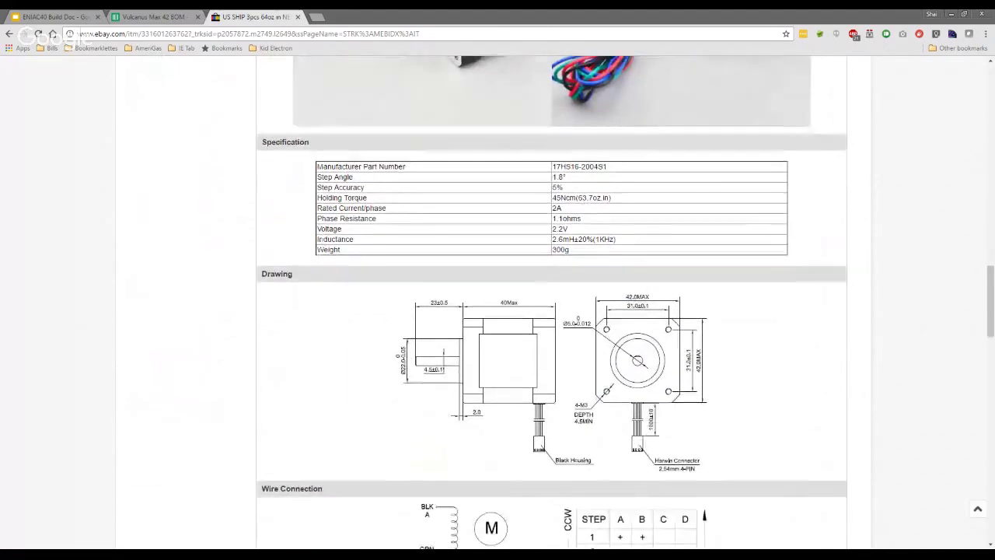
{"action": "scroll", "coordinate": [315, 233], "scroll_direction": "down", "scroll_amount": 2}
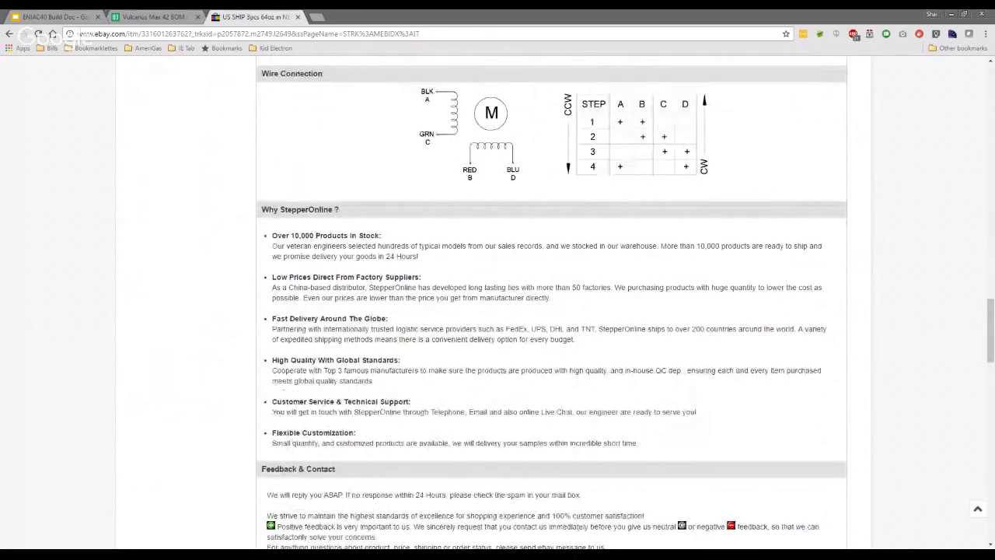
{"action": "scroll", "coordinate": [294, 249], "scroll_direction": "down", "scroll_amount": 3}
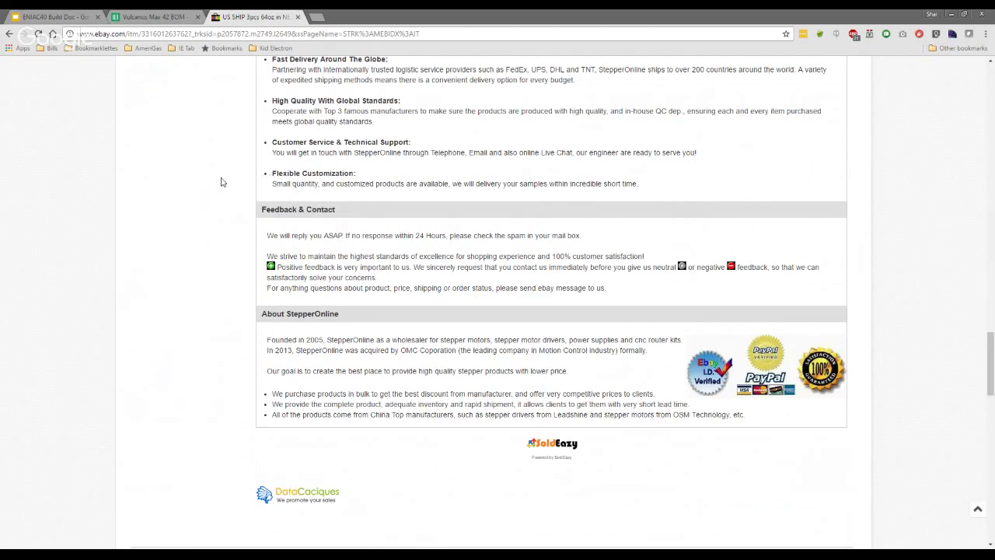
{"action": "scroll", "coordinate": [221, 182], "scroll_direction": "up", "scroll_amount": 10}
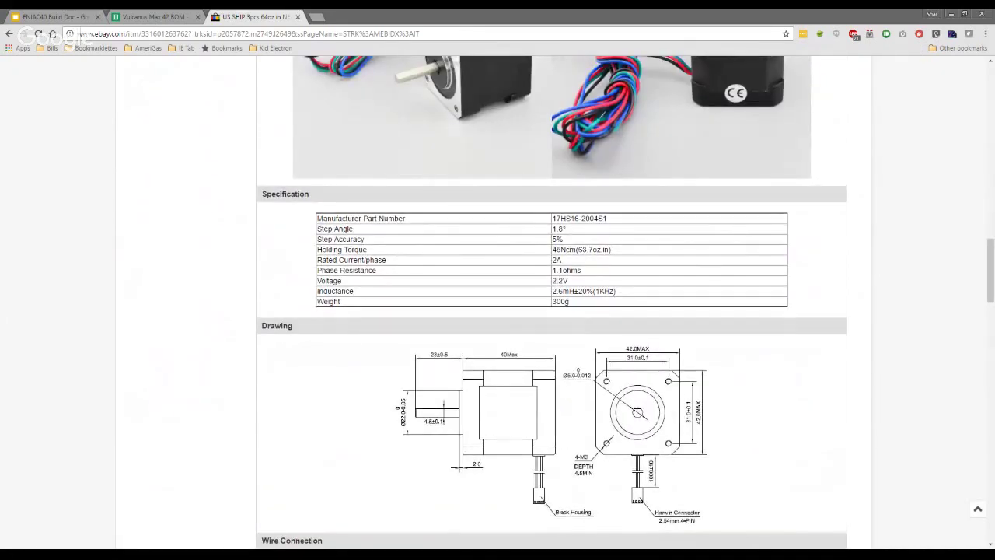
{"action": "scroll", "coordinate": [255, 184], "scroll_direction": "up", "scroll_amount": 5}
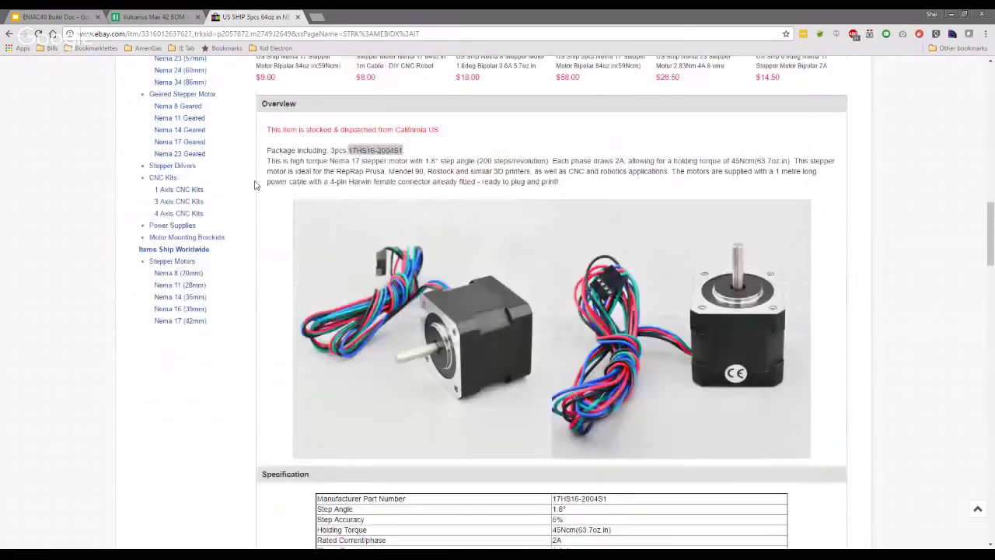
{"action": "scroll", "coordinate": [342, 286], "scroll_direction": "up", "scroll_amount": 1}
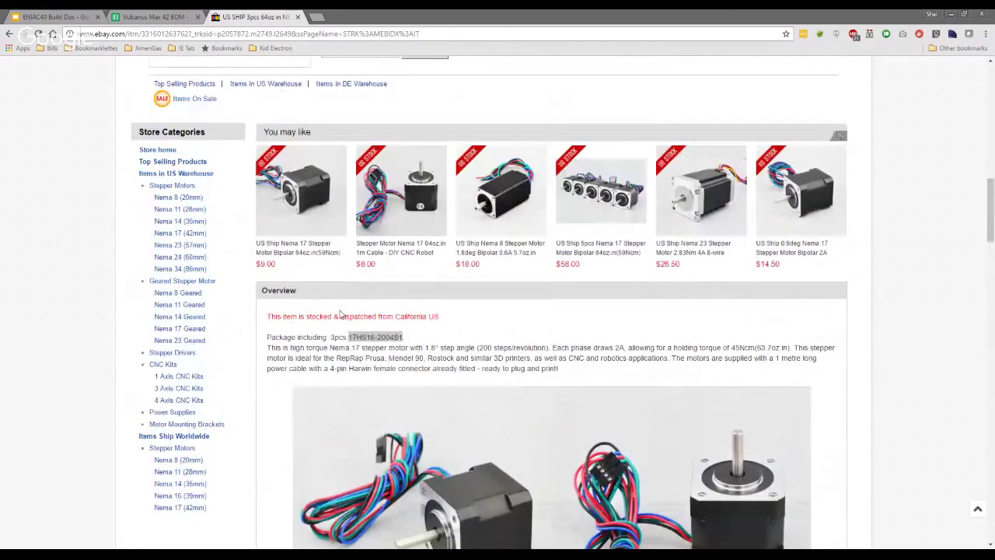
{"action": "scroll", "coordinate": [339, 315], "scroll_direction": "up", "scroll_amount": 4}
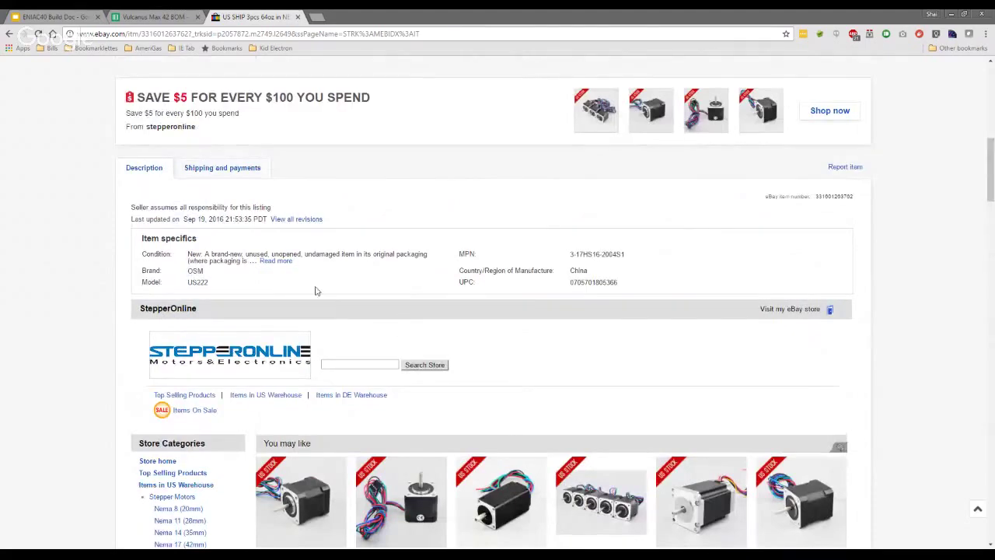
{"action": "scroll", "coordinate": [316, 289], "scroll_direction": "up", "scroll_amount": 3}
{"action": "scroll", "coordinate": [301, 176], "scroll_direction": "up", "scroll_amount": 3}
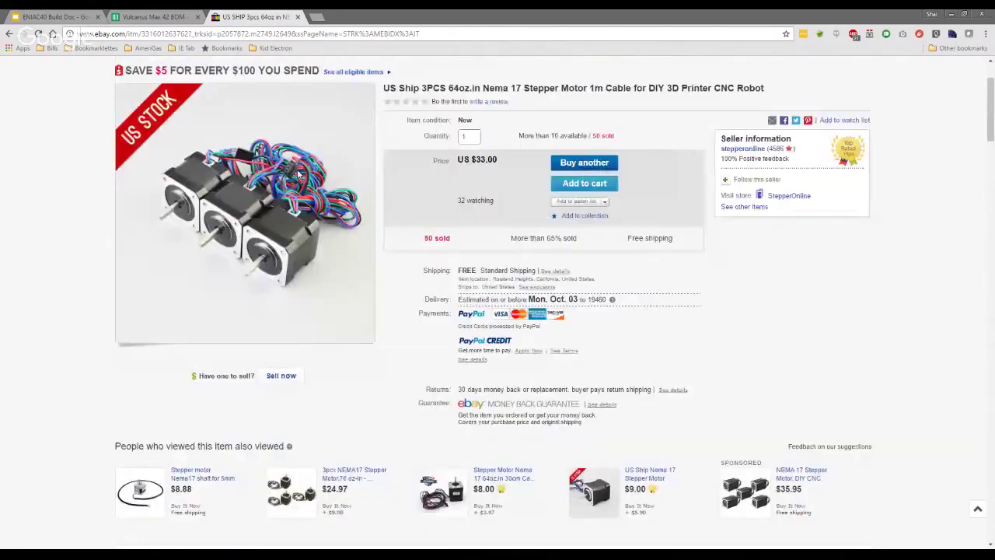
Return to the 9/24 BOM spreadsheet and review the nemas entry, its quantity, the rods and the remaining sections.
{"action": "scroll", "coordinate": [300, 175], "scroll_direction": "down", "scroll_amount": 5}
{"action": "left_click", "coordinate": [184, 13]}
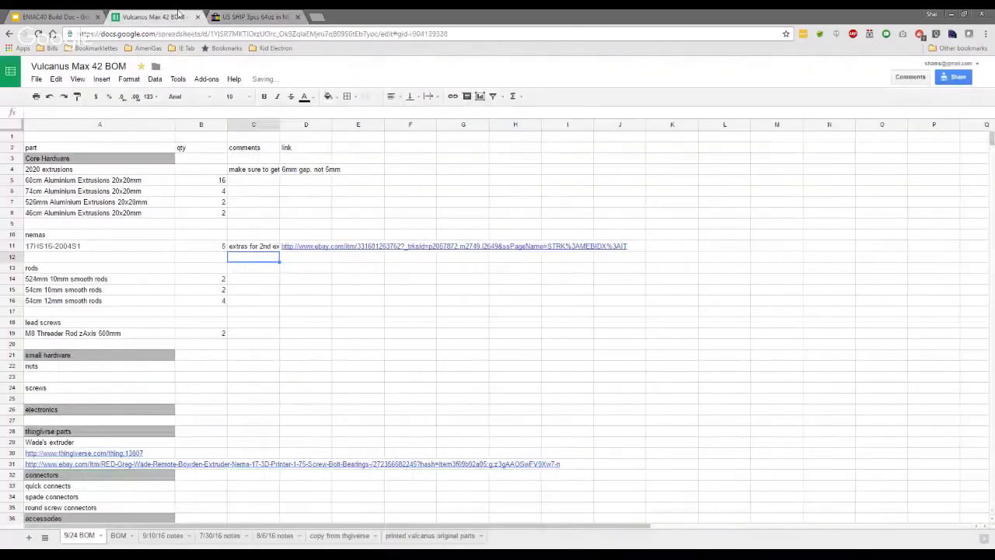
{"action": "left_click", "coordinate": [109, 248]}
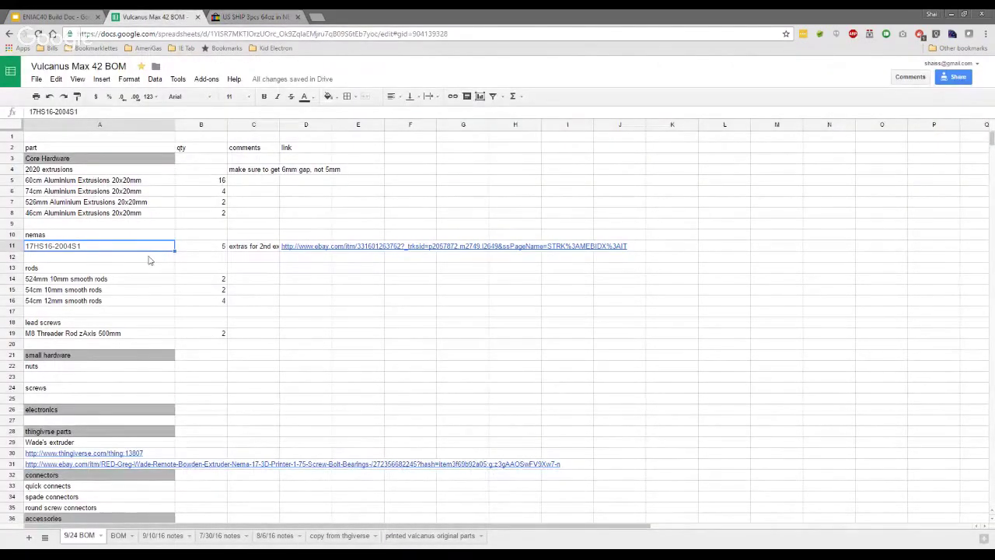
{"action": "left_click", "coordinate": [217, 247]}
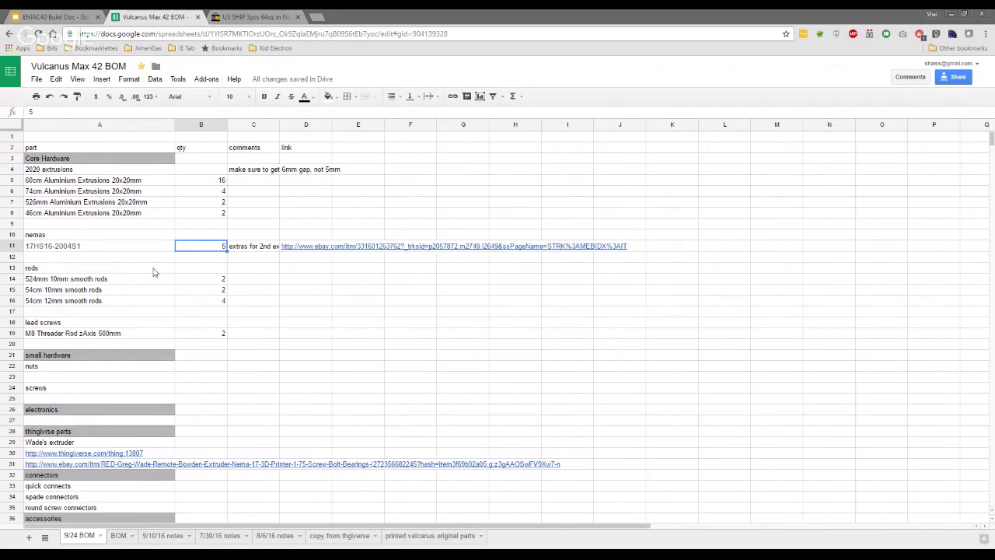
{"action": "scroll", "coordinate": [153, 272], "scroll_direction": "down", "scroll_amount": 1}
{"action": "scroll", "coordinate": [151, 255], "scroll_direction": "down", "scroll_amount": 1}
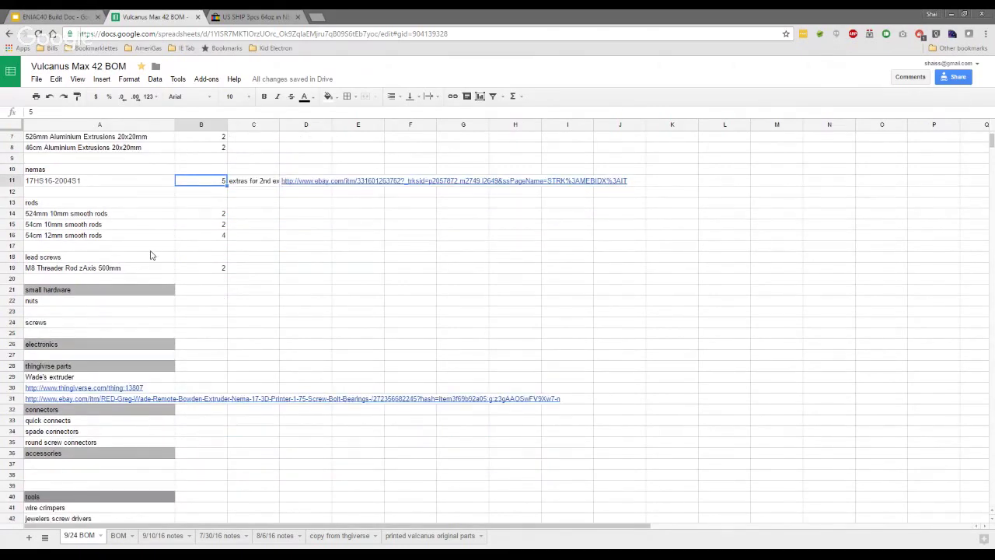
{"action": "left_click", "coordinate": [148, 207]}
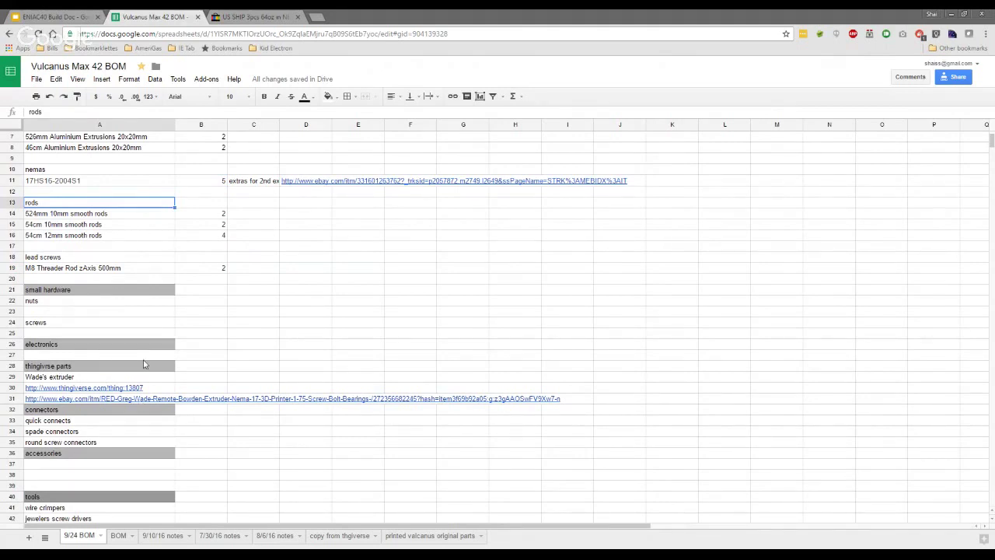
{"action": "scroll", "coordinate": [144, 362], "scroll_direction": "down", "scroll_amount": 3}
{"action": "scroll", "coordinate": [153, 420], "scroll_direction": "up", "scroll_amount": 1}
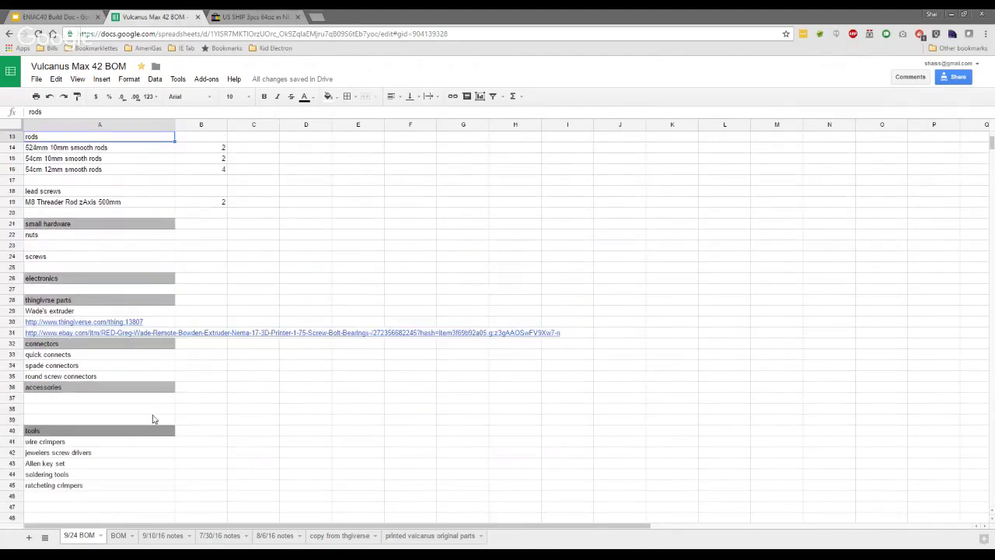
Copy the LM10UU, LMK12L, 624 Bearings and GT2 Pulley part names from the BOM sheet for use in the 9/24 BOM sheet.
{"action": "left_click", "coordinate": [119, 542]}
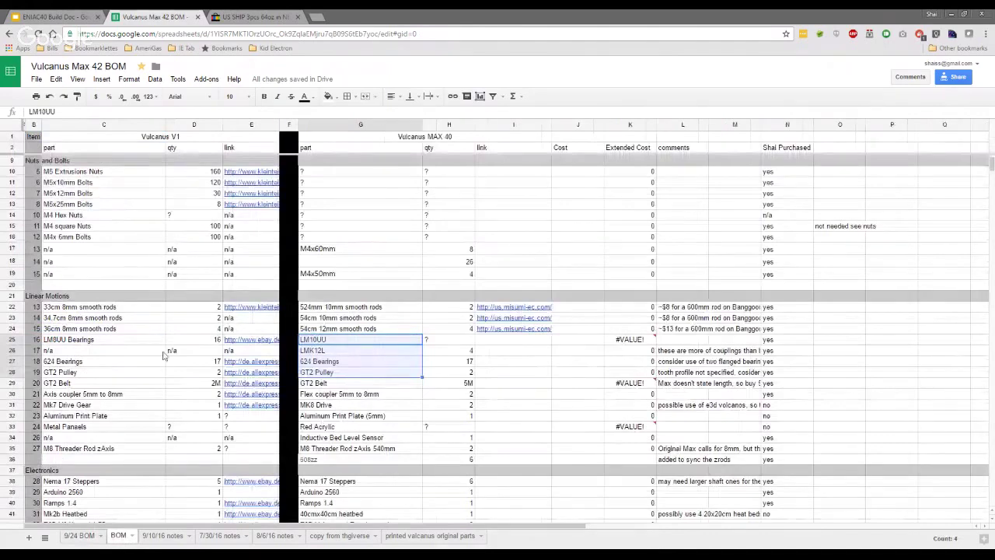
{"action": "key", "text": "ctrl+c"}
{"action": "left_click", "coordinate": [101, 541]}
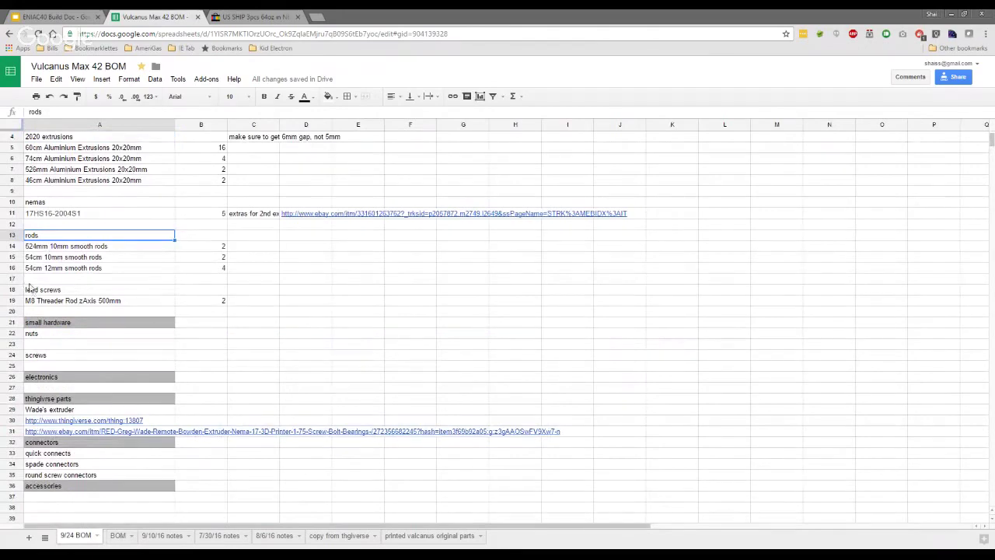
Insert eight blank rows between the lead screws entries and the small hardware heading.
{"action": "right_click", "coordinate": [14, 315]}
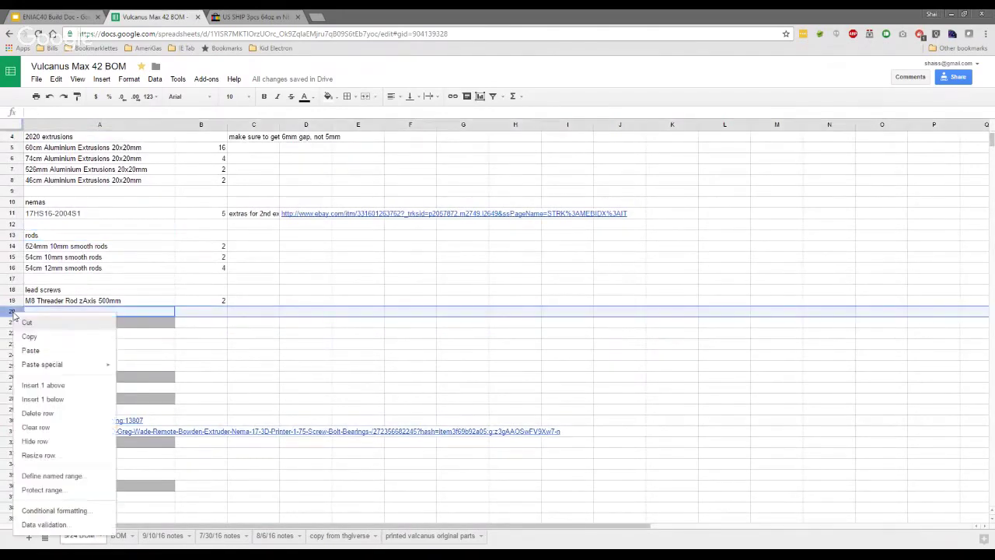
{"action": "left_click", "coordinate": [54, 379]}
{"action": "right_click", "coordinate": [19, 313]}
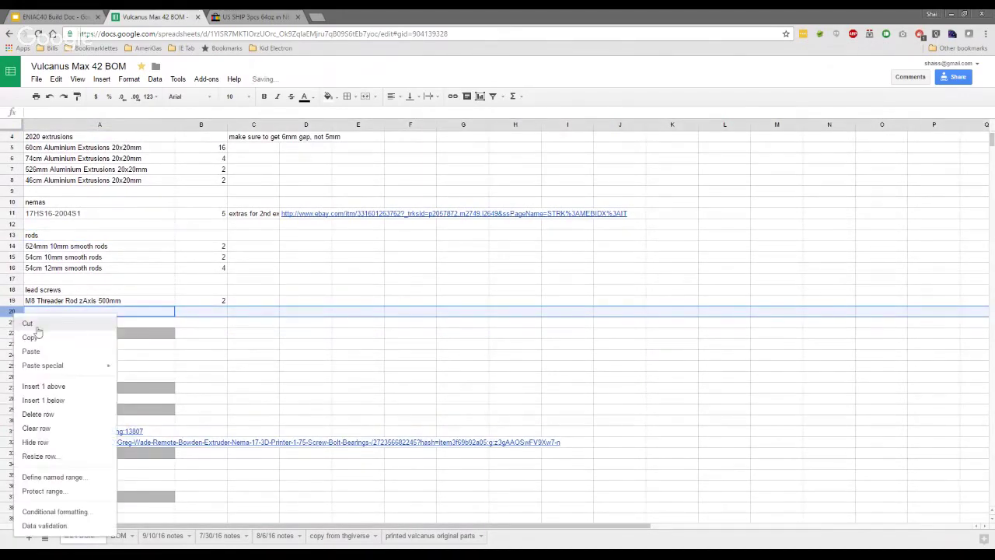
{"action": "left_click", "coordinate": [61, 381]}
{"action": "left_click", "coordinate": [14, 333], "text": "shift"}
{"action": "right_click", "coordinate": [14, 333]}
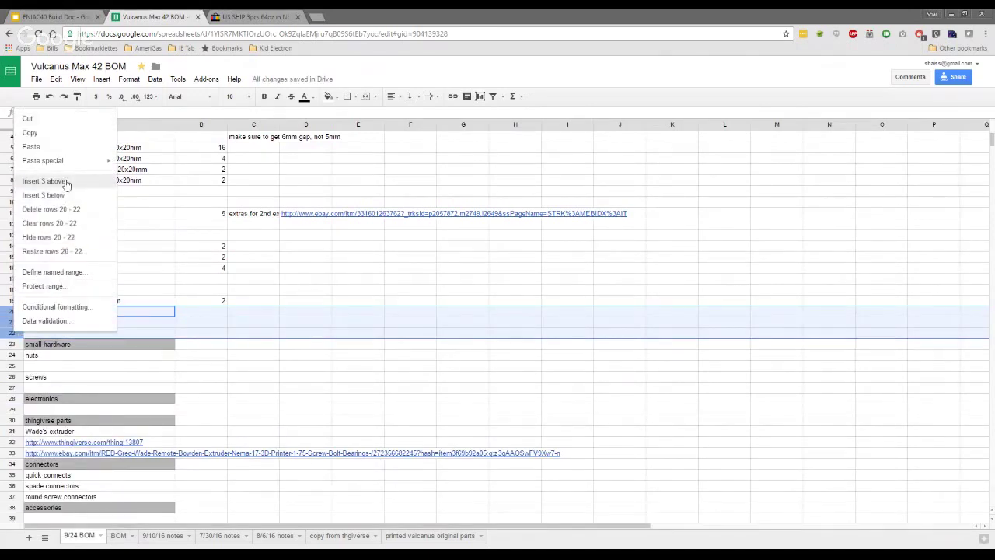
{"action": "left_click", "coordinate": [62, 181]}
{"action": "right_click", "coordinate": [15, 334]}
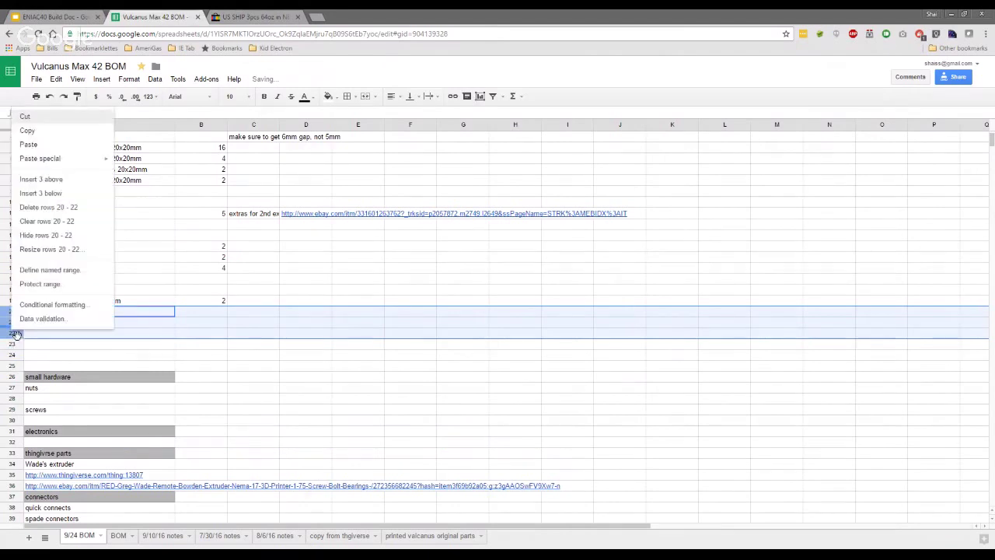
{"action": "left_click", "coordinate": [57, 180]}
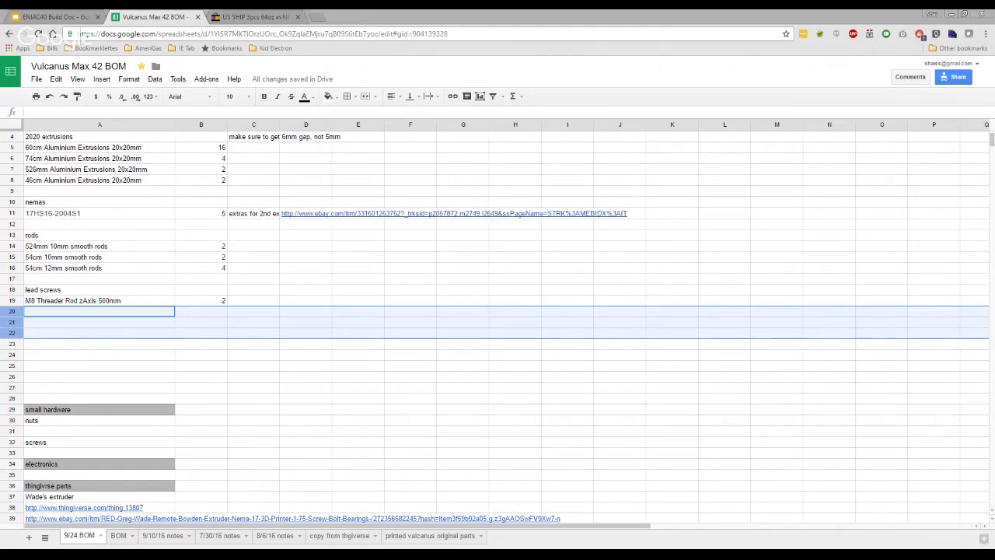
Enter the heading "Linear Motions" in A21 and paste the four copied part names below it.
{"action": "left_click", "coordinate": [140, 328]}
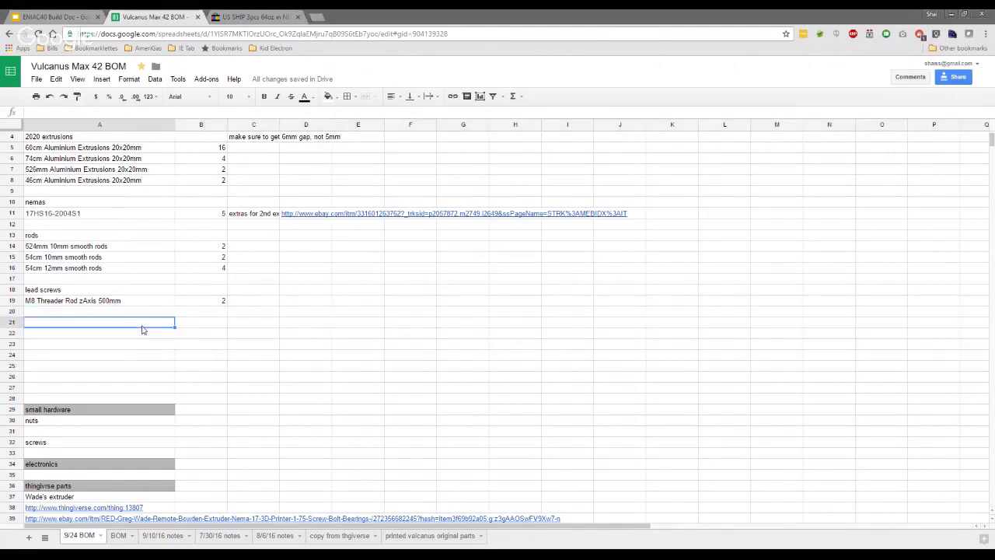
{"action": "type", "text": "Linear Motions"}
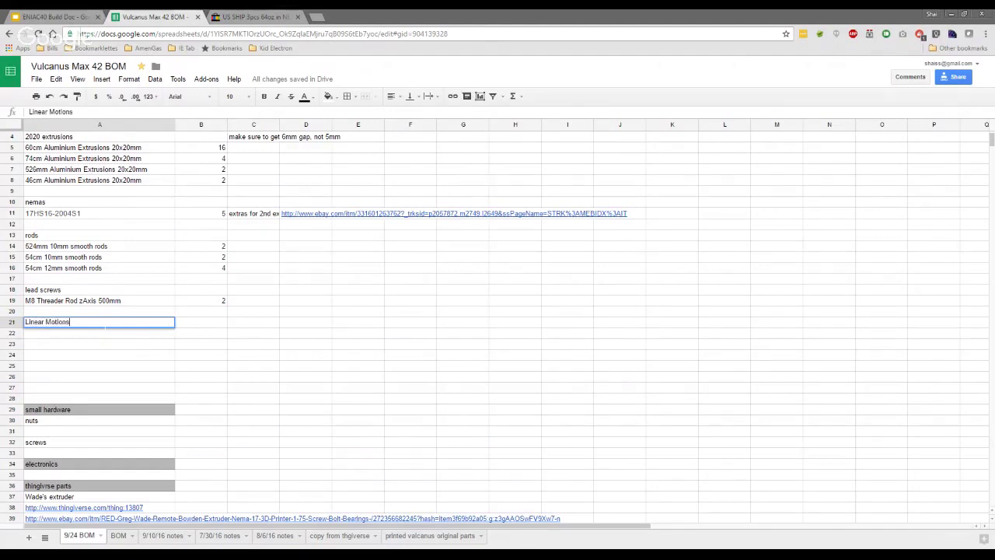
{"action": "key", "text": "Return"}
{"action": "key", "text": "ctrl+v"}
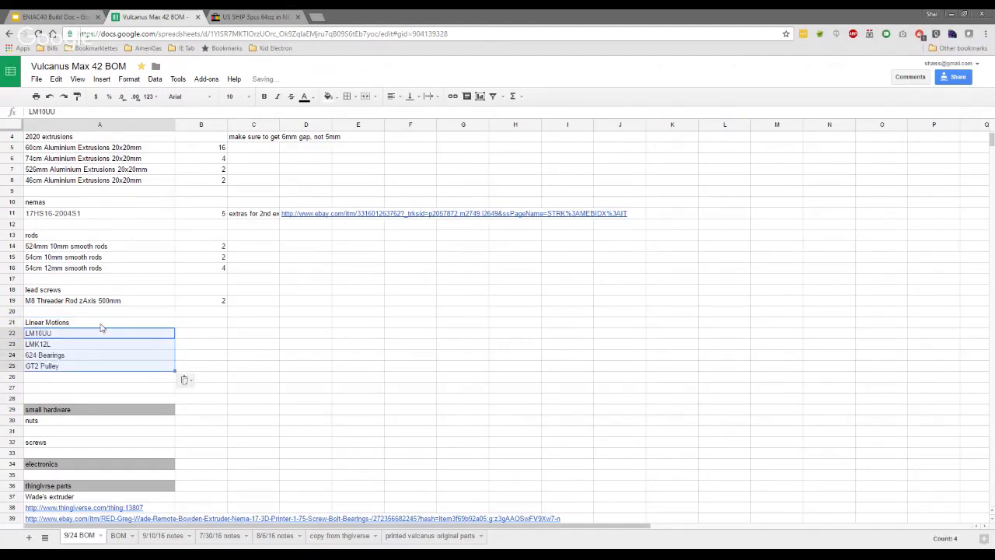
Set the quantities to 8 for LM10UU and 4 for LMK12L.
{"action": "left_click", "coordinate": [207, 333]}
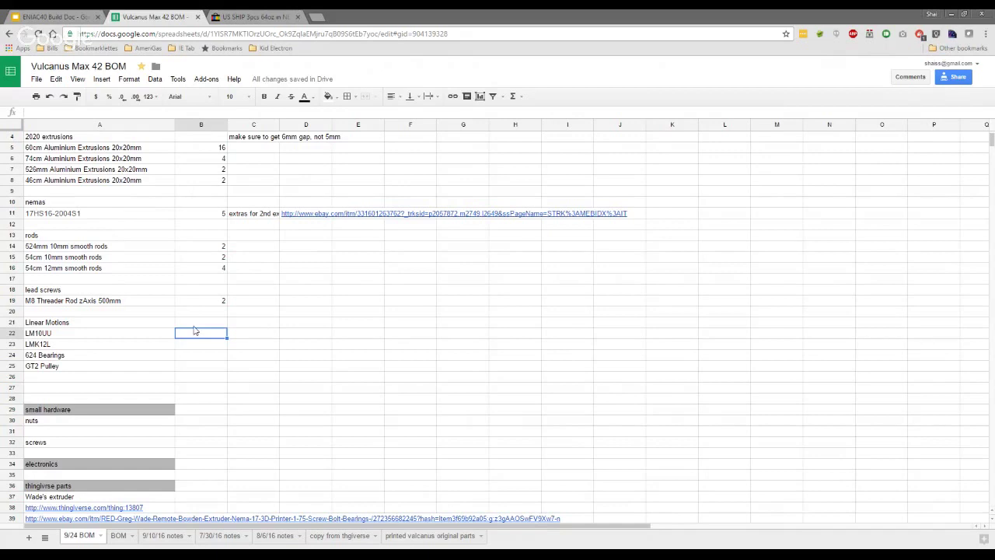
{"action": "type", "text": "8"}
{"action": "left_click", "coordinate": [215, 344]}
{"action": "type", "text": "8"}
Check the quantities of LMK12L and 624 Bearings in the BOM sheet and return to the 9/24 BOM sheet.
{"action": "key", "text": "ctrl+shift+Tab"}
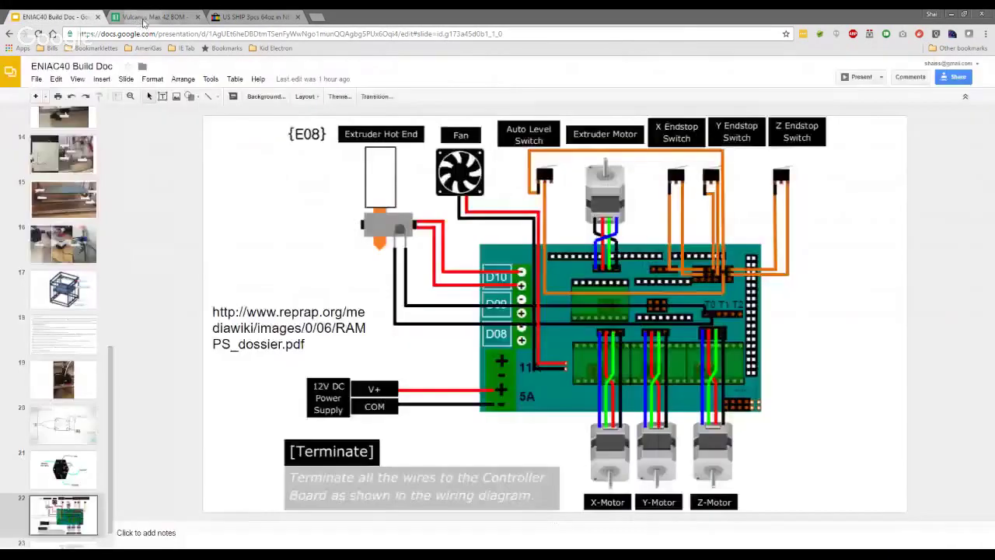
{"action": "key", "text": "ctrl+shift+Tab"}
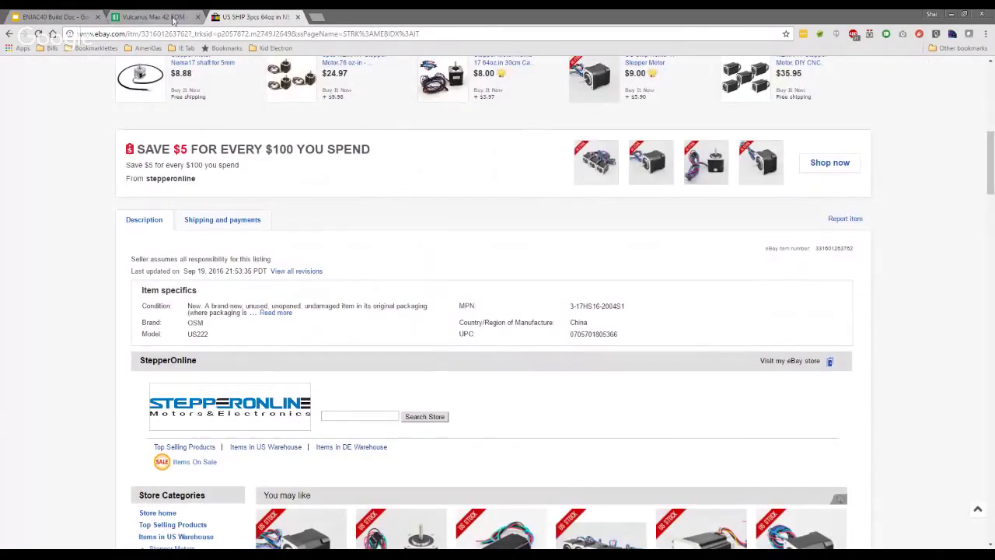
{"action": "key", "text": "ctrl+shift+Tab"}
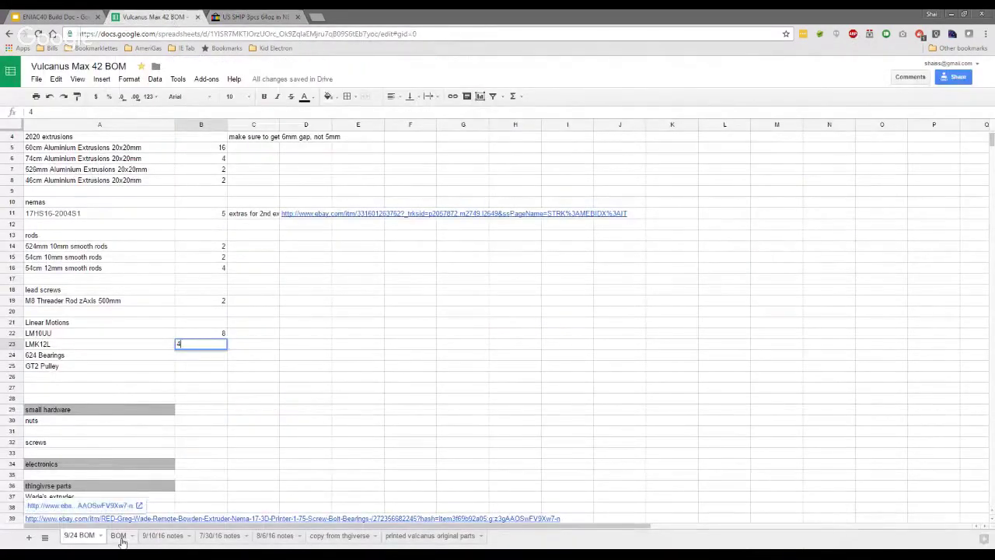
{"action": "left_click", "coordinate": [119, 536]}
{"action": "left_click", "coordinate": [447, 352]}
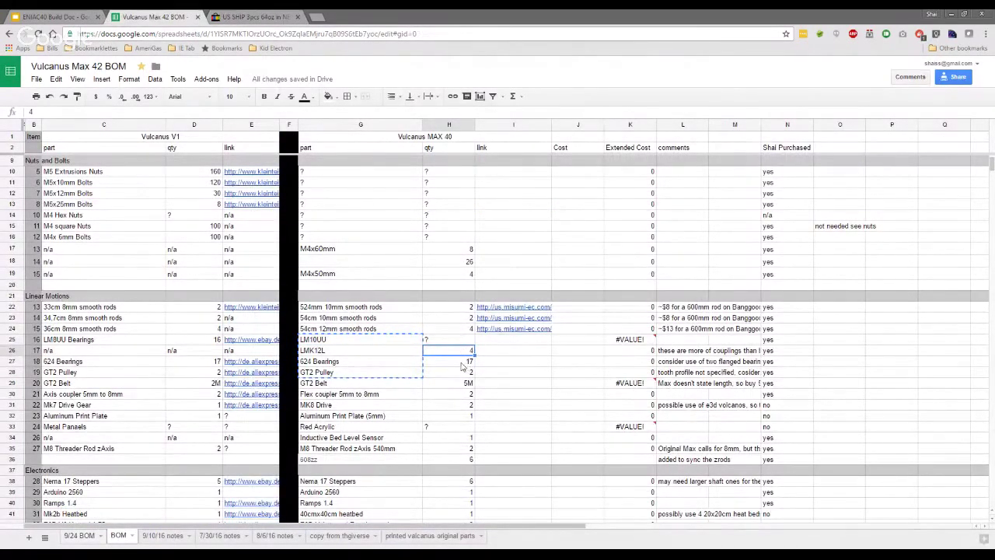
{"action": "left_click", "coordinate": [463, 365]}
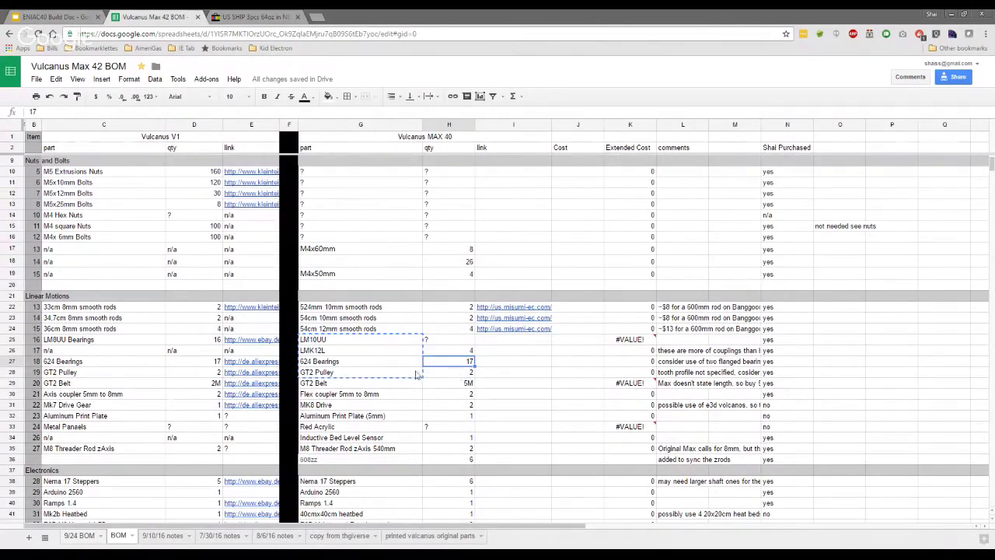
{"action": "left_click", "coordinate": [357, 365]}
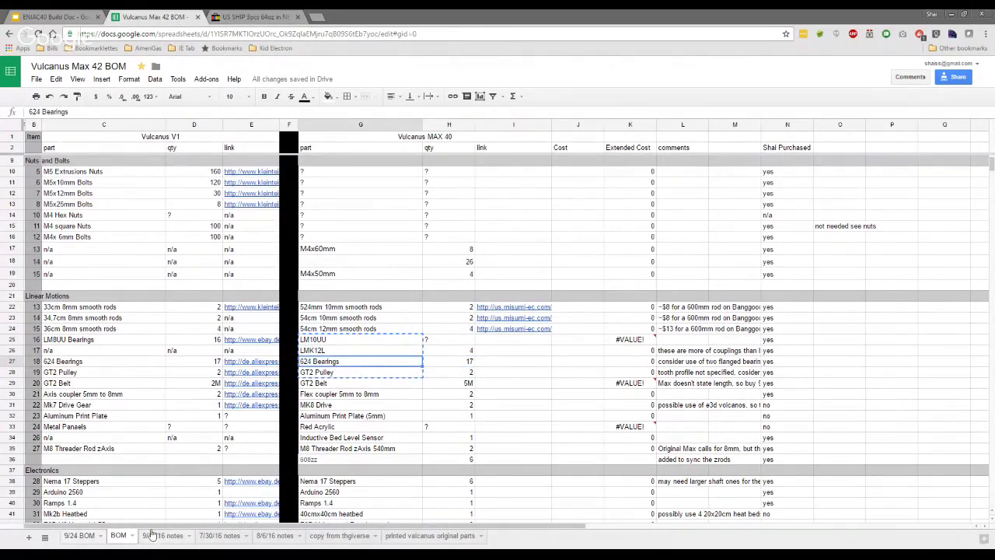
{"action": "left_click", "coordinate": [79, 536]}
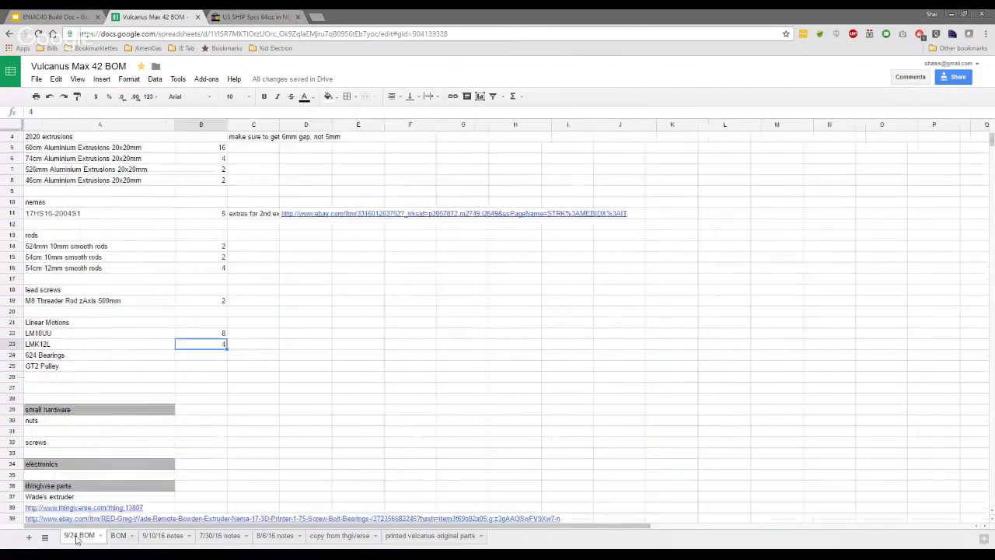
Clear the 624 Bearings and GT2 Pulley entries from the Linear Motions list.
{"action": "left_click", "coordinate": [44, 354]}
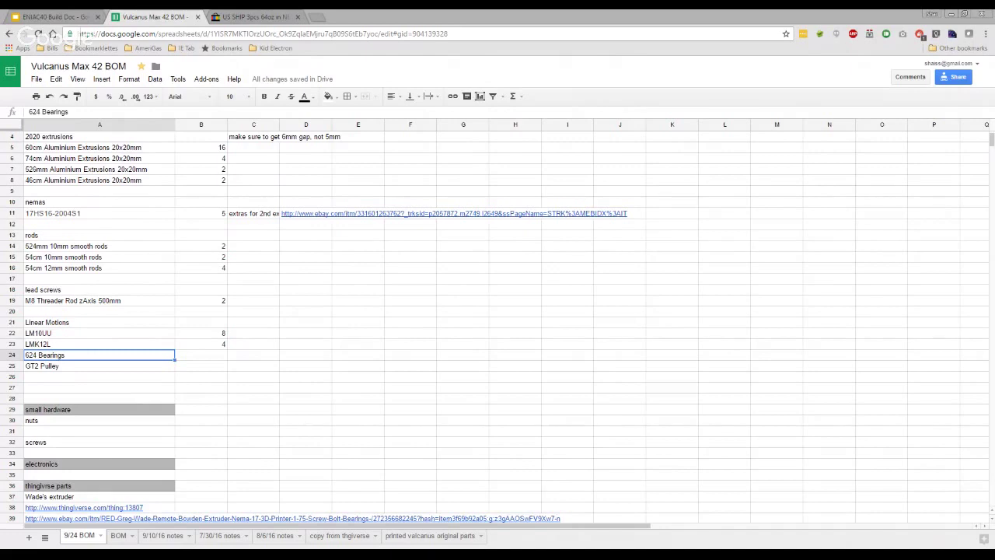
{"action": "left_click", "coordinate": [305, 378]}
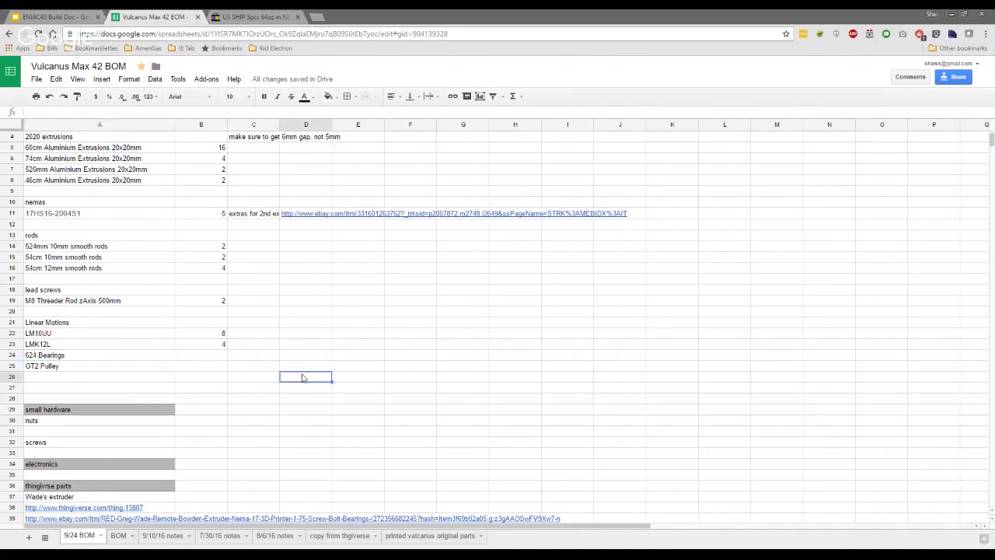
{"action": "left_click", "coordinate": [118, 378]}
{"action": "left_click", "coordinate": [131, 358]}
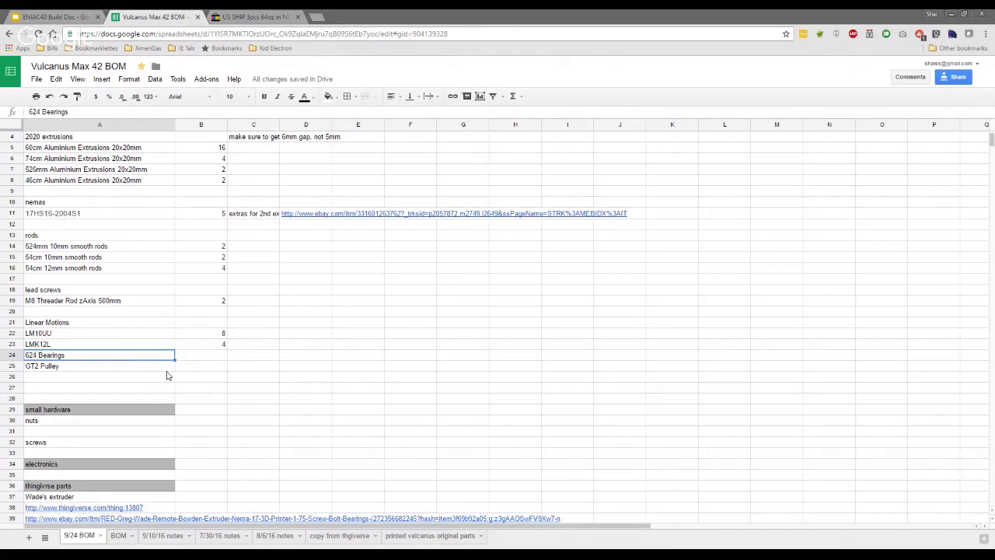
{"action": "key", "text": "shift+Down"}
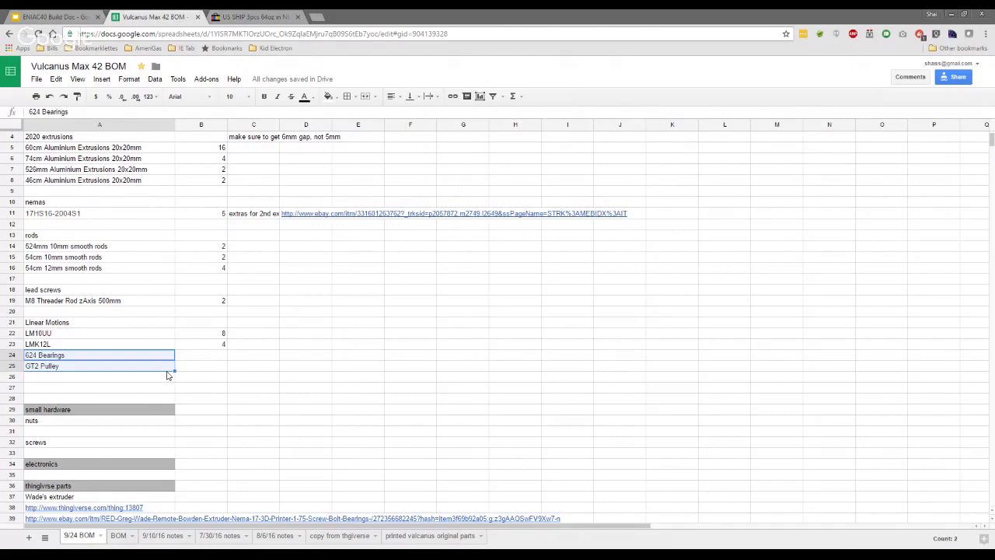
{"action": "key", "text": "Delete"}
{"action": "key", "text": "shift+Up"}
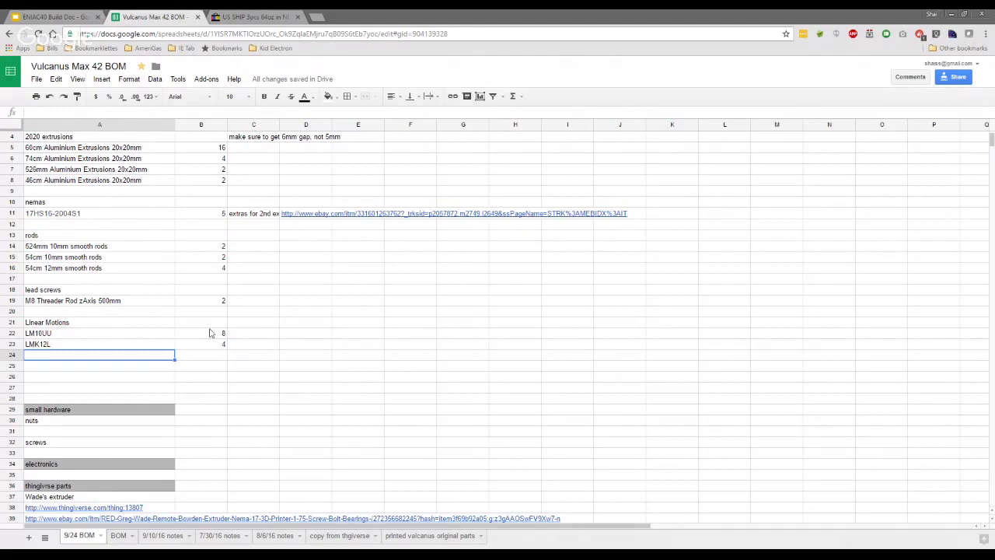
{"action": "scroll", "coordinate": [210, 333], "scroll_direction": "up", "scroll_amount": 1}
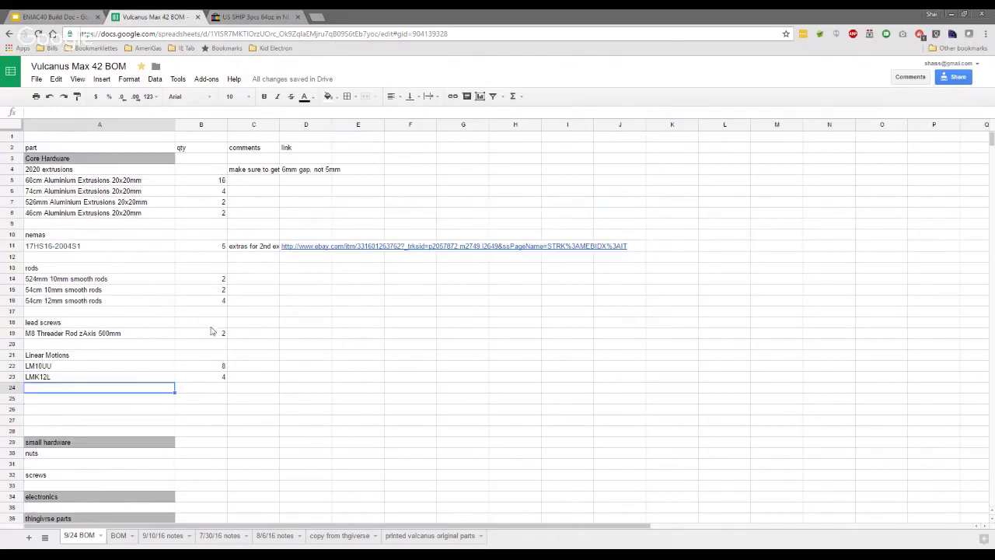
{"action": "left_click", "coordinate": [12, 158]}
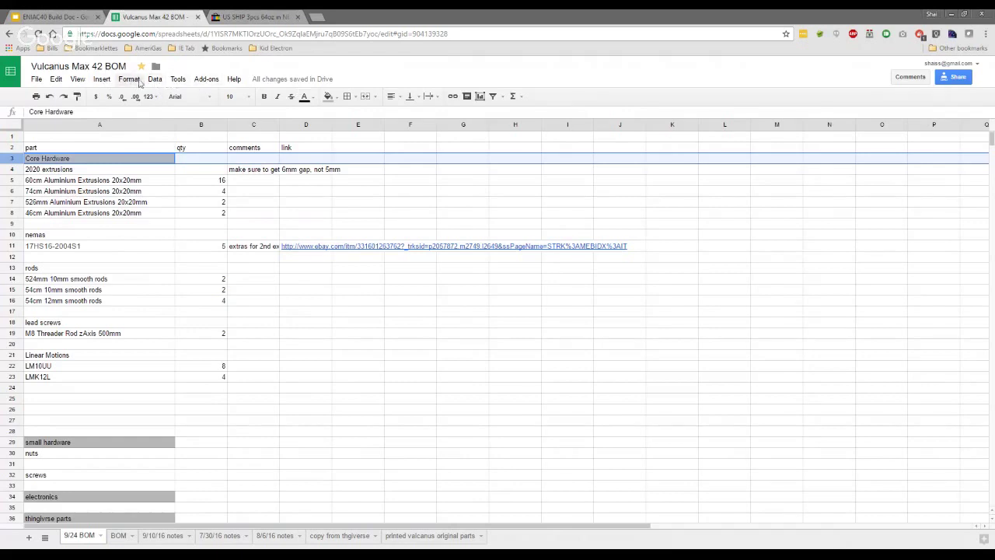
{"action": "left_click", "coordinate": [129, 79]}
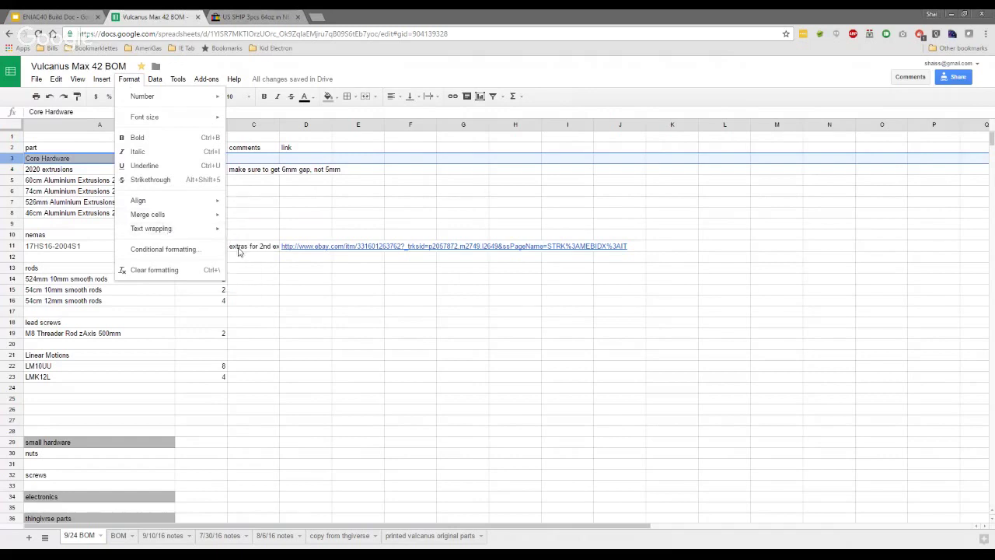
{"action": "left_click", "coordinate": [288, 368]}
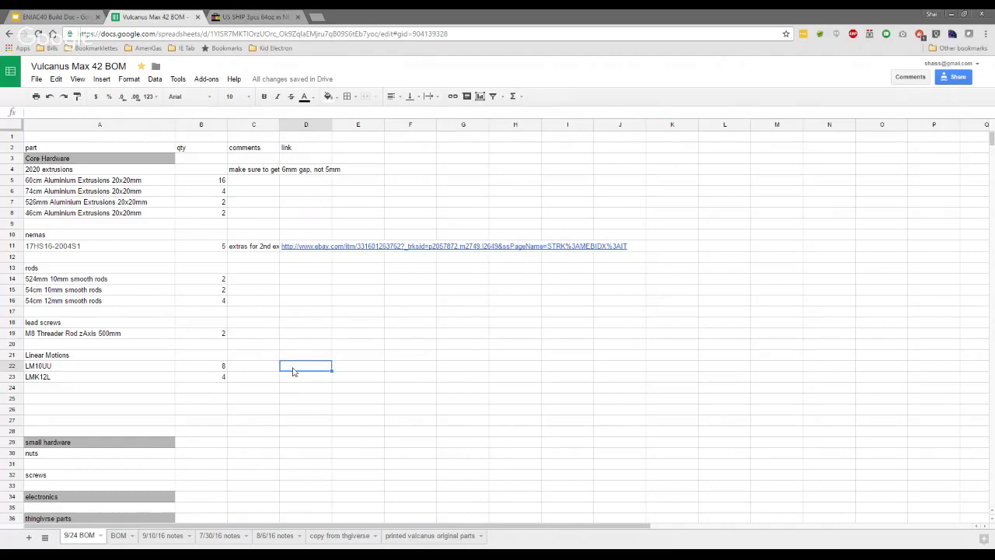
{"action": "left_click", "coordinate": [225, 376]}
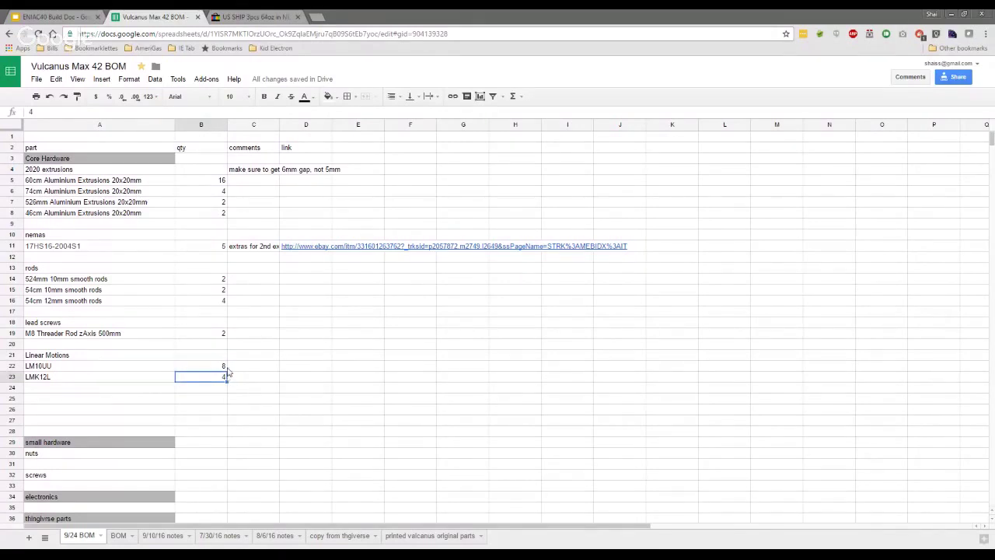
{"action": "left_click", "coordinate": [109, 388]}
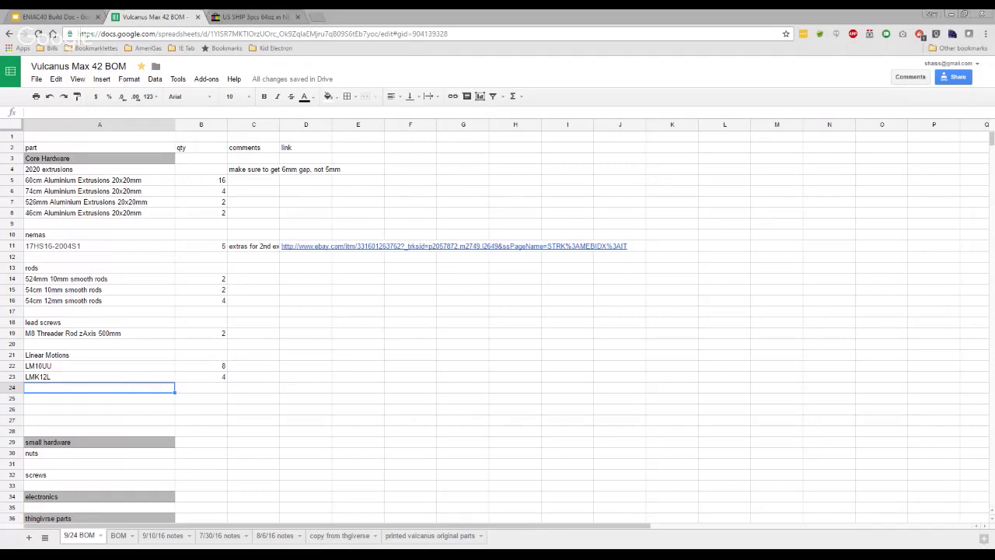
{"action": "left_click", "coordinate": [251, 387]}
{"action": "left_click", "coordinate": [133, 388]}
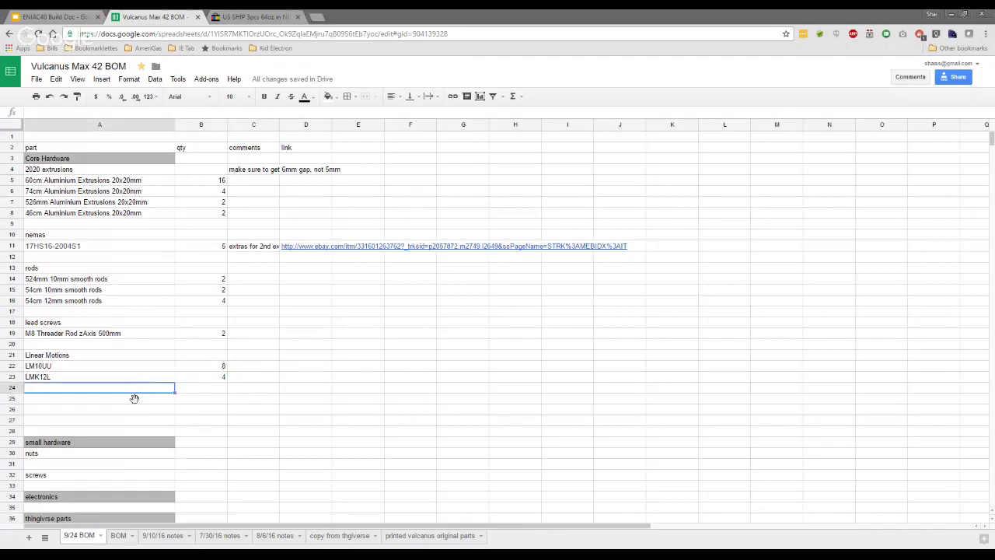
{"action": "left_click", "coordinate": [129, 367]}
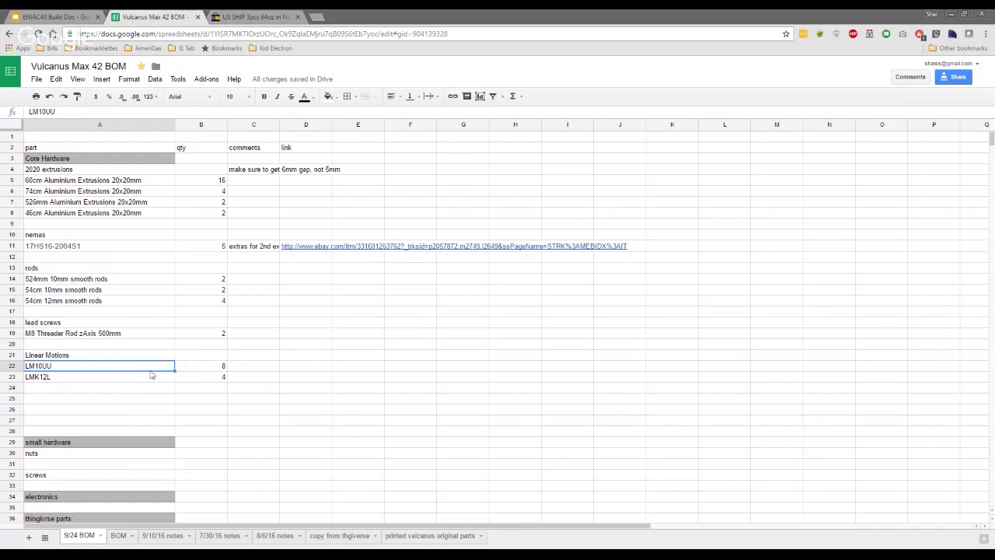
{"action": "left_click", "coordinate": [200, 373]}
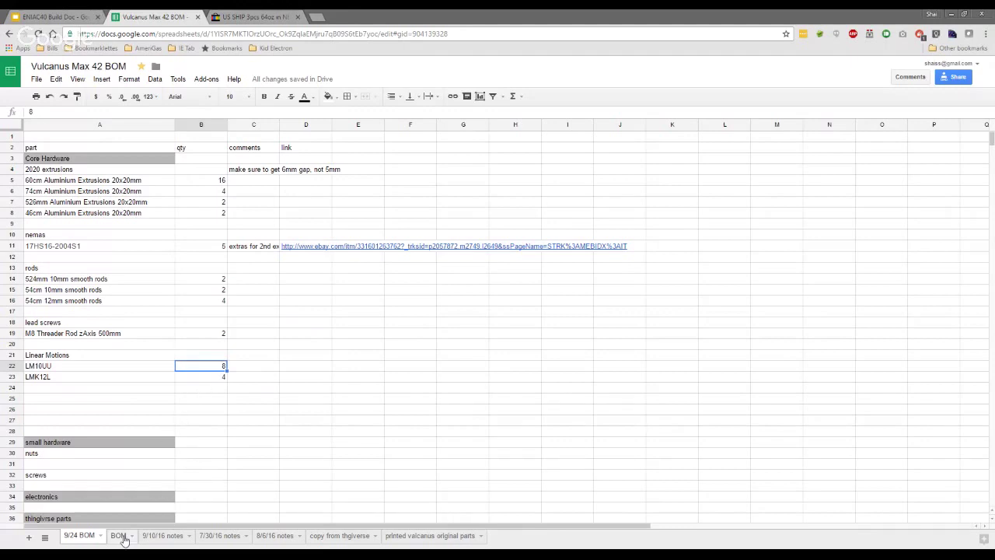
{"action": "left_click", "coordinate": [105, 379]}
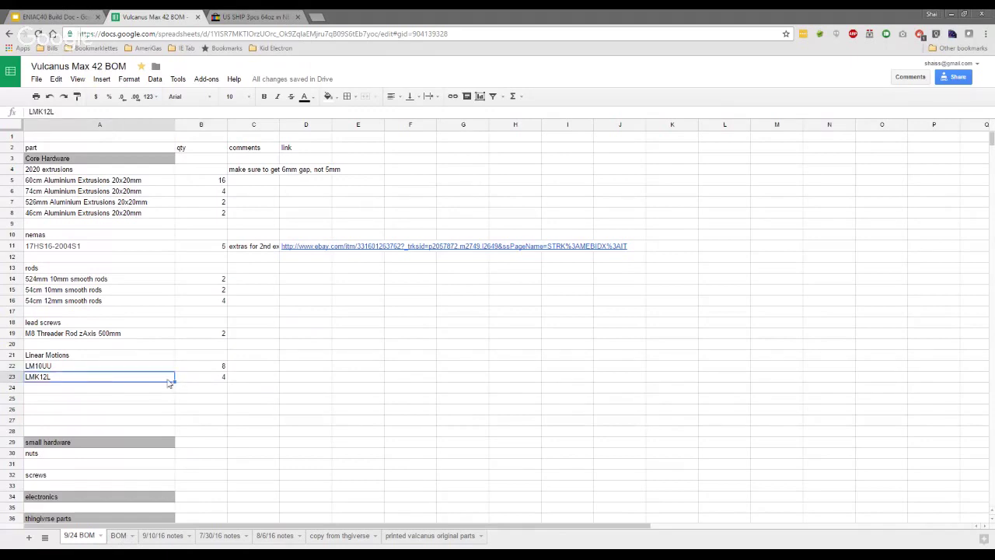
Add the comment "make sure to get the long ones" for the LMK12L bearings in C23.
{"action": "double_click", "coordinate": [80, 377]}
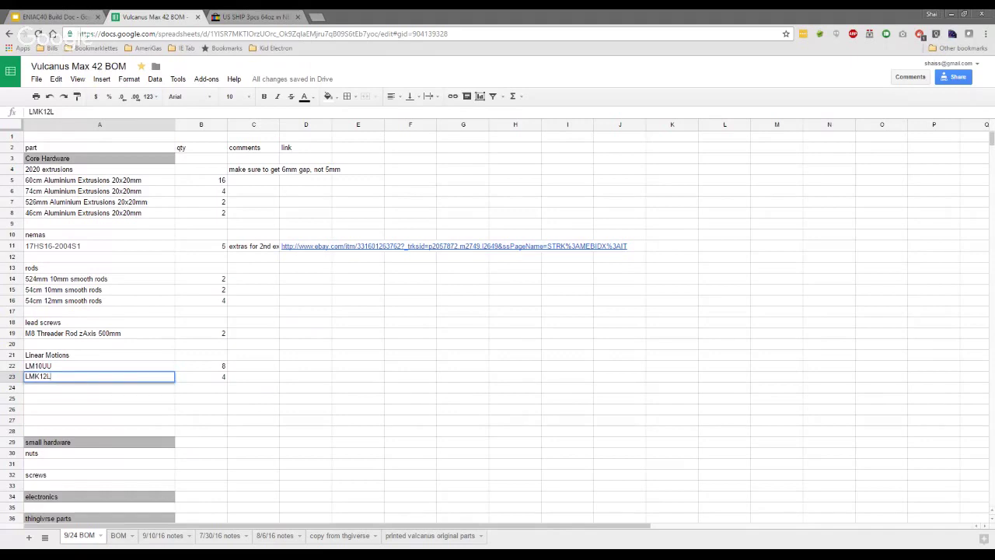
{"action": "left_click", "coordinate": [260, 381]}
{"action": "type", "text": "make "}
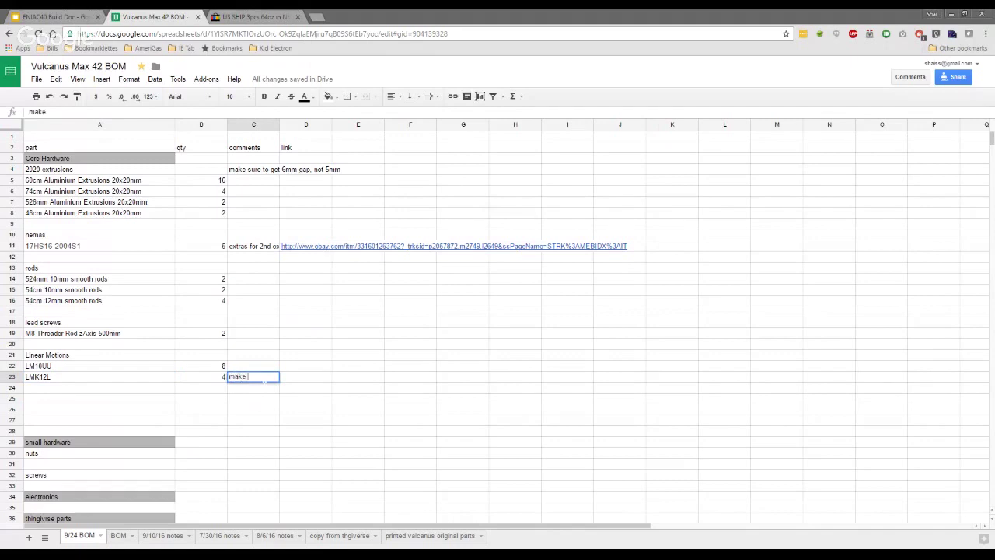
{"action": "type", "text": "sure to get the long ones"}
{"action": "key", "text": "Return"}
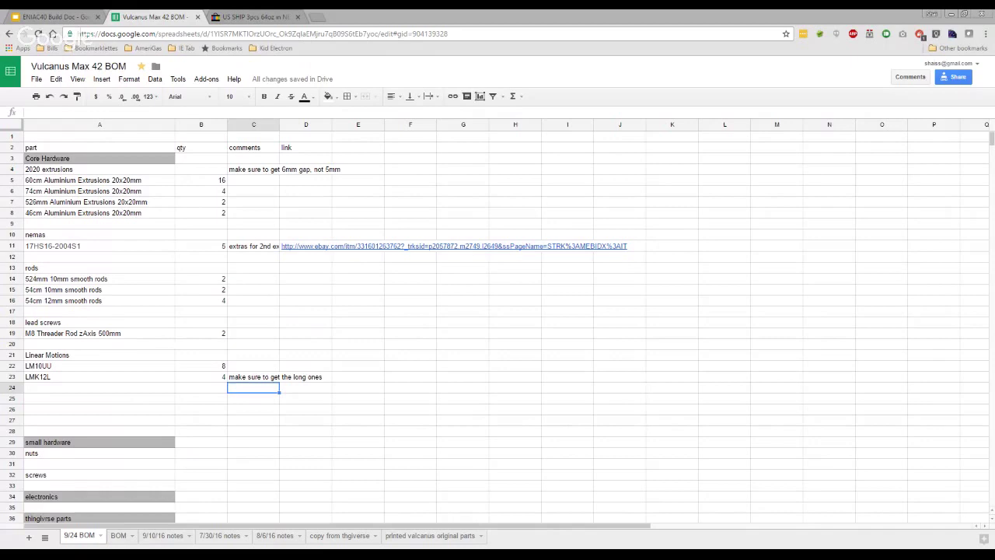
{"action": "left_click", "coordinate": [309, 391]}
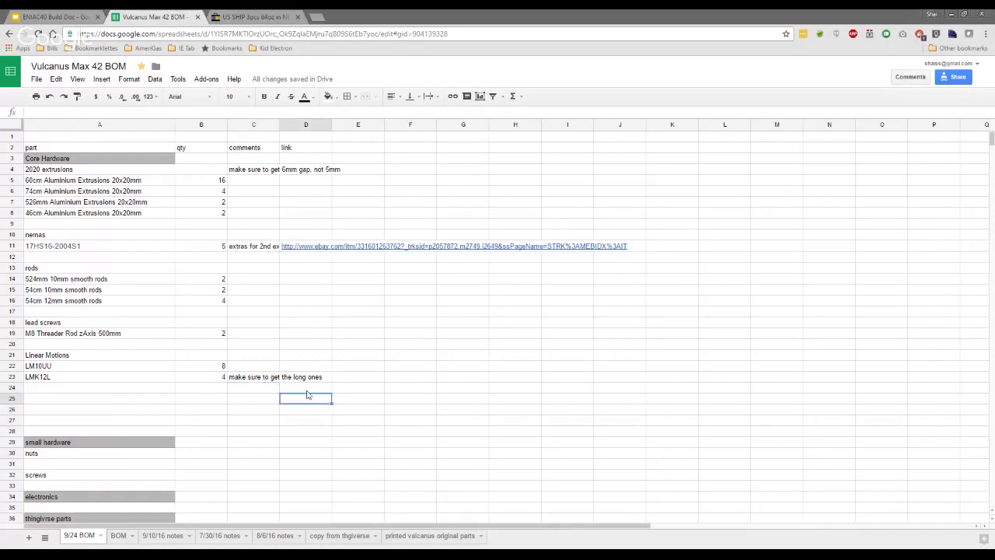
{"action": "left_click", "coordinate": [199, 390]}
{"action": "left_click", "coordinate": [94, 392]}
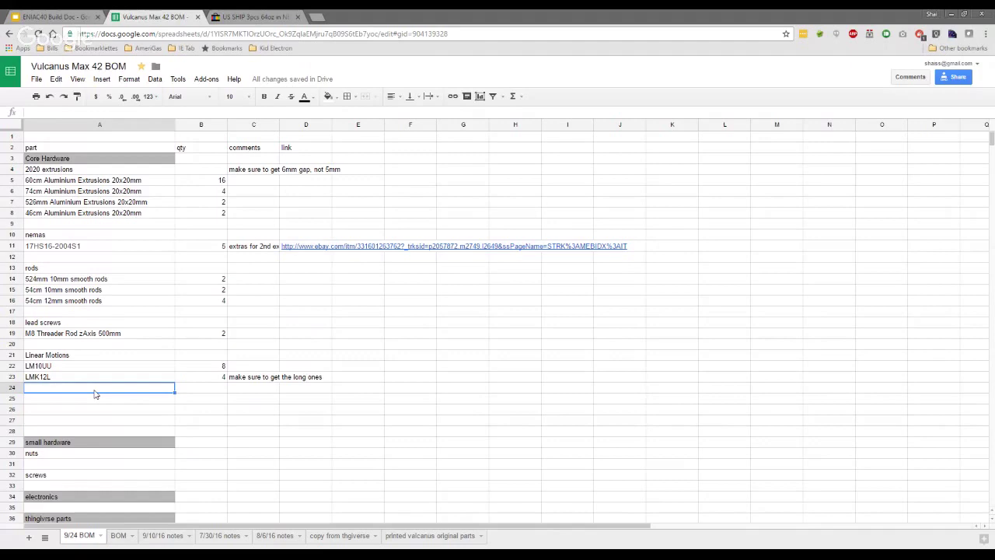
{"action": "key", "text": "Up"}
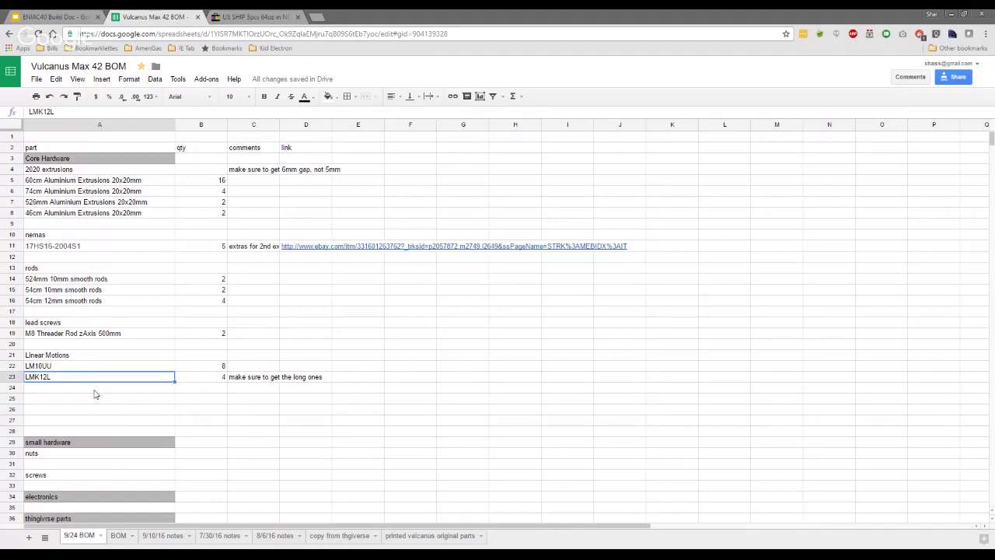
{"action": "key", "text": "Down"}
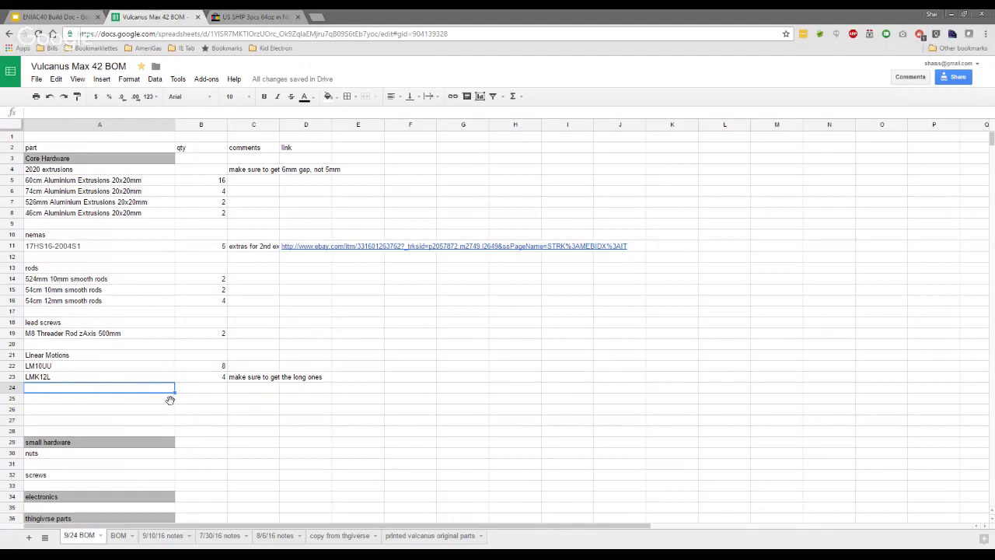
Extend the LMK12L comment in C23 with ", short ones may work".
{"action": "left_click", "coordinate": [272, 380]}
{"action": "key", "text": "Return"}
{"action": "type", "text": ". short ones "}
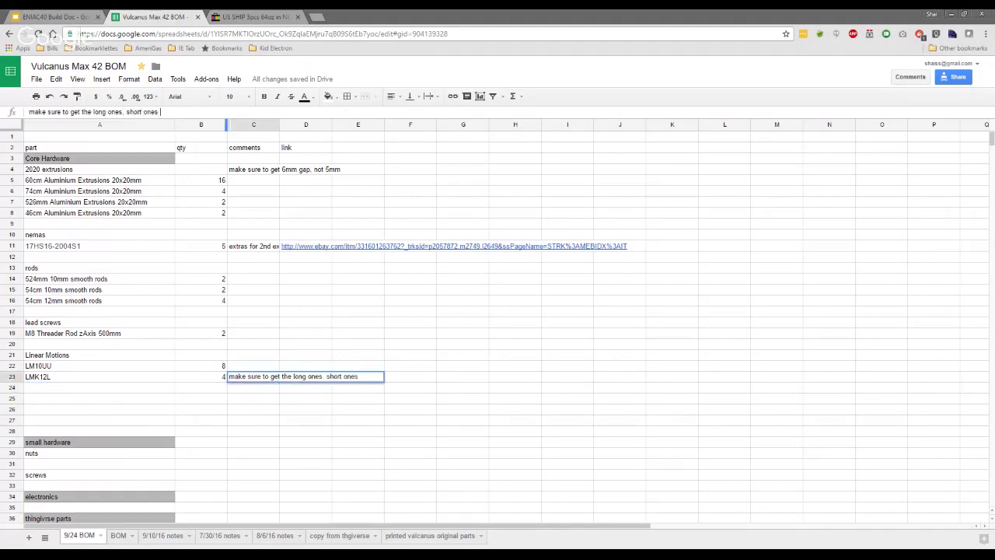
{"action": "type", "text": "may work"}
{"action": "key", "text": "Return"}
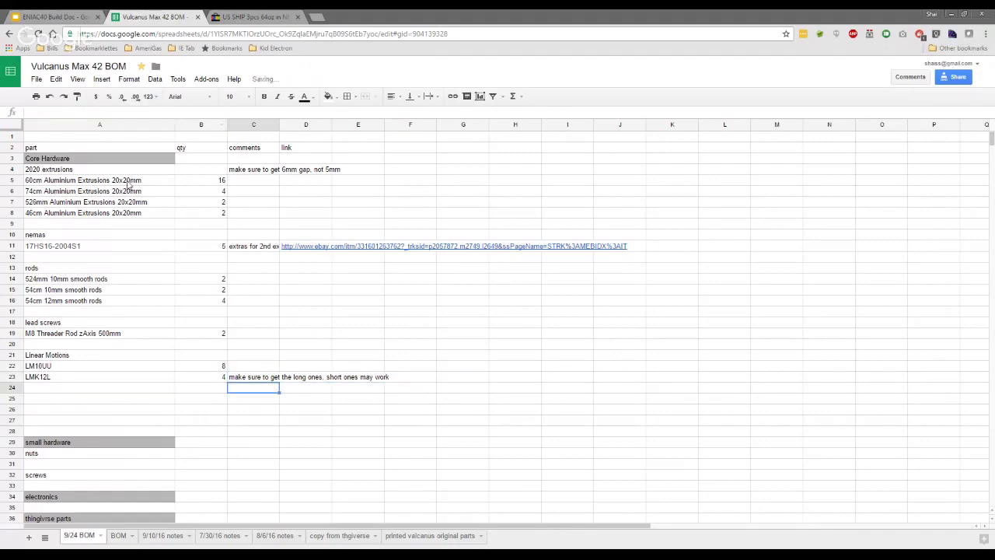
Check the bearing entries in the BOM sheet and enter "F604ZZ Bearings" in A24 of the 9/24 BOM sheet.
{"action": "left_click", "coordinate": [99, 388]}
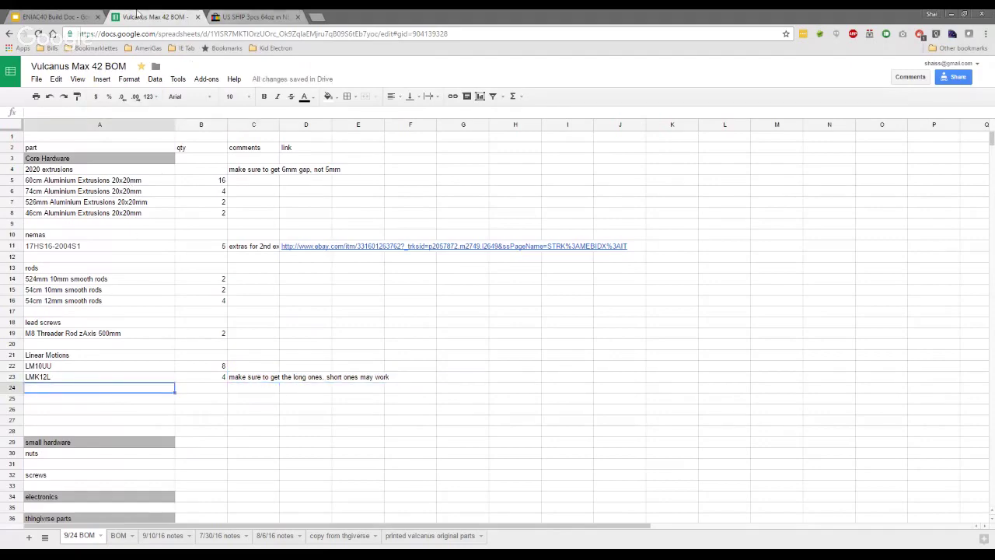
{"action": "left_click", "coordinate": [119, 536]}
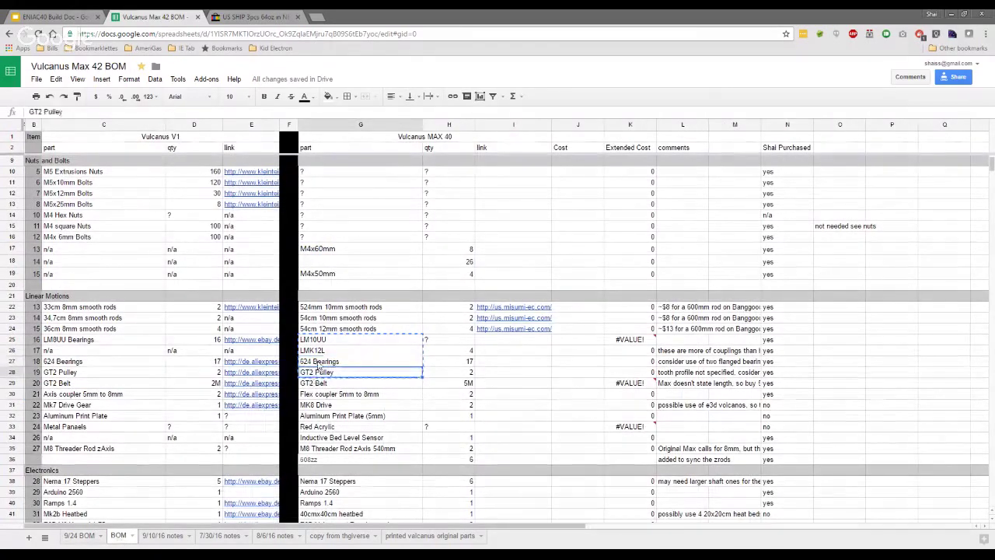
{"action": "left_click", "coordinate": [75, 537]}
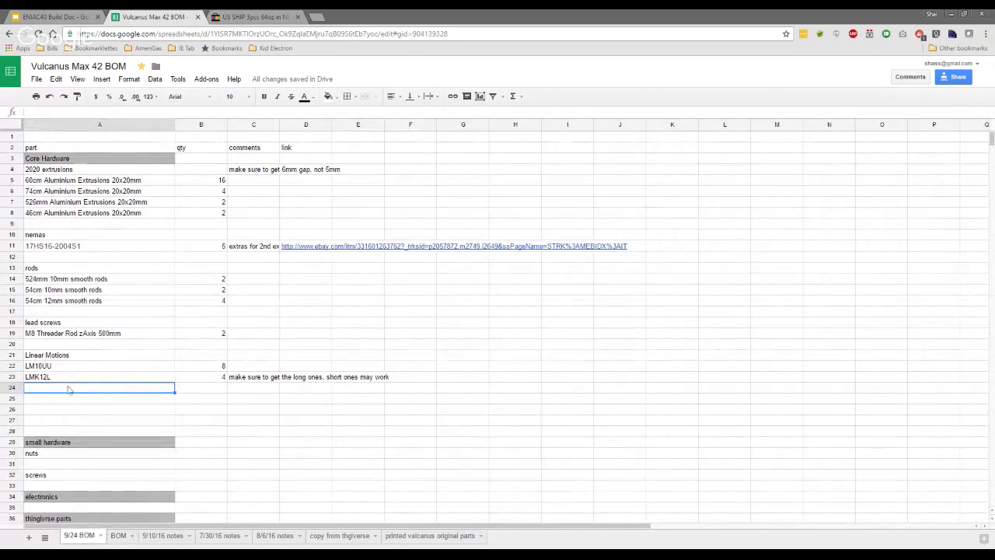
{"action": "type", "text": "F6"}
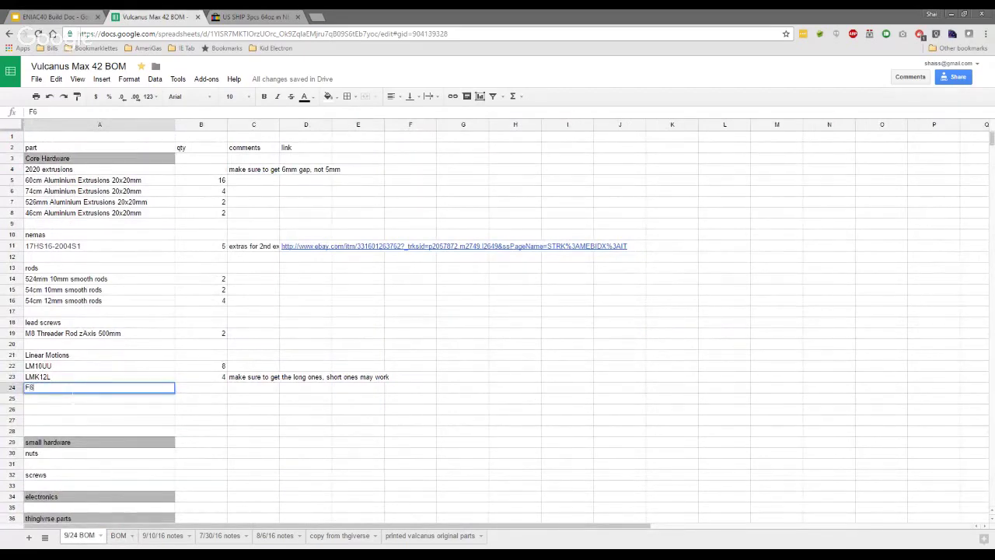
{"action": "type", "text": "04ZZ Bearings"}
{"action": "key", "text": "Tab"}
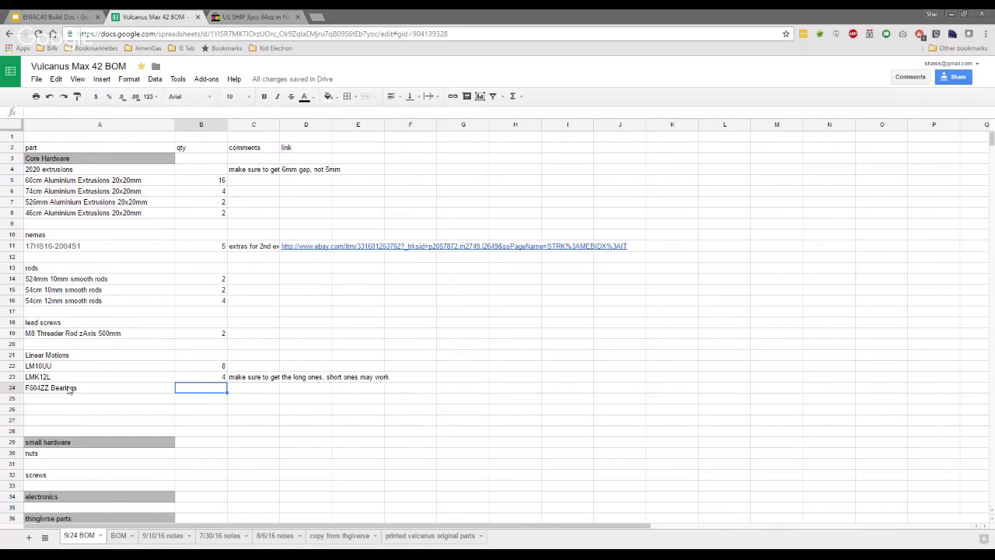
Enter "608ZZ" in A25 below the F604ZZ Bearings.
{"action": "key", "text": "Return"}
{"action": "type", "text": "60"}
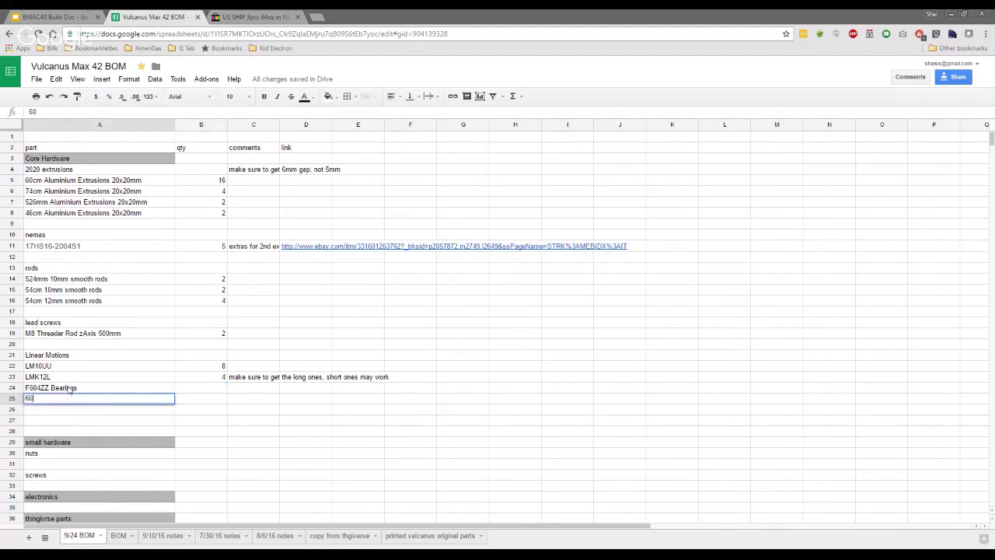
{"action": "type", "text": "8ZZ"}
{"action": "key", "text": "Tab"}
Set the F604ZZ Bearings quantity to 16 and add the comment "consider buying at least 20".
{"action": "key", "text": "Up"}
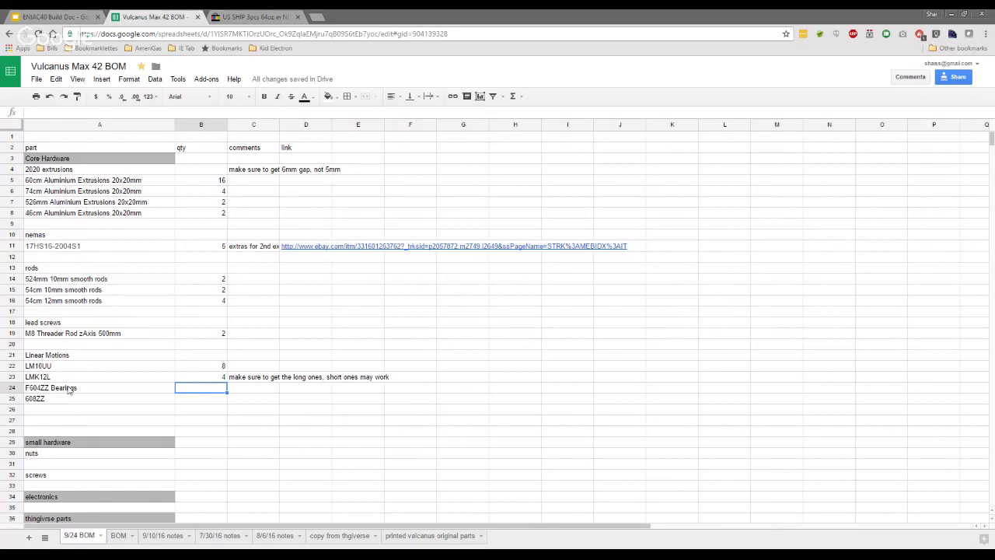
{"action": "type", "text": "16"}
{"action": "key", "text": "Tab"}
{"action": "type", "text": "consider b"}
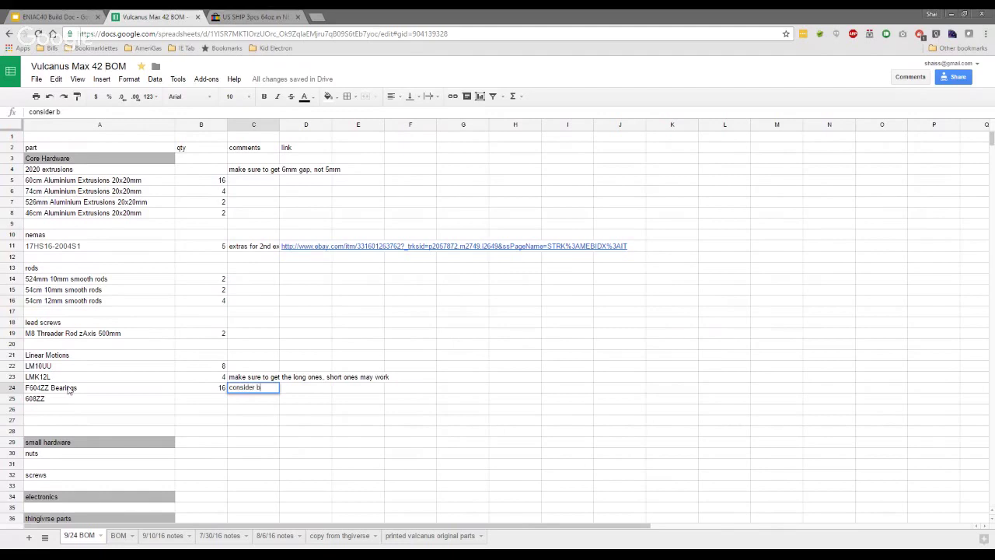
{"action": "type", "text": "uying at least "}
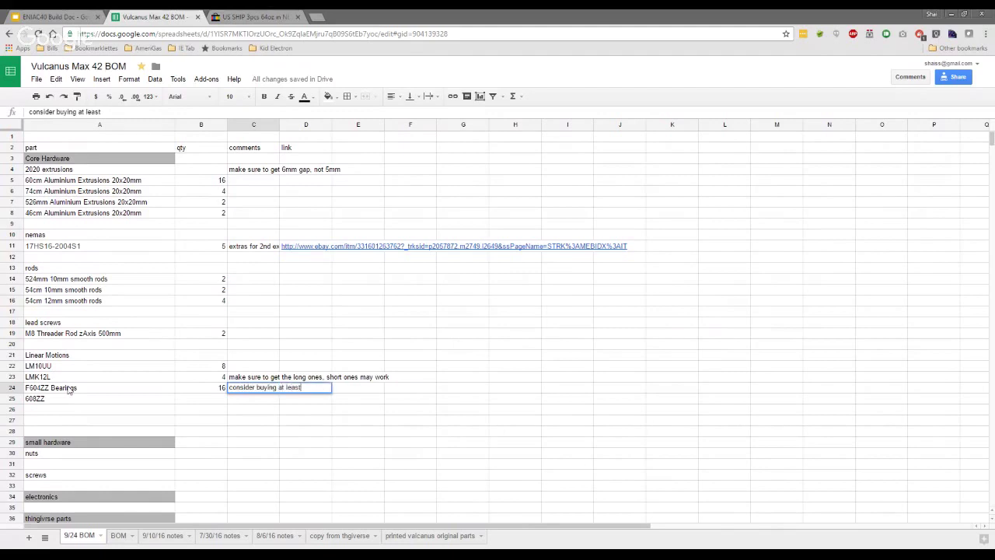
{"action": "type", "text": "20"}
{"action": "key", "text": "Return"}
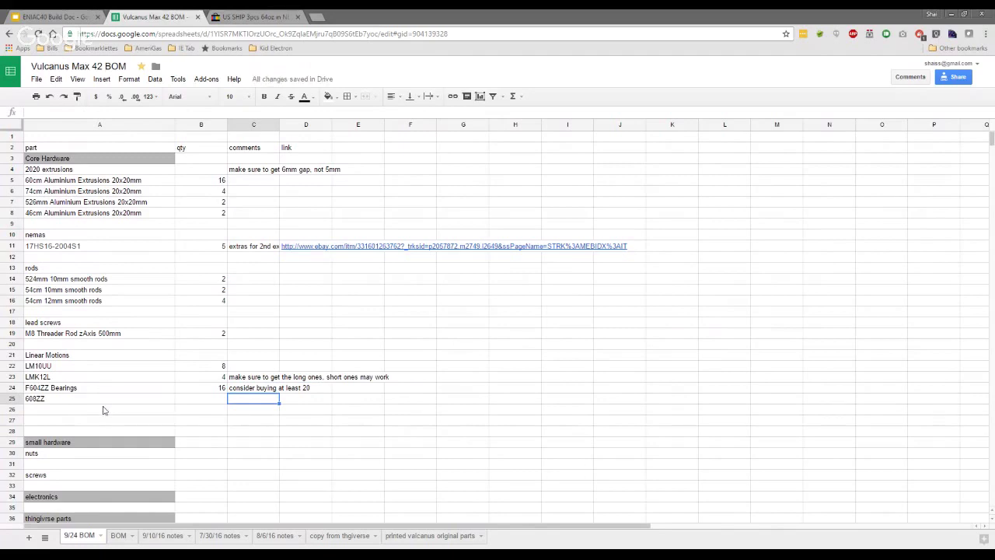
Set the F604ZZ Bearings quantity to 20 and replace the comment with "extras, consider buying more".
{"action": "left_click", "coordinate": [211, 389]}
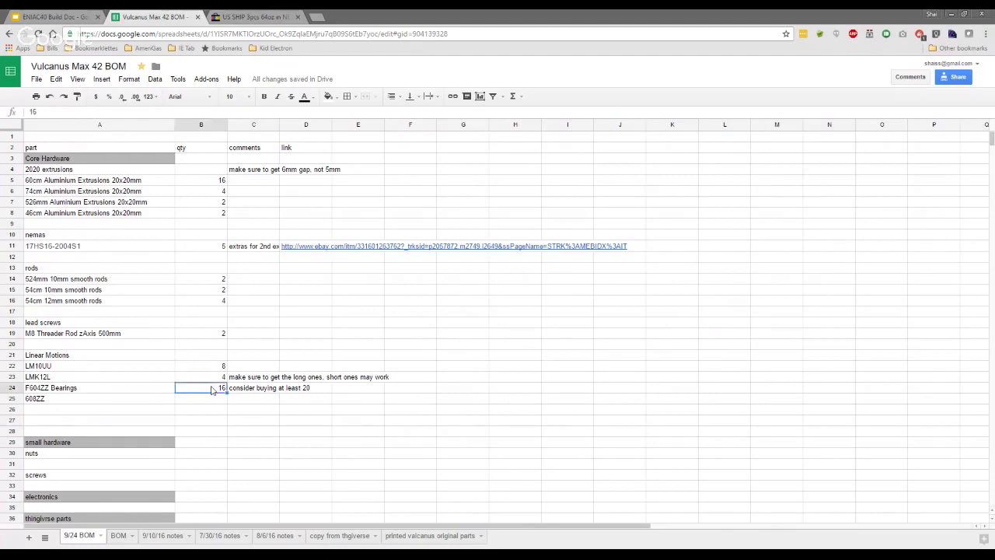
{"action": "type", "text": "20"}
{"action": "key", "text": "Return"}
{"action": "key", "text": "Up"}
{"action": "key", "text": "Right"}
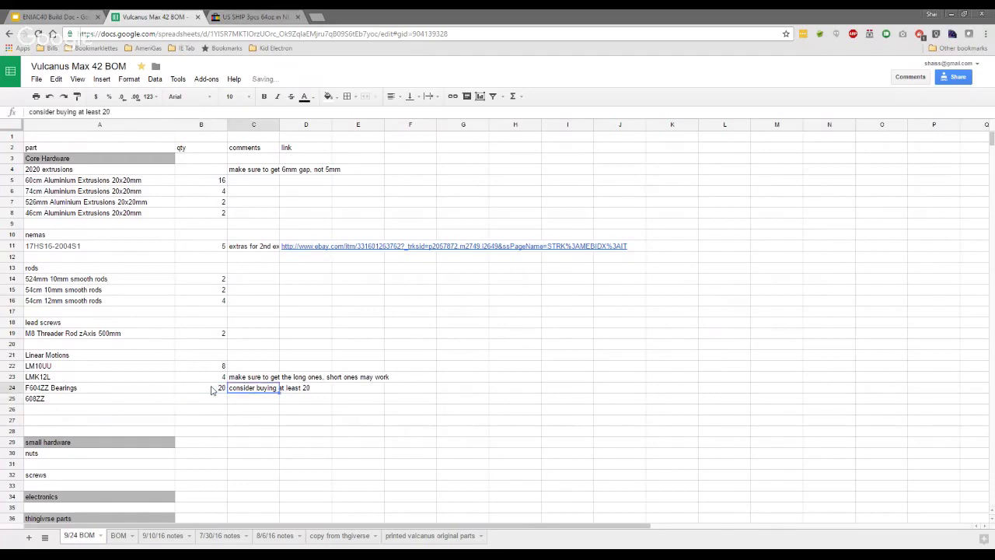
{"action": "left_click_drag", "start_coordinate": [112, 112], "coordinate": [2, 109]}
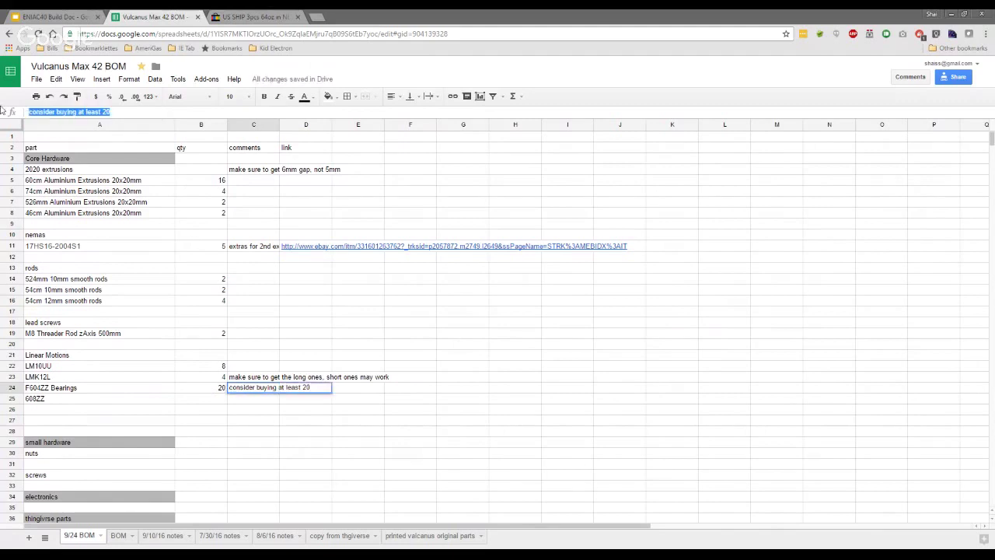
{"action": "type", "text": "extras, consider buying more"}
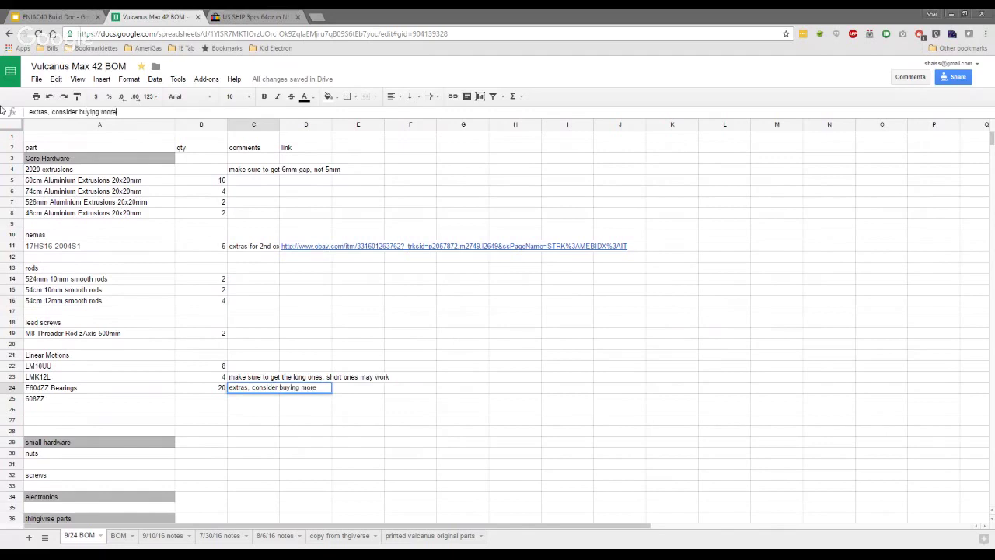
{"action": "key", "text": "Return"}
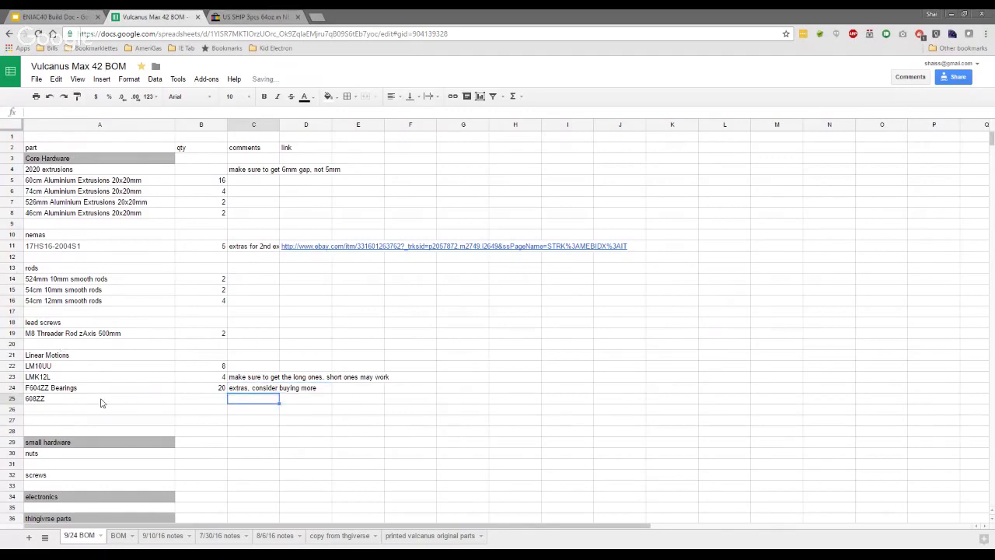
Set the 608ZZ quantity to 2 and complete the part name in A25 as "608ZZ Bearings".
{"action": "left_click", "coordinate": [101, 401]}
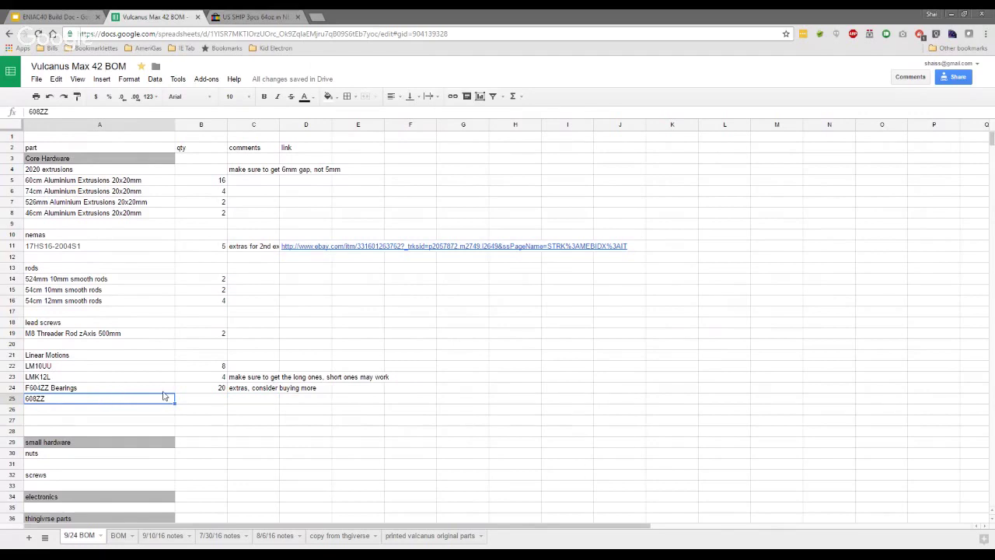
{"action": "left_click", "coordinate": [204, 405]}
{"action": "type", "text": "2"}
{"action": "left_click", "coordinate": [232, 401]}
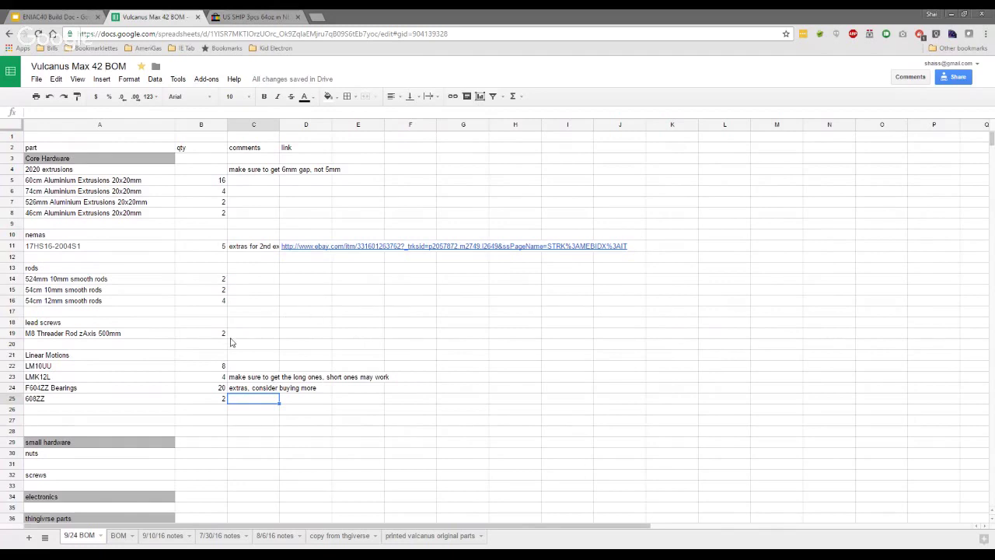
{"action": "left_click", "coordinate": [110, 404]}
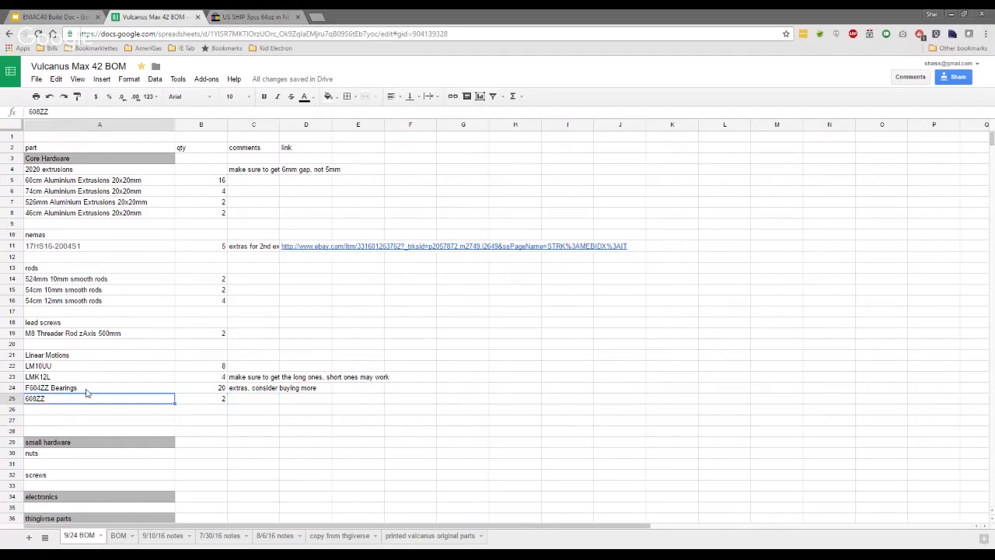
{"action": "double_click", "coordinate": [124, 401]}
{"action": "type", "text": "Bearings"}
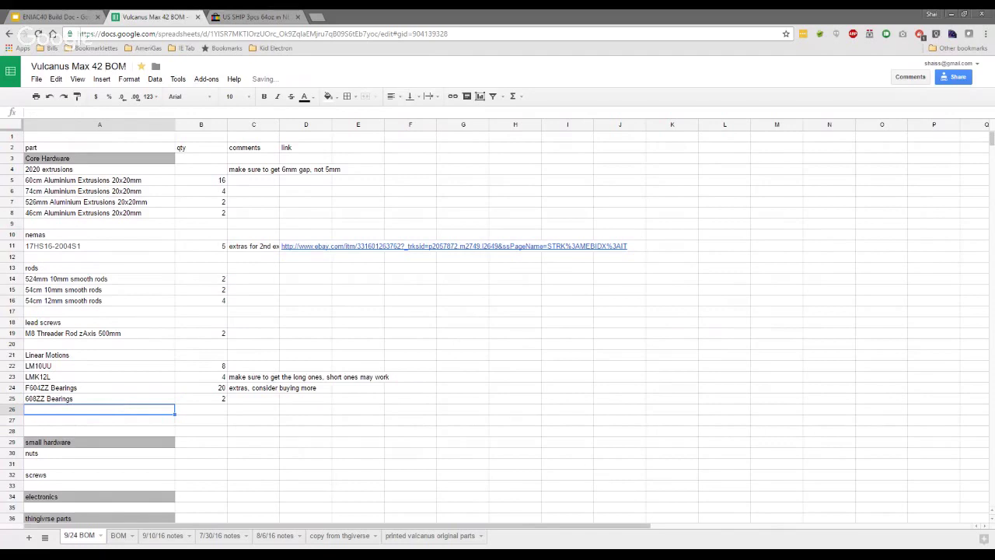
Rename the Linear Motions heading in A21 to "Bearings".
{"action": "left_click", "coordinate": [56, 358]}
{"action": "type", "text": "Biarings"}
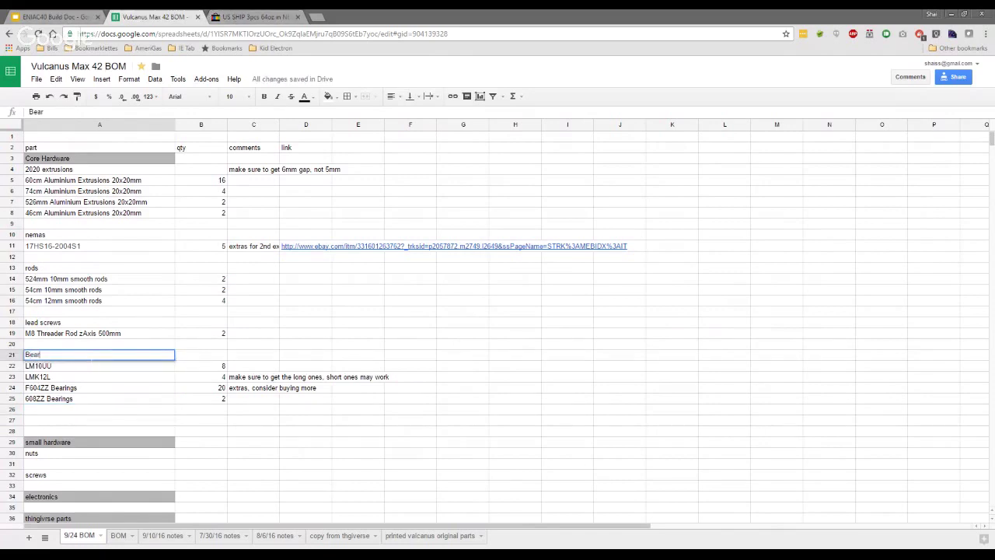
{"action": "key", "text": "Return"}
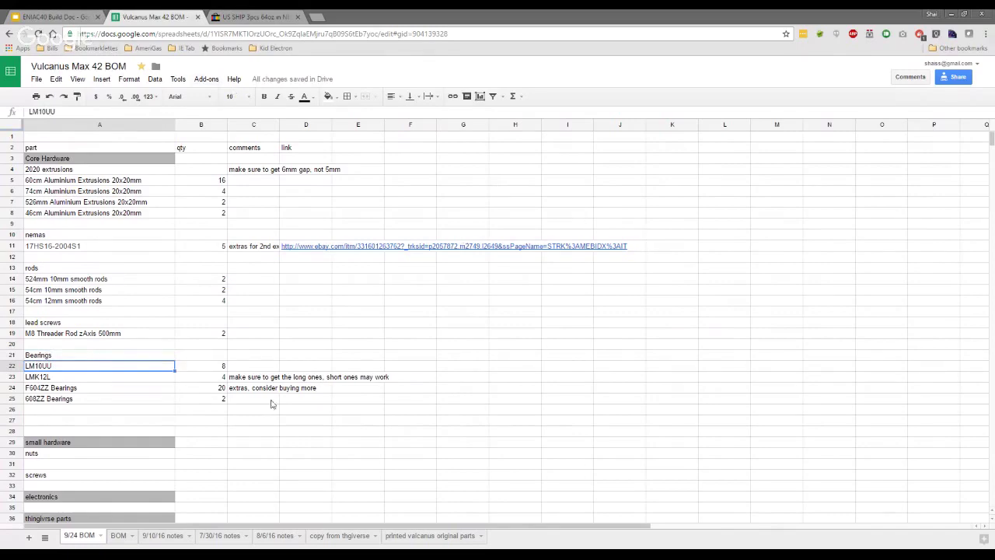
Copy the GT2 Belt and Flex coupler 5mm to 8mm entries from the BOM sheet into A27:A28 of the 9/24 BOM sheet.
{"action": "left_click", "coordinate": [122, 538]}
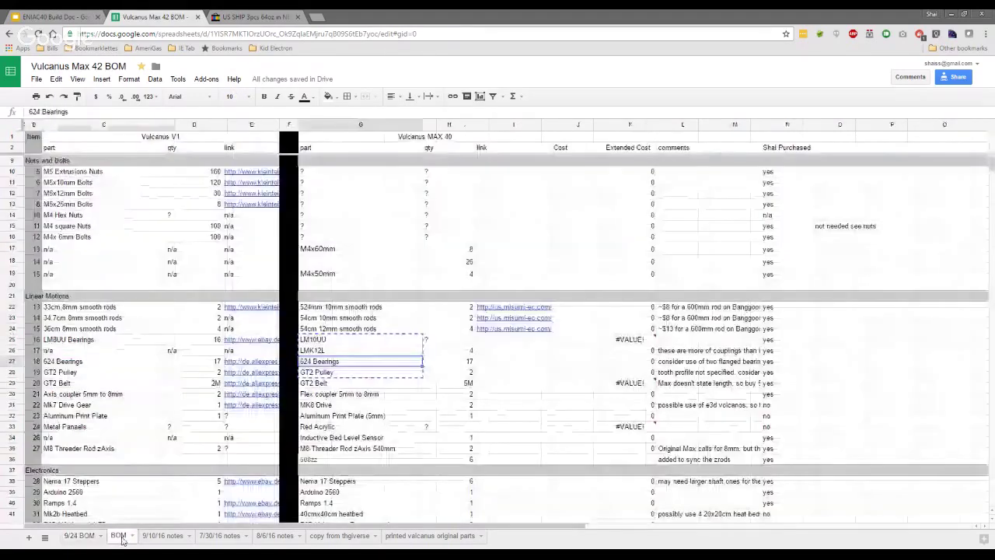
{"action": "left_click", "coordinate": [338, 394]}
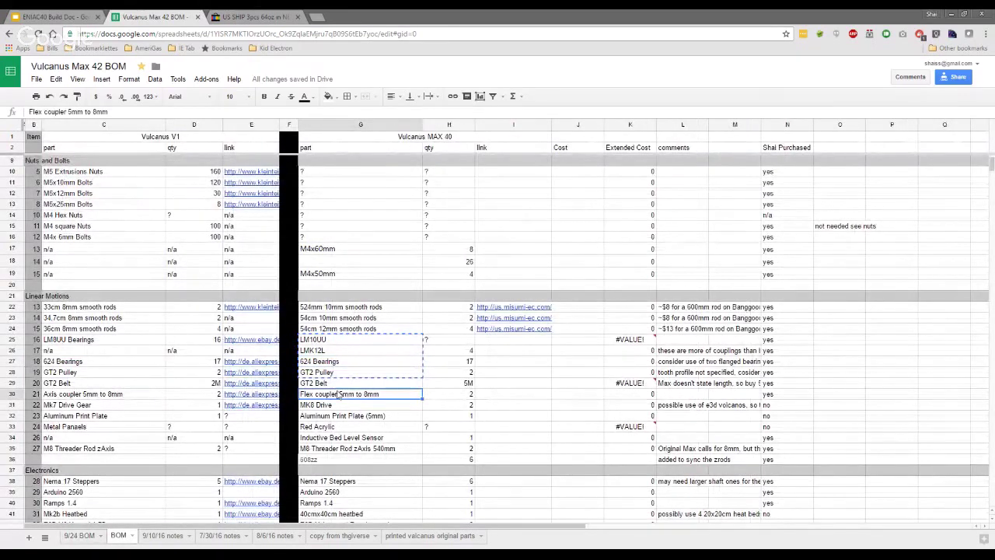
{"action": "left_click_drag", "start_coordinate": [329, 385], "coordinate": [332, 397]}
{"action": "key", "text": "ctrl+c"}
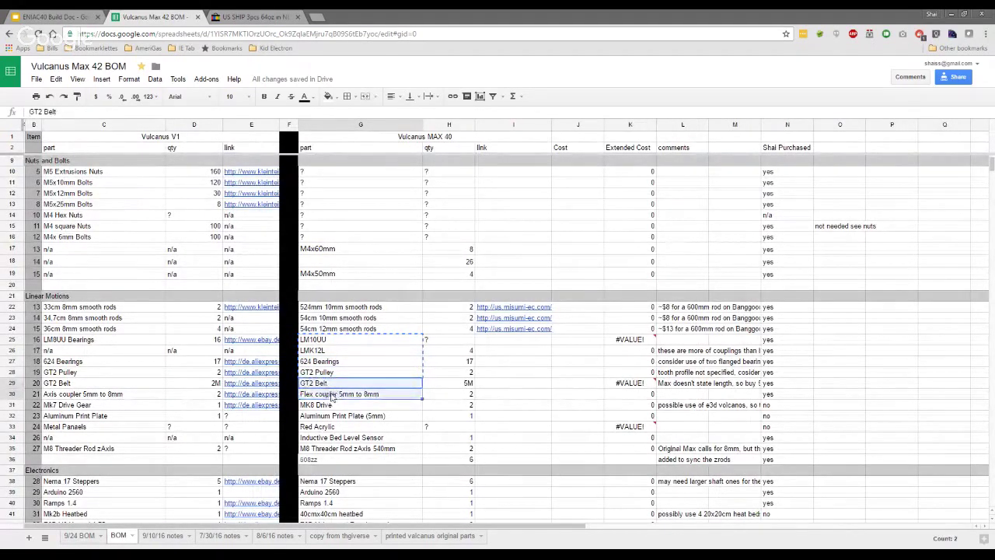
{"action": "left_click", "coordinate": [95, 538]}
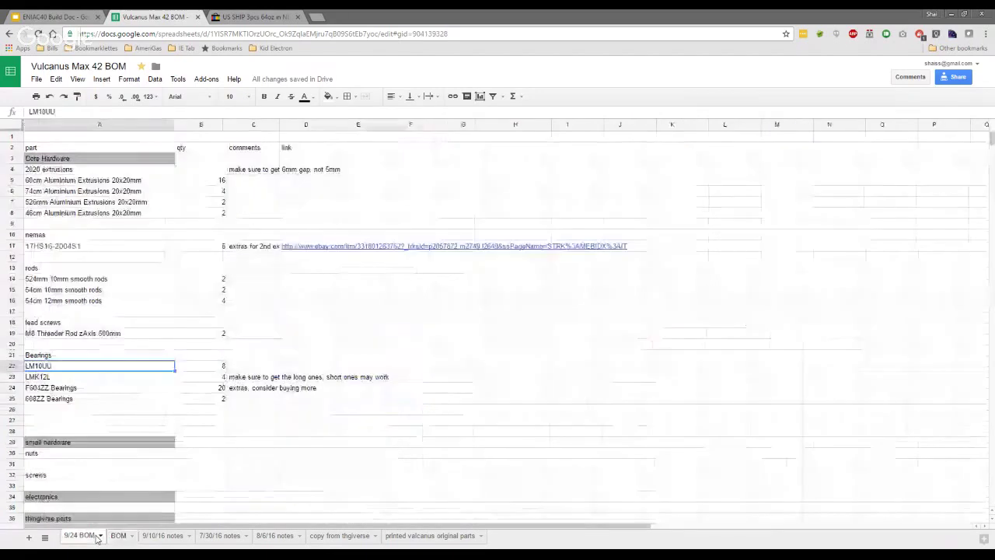
{"action": "left_click", "coordinate": [78, 420]}
{"action": "key", "text": "ctrl+v"}
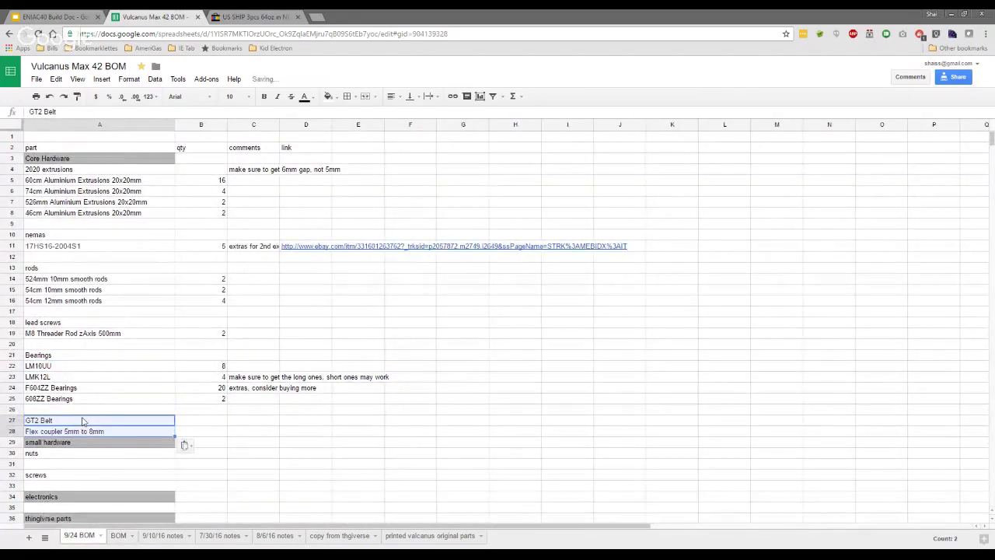
Insert a blank row above the small hardware heading and remove the grey fill from its cell in column A.
{"action": "right_click", "coordinate": [12, 441]}
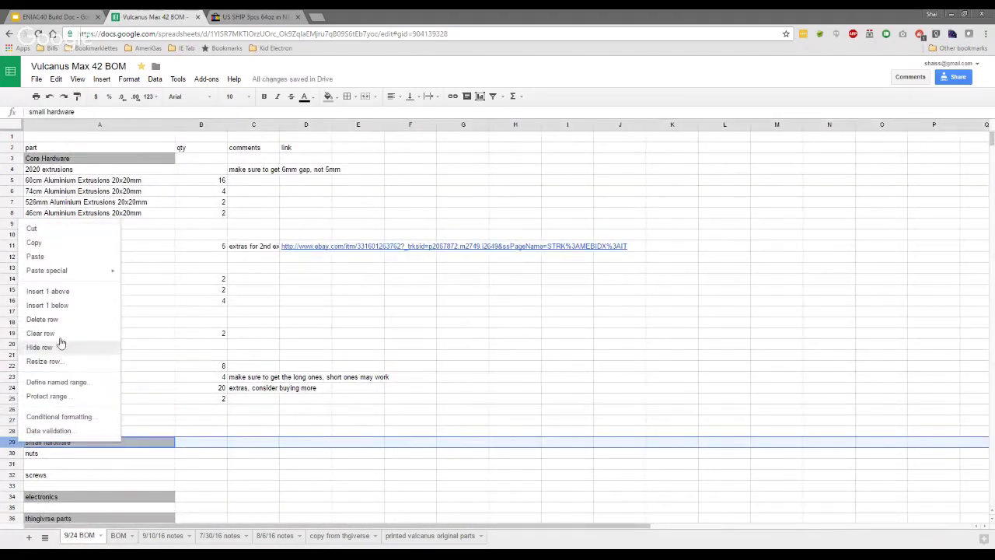
{"action": "left_click", "coordinate": [65, 291]}
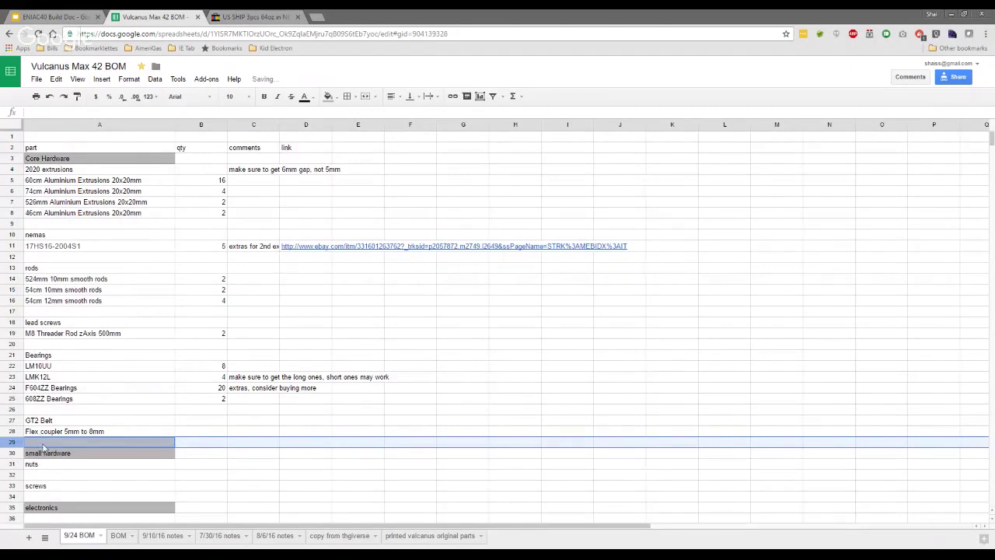
{"action": "left_click", "coordinate": [44, 445]}
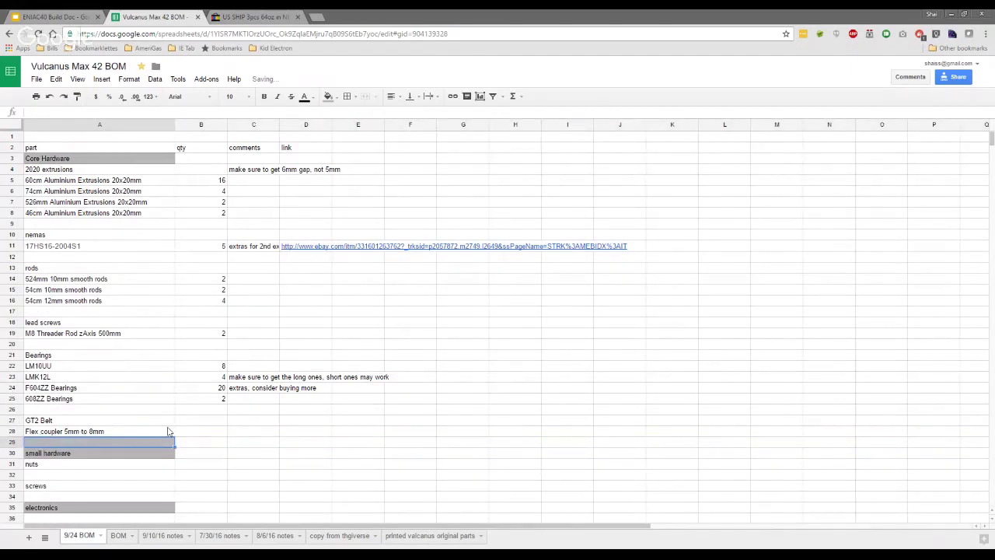
{"action": "left_click", "coordinate": [180, 433]}
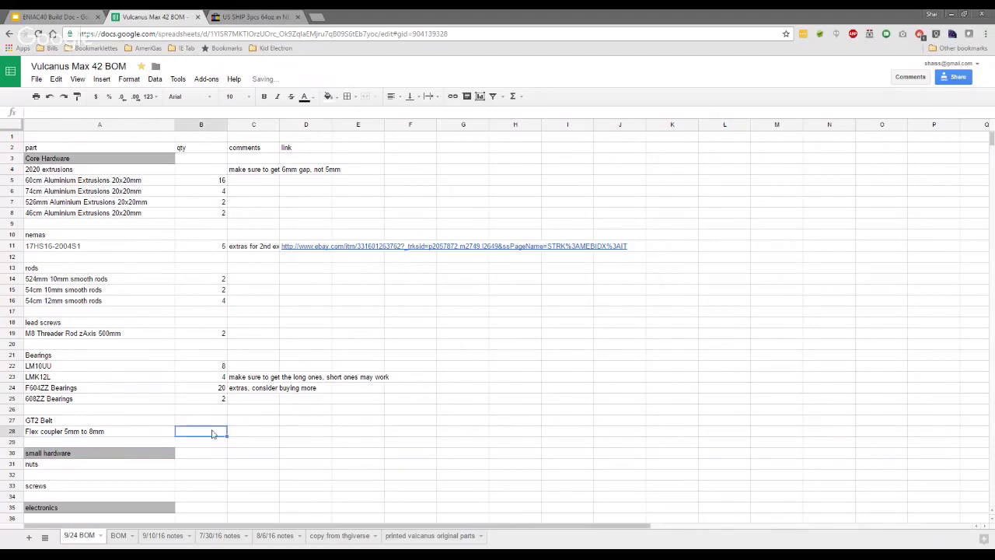
Search eBay for "5 to 8 mm coupler" and open the CNC Motor Shaft Coupler 5mm to 8mm Flexible Coupling listing.
{"action": "left_click", "coordinate": [283, 17]}
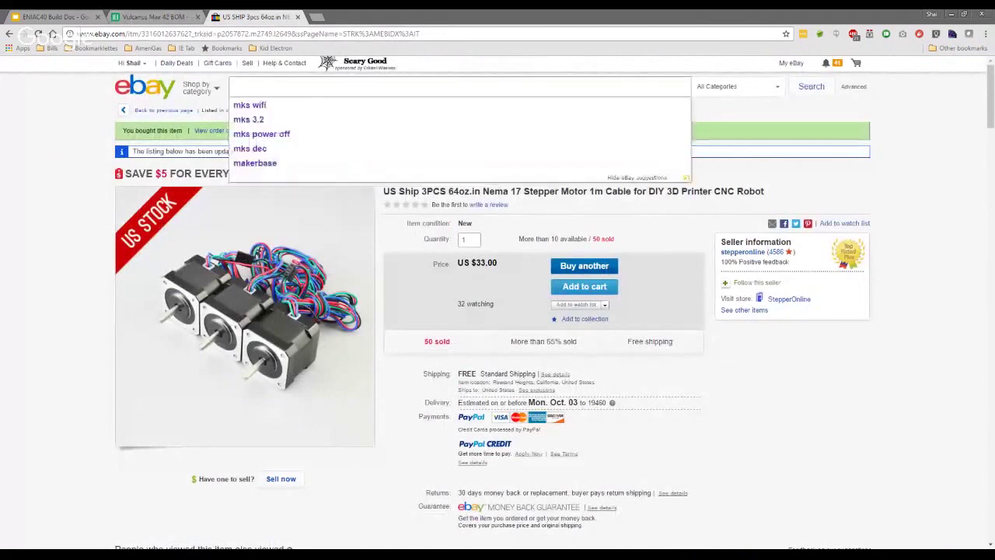
{"action": "type", "text": "5 to 8 mm coupler"}
{"action": "key", "text": "Return"}
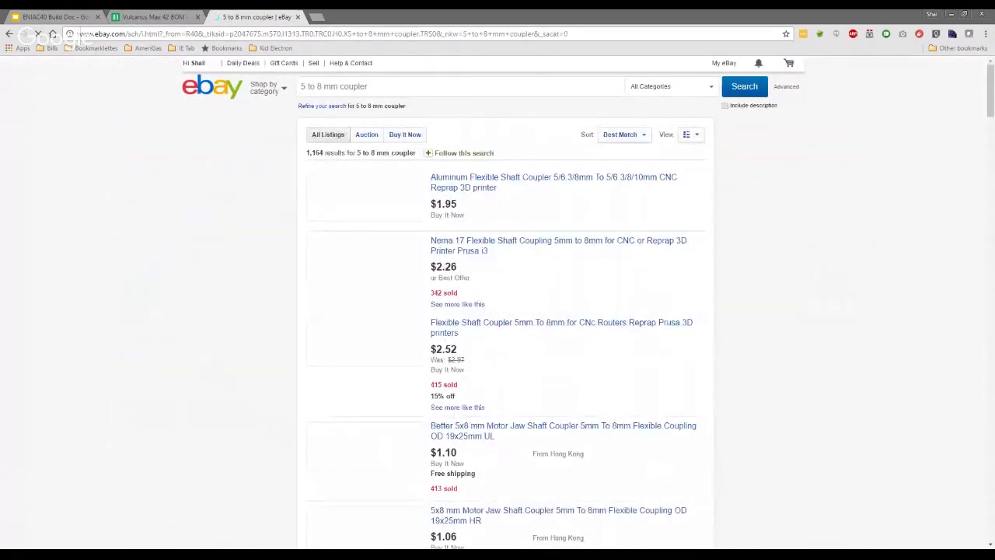
{"action": "scroll", "coordinate": [119, 231], "scroll_direction": "down", "scroll_amount": 2}
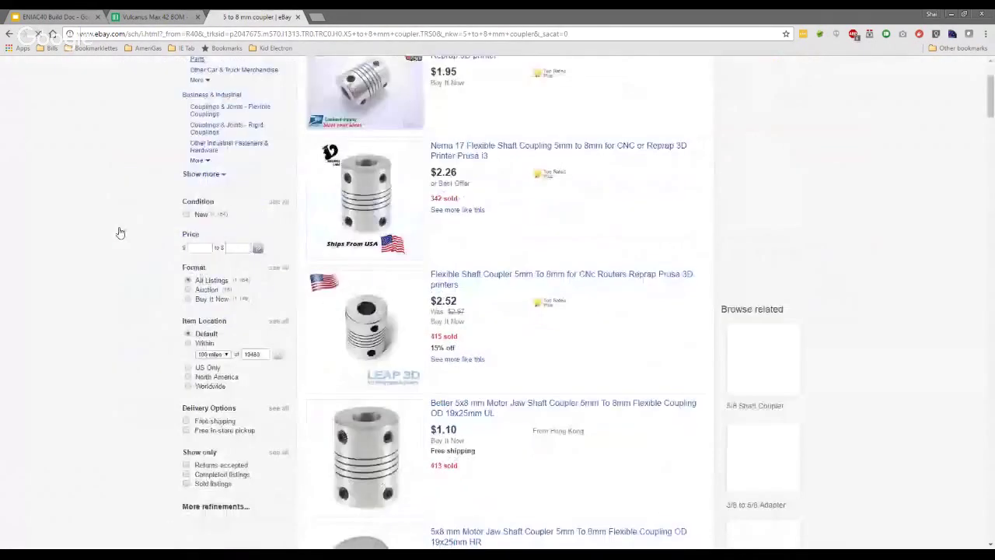
{"action": "scroll", "coordinate": [118, 231], "scroll_direction": "down", "scroll_amount": 2}
{"action": "scroll", "coordinate": [117, 231], "scroll_direction": "down", "scroll_amount": 1}
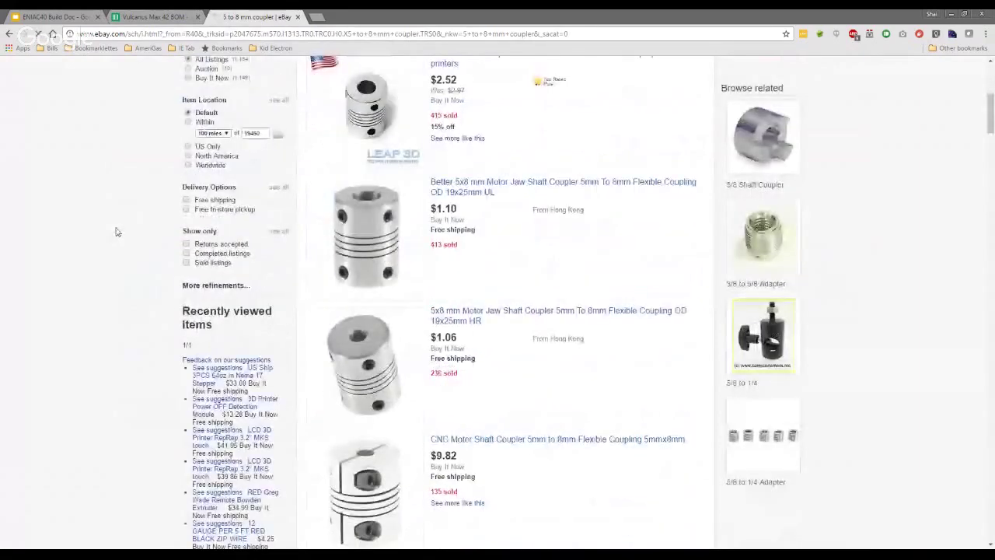
{"action": "scroll", "coordinate": [117, 231], "scroll_direction": "down", "scroll_amount": 2}
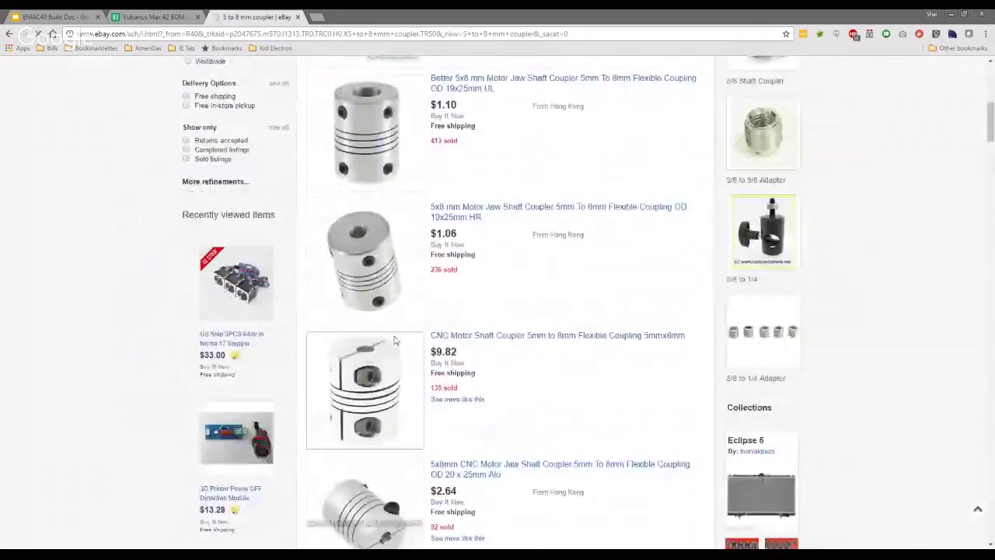
{"action": "left_click", "coordinate": [454, 341]}
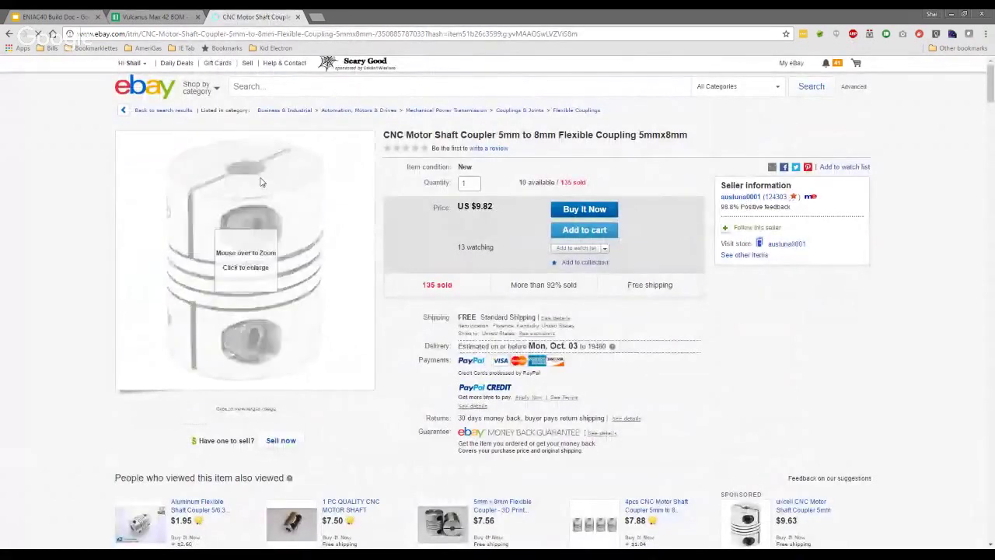
Copy the coupler listing's web address into the link cell D28 of the Flex coupler row in the 9/24 BOM sheet.
{"action": "mouse_move", "coordinate": [249, 260]}
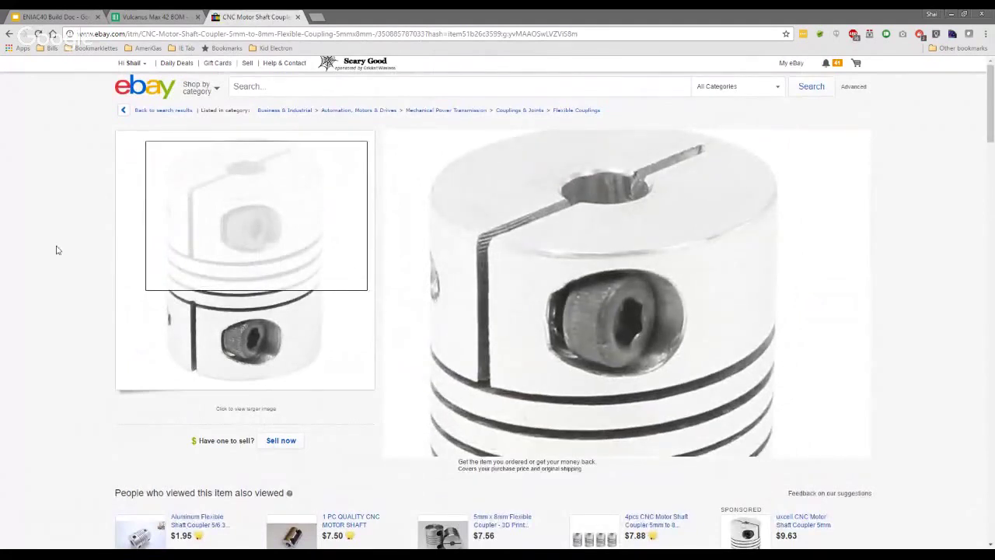
{"action": "left_click", "coordinate": [303, 38]}
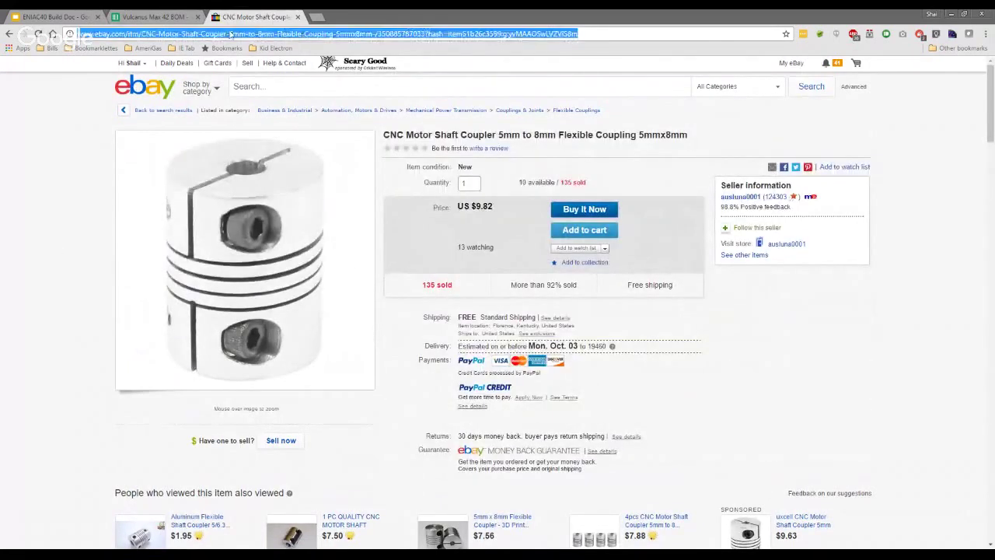
{"action": "left_click", "coordinate": [153, 15]}
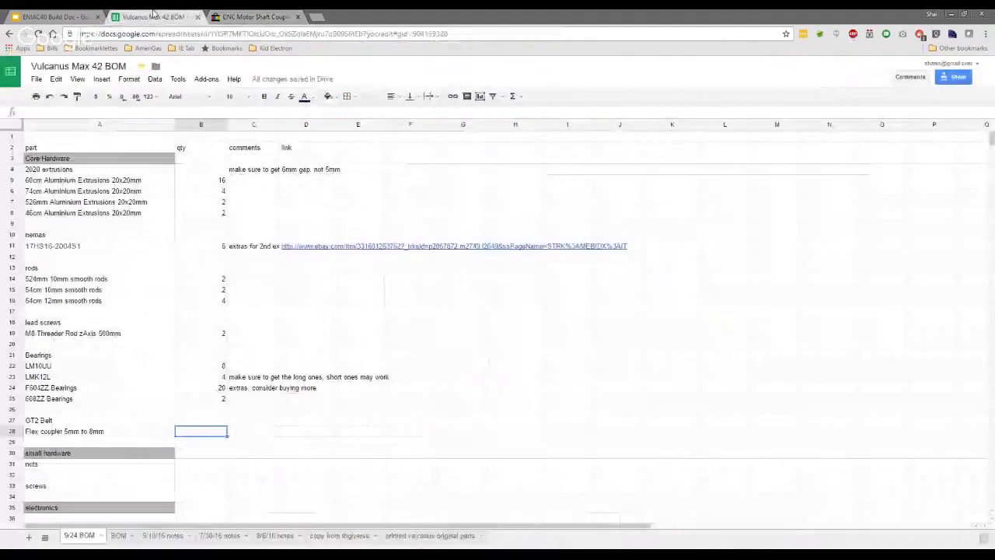
{"action": "left_click", "coordinate": [243, 430]}
{"action": "left_click", "coordinate": [303, 432]}
{"action": "key", "text": "ctrl+v"}
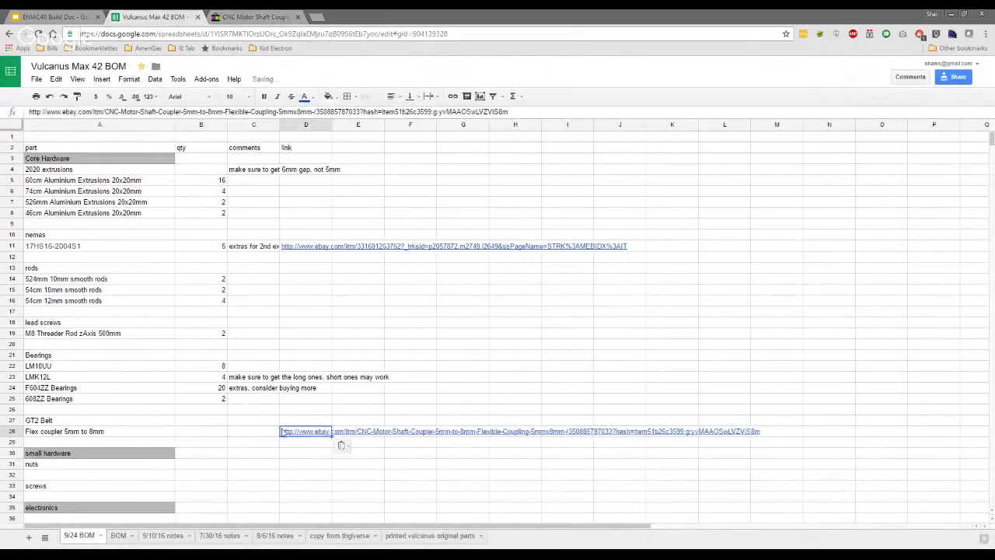
Add the comment "clamping coupler is best" to the Flex coupler row in C28.
{"action": "left_click", "coordinate": [270, 437]}
{"action": "type", "text": "clamping"}
{"action": "key", "text": "BackSpace"}
{"action": "key", "text": "BackSpace"}
{"action": "type", "text": "coupl"}
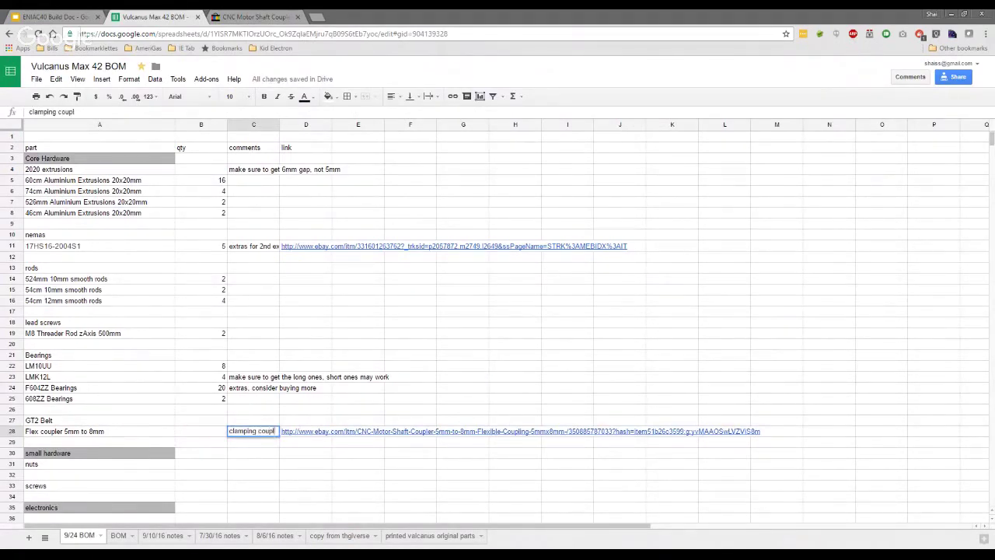
{"action": "type", "text": "er is best"}
{"action": "key", "text": "Return"}
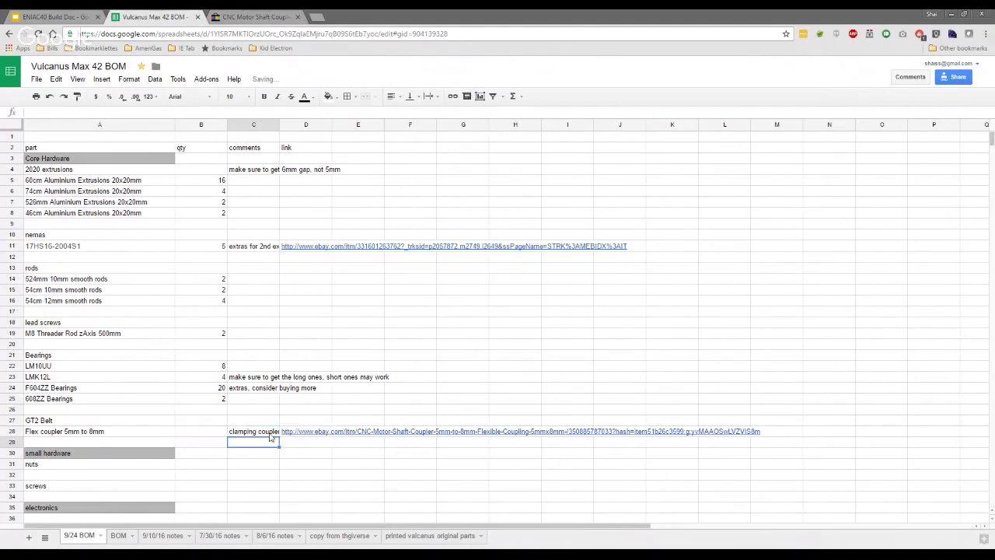
Set the Flex coupler 5mm to 8mm quantity in B28 to 2.
{"action": "left_click", "coordinate": [262, 423]}
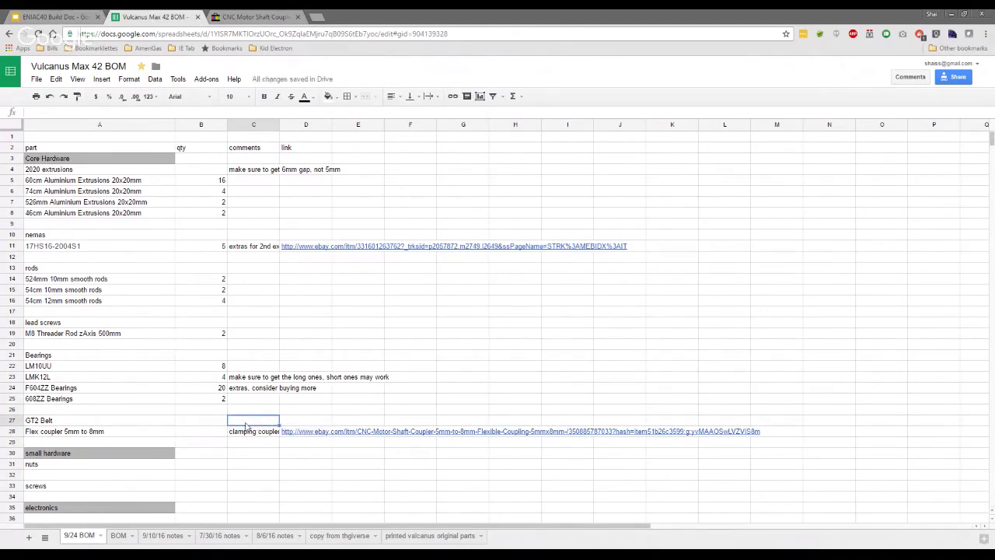
{"action": "left_click", "coordinate": [222, 433]}
{"action": "type", "text": "2"}
Set the GT2 Belt quantity in B27 to 5M.
{"action": "left_click", "coordinate": [220, 424]}
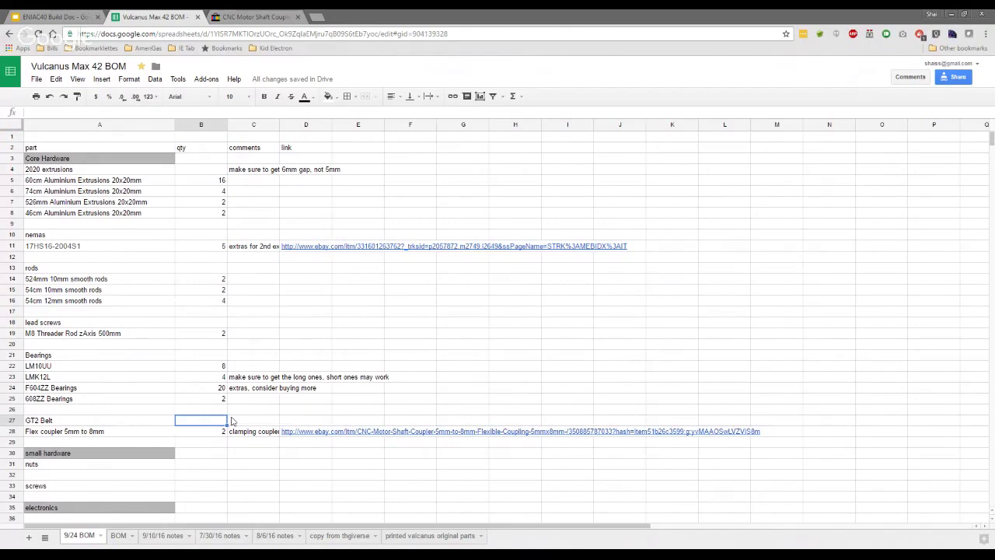
{"action": "type", "text": "5"}
{"action": "key", "text": "Up"}
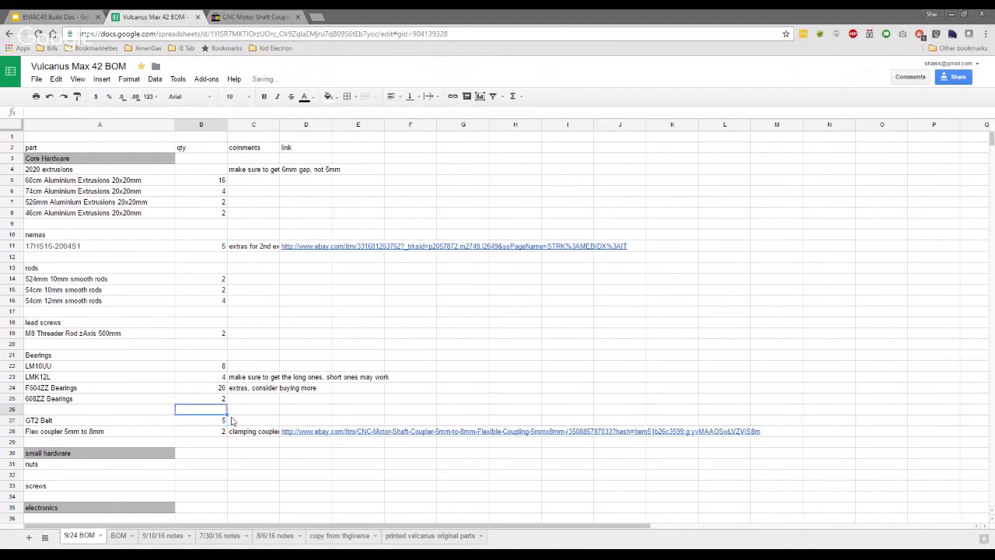
{"action": "key", "text": "Down"}
{"action": "key", "text": "Return"}
{"action": "type", "text": "M"}
{"action": "key", "text": "Return"}
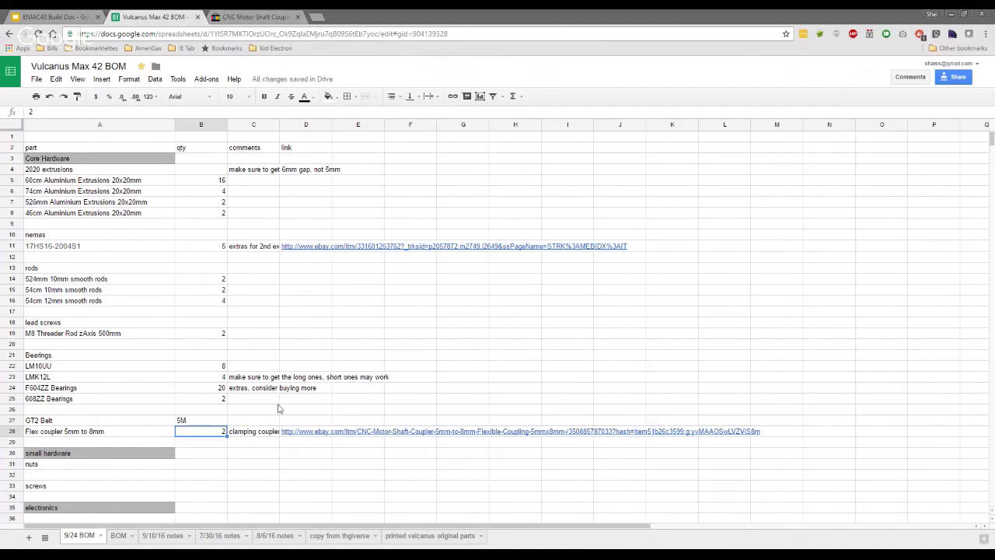
Add the comment "cut in half" to the GT2 Belt row in C27.
{"action": "key", "text": "Up"}
{"action": "key", "text": "Right"}
{"action": "type", "text": "cut in half"}
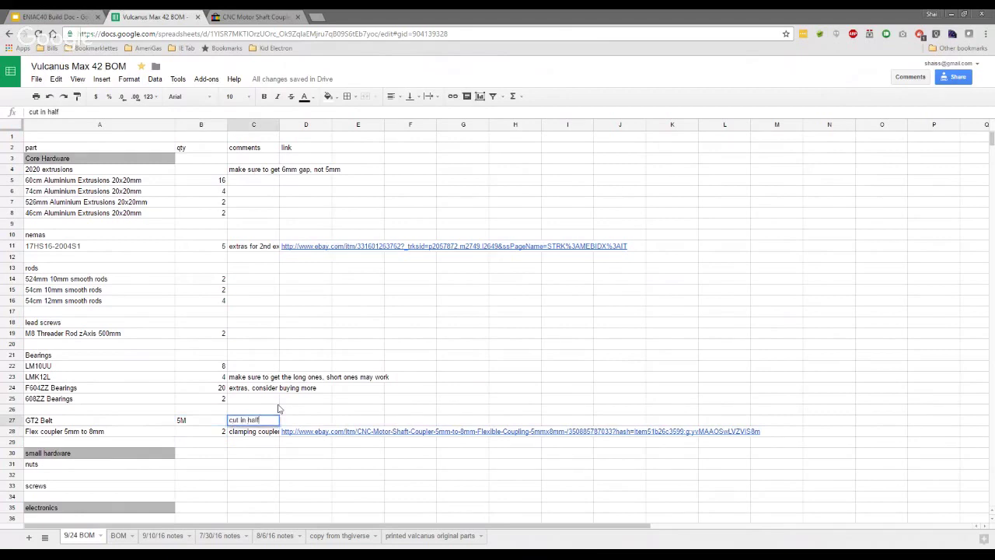
{"action": "key", "text": "Return"}
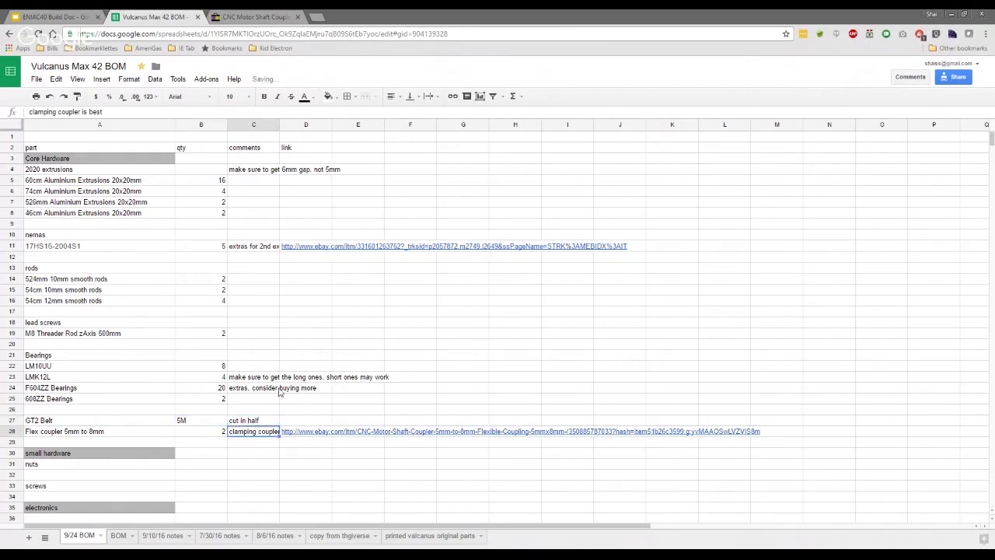
Review the BOM sheet's Linear Motions and Electronics sections for remaining parts, and look over the lower sections of the 9/24 BOM sheet.
{"action": "scroll", "coordinate": [280, 391], "scroll_direction": "down", "scroll_amount": 1}
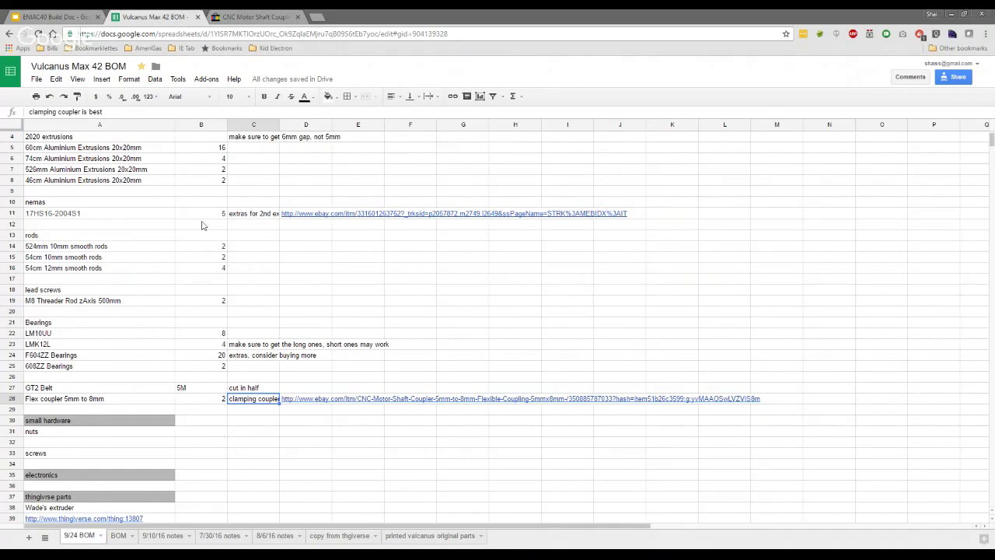
{"action": "left_click", "coordinate": [120, 540]}
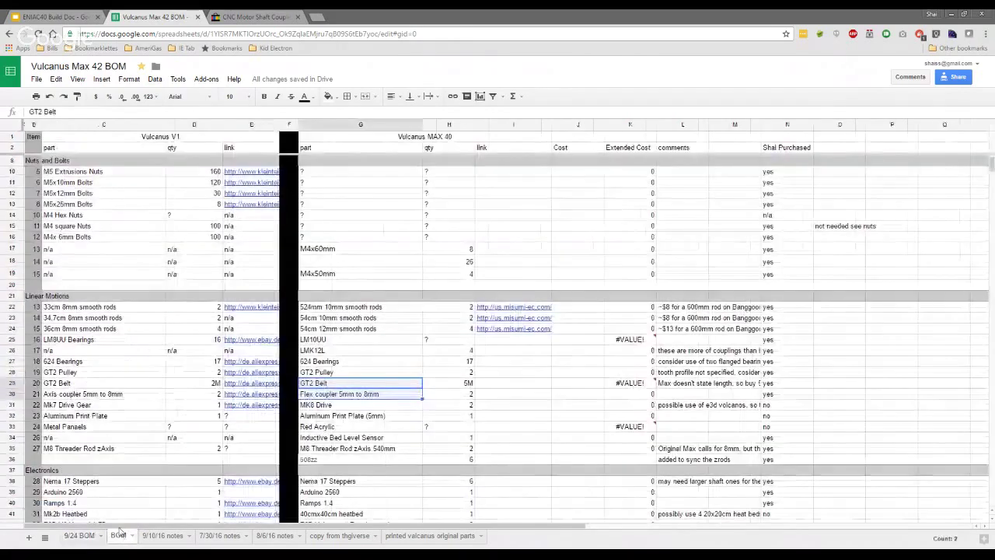
{"action": "left_click", "coordinate": [101, 249]}
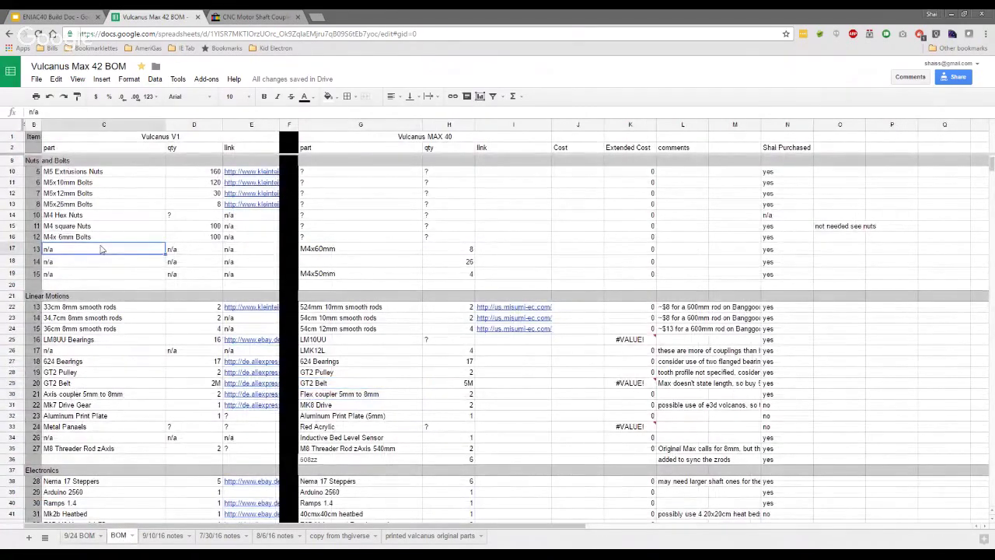
{"action": "scroll", "coordinate": [101, 249], "scroll_direction": "down", "scroll_amount": 1}
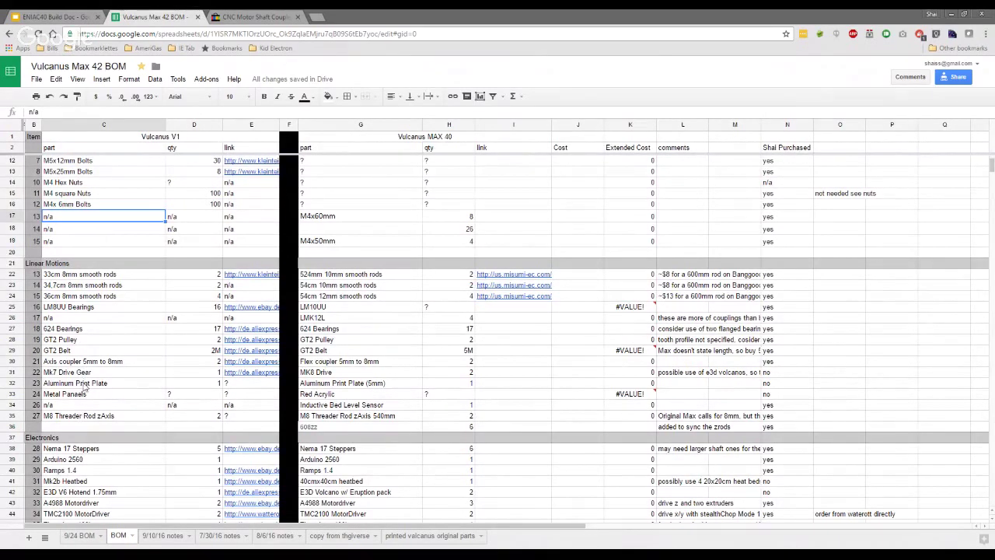
{"action": "scroll", "coordinate": [86, 389], "scroll_direction": "down", "scroll_amount": 2}
{"action": "scroll", "coordinate": [86, 390], "scroll_direction": "down", "scroll_amount": 2}
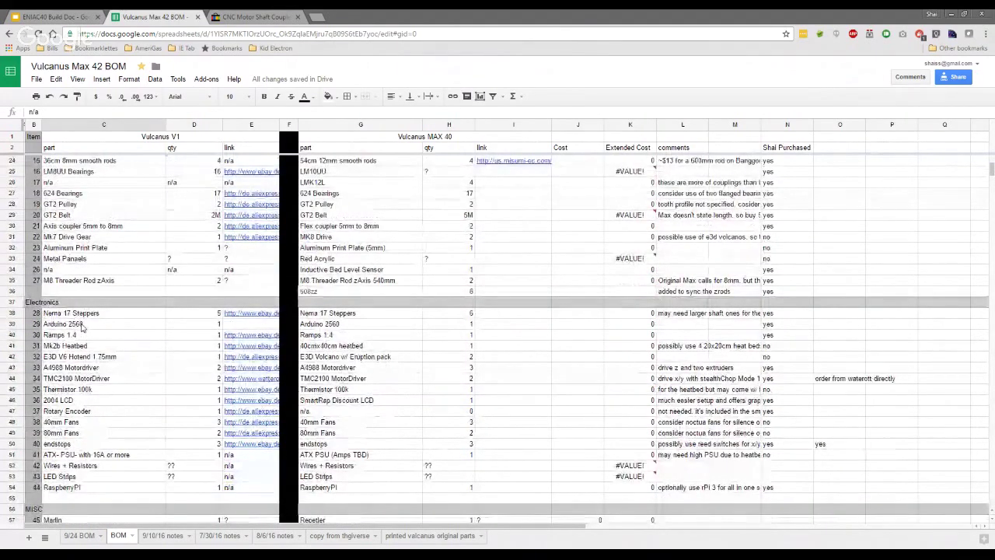
{"action": "left_click", "coordinate": [82, 326]}
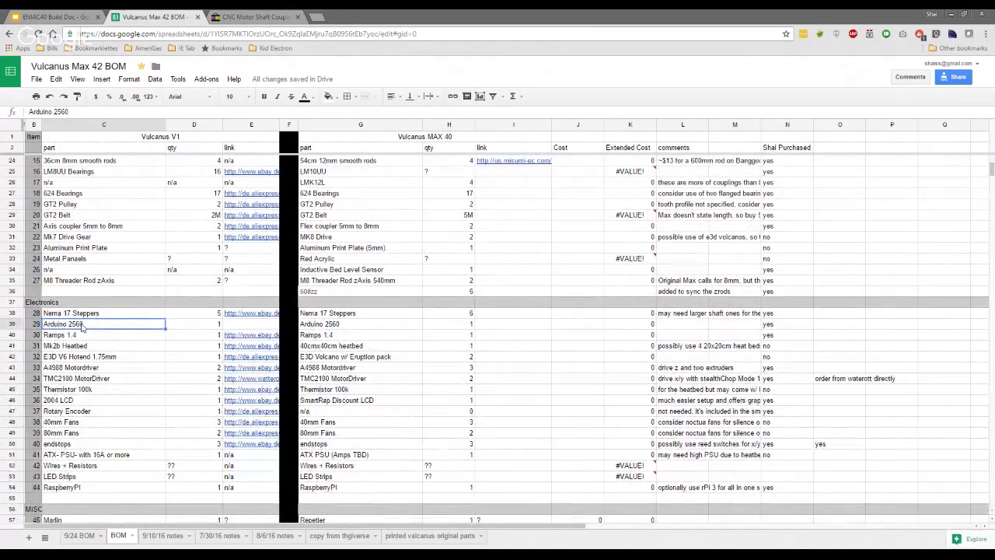
{"action": "left_click", "coordinate": [80, 536]}
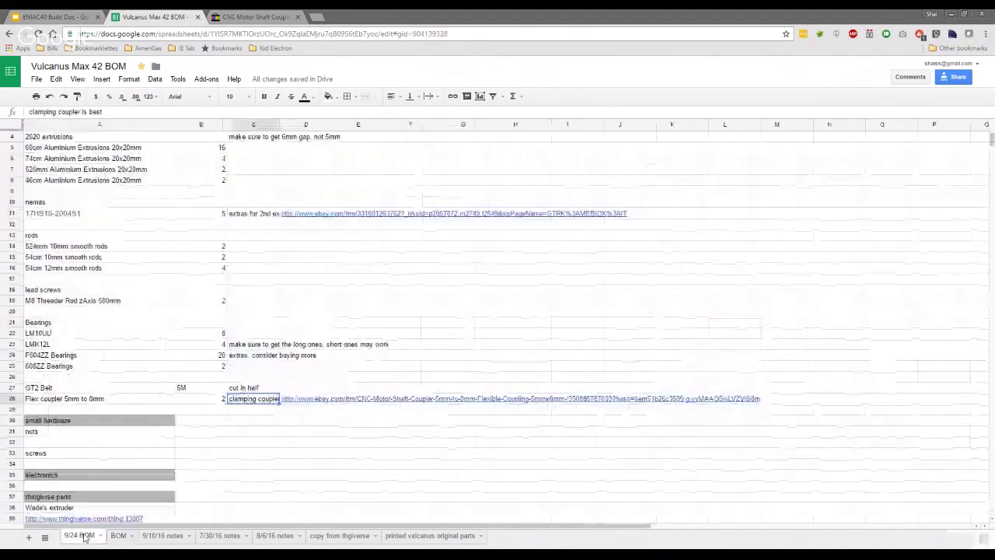
{"action": "scroll", "coordinate": [157, 413], "scroll_direction": "down", "scroll_amount": 5}
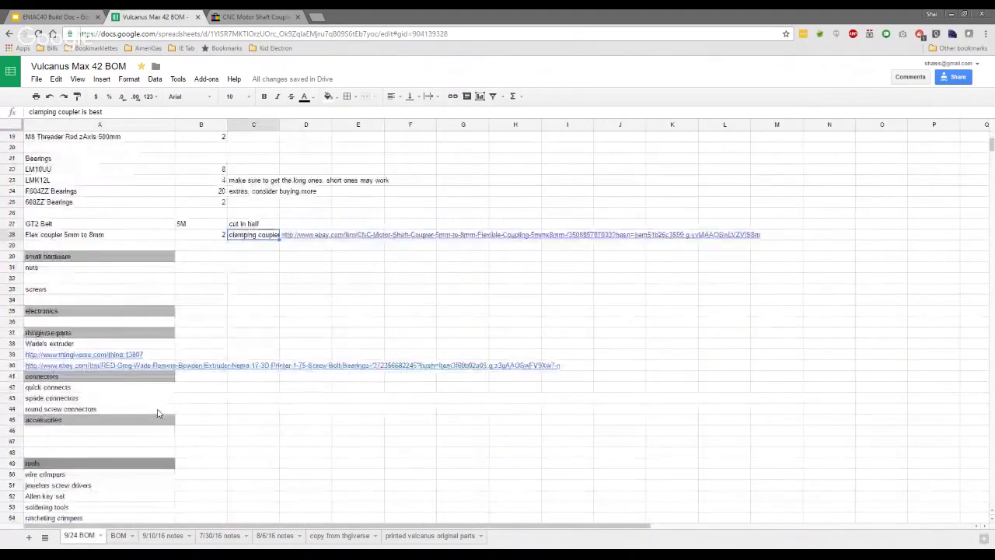
Insert eleven additional blank rows under the electronics header, above the thingivrse parts section.
{"action": "right_click", "coordinate": [13, 322]}
{"action": "left_click", "coordinate": [12, 323]}
{"action": "right_click", "coordinate": [10, 325]}
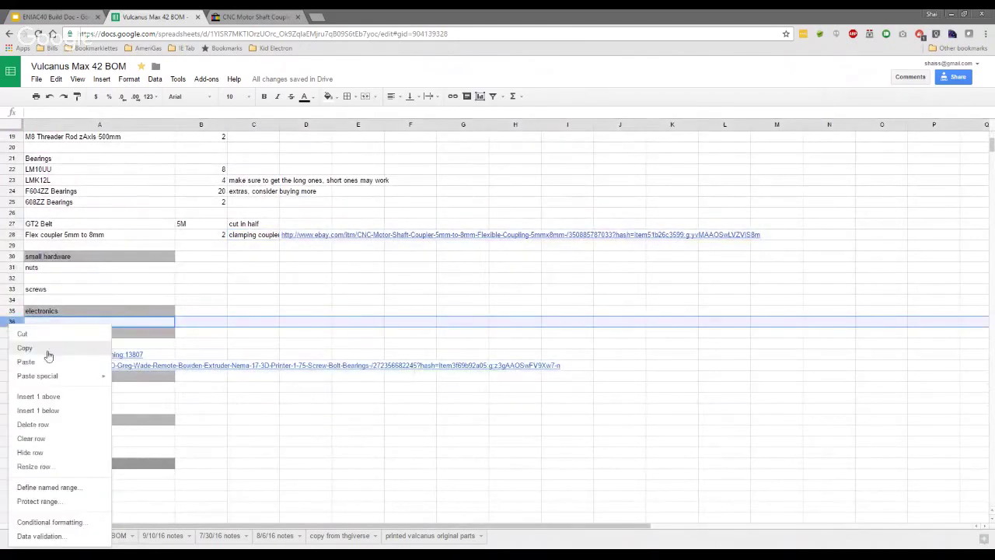
{"action": "left_click", "coordinate": [56, 397]}
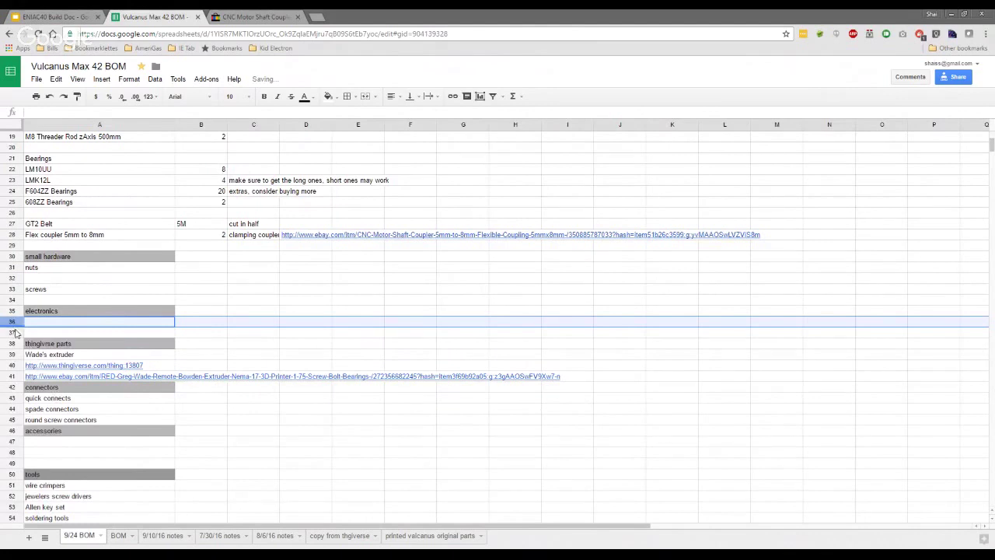
{"action": "left_click_drag", "start_coordinate": [14, 324], "coordinate": [19, 334]}
{"action": "right_click", "coordinate": [21, 335]}
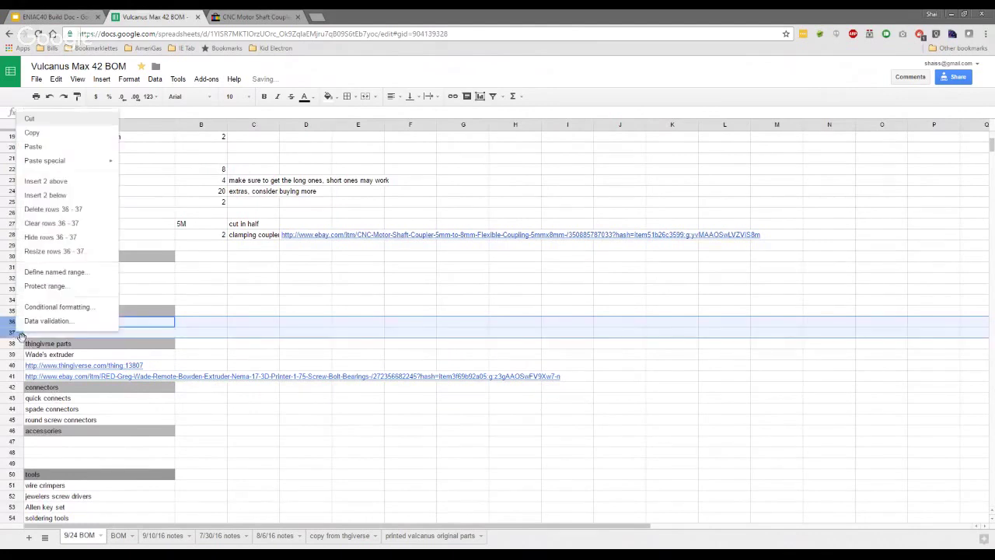
{"action": "left_click", "coordinate": [62, 180]}
{"action": "left_click", "coordinate": [13, 354], "text": "shift"}
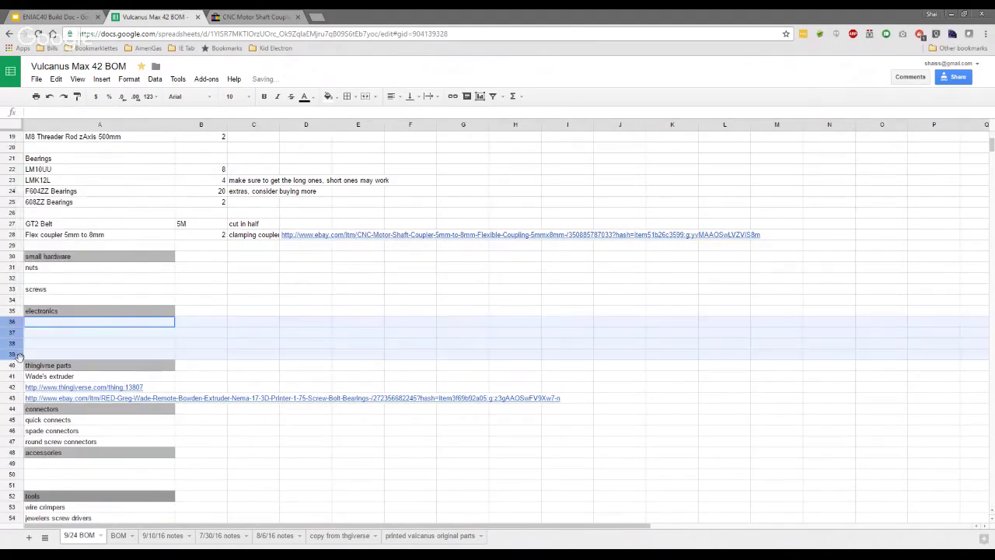
{"action": "right_click", "coordinate": [25, 328]}
{"action": "left_click", "coordinate": [60, 192]}
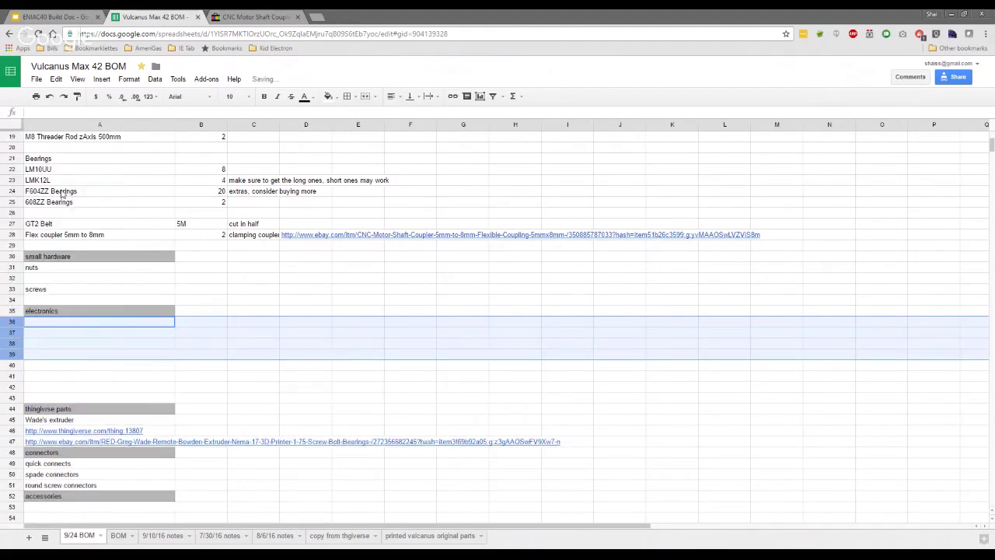
{"action": "right_click", "coordinate": [12, 354]}
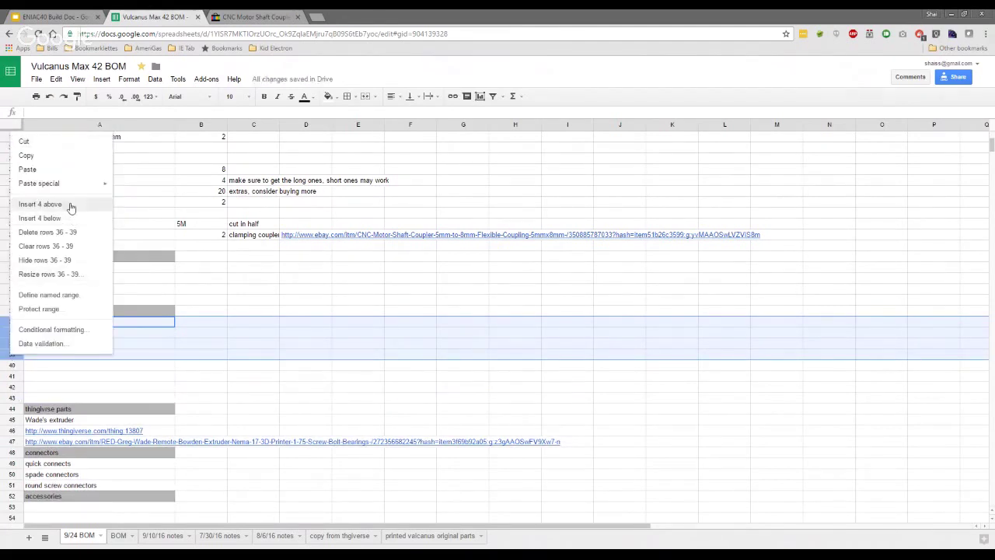
{"action": "left_click", "coordinate": [69, 203]}
Add "RAMPS or MKSBase" in row 36 with quantity 1 and the comment "pick the one your more comftorable with".
{"action": "left_click", "coordinate": [138, 325]}
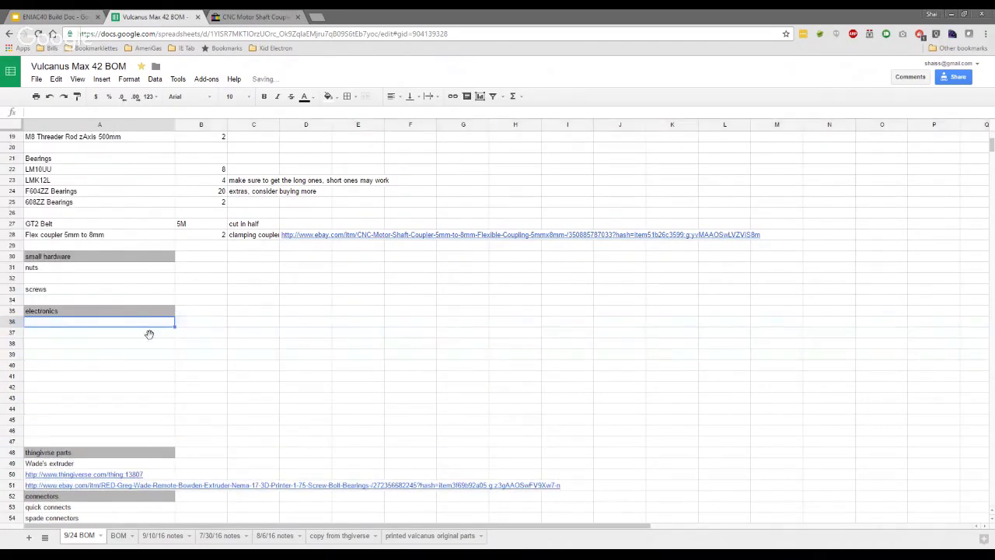
{"action": "type", "text": "RAMPS or MKS"}
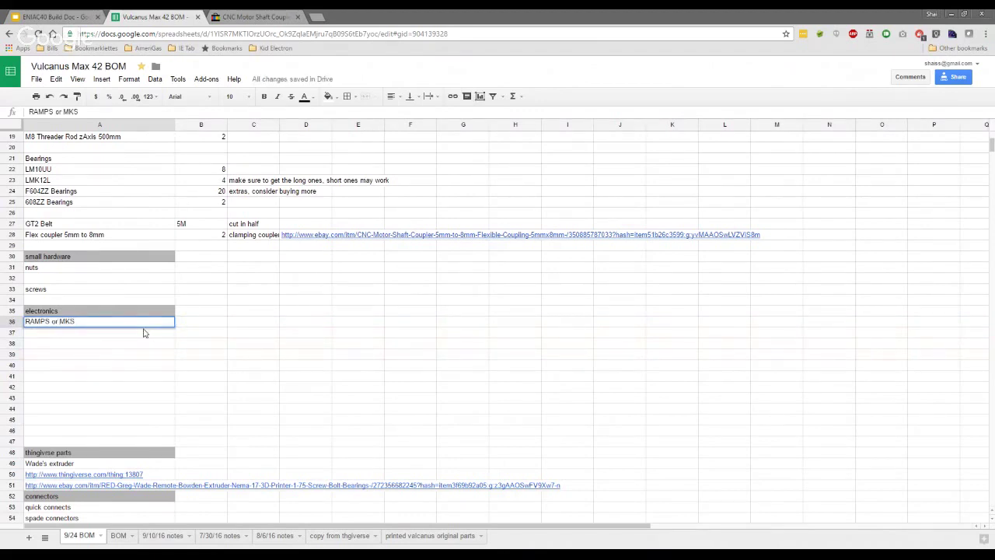
{"action": "type", "text": "Base"}
{"action": "key", "text": "Tab"}
{"action": "type", "text": "1"}
{"action": "key", "text": "Tab"}
{"action": "type", "text": "pick the one your more comftorable with"}
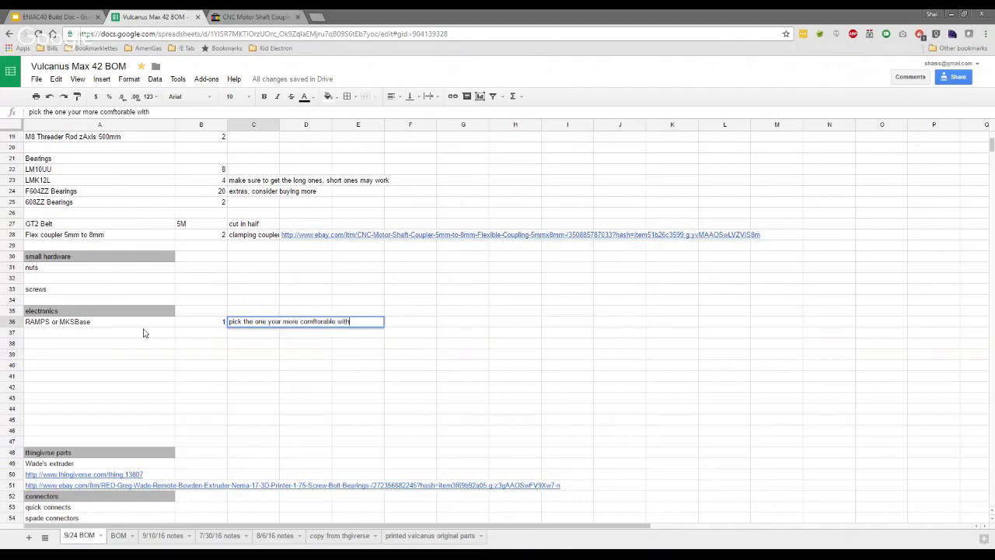
{"action": "key", "text": "Return"}
Copy the "A4988 Motordriver" entry from the BOM sheet into A37 of the 9/24 BOM sheet.
{"action": "left_click", "coordinate": [144, 333]}
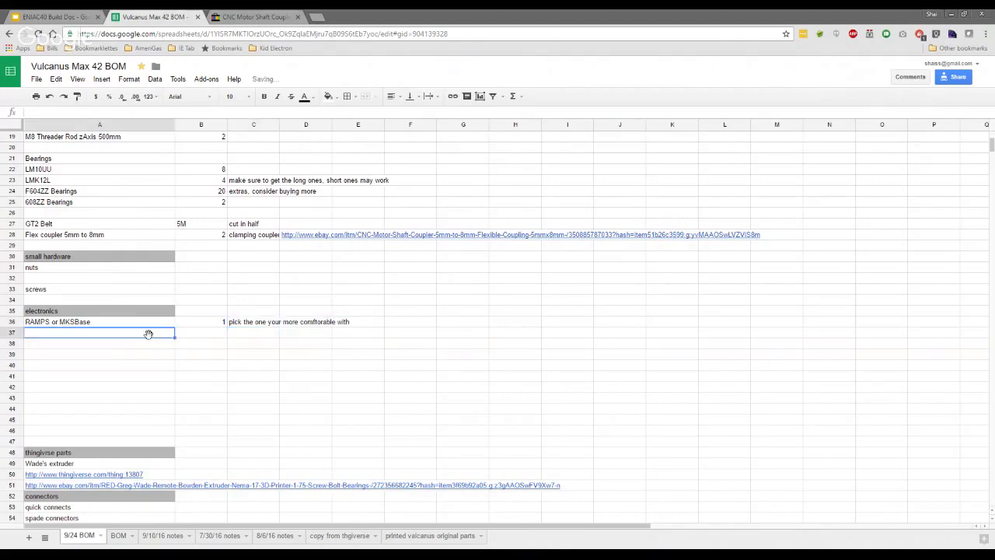
{"action": "type", "text": "A"}
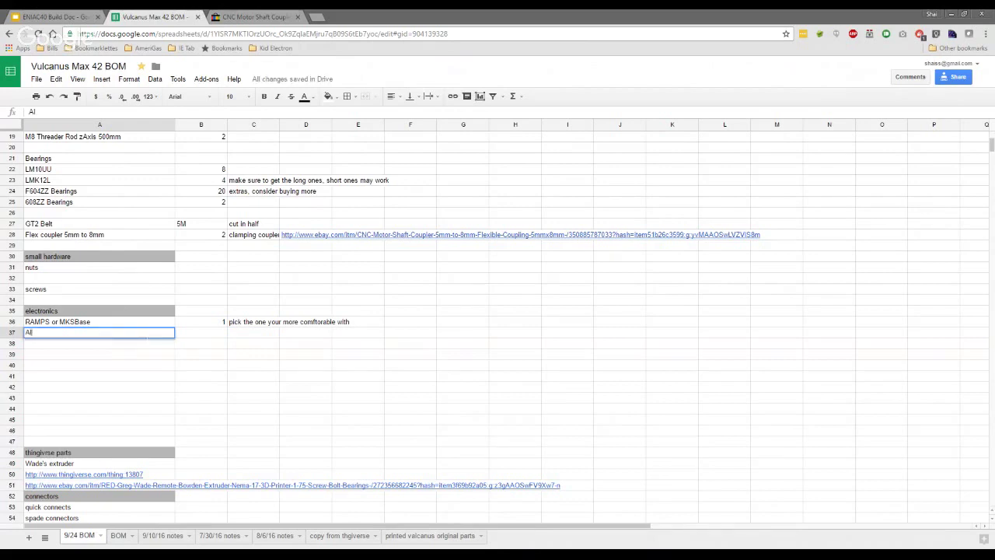
{"action": "type", "text": "l"}
{"action": "left_click", "coordinate": [118, 536]}
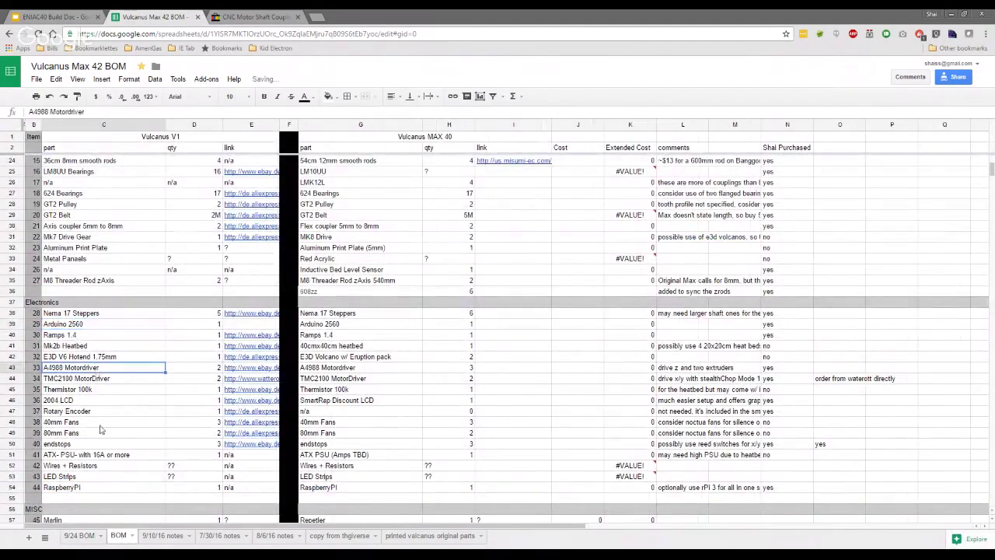
{"action": "left_click", "coordinate": [81, 536]}
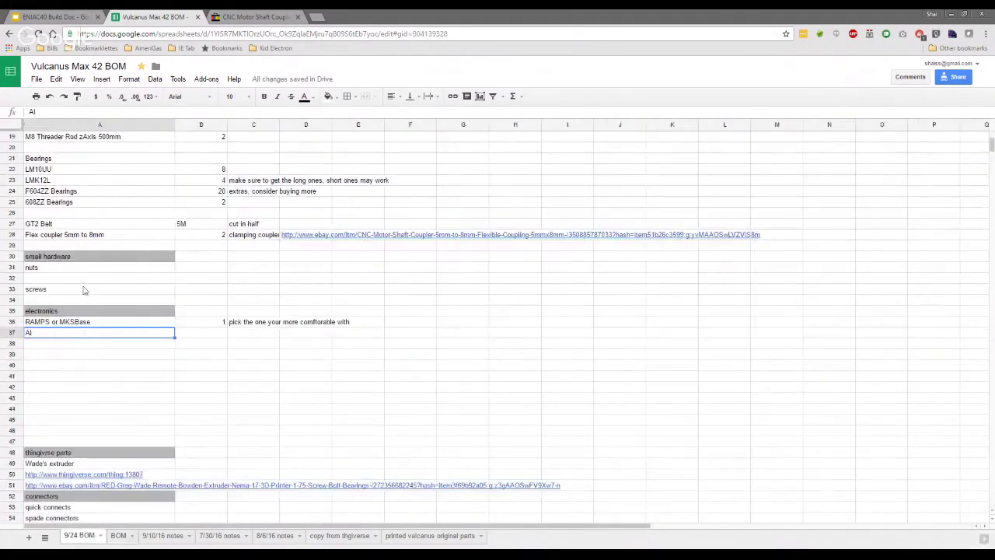
{"action": "key", "text": "ctrl+v"}
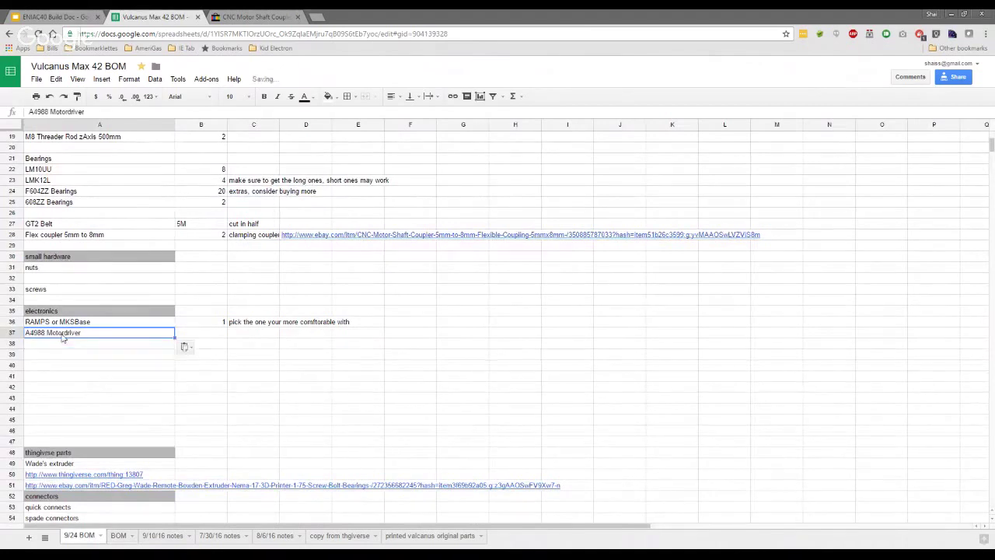
{"action": "left_click", "coordinate": [229, 333]}
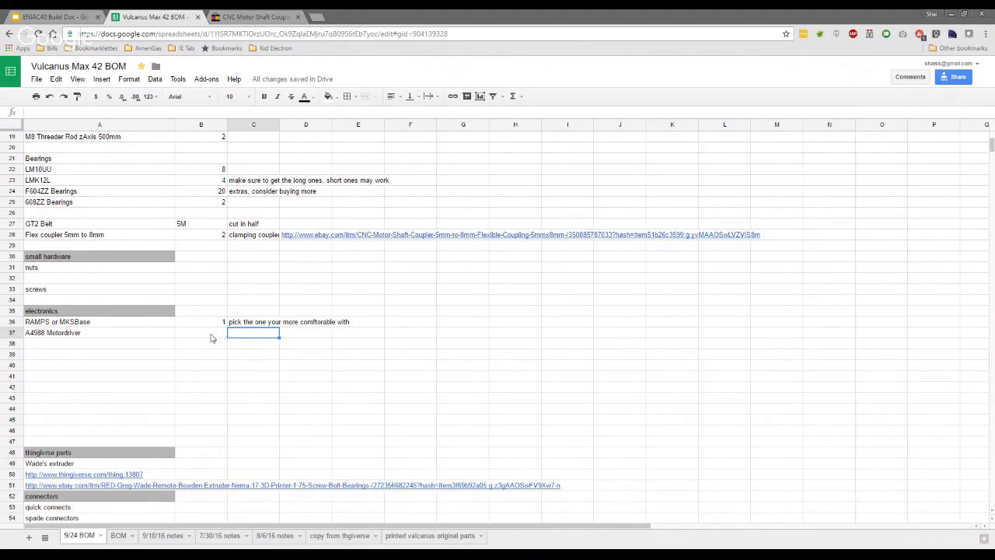
{"action": "left_click", "coordinate": [211, 336]}
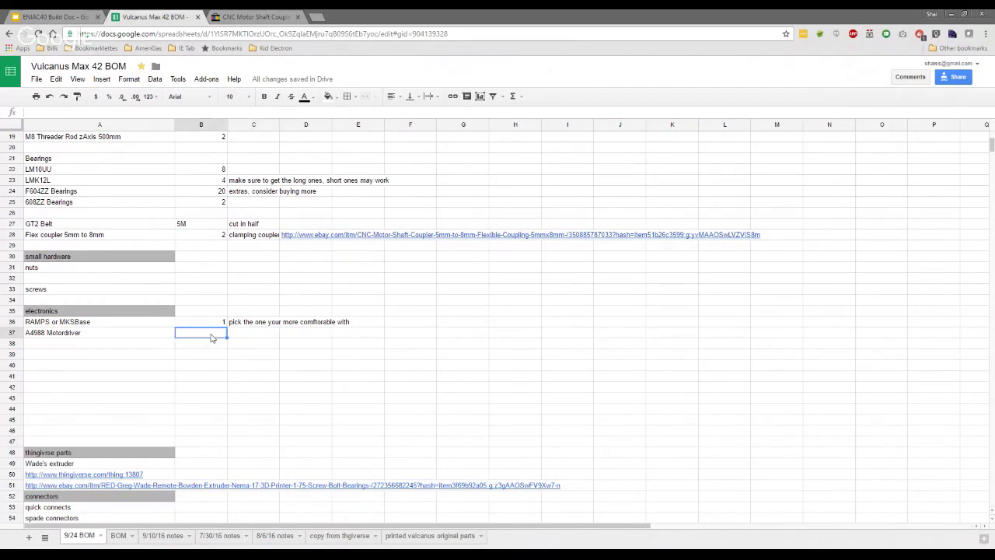
Extend the RAMPS or MKSBase comment in C36 with "MKS v1.4, make sure it's not the MKSGEN".
{"action": "left_click", "coordinate": [238, 322]}
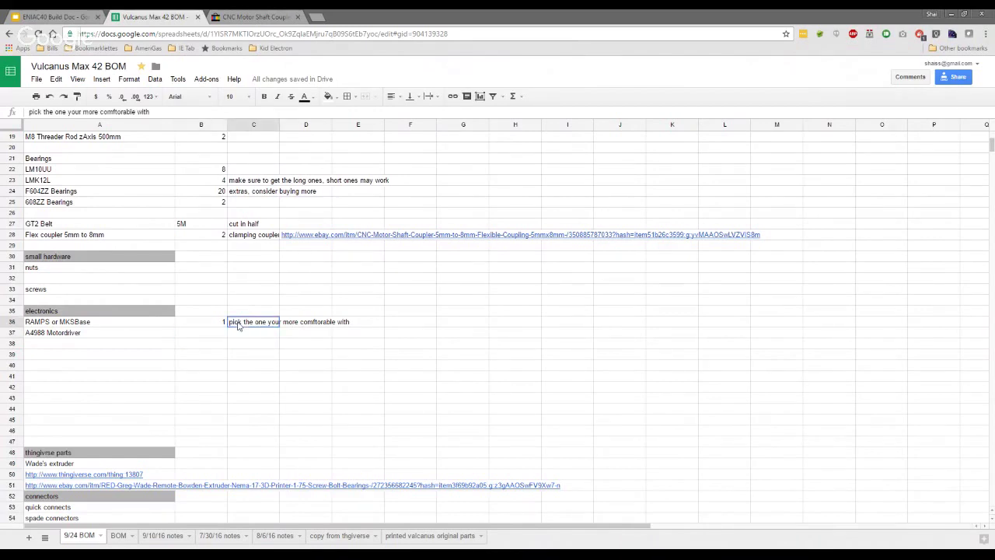
{"action": "left_click", "coordinate": [150, 112]}
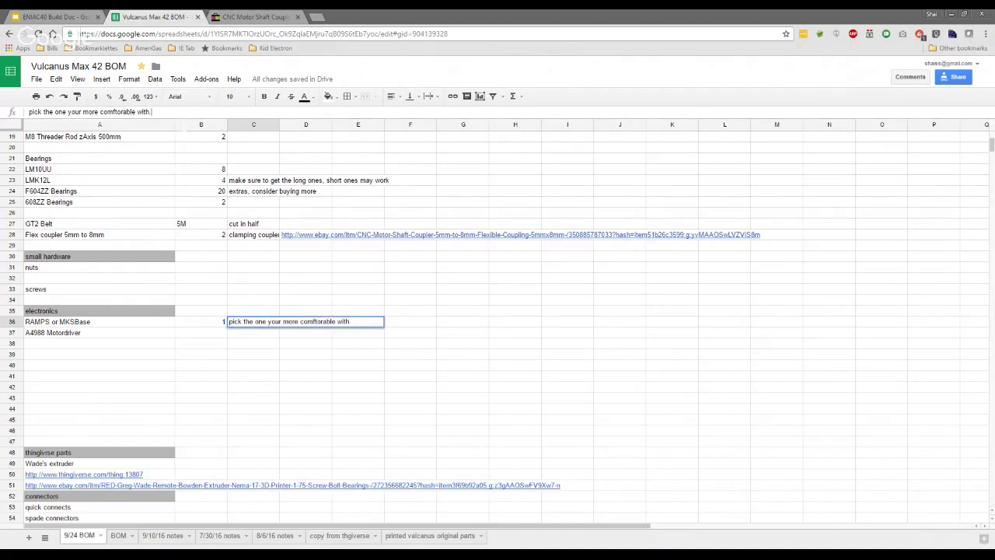
{"action": "type", "text": "S v.14"}
{"action": "key", "text": "BackSpace"}
{"action": "key", "text": "BackSpace"}
{"action": "key", "text": "BackSpace"}
{"action": "key", "text": "BackSpace"}
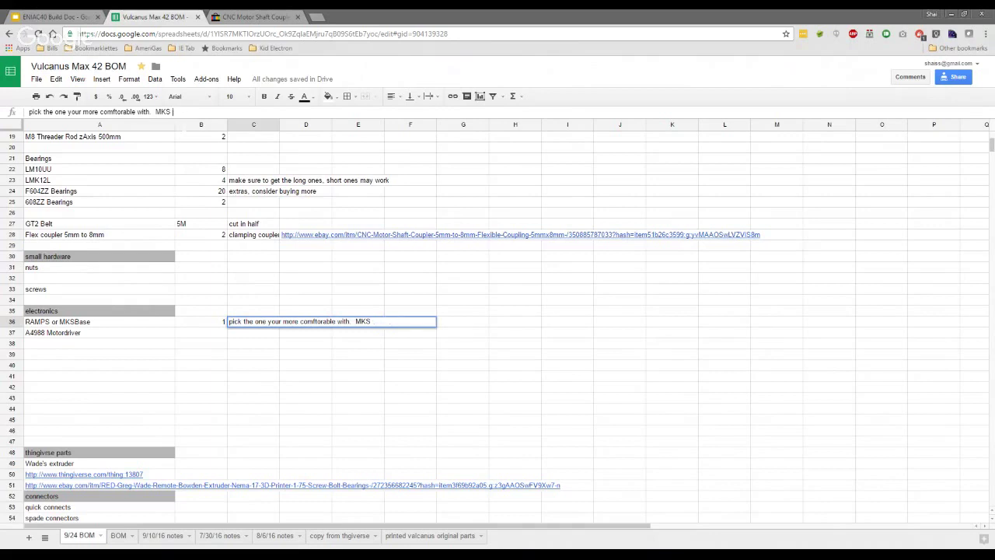
{"action": "type", "text": "v1.4, make sure it's not the "}
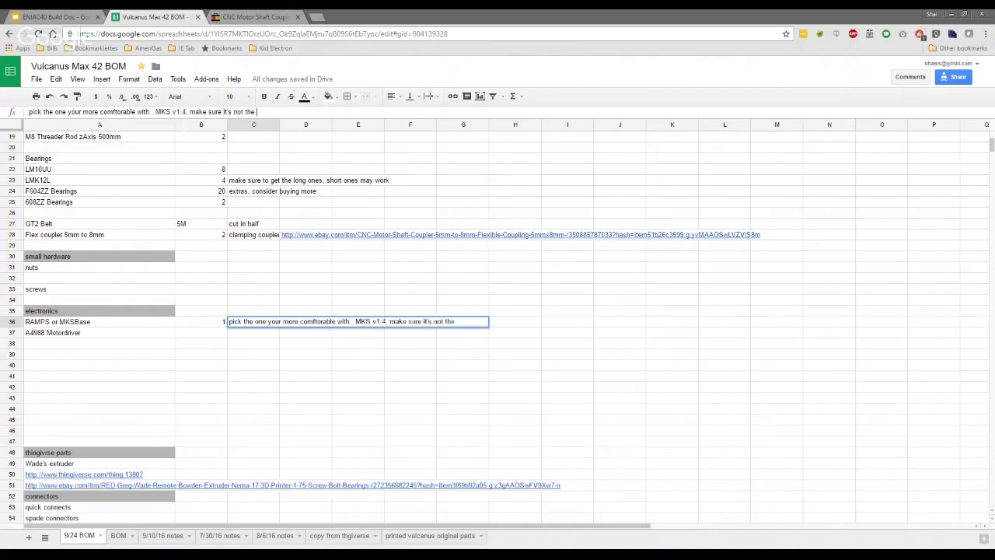
{"action": "type", "text": "MKSGEN"}
{"action": "key", "text": "Return"}
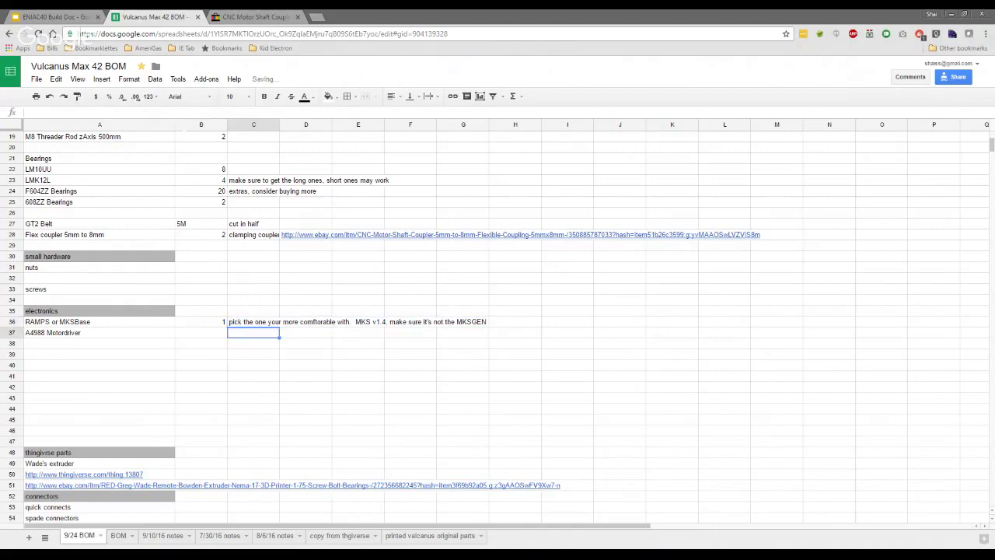
Set the A4988 Motordriver quantity in B37 to 4.
{"action": "left_click", "coordinate": [205, 338]}
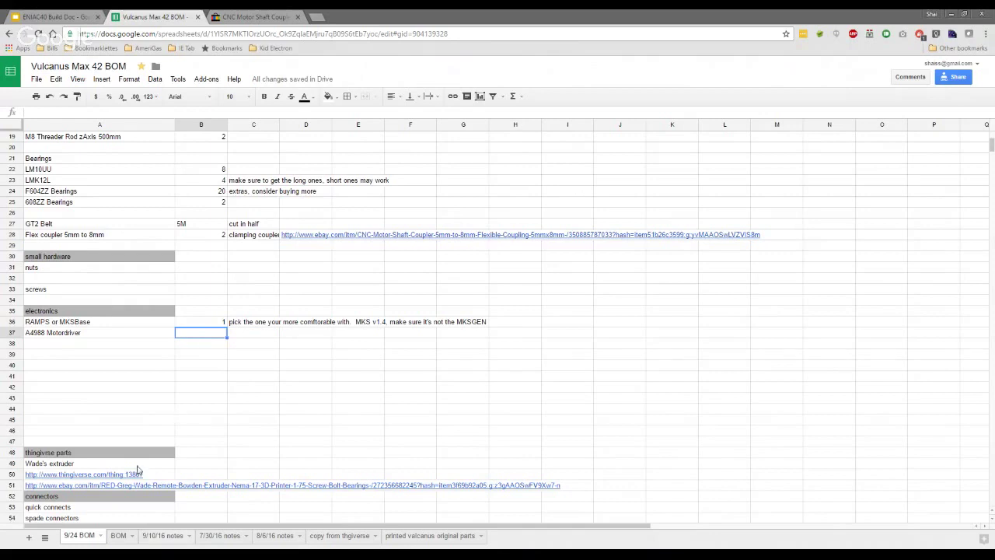
{"action": "type", "text": "4"}
{"action": "left_click", "coordinate": [217, 346]}
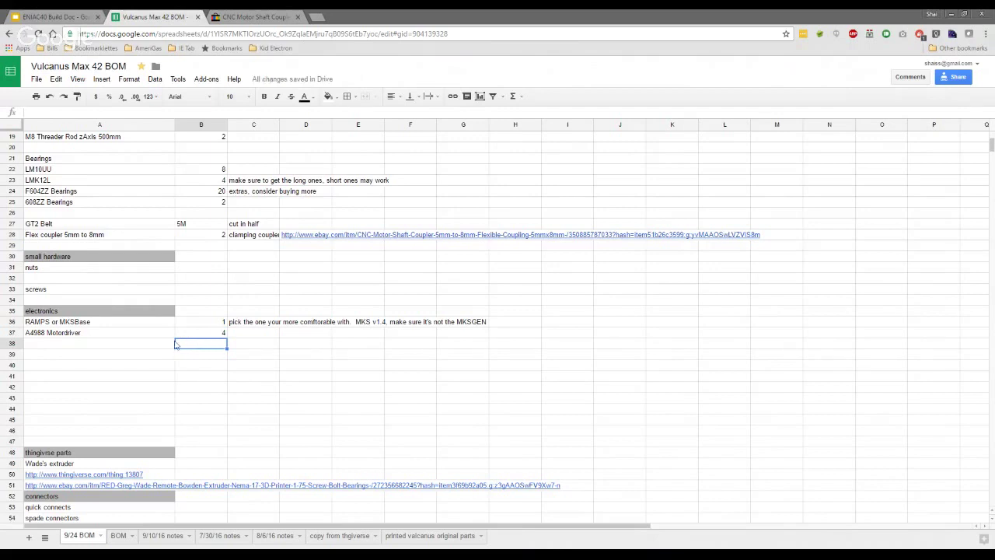
{"action": "left_click", "coordinate": [141, 338]}
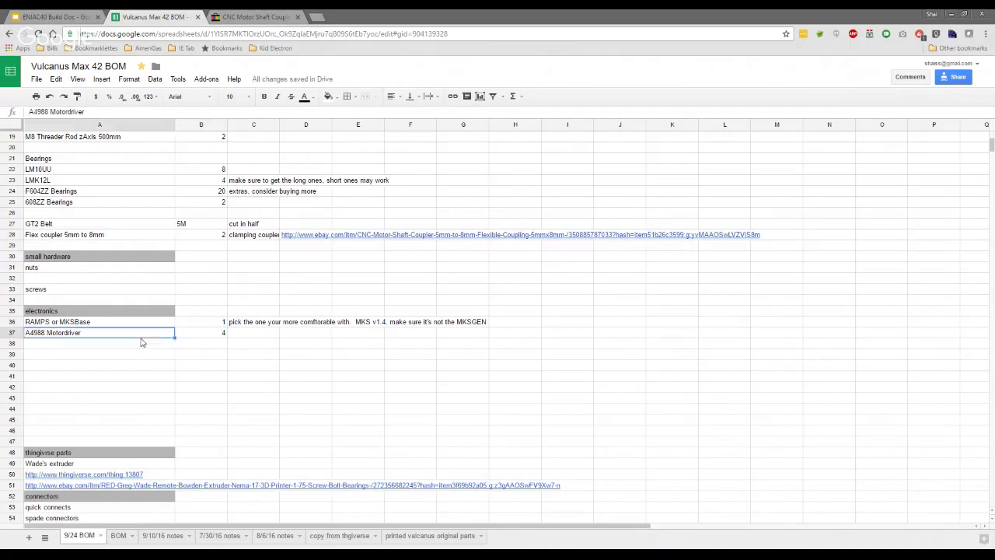
Change the A4988 Motordriver quantity in B37 to 5.
{"action": "left_click", "coordinate": [260, 335]}
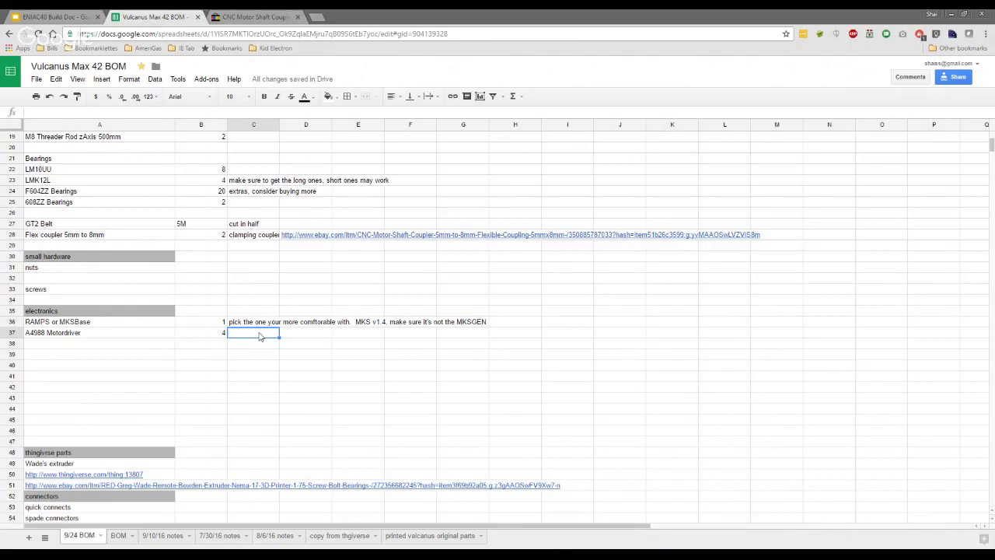
{"action": "left_click", "coordinate": [212, 336]}
{"action": "type", "text": "8"}
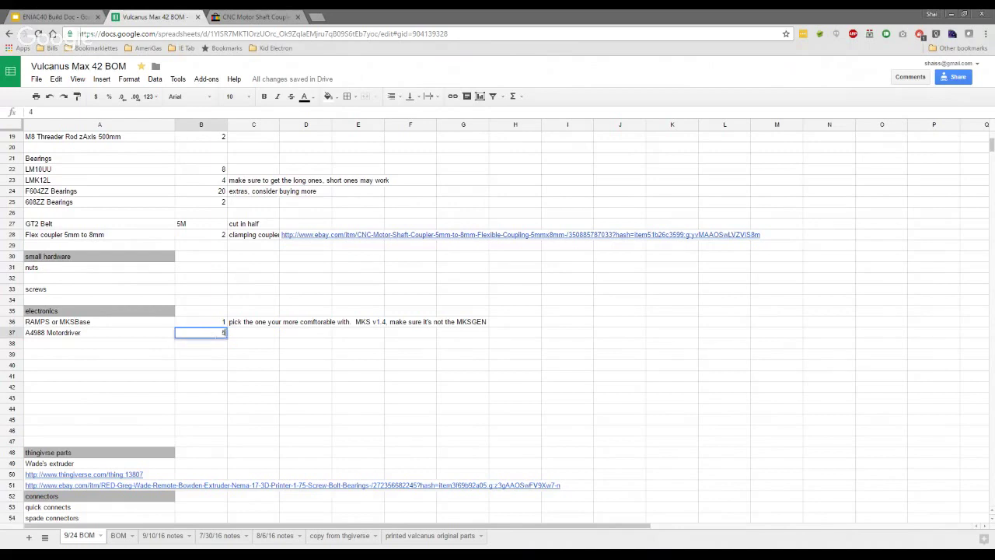
Add the comment "order 6 for dual extrusion. Not needed if you have the MKSBase" to the A4988 Motordriver row in C37.
{"action": "left_click", "coordinate": [248, 340]}
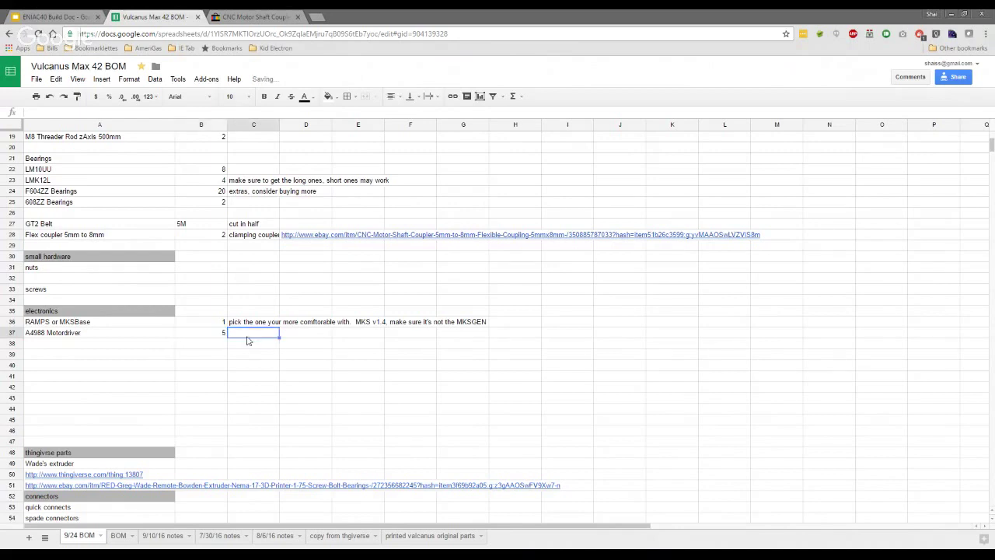
{"action": "type", "text": "order 6 for dual extrusion."}
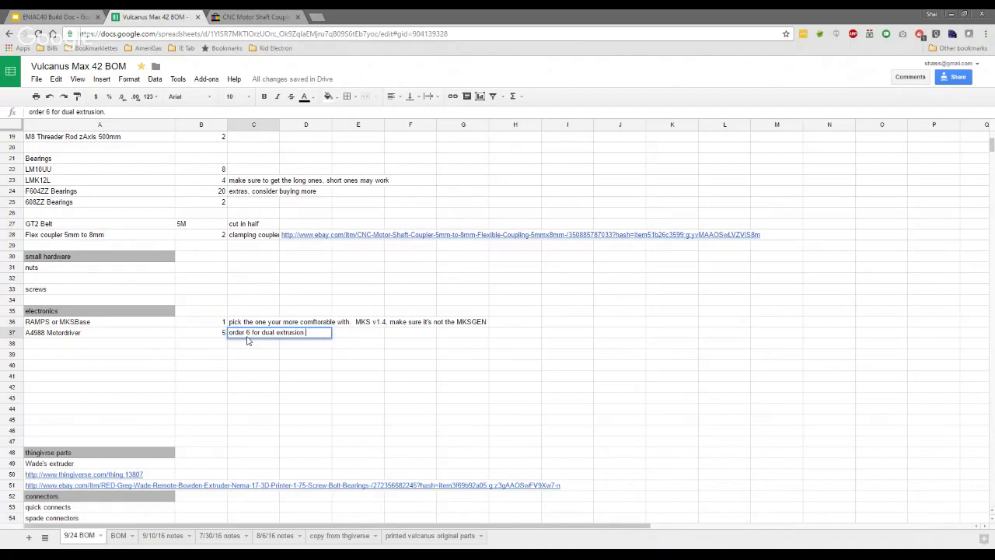
{"action": "key", "text": "Return"}
{"action": "left_click", "coordinate": [247, 336]}
{"action": "double_click", "coordinate": [247, 340]}
{"action": "type", "text": "Not need"}
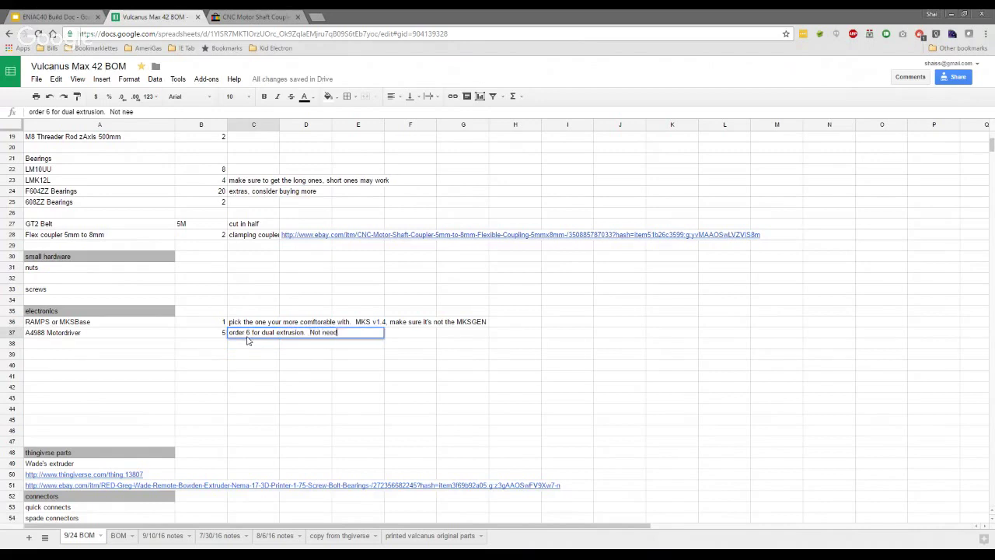
{"action": "type", "text": "ed if you have the MKSBase"}
{"action": "key", "text": "Return"}
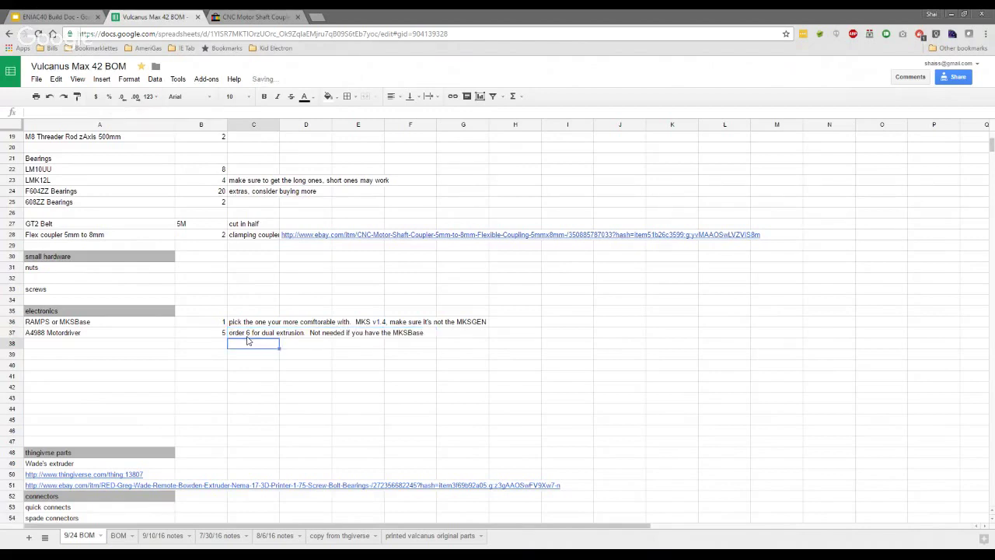
Add "e3d V6 Clone" in row 38 of the electronics section with quantity 1.
{"action": "key", "text": "Left"}
{"action": "key", "text": "Left"}
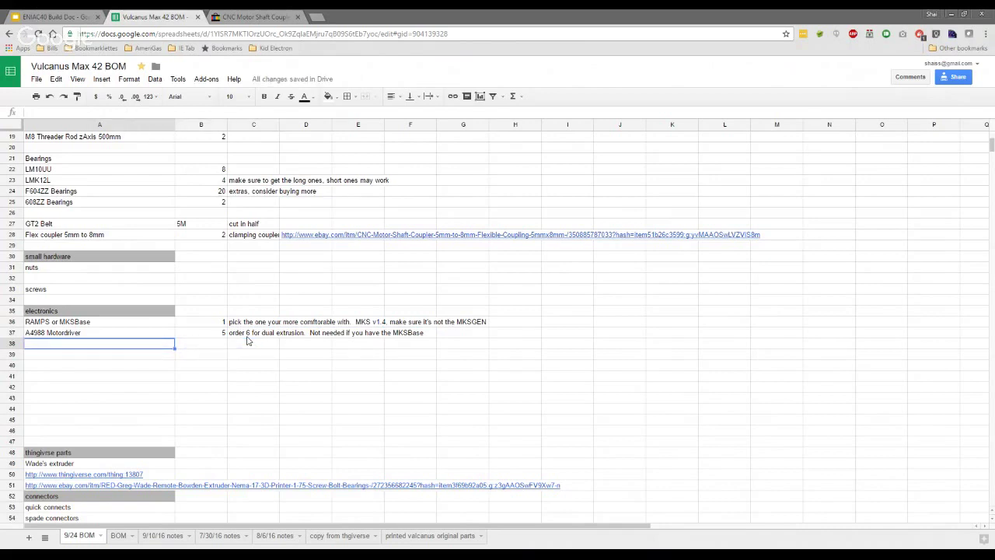
{"action": "type", "text": "e3d"}
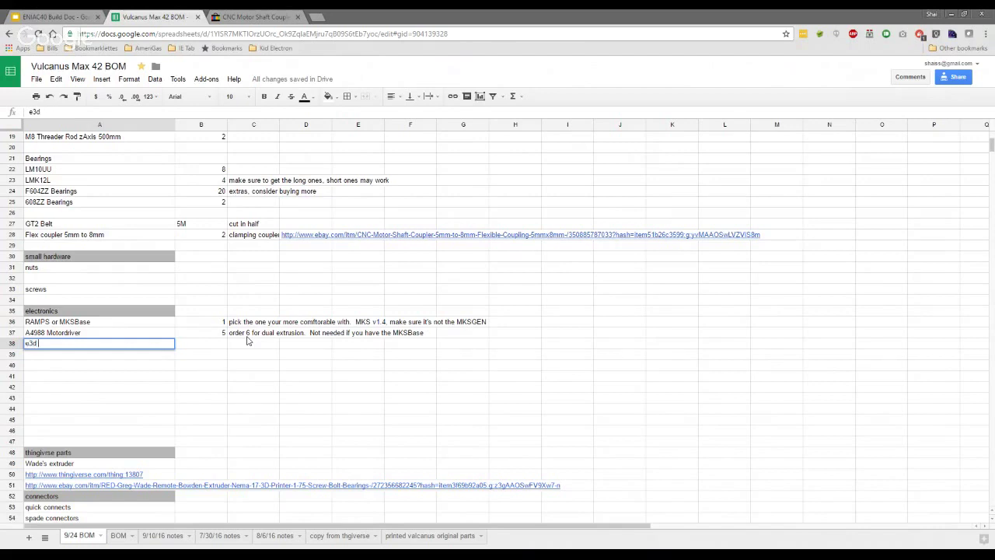
{"action": "type", "text": " V6 Clone"}
{"action": "key", "text": "Return"}
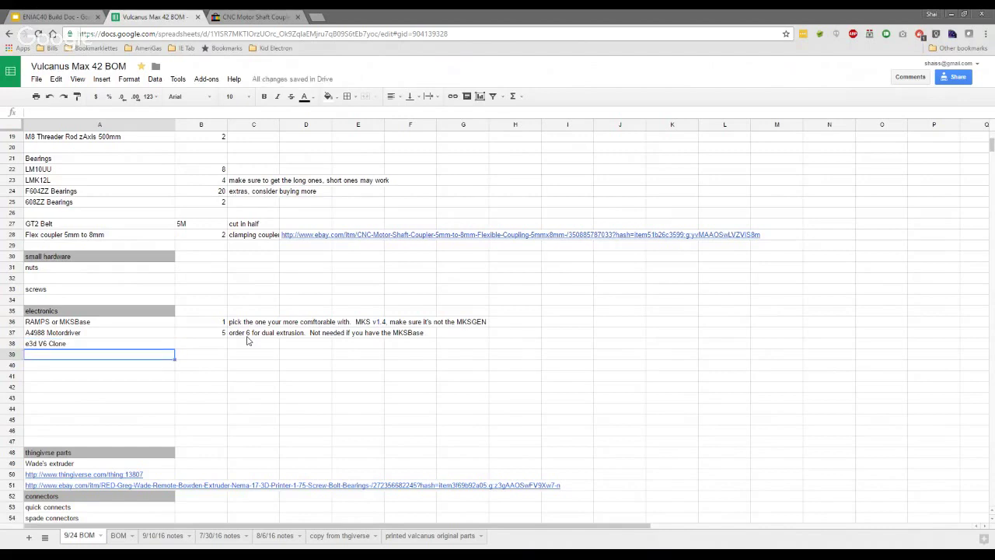
{"action": "key", "text": "Right"}
{"action": "key", "text": "Up"}
{"action": "type", "text": "1"}
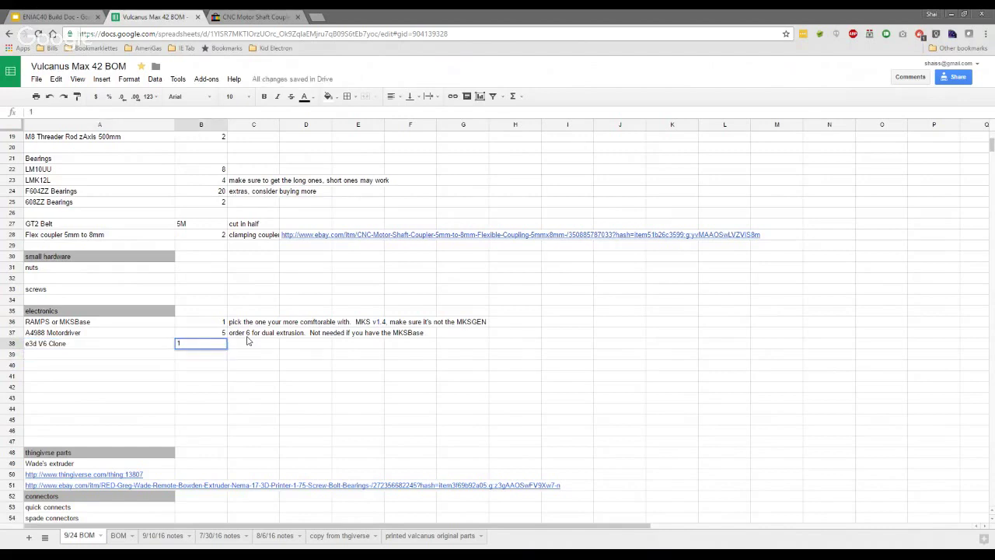
{"action": "key", "text": "Return"}
{"action": "key", "text": "Left"}
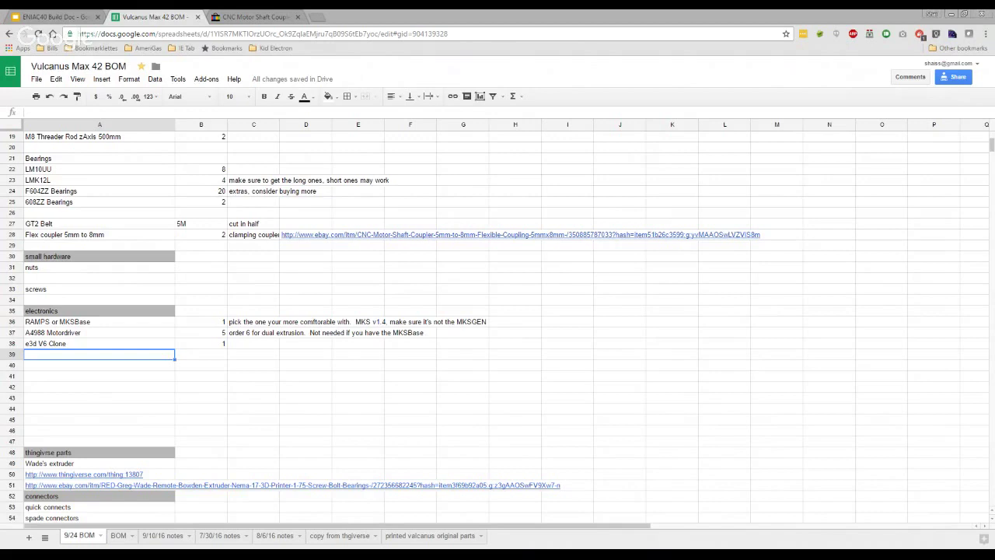
Add the comment "mixed results depending on heatbreak" to the e3d V6 Clone row in C38.
{"action": "left_click", "coordinate": [134, 347]}
{"action": "left_click", "coordinate": [242, 348]}
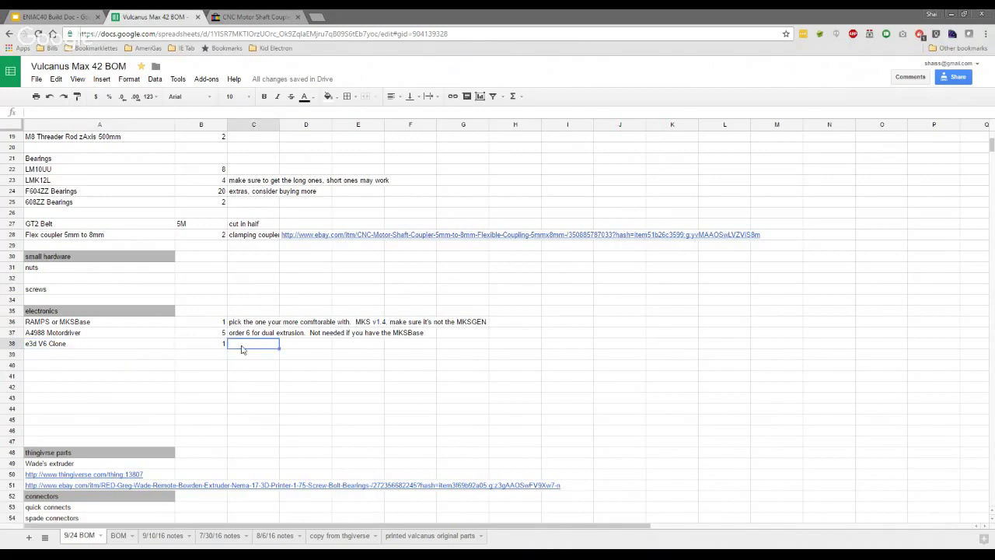
{"action": "key", "text": "Down"}
{"action": "key", "text": "Left"}
{"action": "key", "text": "Left"}
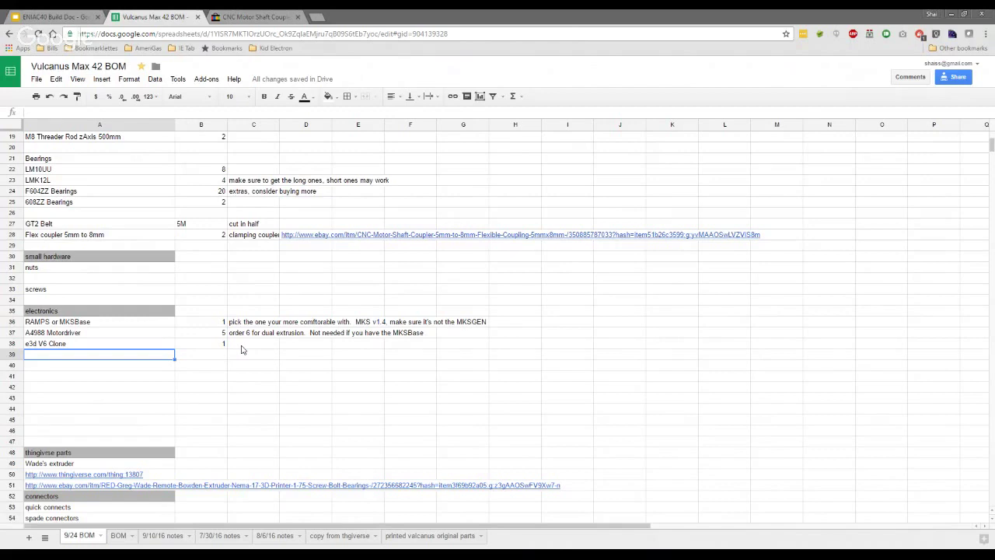
{"action": "key", "text": "Up"}
{"action": "key", "text": "Down"}
{"action": "key", "text": "Up"}
{"action": "key", "text": "Right"}
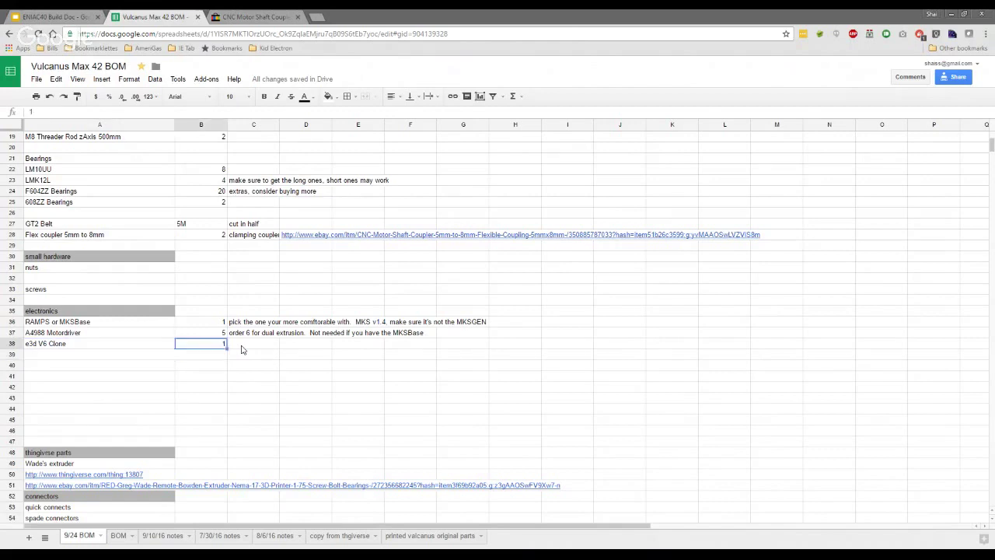
{"action": "key", "text": "Right"}
{"action": "type", "text": "mix"}
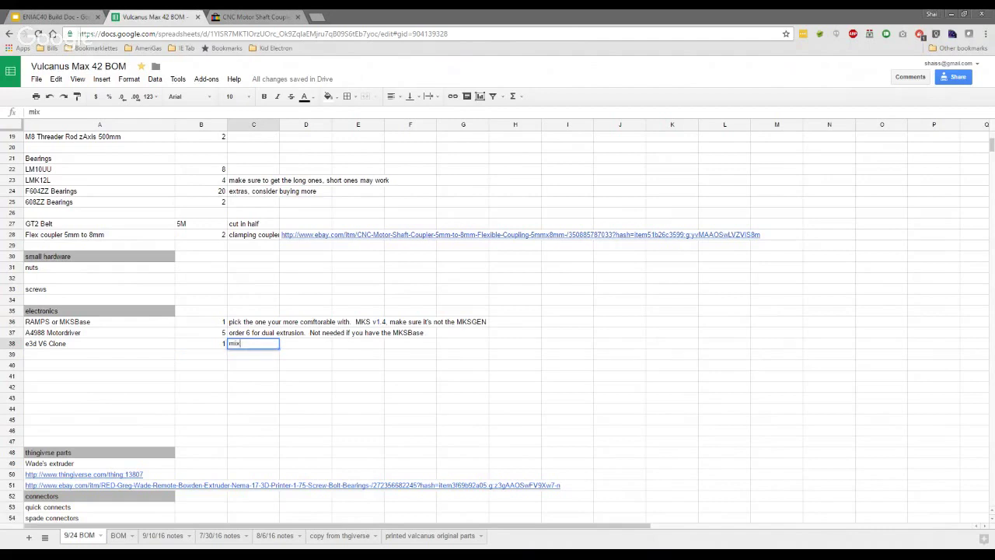
{"action": "type", "text": "ed results depending on "}
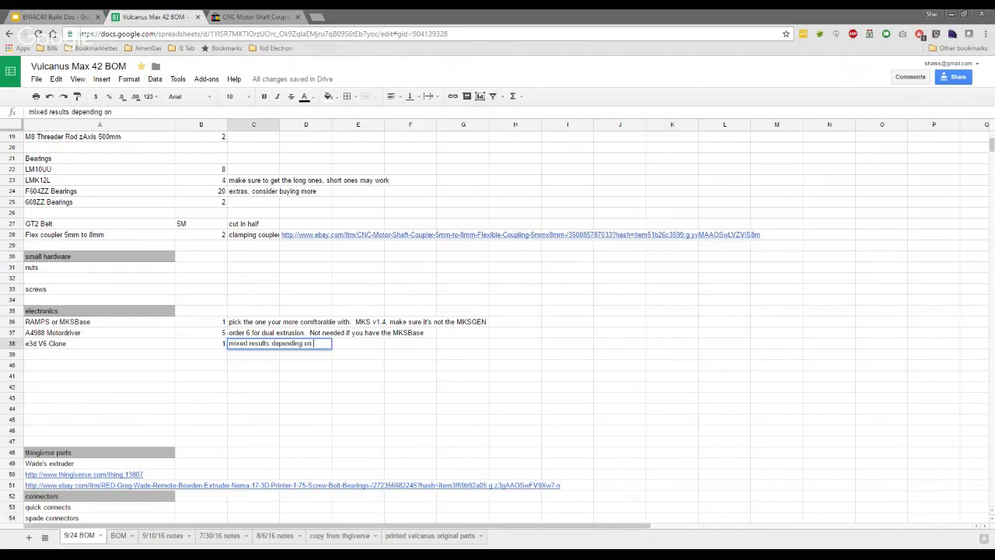
{"action": "type", "text": "heatbreak"}
{"action": "key", "text": "Return"}
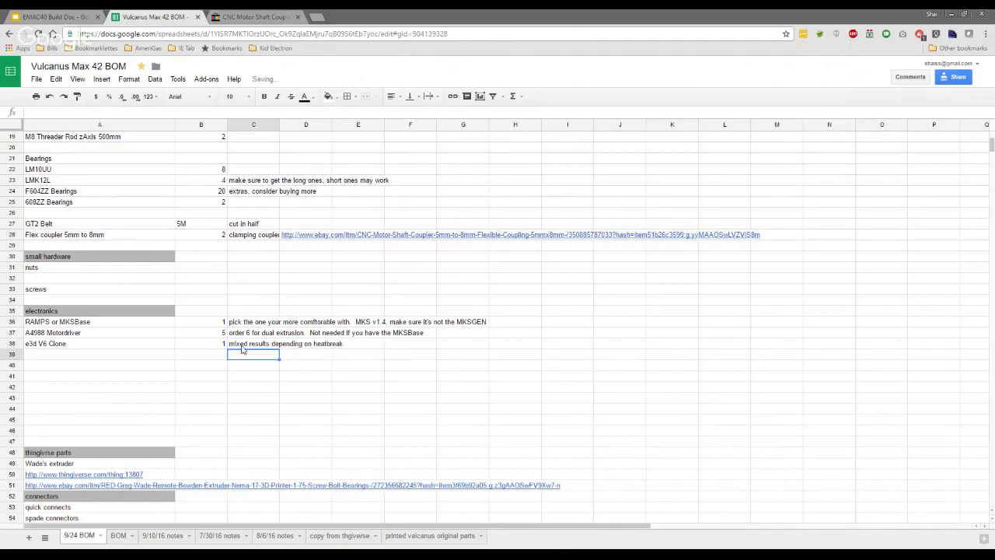
{"action": "key", "text": "Left"}
{"action": "key", "text": "Left"}
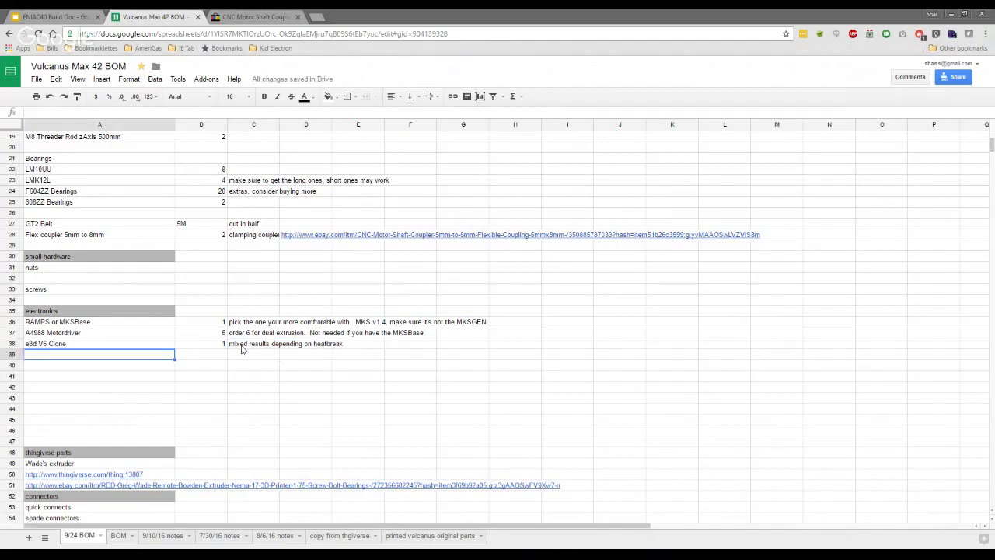
{"action": "key", "text": "Right"}
{"action": "key", "text": "Right"}
{"action": "key", "text": "Up"}
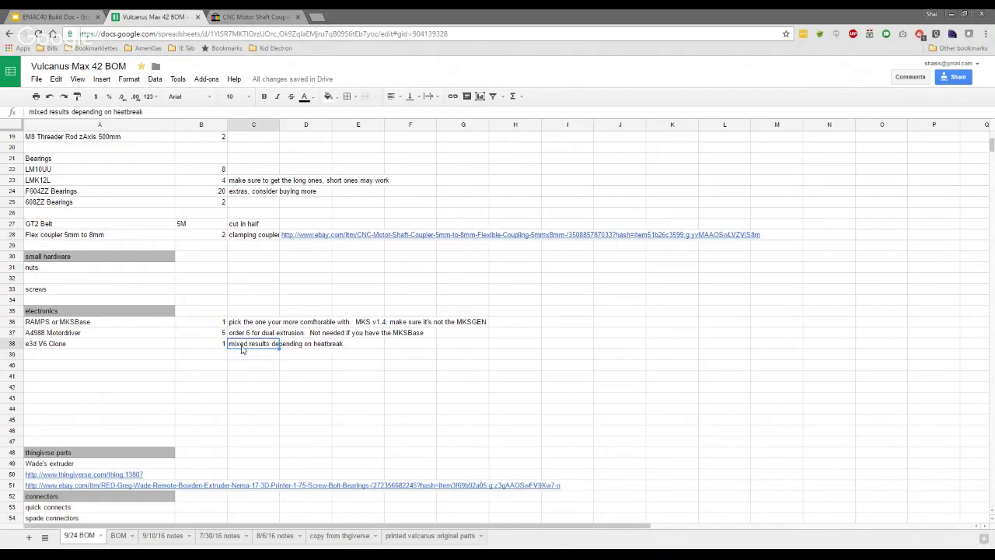
{"action": "type", "text": "."}
{"action": "key", "text": "Escape"}
{"action": "key", "text": "Down"}
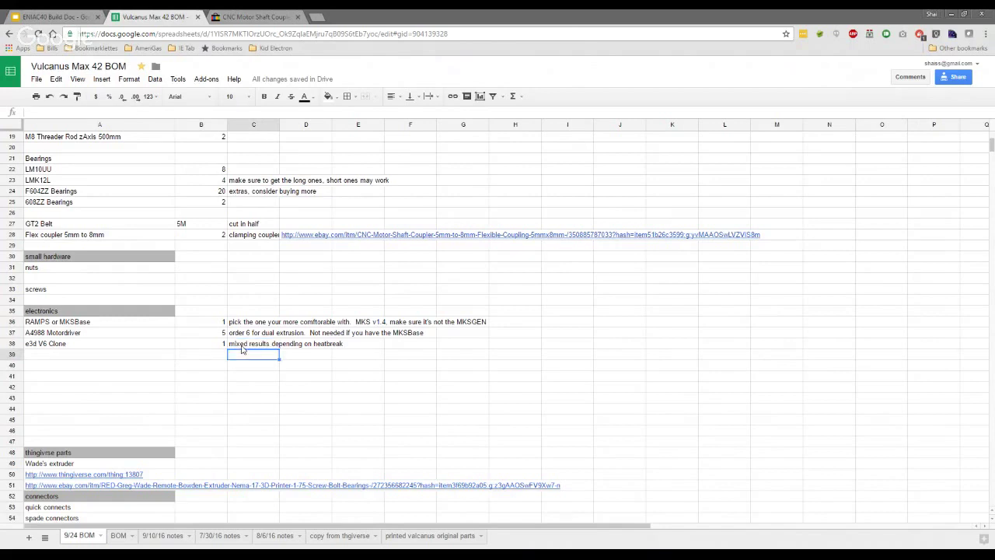
Add "e3d Genuine heatbreak" in row 39 of the electronics section with quantity 1.
{"action": "key", "text": "Left"}
{"action": "key", "text": "Left"}
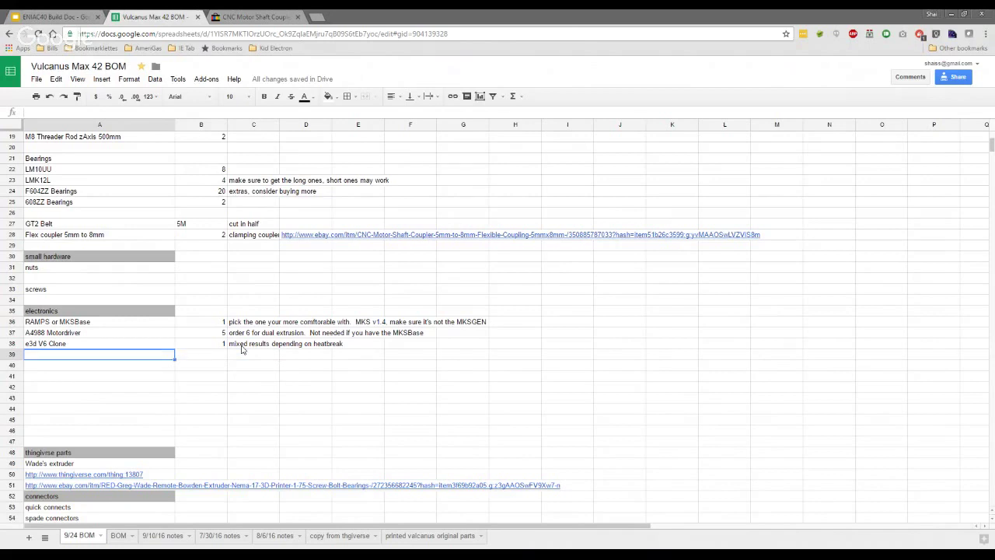
{"action": "type", "text": "Heat"}
{"action": "key", "text": "BackSpace"}
{"action": "key", "text": "BackSpace"}
{"action": "key", "text": "BackSpace"}
{"action": "key", "text": "BackSpace"}
{"action": "type", "text": "e3d "}
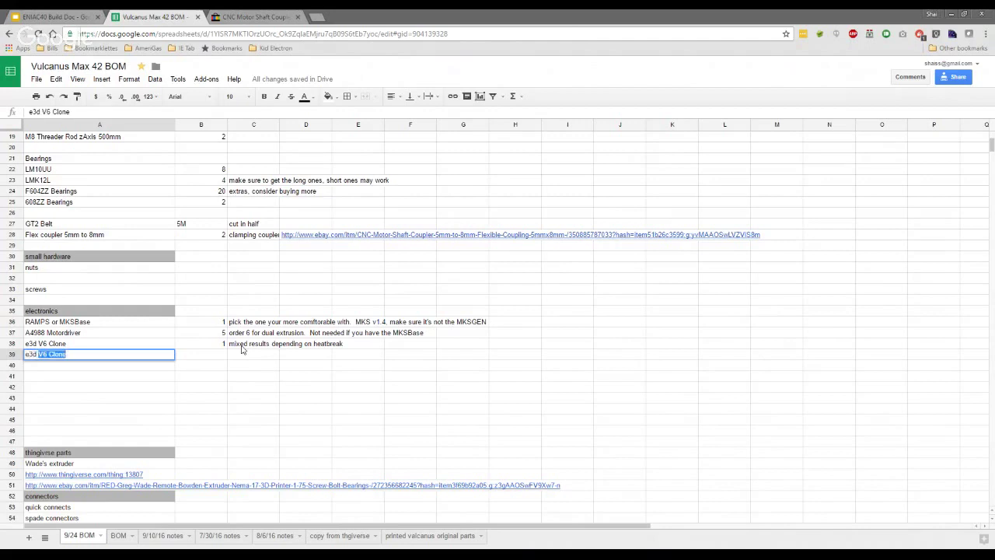
{"action": "type", "text": "Genuine heatbreak"}
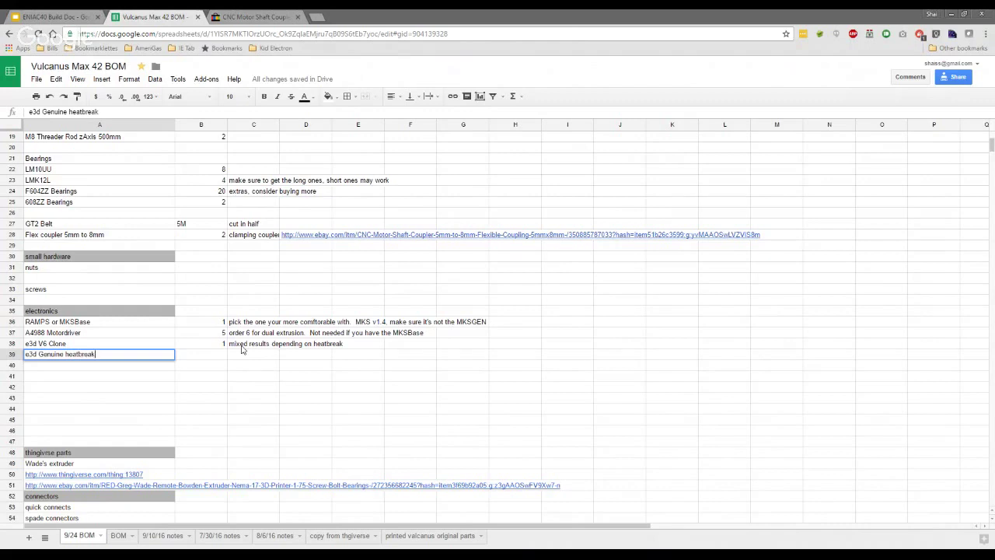
{"action": "key", "text": "Tab"}
{"action": "type", "text": "1"}
{"action": "key", "text": "Tab"}
Add the comment "optional, based on your experiences with the clone heatbreak" to the e3d Genuine heatbreak row in C39.
{"action": "type", "text": "op"}
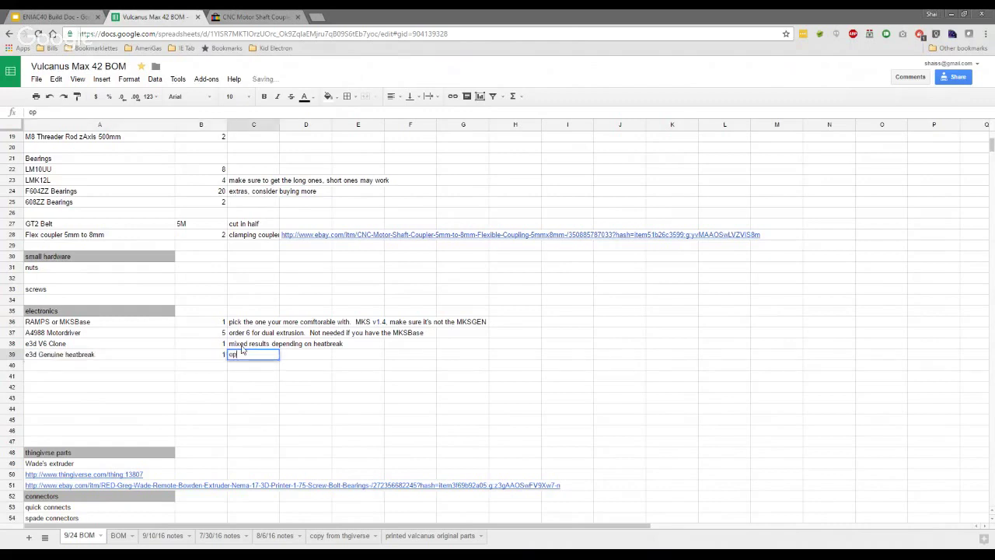
{"action": "type", "text": "tional, based on your experiences with the clone heatbreak"}
{"action": "key", "text": "Return"}
Add "e3d volcano eruption pack" in row 40 of the electronics section with quantity 1.
{"action": "key", "text": "Left"}
{"action": "key", "text": "Left"}
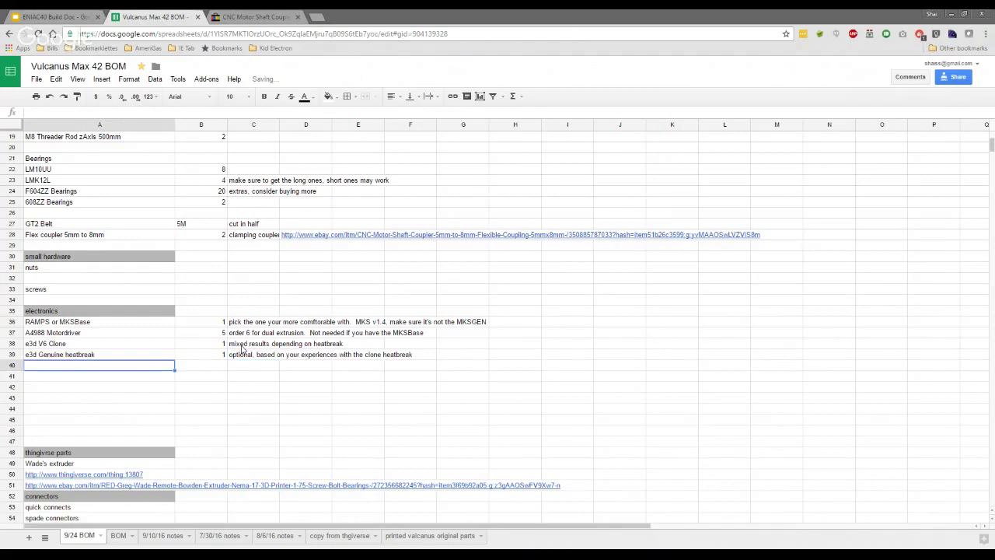
{"action": "type", "text": "e3"}
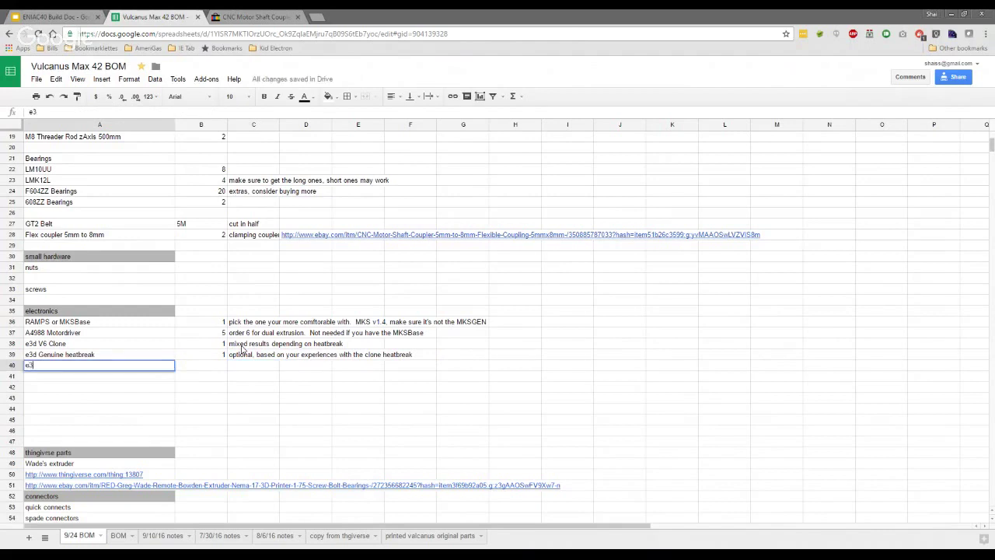
{"action": "type", "text": "d volcano euuption pack"}
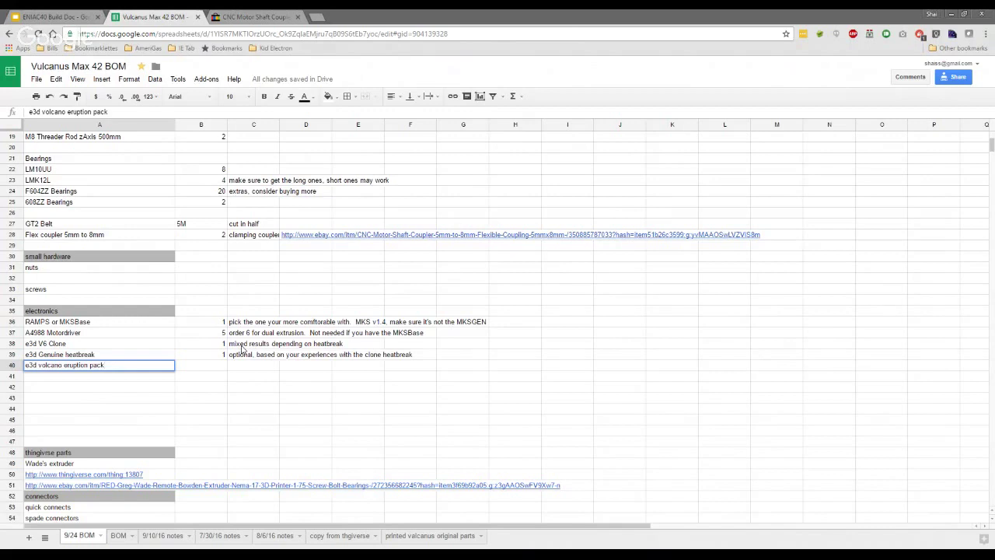
{"action": "key", "text": "Tab"}
{"action": "type", "text": "1"}
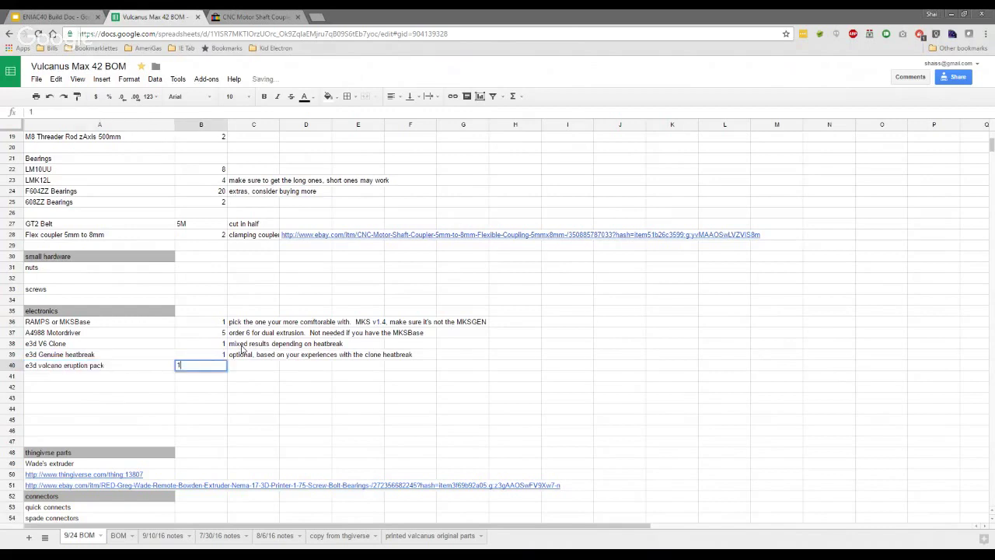
{"action": "key", "text": "Tab"}
{"action": "key", "text": "Left"}
{"action": "key", "text": "Down"}
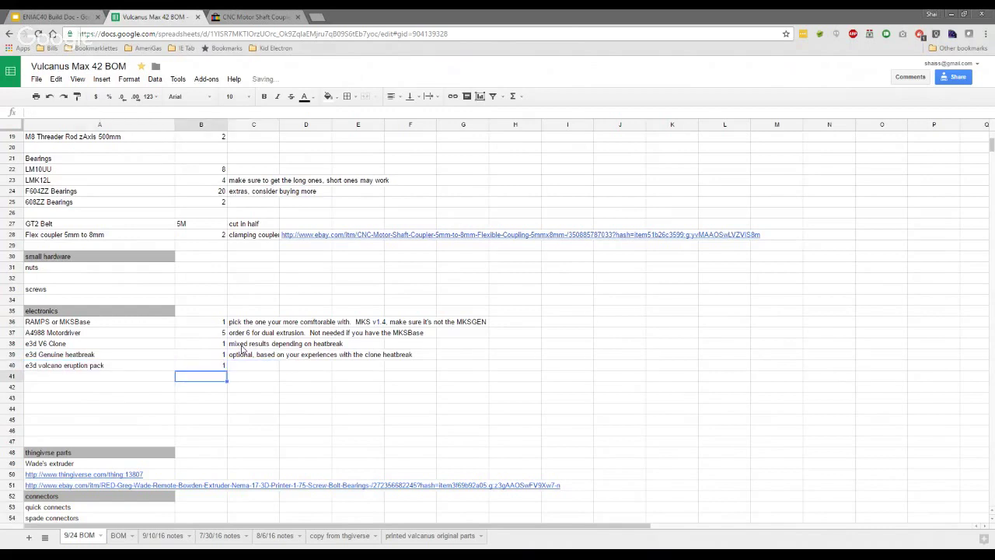
{"action": "key", "text": "Left"}
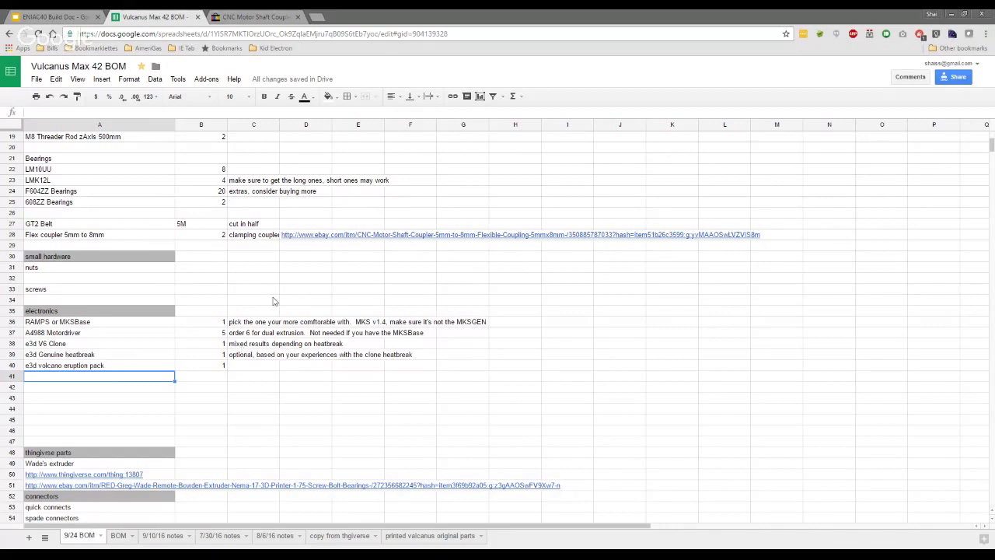
Consult the electronics list on the BOM sheet and add "Thermistors" with quantity 1 in row 41 of the 9/24 BOM sheet.
{"action": "left_click", "coordinate": [118, 536]}
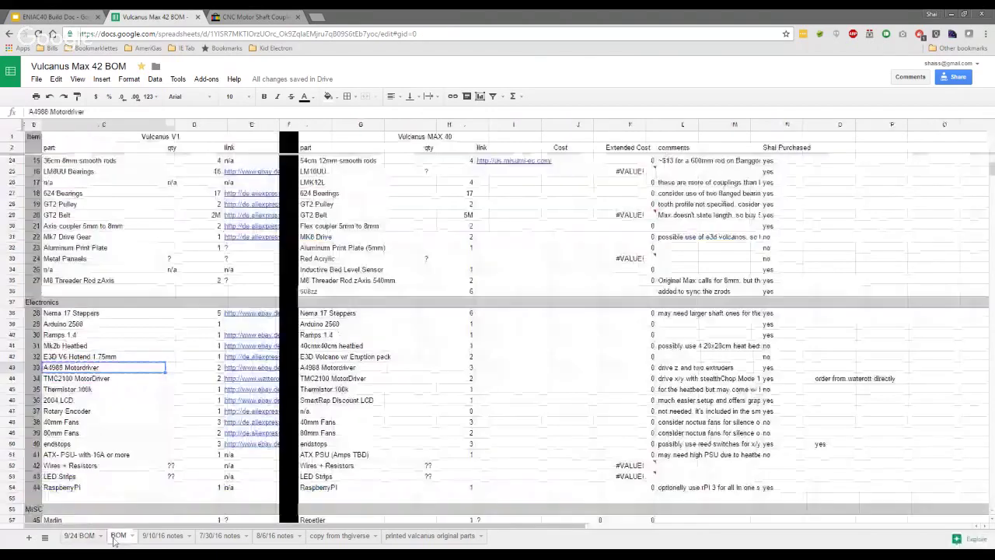
{"action": "left_click", "coordinate": [100, 400]}
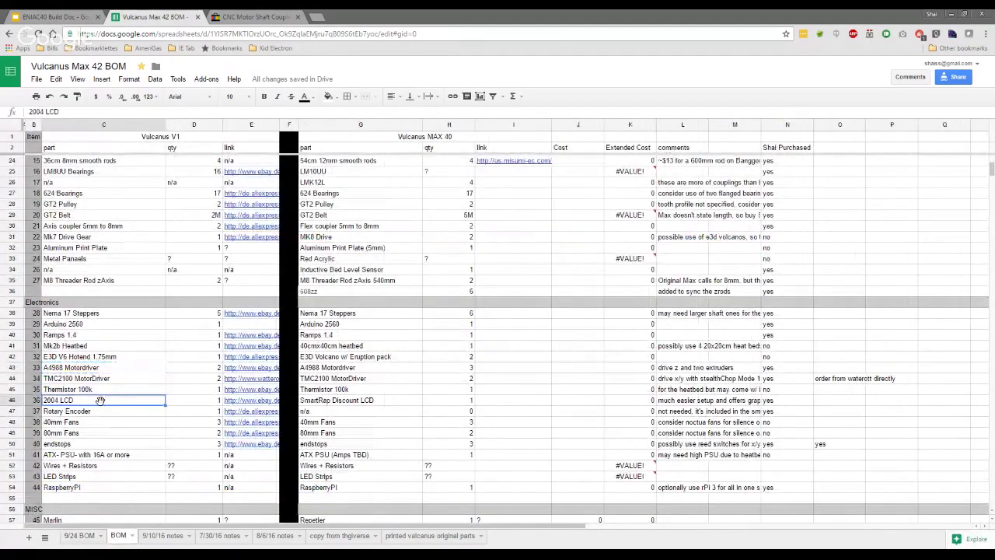
{"action": "left_click", "coordinate": [79, 535]}
{"action": "left_click", "coordinate": [155, 376]}
{"action": "type", "text": "Thermistors"}
{"action": "key", "text": "Tab"}
{"action": "type", "text": "1"}
{"action": "key", "text": "Tab"}
Add the comment "100K thermistor, will need 2 if your heatbed doesn't come with one" to the Thermistors row in C41.
{"action": "type", "text": "100K therm"}
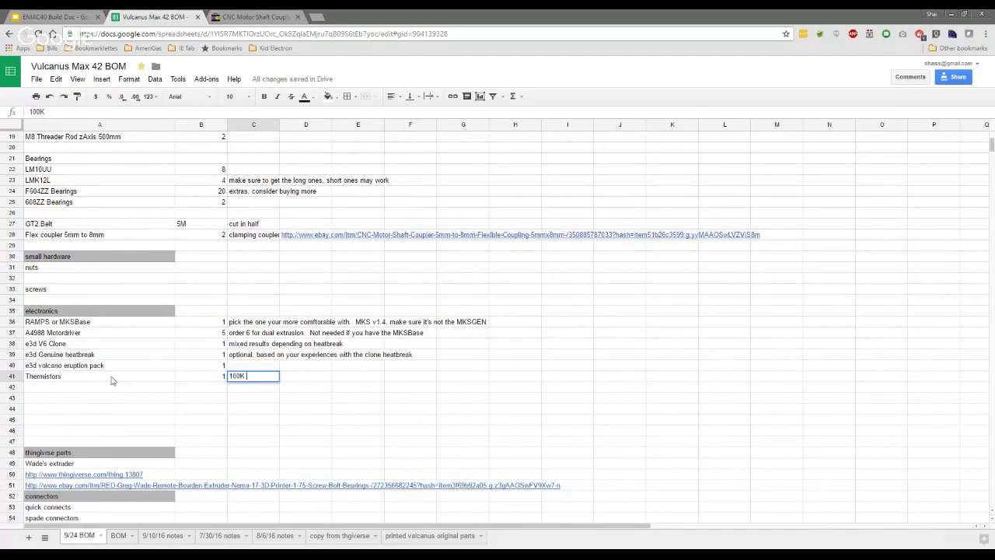
{"action": "type", "text": "istor"}
{"action": "key", "text": "Left"}
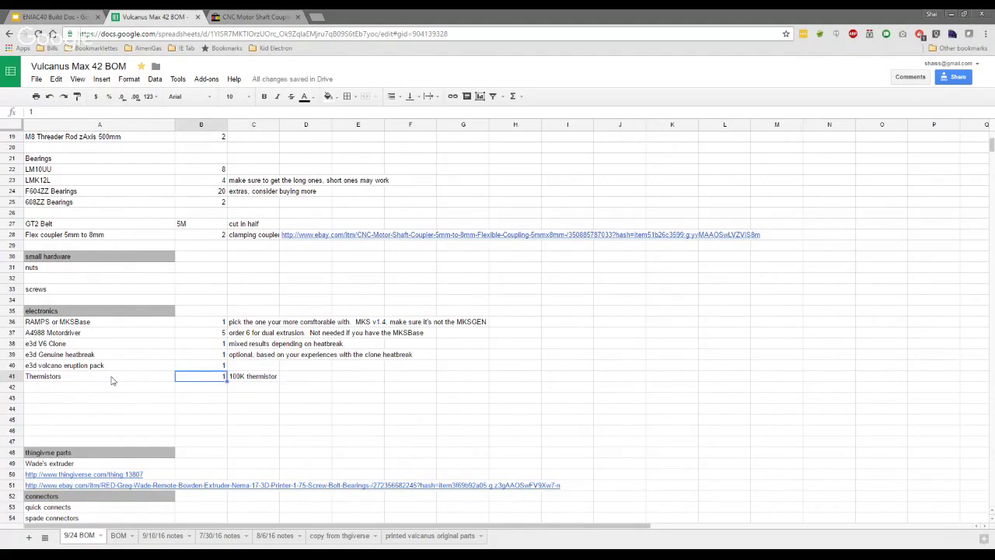
{"action": "key", "text": "Right"}
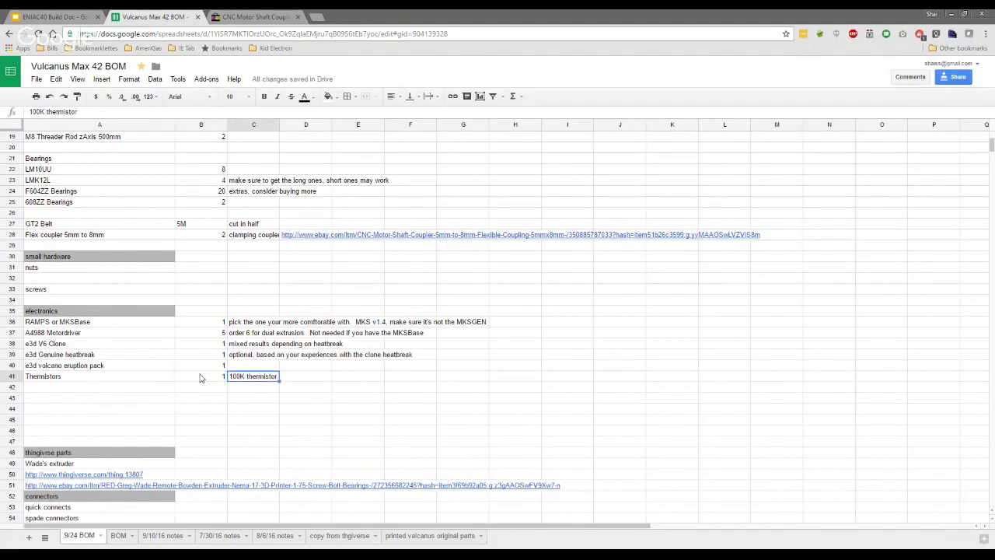
{"action": "left_click", "coordinate": [79, 111]}
{"action": "type", "text": ", will"}
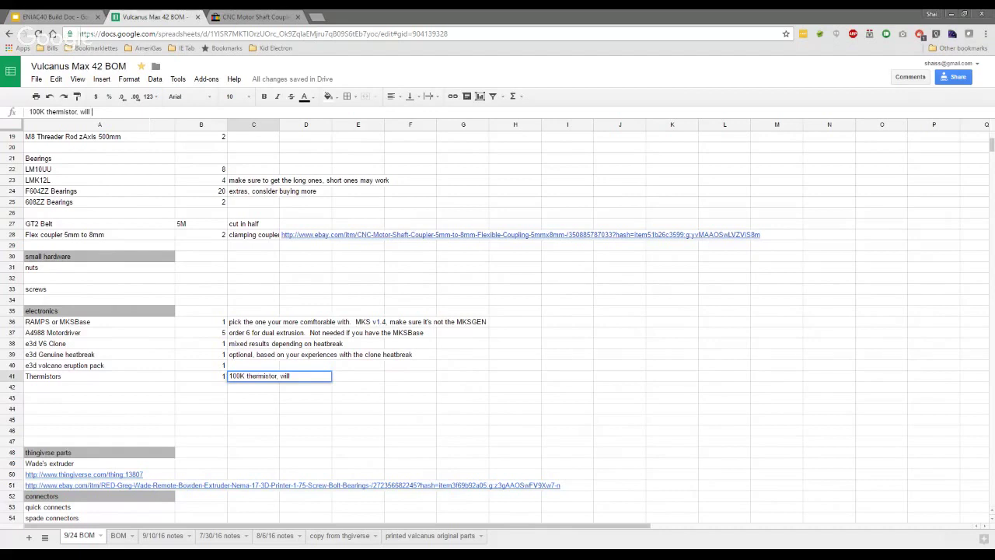
{"action": "type", "text": "need 2 if your heatbed doesn't come with one"}
{"action": "key", "text": "Return"}
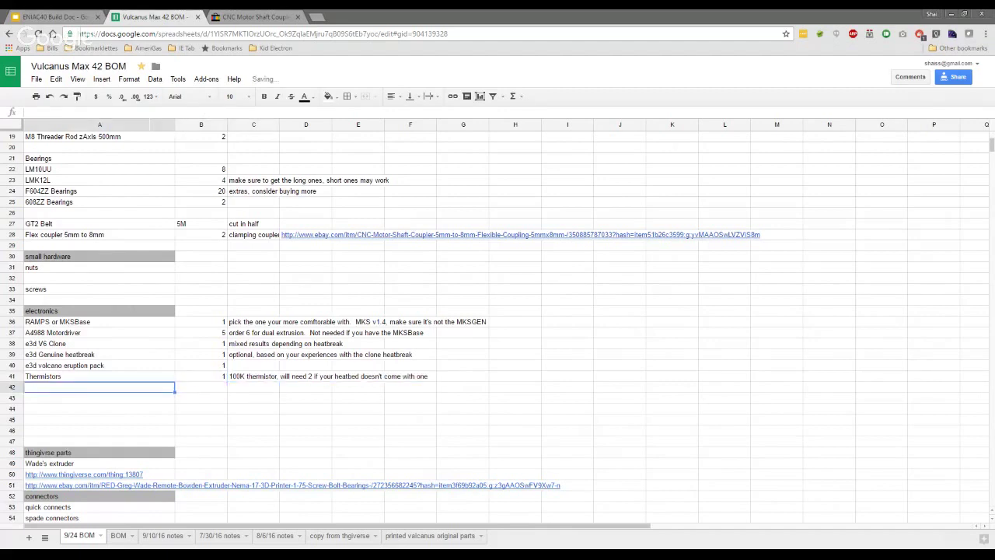
Add "Heatbed" in row 42 of the electronics section with quantity 1.
{"action": "type", "text": "Heatbed"}
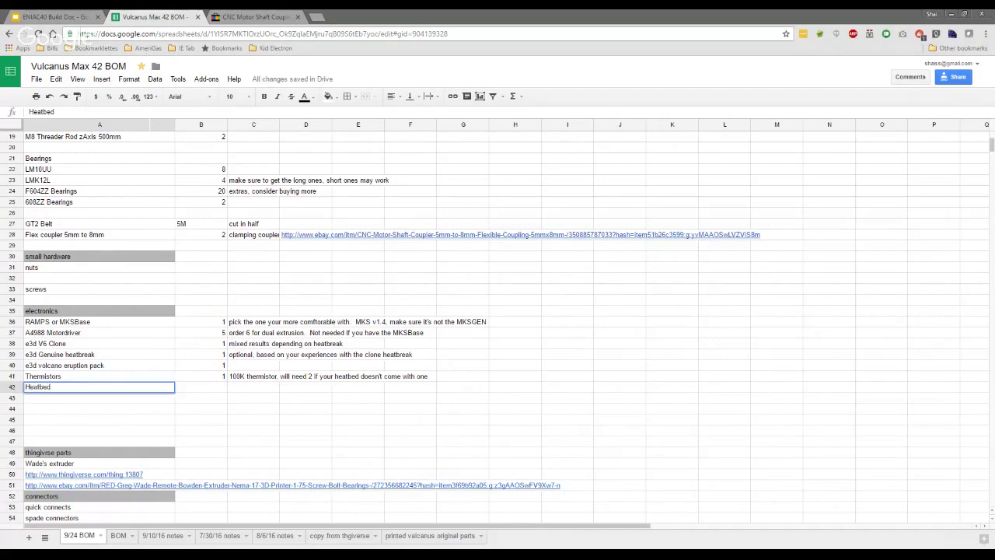
{"action": "key", "text": "Tab"}
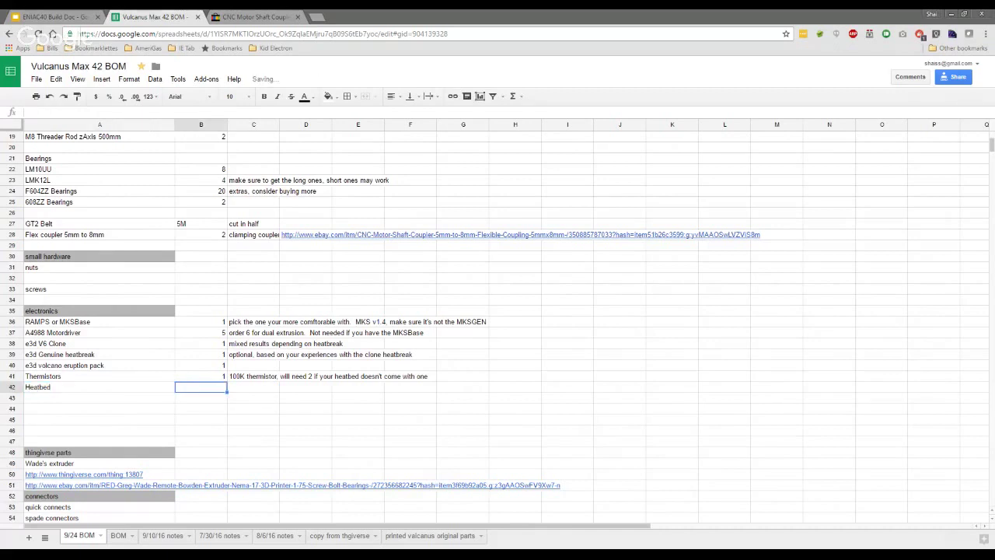
{"action": "type", "text": "1"}
{"action": "key", "text": "Tab"}
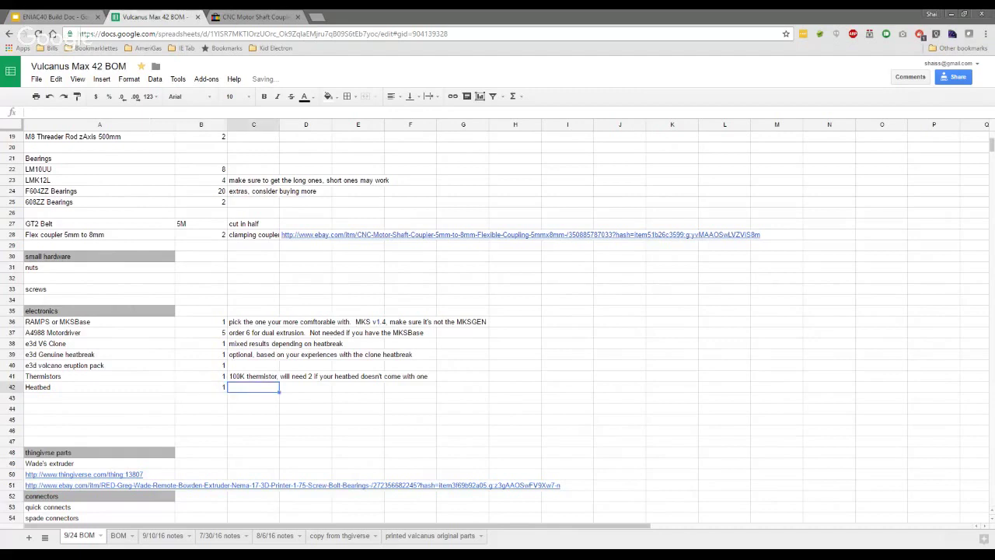
Rename the Thermistors entry in A41 to "100K Thermistor".
{"action": "key", "text": "Left"}
{"action": "key", "text": "Left"}
{"action": "key", "text": "Return"}
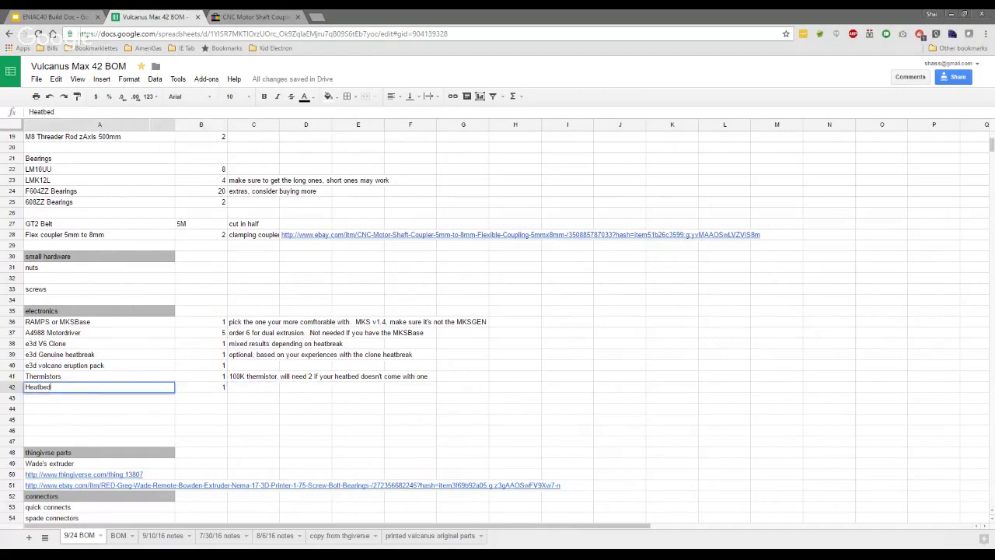
{"action": "key", "text": "Return"}
{"action": "key", "text": "Up"}
{"action": "key", "text": "Up"}
{"action": "key", "text": "Return"}
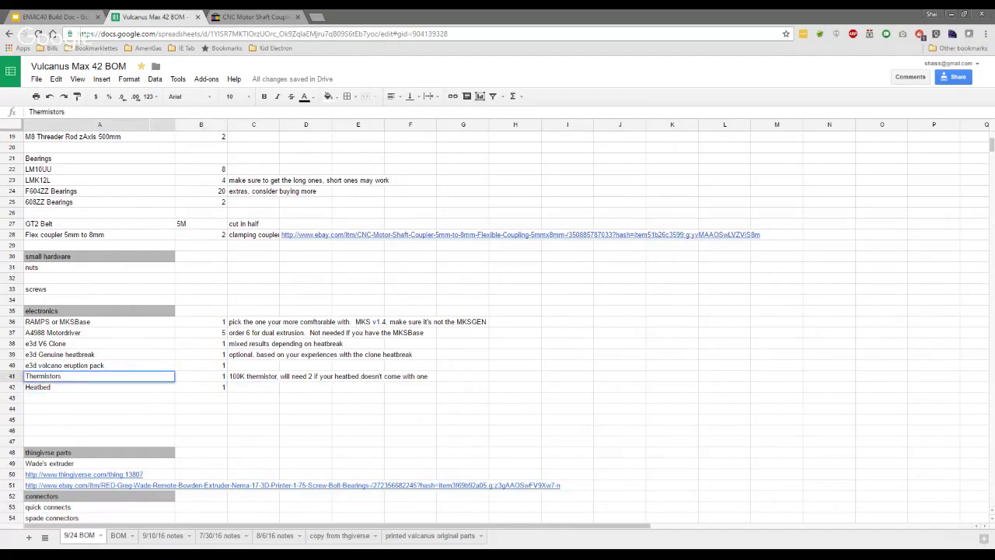
{"action": "type", "text": "100K"}
{"action": "left_click_drag", "start_coordinate": [58, 376], "coordinate": [73, 376]}
{"action": "key", "text": "BackSpace"}
{"action": "key", "text": "Home"}
{"action": "type", "text": "100K"}
{"action": "key", "text": "Return"}
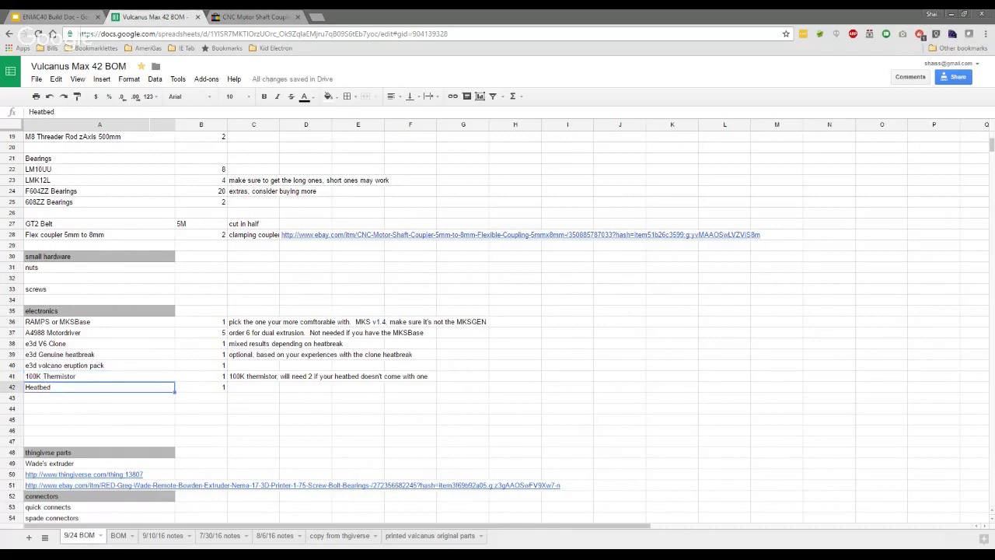
Write the comment "30x30 DC heatbed works fine. 40x40 dual zone mains" for the Heatbed row in C42.
{"action": "key", "text": "Right"}
{"action": "key", "text": "Right"}
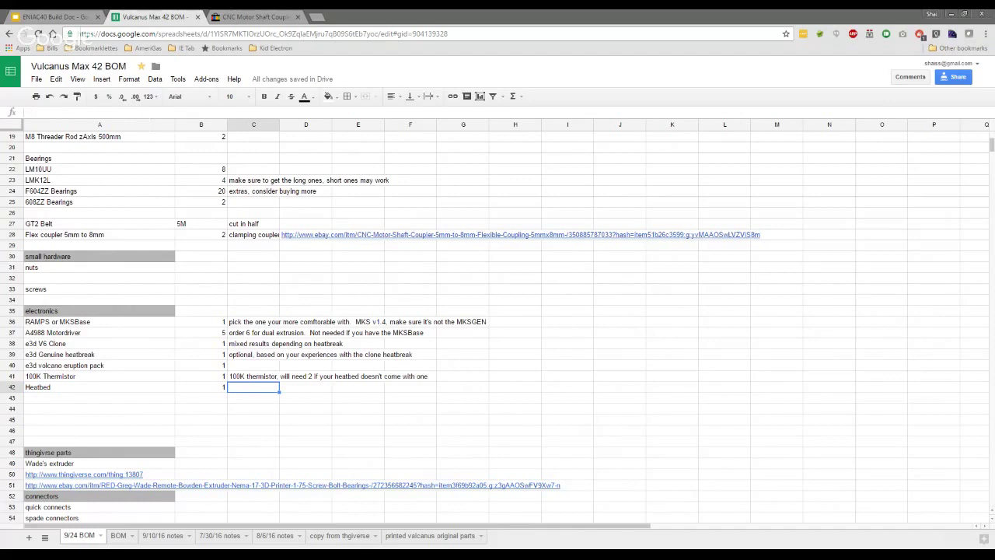
{"action": "type", "text": "30x30 DC heatbed"}
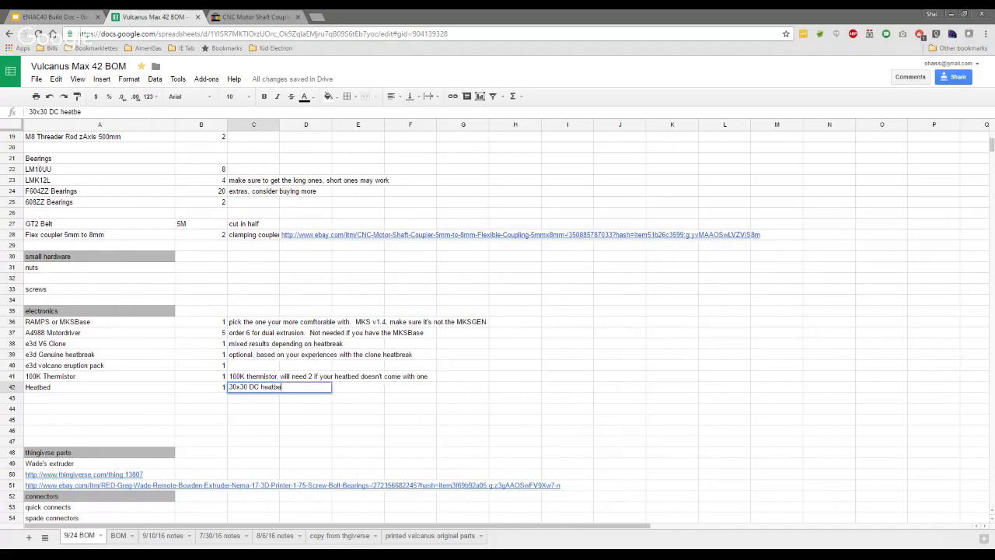
{"action": "type", "text": " works fine."}
{"action": "type", "text": "40x40"}
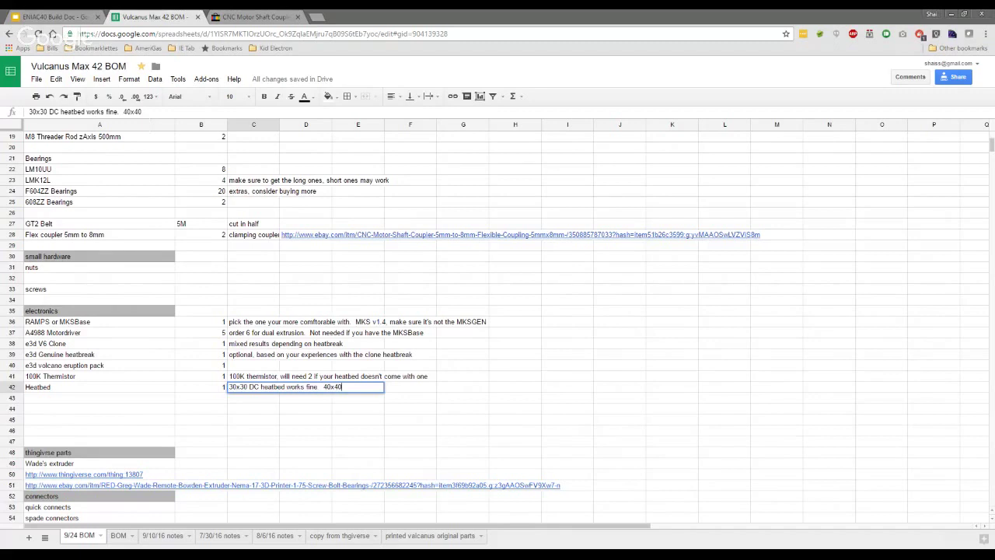
{"action": "type", "text": "dual zone mains "}
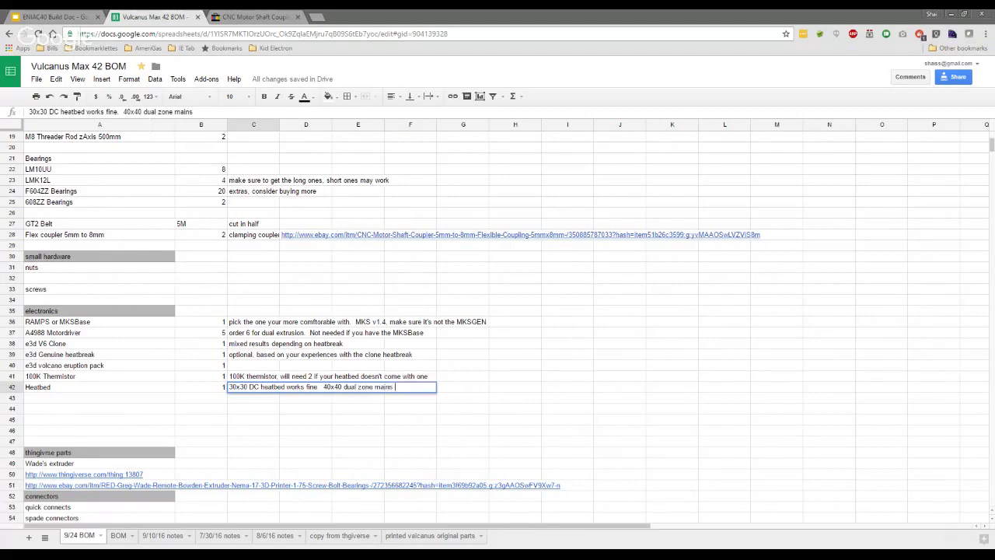
Complete the Heatbed row's note with "heatbed." and insert two blank rows above that row.
{"action": "type", "text": "heatbed."}
{"action": "left_click", "coordinate": [90, 399]}
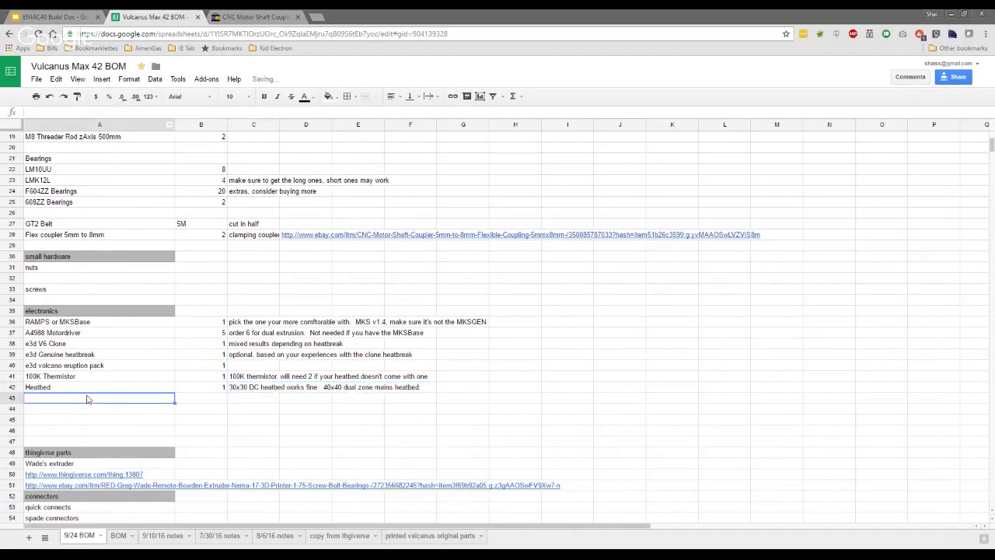
{"action": "right_click", "coordinate": [14, 393]}
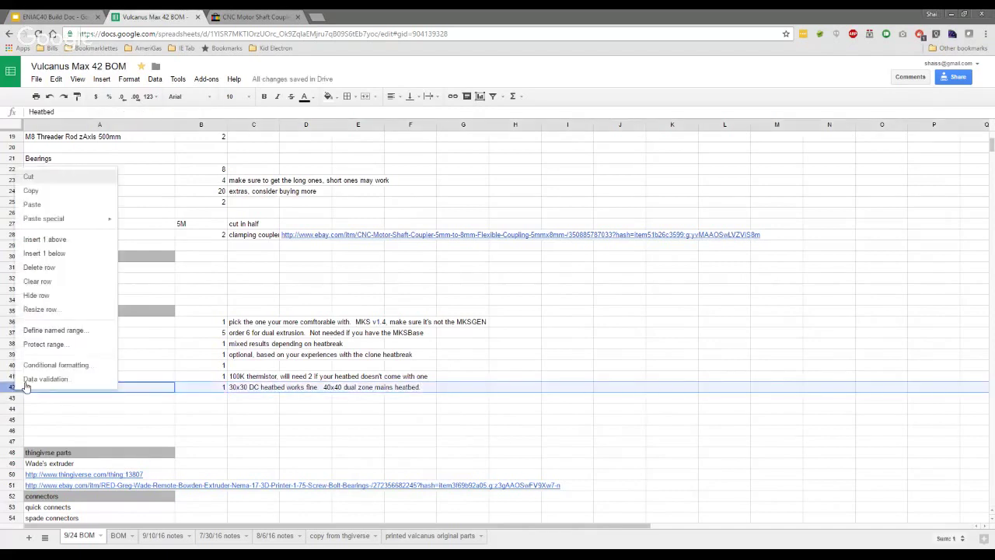
{"action": "left_click", "coordinate": [60, 247]}
{"action": "right_click", "coordinate": [13, 399]}
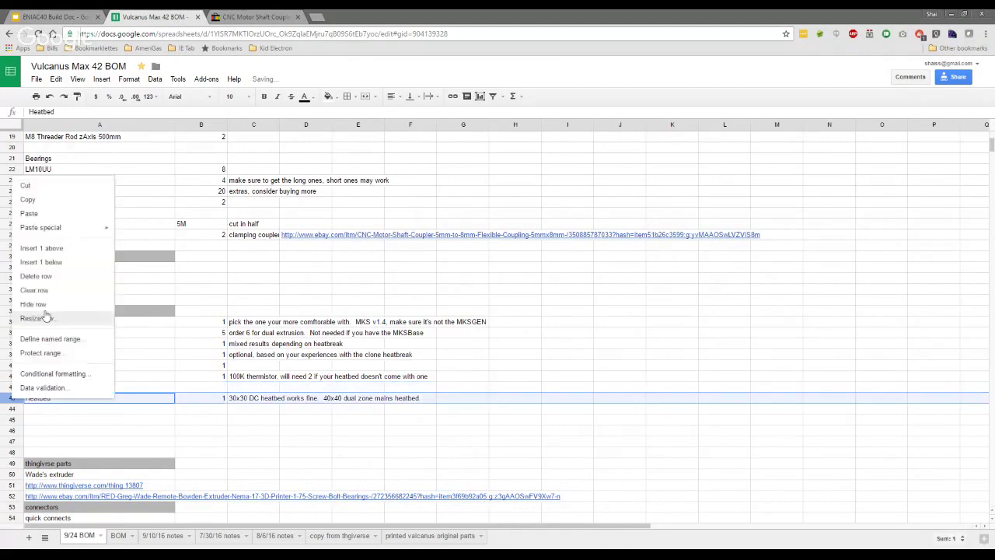
{"action": "left_click", "coordinate": [45, 248]}
Enter the label "Heatbed" in cell A43, in the blank row above the Heatbed item.
{"action": "left_click", "coordinate": [60, 396]}
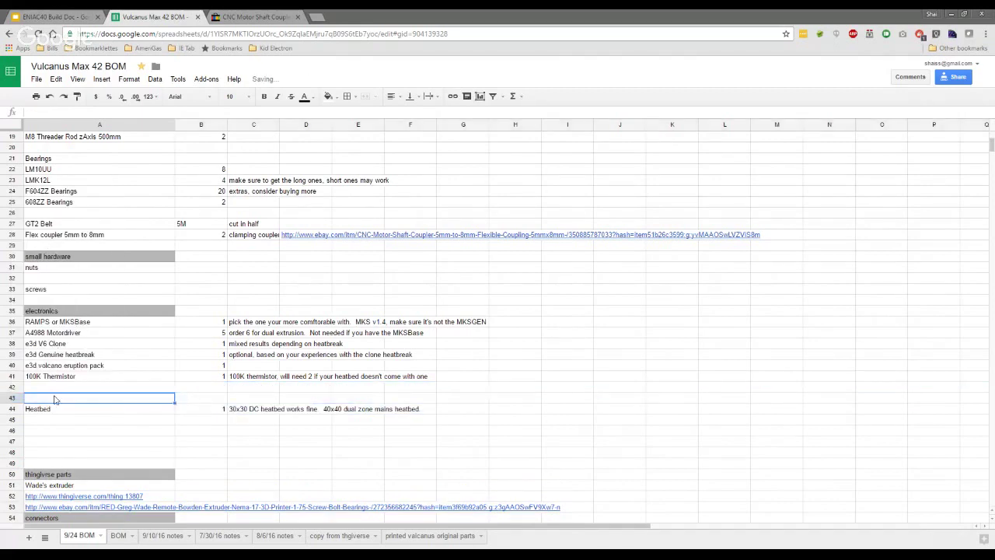
{"action": "type", "text": "Heat"}
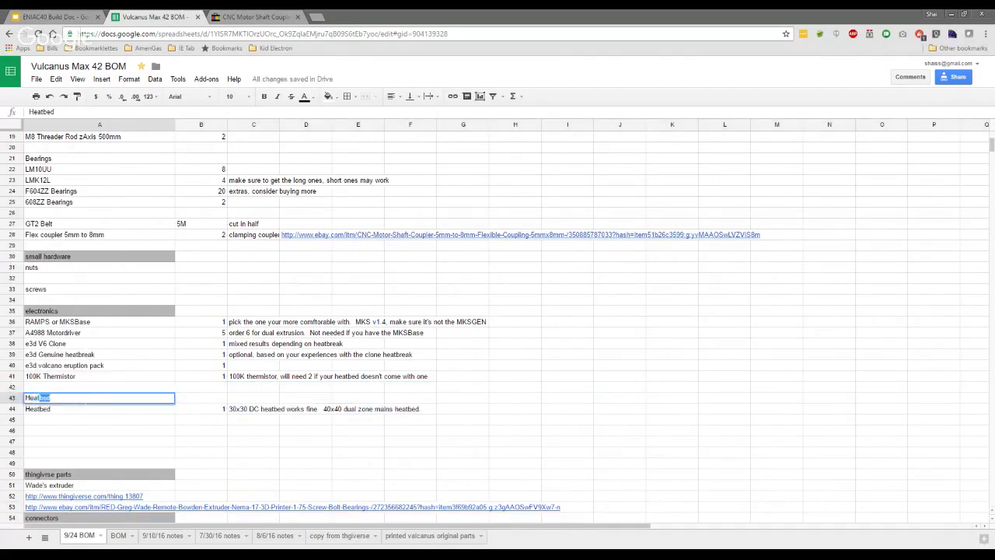
{"action": "key", "text": "Return"}
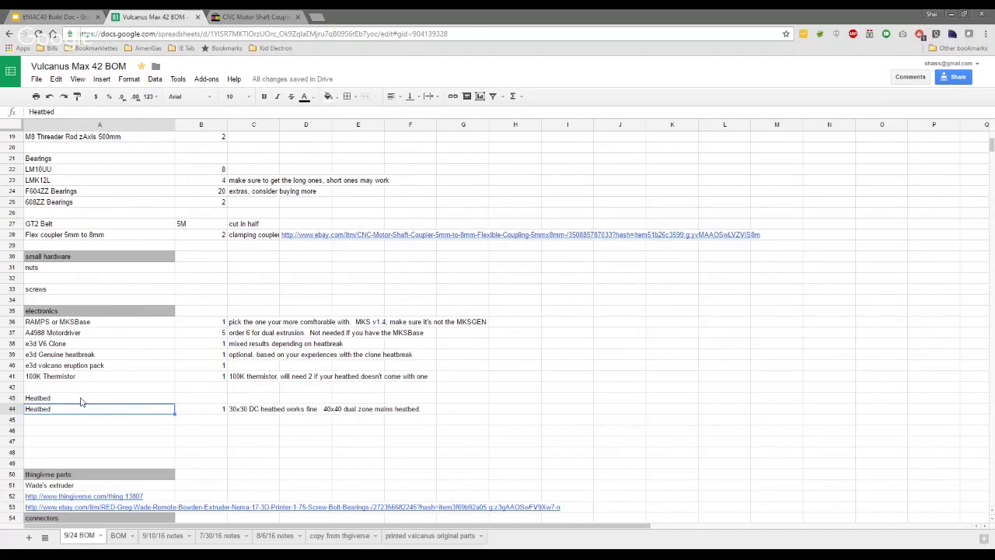
{"action": "left_click", "coordinate": [81, 399]}
{"action": "key", "text": "Return"}
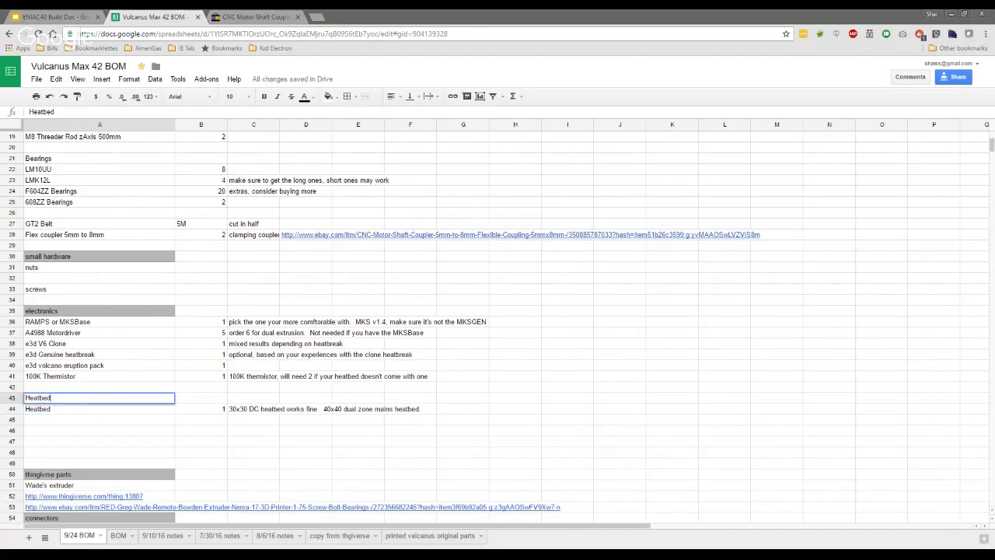
{"action": "key", "text": "Return"}
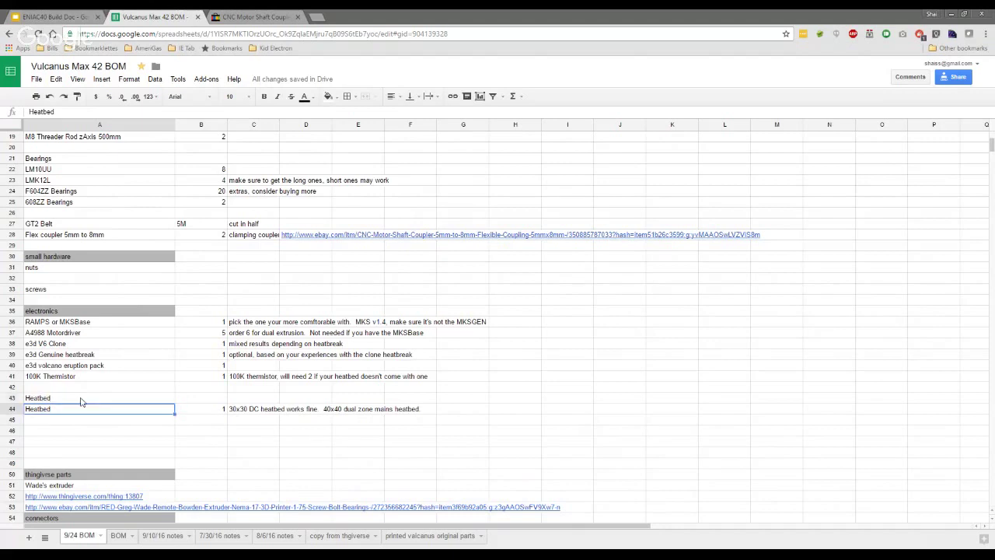
Copy the shaded "electronics" section header into cell A43 and change the copy's text to "Heatbed".
{"action": "left_click", "coordinate": [77, 311]}
{"action": "key", "text": "ctrl+c"}
{"action": "left_click", "coordinate": [62, 398]}
{"action": "key", "text": "ctrl+v"}
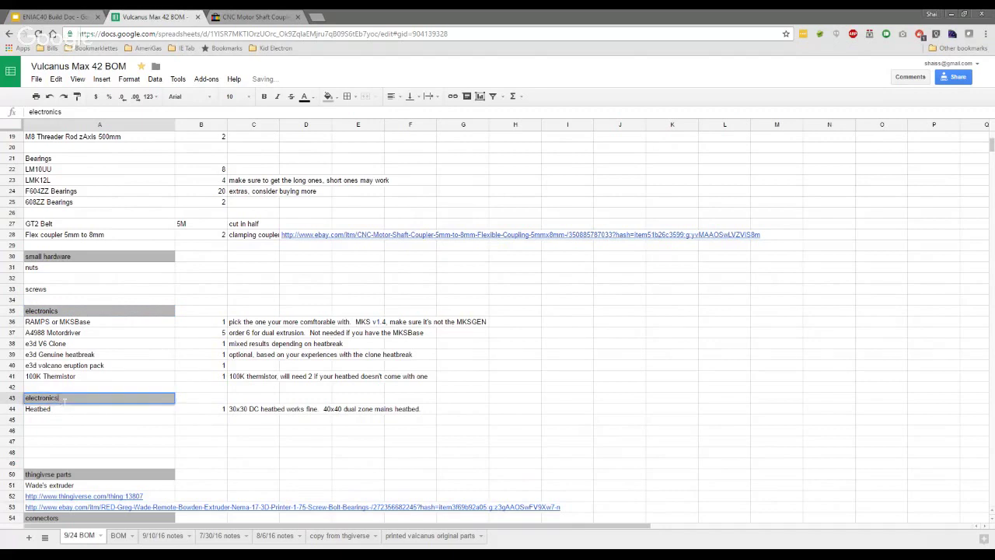
{"action": "type", "text": "Heatbed"}
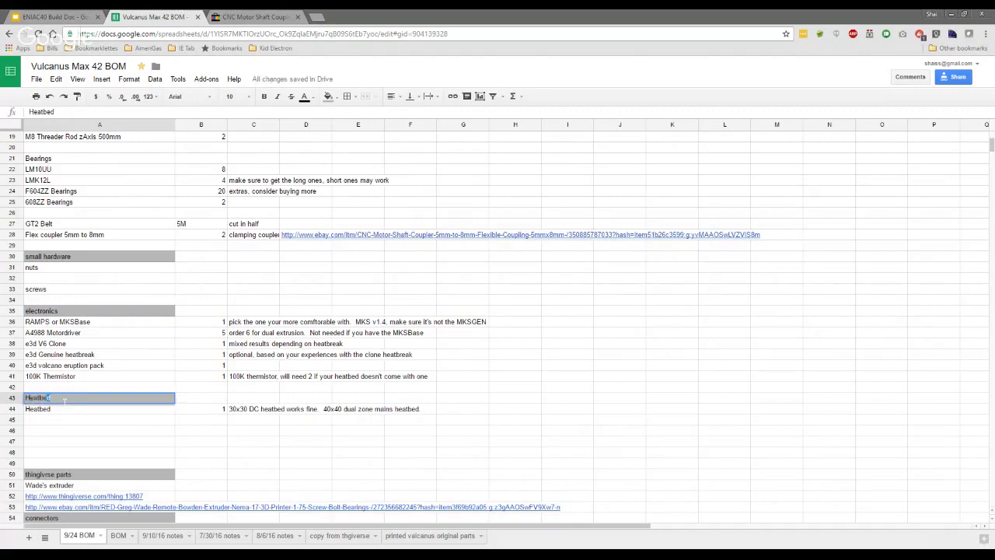
{"action": "key", "text": "Return"}
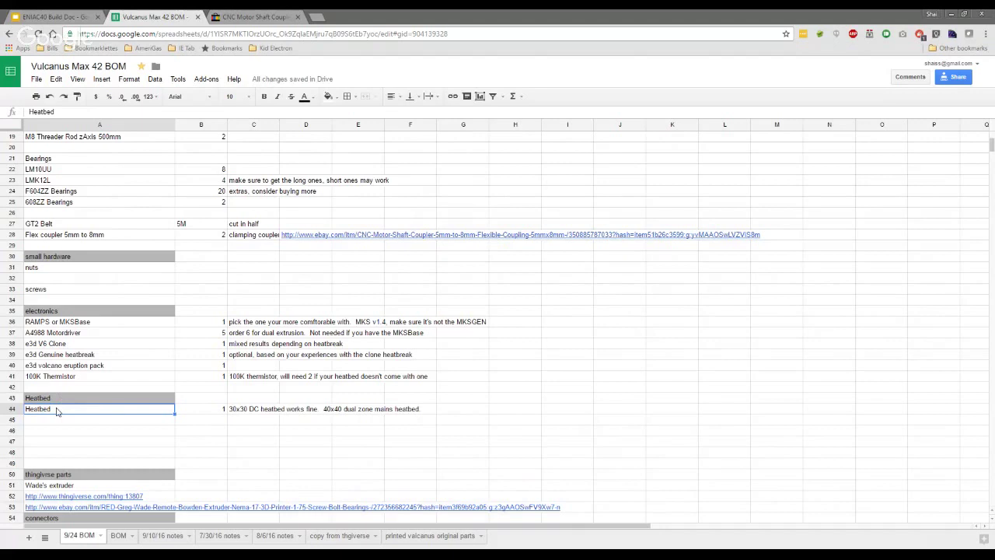
Replace the item name in A44 with "Option 1" and enter "Option 2" in A46.
{"action": "type", "text": "Option 1"}
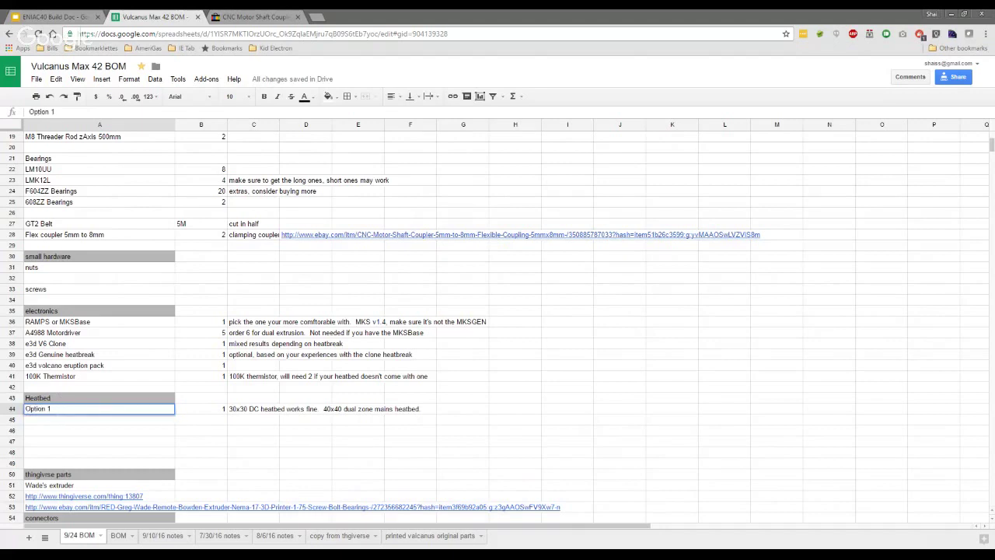
{"action": "key", "text": "Return"}
{"action": "key", "text": "Down"}
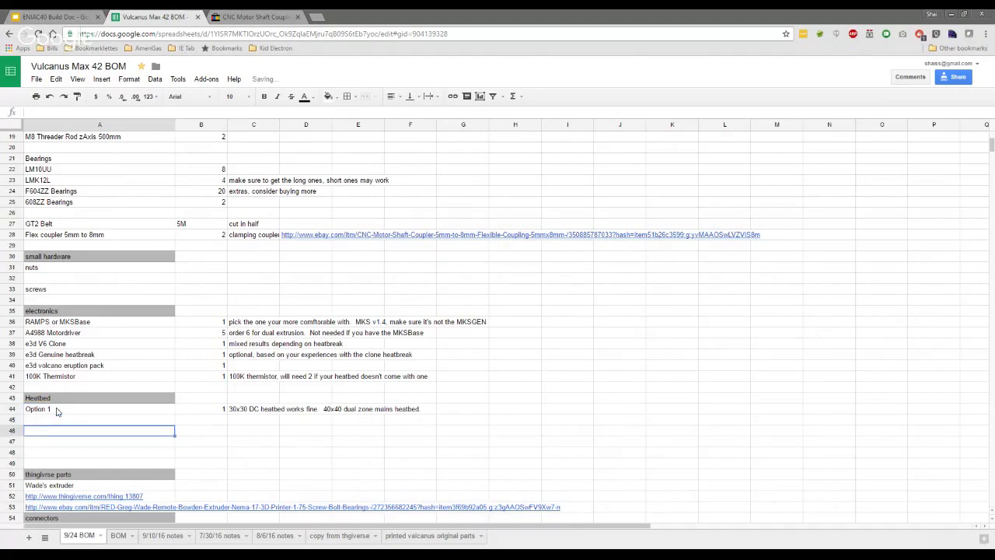
{"action": "type", "text": "Option "}
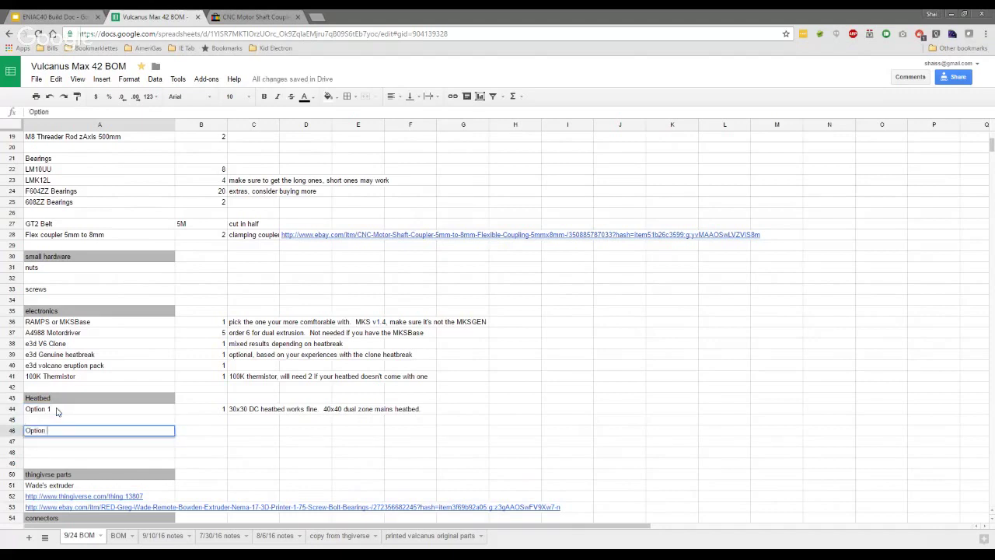
{"action": "type", "text": "2"}
{"action": "key", "text": "Return"}
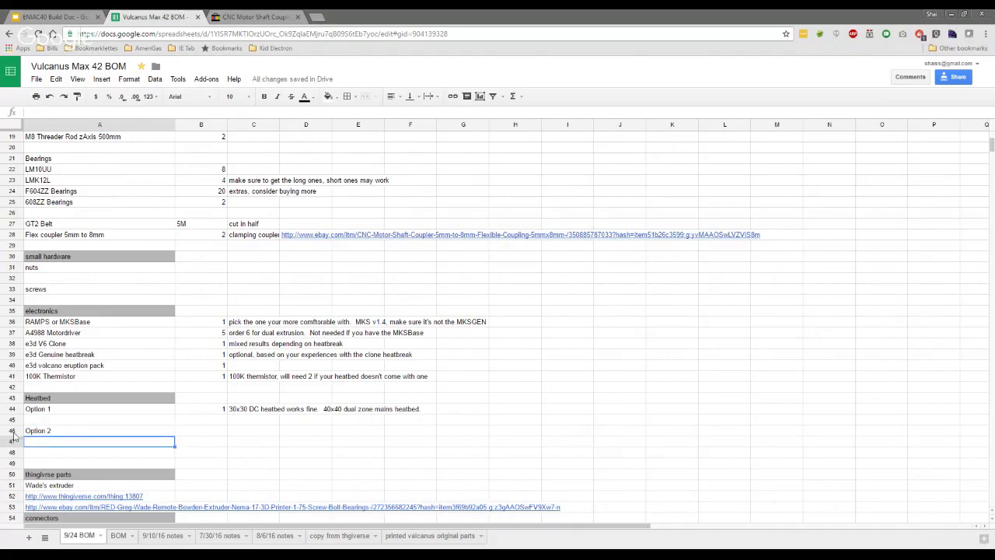
Insert a blank row above the "Option 2" row in the Heatbed section.
{"action": "right_click", "coordinate": [16, 432]}
{"action": "left_click", "coordinate": [43, 282]}
{"action": "left_click", "coordinate": [167, 421]}
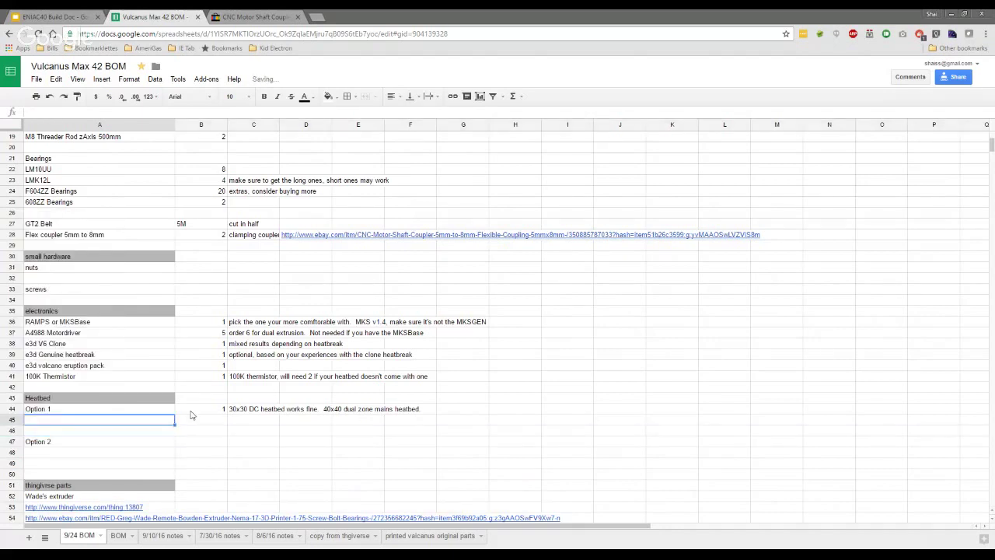
Move the quantity and note from the "Option 1" row into row 45 below it.
{"action": "left_click_drag", "start_coordinate": [206, 413], "coordinate": [280, 418]}
{"action": "key", "text": "ctrl+c"}
{"action": "left_click", "coordinate": [217, 427]}
{"action": "key", "text": "ctrl+v"}
{"action": "left_click", "coordinate": [210, 431]}
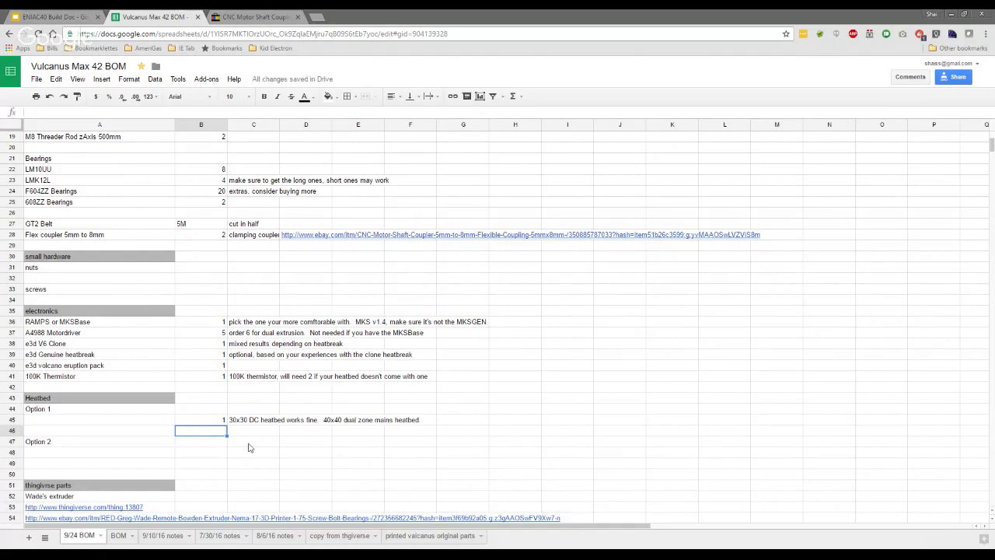
Enter the item name "30 x 30 Silacone Heatbed" in cell A45 under "Option 1".
{"action": "key", "text": "Up"}
{"action": "key", "text": "Right"}
{"action": "key", "text": "Left"}
{"action": "key", "text": "Left"}
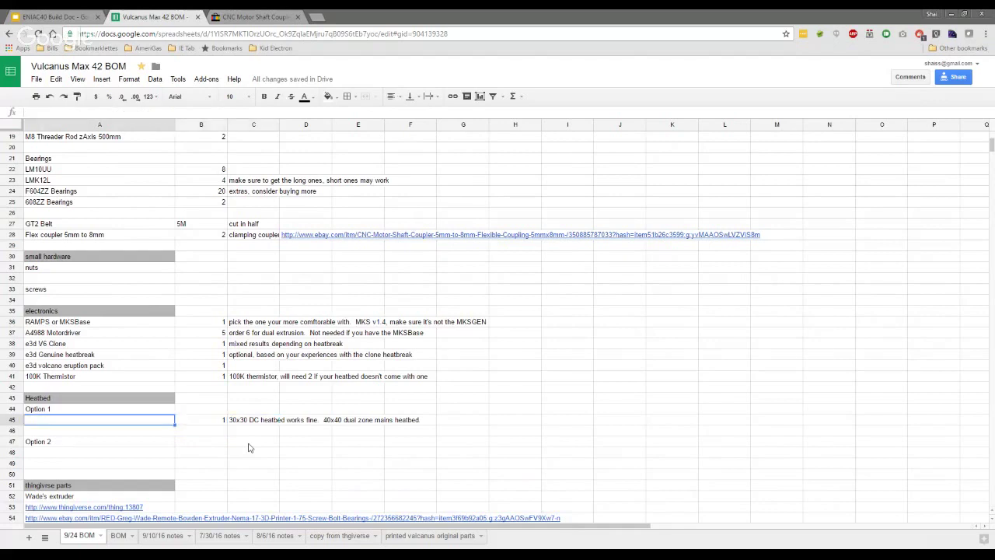
{"action": "type", "text": "30 x"}
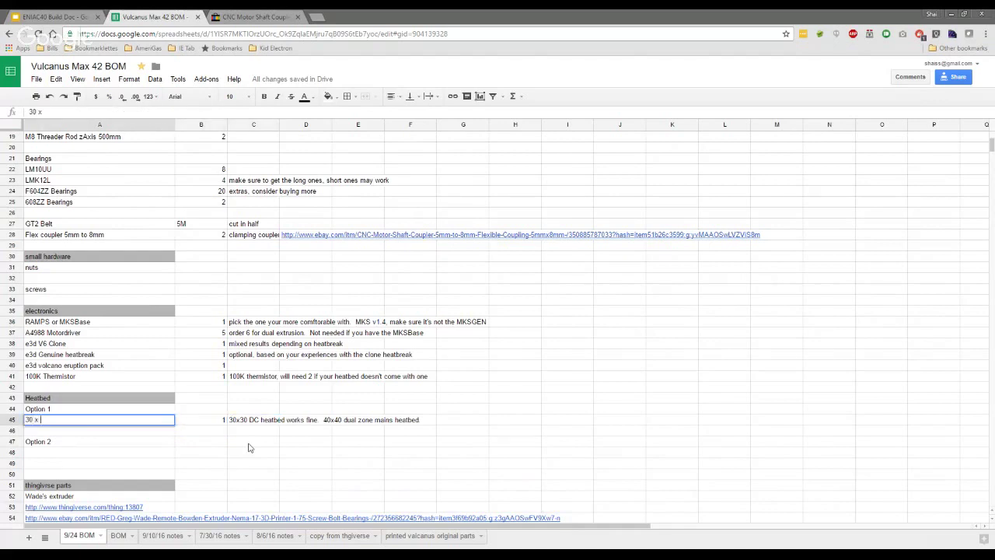
{"action": "type", "text": " 30  Silacone Heatbed"}
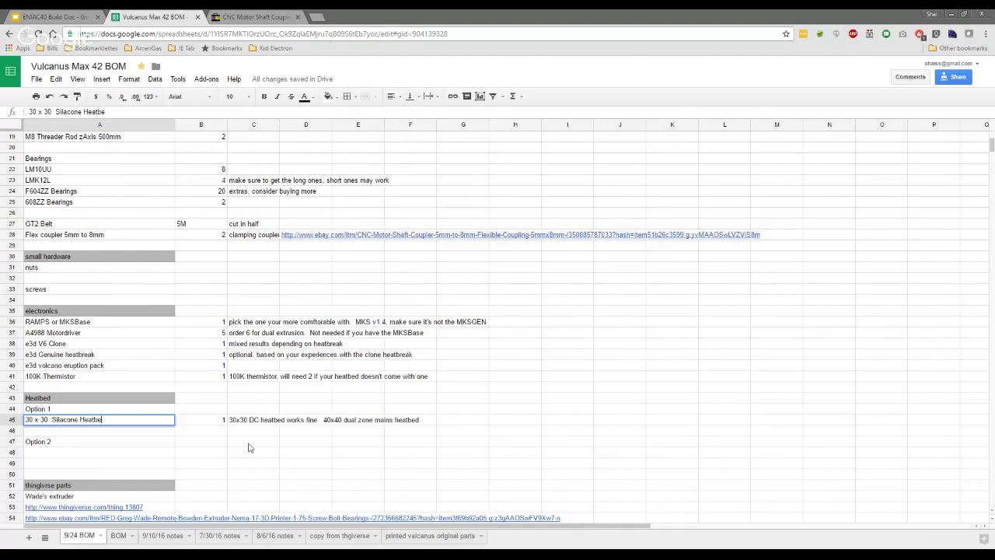
{"action": "key", "text": "Return"}
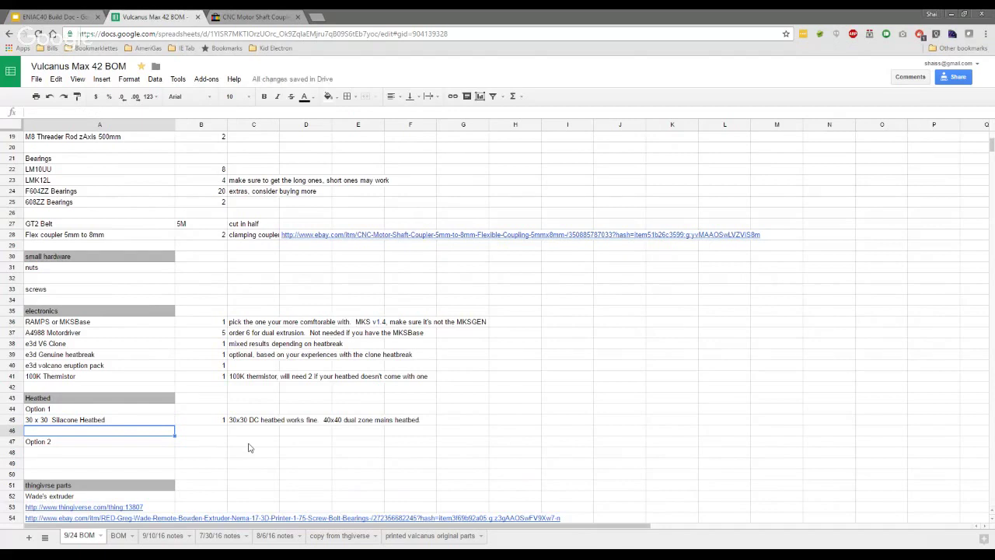
Add "DCDC Relay" as the item in cell A46, below the silicone heatbed.
{"action": "double_click", "coordinate": [155, 435]}
{"action": "type", "text": "Relay"}
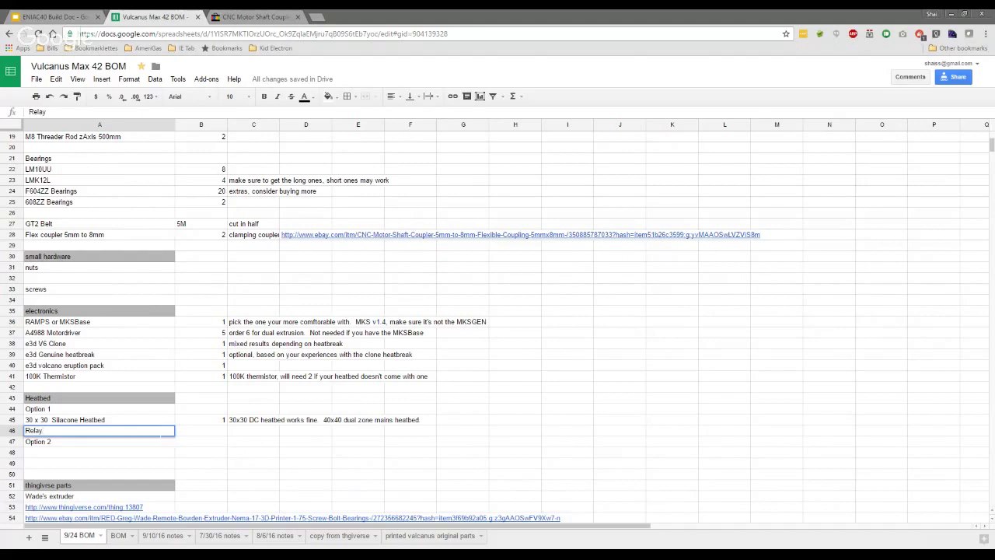
{"action": "type", "text": "DCD"}
{"action": "key", "text": "BackSpace"}
{"action": "type", "text": "C"}
{"action": "key", "text": "Return"}
{"action": "left_click", "coordinate": [162, 436]}
{"action": "double_click", "coordinate": [161, 436]}
{"action": "key", "text": "Left"}
{"action": "key", "text": "Left"}
{"action": "key", "text": "Left"}
{"action": "key", "text": "Left"}
{"action": "key", "text": "Left"}
{"action": "key", "text": "Return"}
Put "12 v" in front of the 30 x 30 heatbed's item name in A45.
{"action": "left_click", "coordinate": [156, 435]}
{"action": "key", "text": "Up"}
{"action": "key", "text": "Return"}
{"action": "key", "text": "Home"}
{"action": "type", "text": "12 v"}
{"action": "key", "text": "Return"}
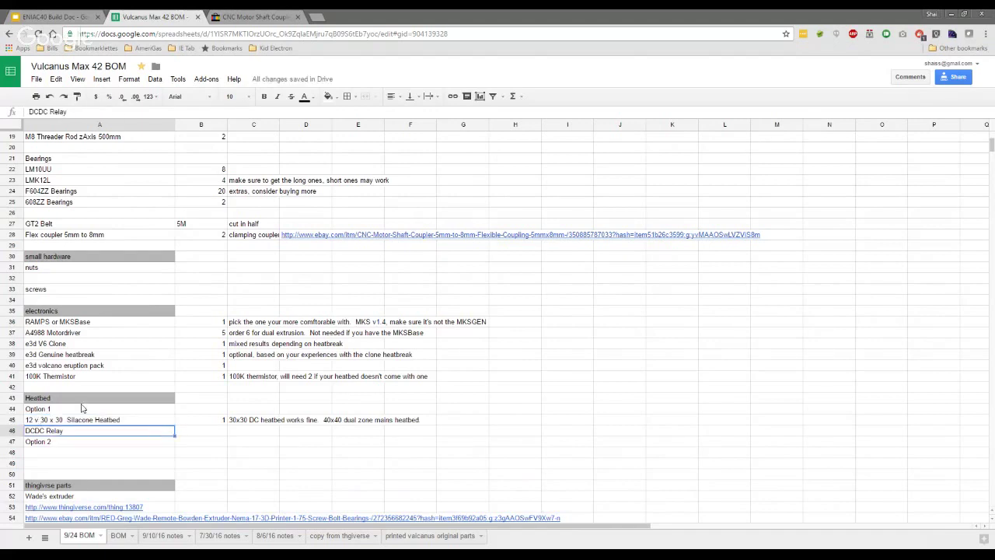
Insert a row below the 100K Thermistor and enter the item "Heater Cartride" in it.
{"action": "right_click", "coordinate": [12, 386]}
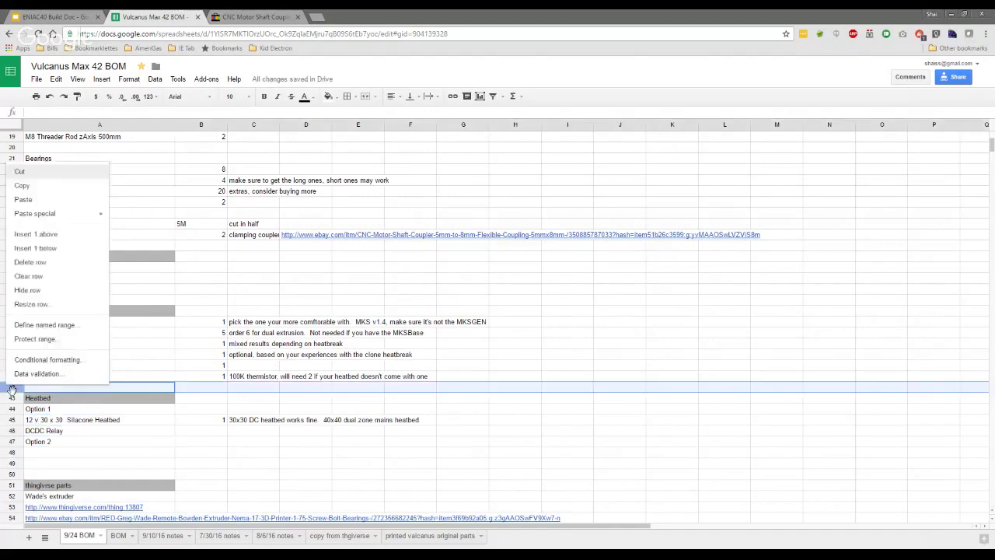
{"action": "left_click", "coordinate": [61, 234]}
{"action": "type", "text": "Heater Car"}
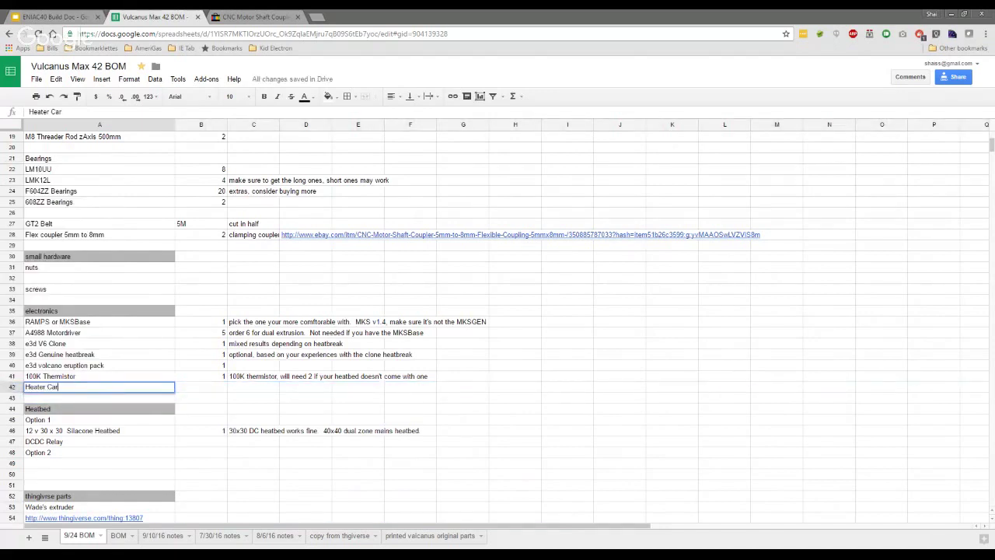
{"action": "type", "text": "tridge"}
{"action": "key", "text": "Return"}
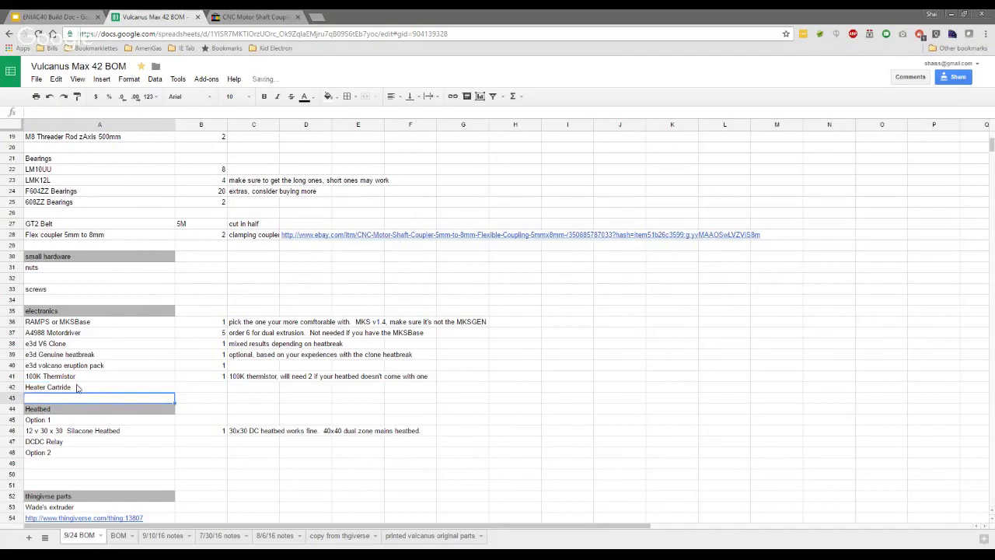
Give the heater cartridge row quantity 1 and the note "should come with the clone or the eruption pack".
{"action": "left_click", "coordinate": [201, 386]}
{"action": "type", "text": "1"}
{"action": "key", "text": "Tab"}
{"action": "type", "text": "should come with"}
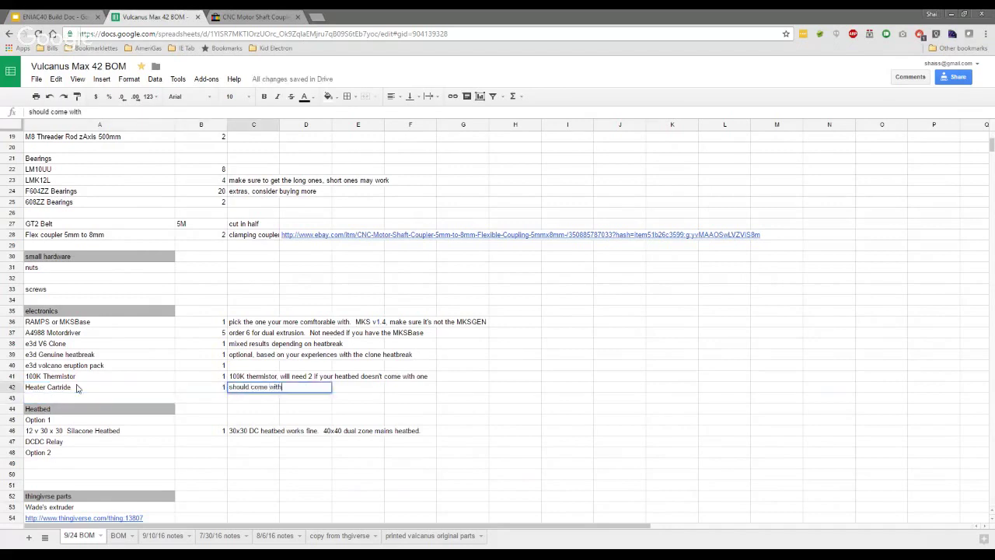
{"action": "type", "text": " the clone or the eruption pack"}
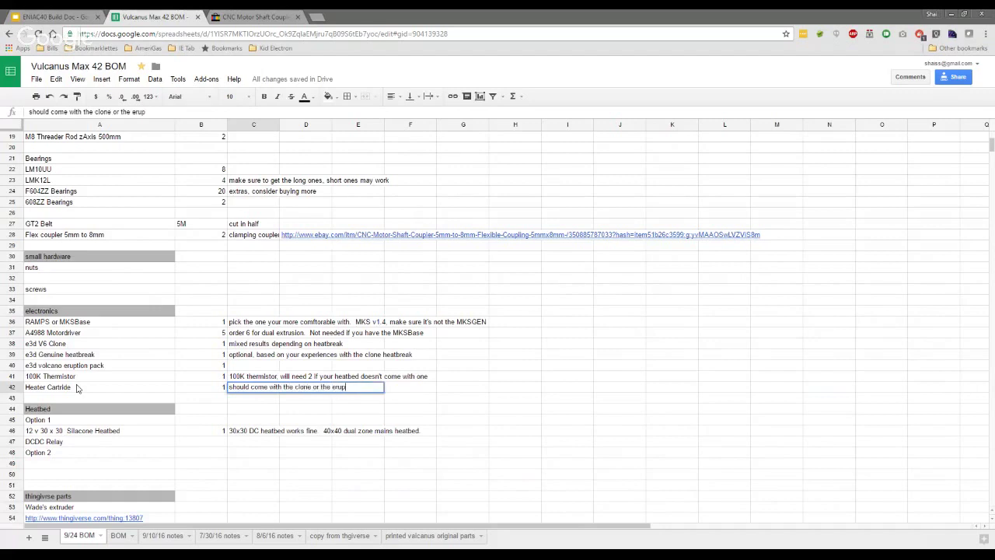
{"action": "key", "text": "Return"}
Append ", can upg to better parts later" to the heater cartridge note in C42.
{"action": "key", "text": "Up"}
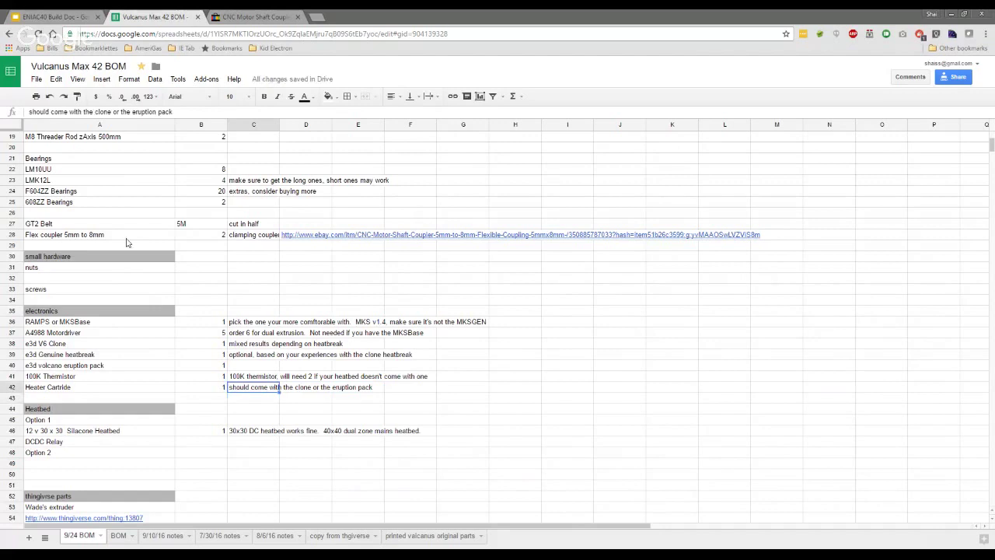
{"action": "left_click", "coordinate": [175, 112]}
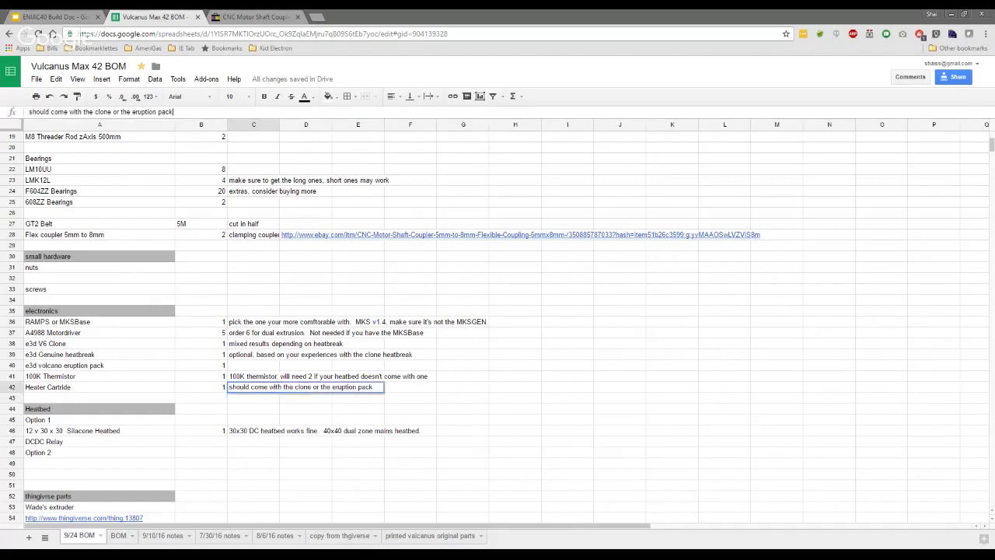
{"action": "type", "text": "can upg to better "}
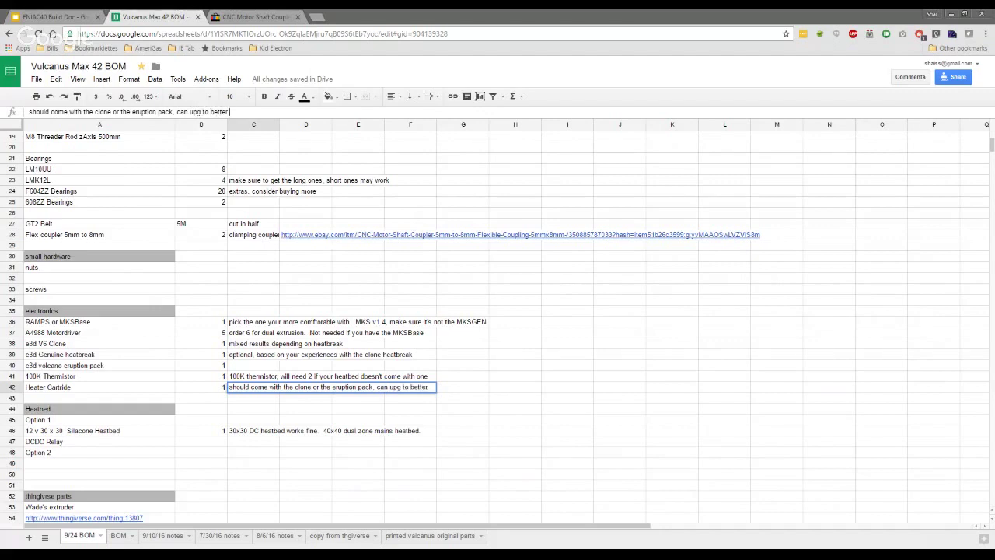
{"action": "type", "text": "parts later"}
{"action": "key", "text": "Return"}
Insert a blank row between the DCDC Relay row and the "Option 2" row.
{"action": "key", "text": "Down"}
{"action": "key", "text": "Down"}
{"action": "key", "text": "Down"}
{"action": "key", "text": "Down"}
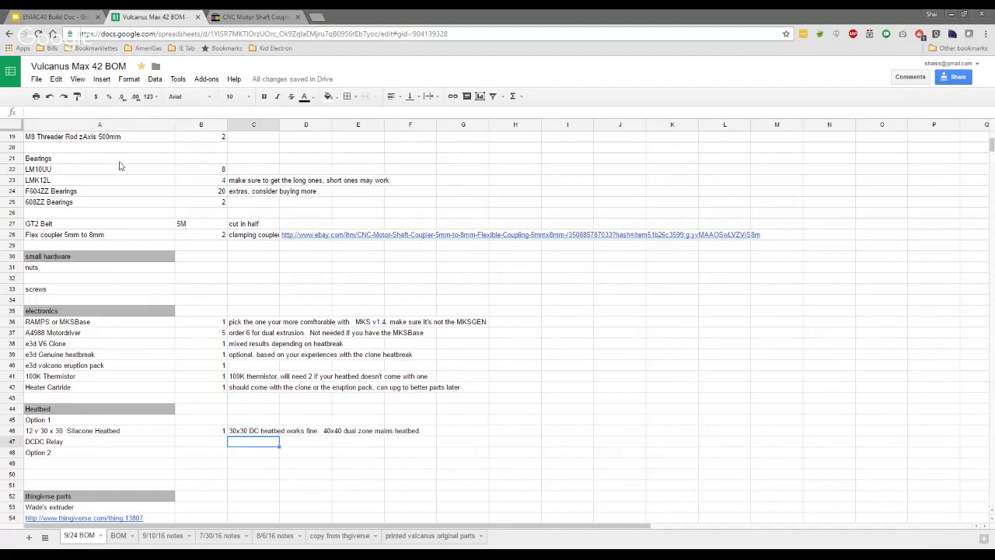
{"action": "right_click", "coordinate": [15, 442]}
{"action": "right_click", "coordinate": [16, 455]}
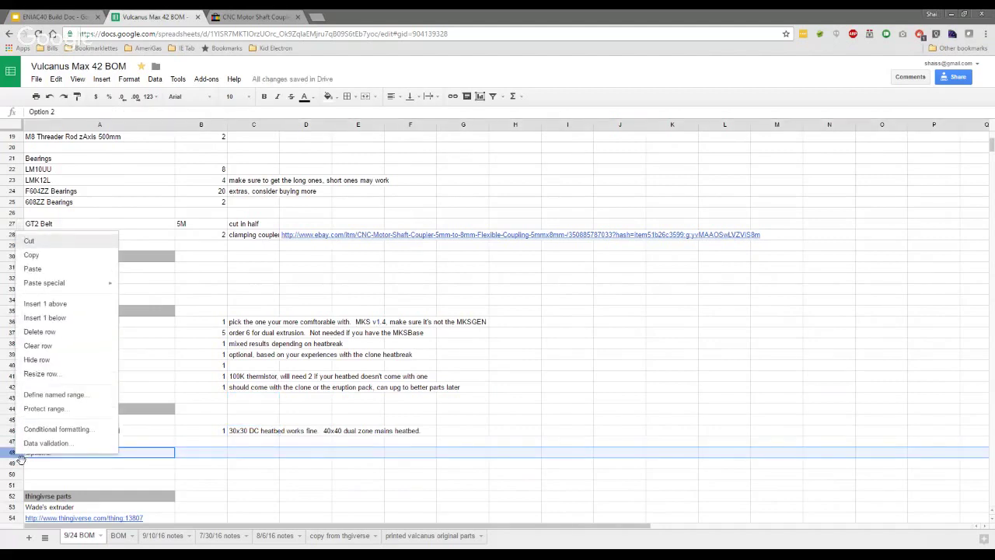
{"action": "left_click", "coordinate": [45, 304]}
{"action": "left_click", "coordinate": [78, 475]}
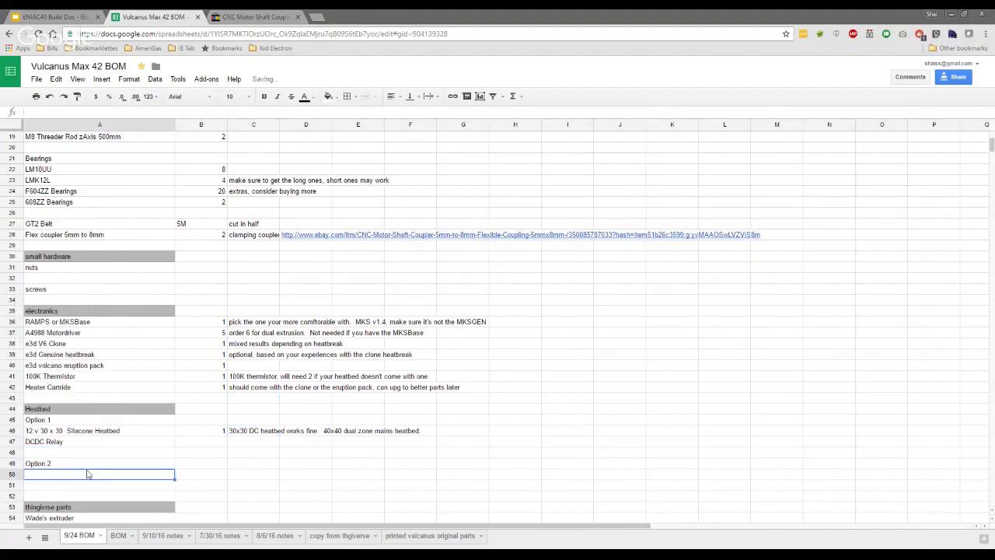
Set the DCDC Relay's quantity to 1.
{"action": "left_click", "coordinate": [216, 443]}
{"action": "type", "text": "1"}
{"action": "key", "text": "Tab"}
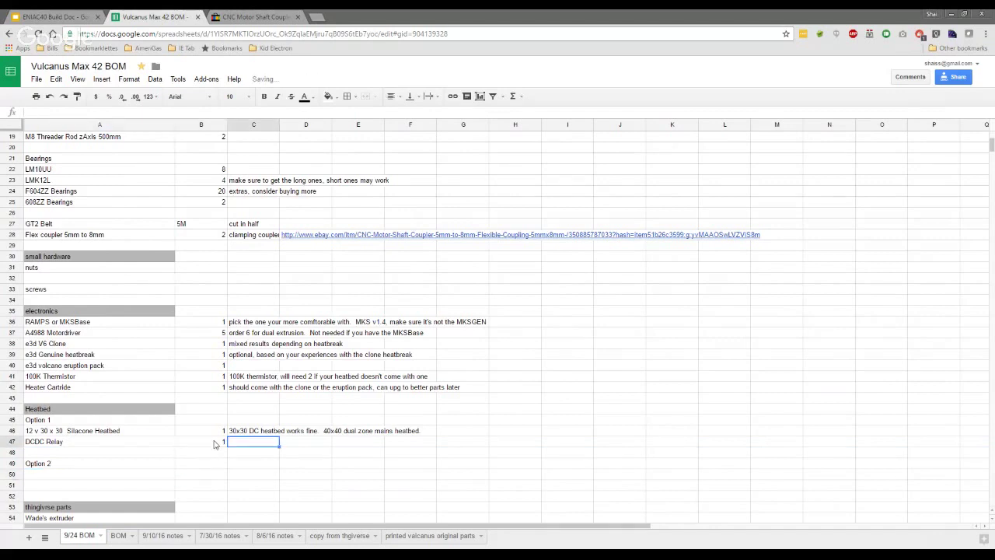
Enter "Mains 120V (or 240V)" in A50 below the "Option 2" heading.
{"action": "key", "text": "Return"}
{"action": "key", "text": "Down"}
{"action": "key", "text": "Down"}
{"action": "key", "text": "Left"}
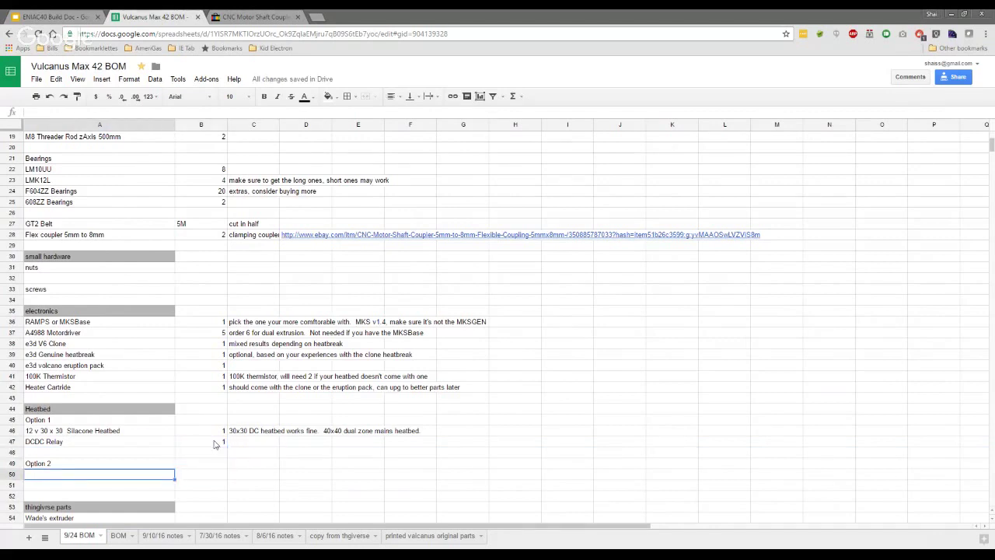
{"action": "type", "text": "Mains 120V"}
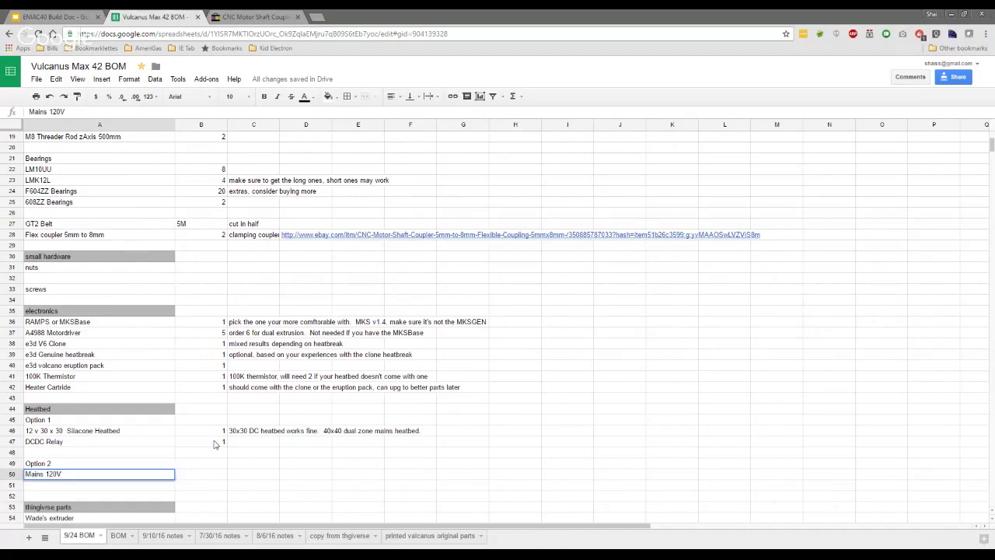
{"action": "type", "text": " (or 240V)"}
{"action": "key", "text": "Return"}
Add the prefix "12V" to the DCDC Relay item name in A47.
{"action": "key", "text": "Up"}
{"action": "key", "text": "Up"}
{"action": "key", "text": "Up"}
{"action": "key", "text": "Up"}
{"action": "key", "text": "Return"}
{"action": "key", "text": "Home"}
{"action": "type", "text": "12V"}
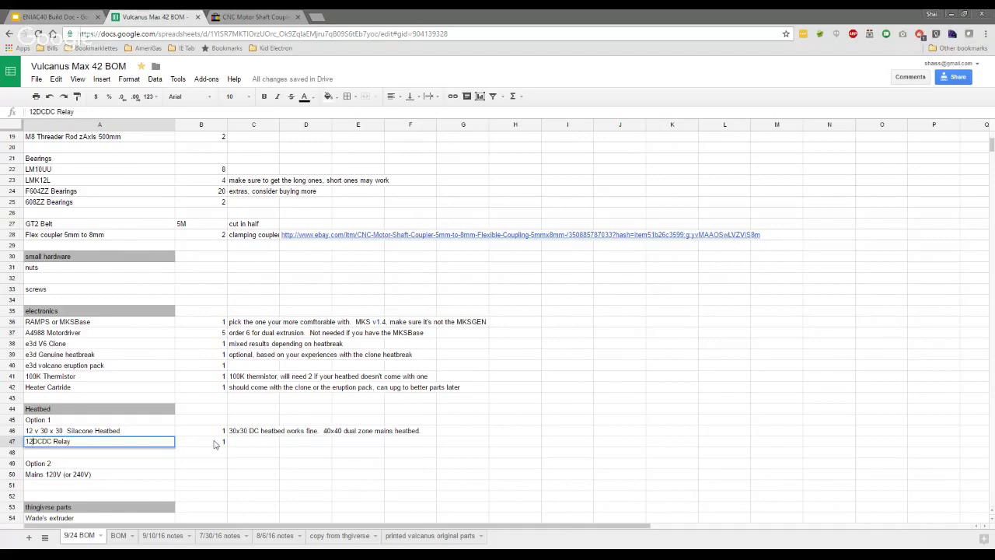
{"action": "key", "text": "Return"}
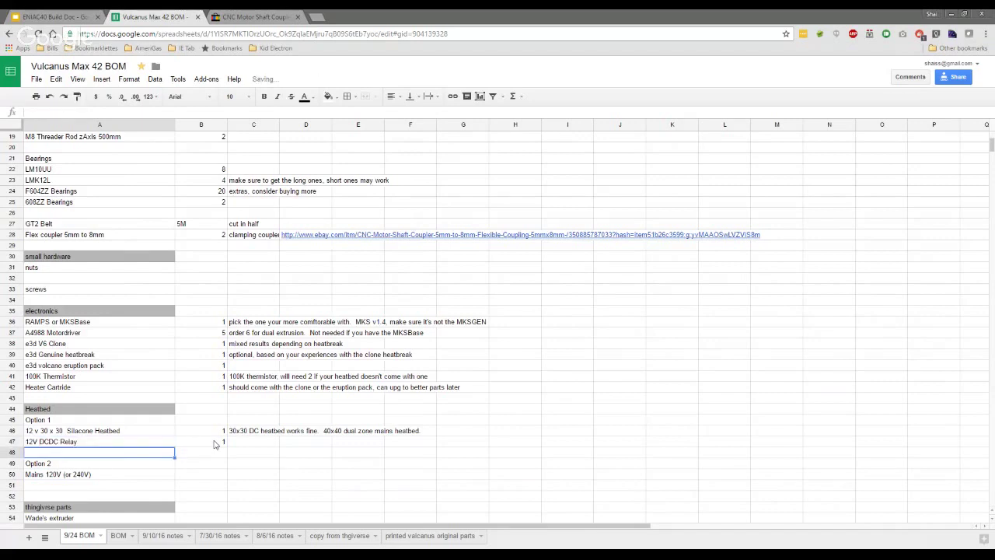
Extend the mains item name in A50 to "Mains 120V (or 240V) 40x40 Daul Zone bed".
{"action": "key", "text": "Down"}
{"action": "key", "text": "Down"}
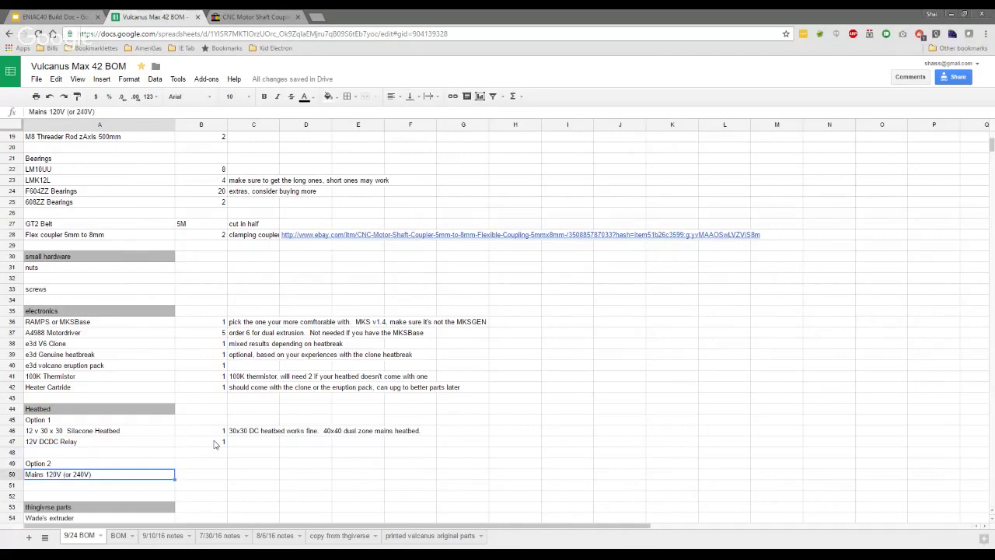
{"action": "key", "text": "Return"}
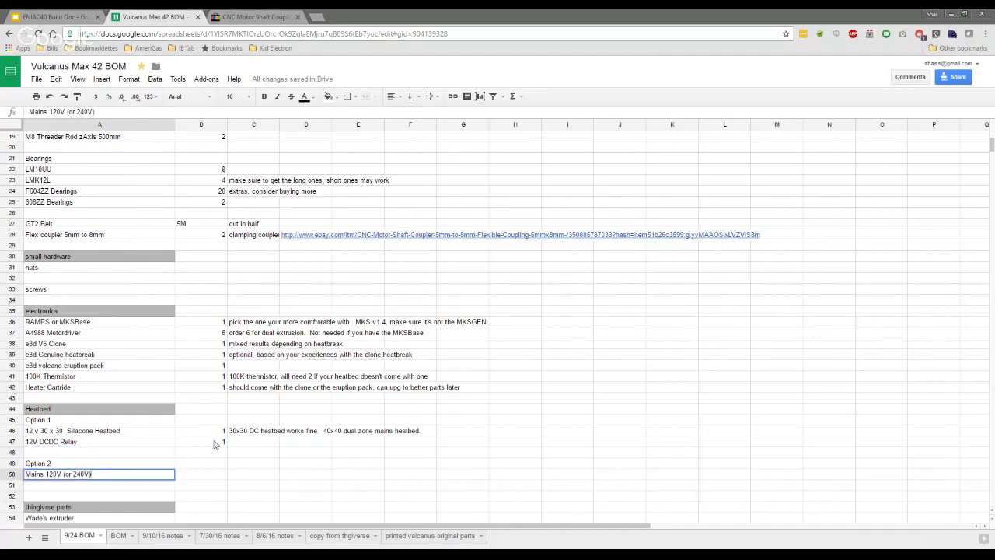
{"action": "type", "text": "40x40"}
{"action": "type", "text": "Daulzone be"}
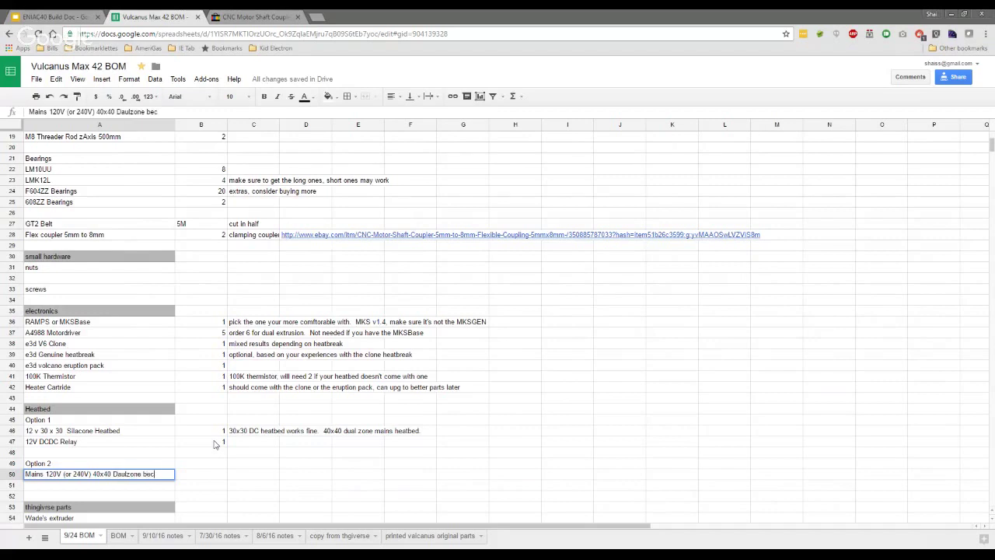
{"action": "type", "text": "d"}
{"action": "key", "text": "Delete"}
{"action": "type", "text": "Z"}
Give the mains bed row quantity 1 and enter the supplier "Keenevo" in D50.
{"action": "key", "text": "Tab"}
{"action": "type", "text": "1"}
{"action": "key", "text": "Tab"}
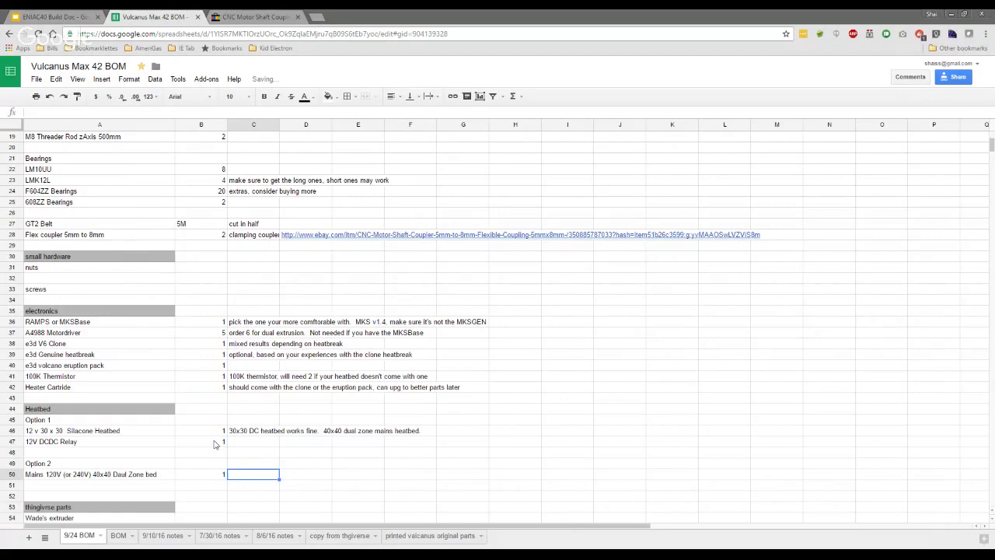
{"action": "key", "text": "Tab"}
{"action": "type", "text": "Keenevo"}
{"action": "key", "text": "Return"}
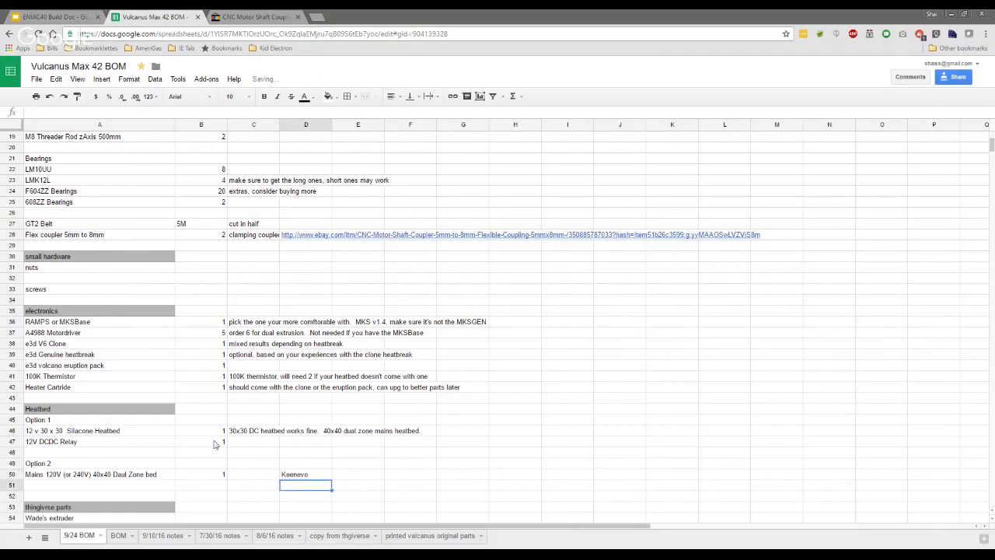
Add the item "Opto Relay" in A51 below the mains bed row.
{"action": "key", "text": "Up"}
{"action": "key", "text": "Left"}
{"action": "key", "text": "Up"}
{"action": "key", "text": "Left"}
{"action": "key", "text": "Down"}
{"action": "key", "text": "Down"}
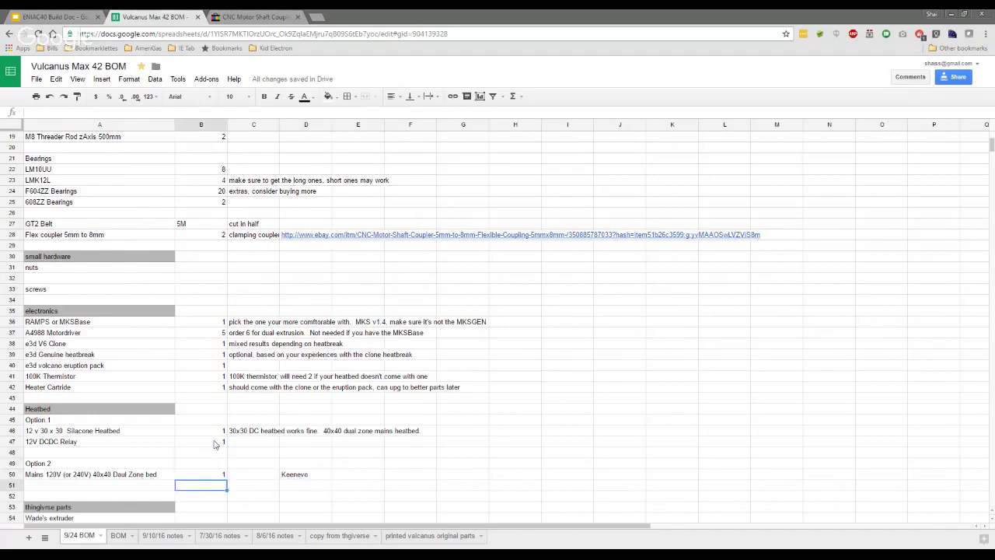
{"action": "key", "text": "Left"}
{"action": "type", "text": "Opto Relay"}
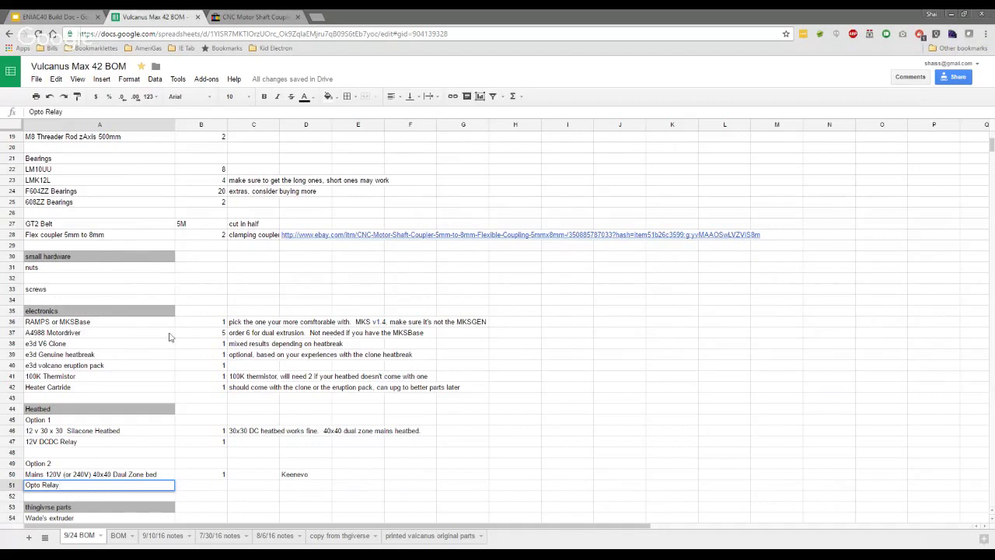
Append "40amp" to the 12V DCDC Relay name and add the note "If you can find a 60a use it" in C47.
{"action": "double_click", "coordinate": [140, 441]}
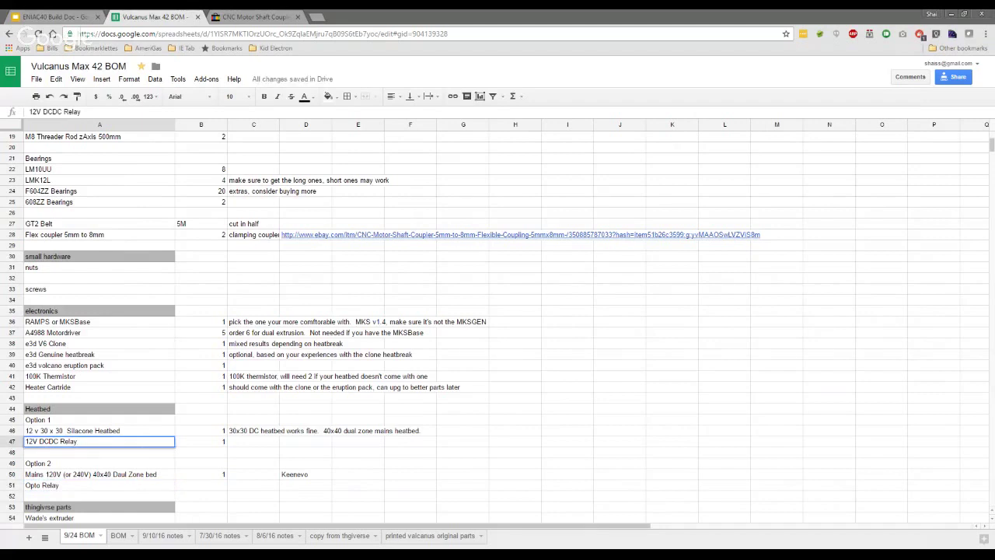
{"action": "type", "text": "40amp"}
{"action": "left_click", "coordinate": [197, 445]}
{"action": "left_click", "coordinate": [241, 445]}
{"action": "type", "text": "If you can find a 50"}
{"action": "key", "text": "BackSpace"}
{"action": "key", "text": "BackSpace"}
{"action": "type", "text": "60a use it"}
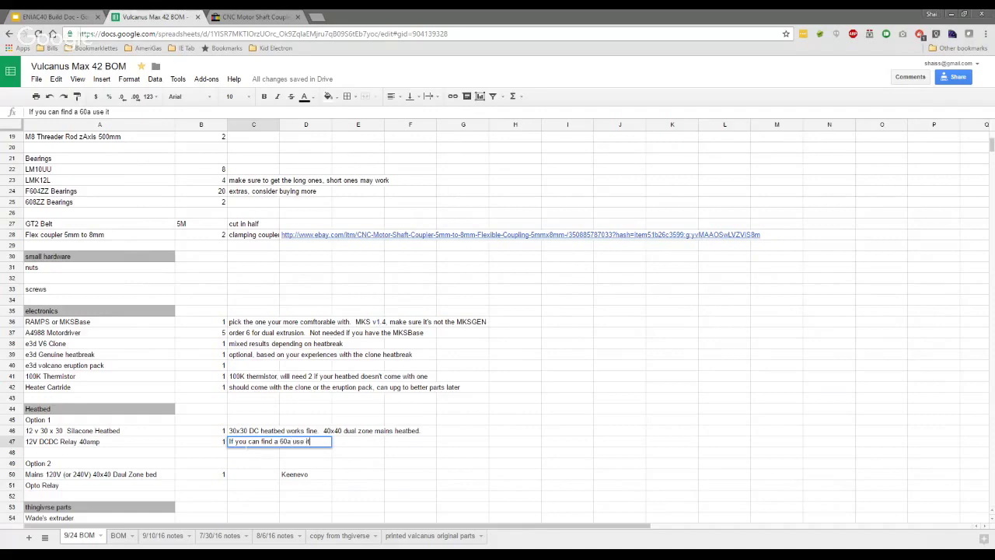
{"action": "key", "text": "Return"}
Load amazon.com in place of the shaft coupler listing and dismiss its smile.amazon.com reminder.
{"action": "left_click", "coordinate": [257, 17]}
{"action": "type", "text": "amazon.com"}
{"action": "key", "text": "Return"}
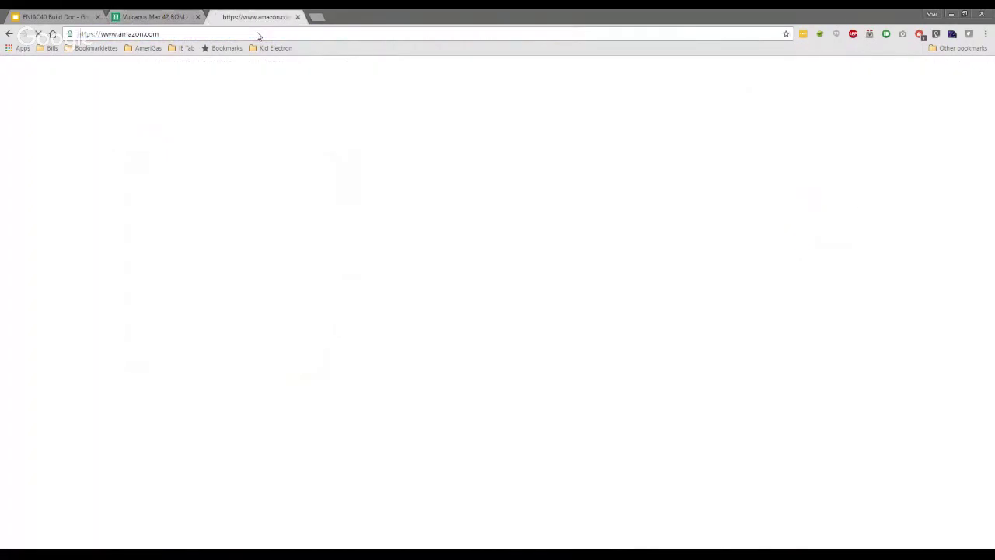
{"action": "left_click", "coordinate": [171, 13]}
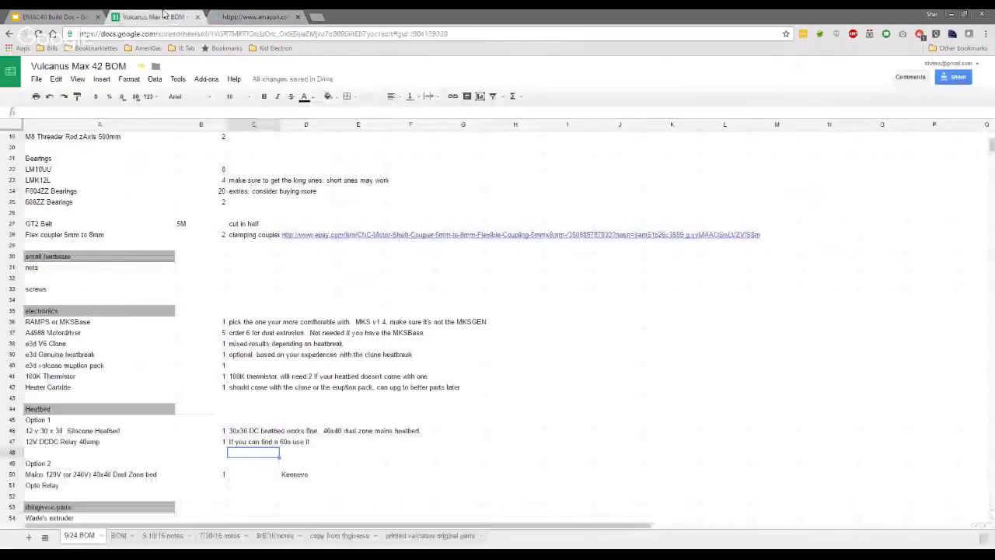
{"action": "left_click", "coordinate": [153, 486]}
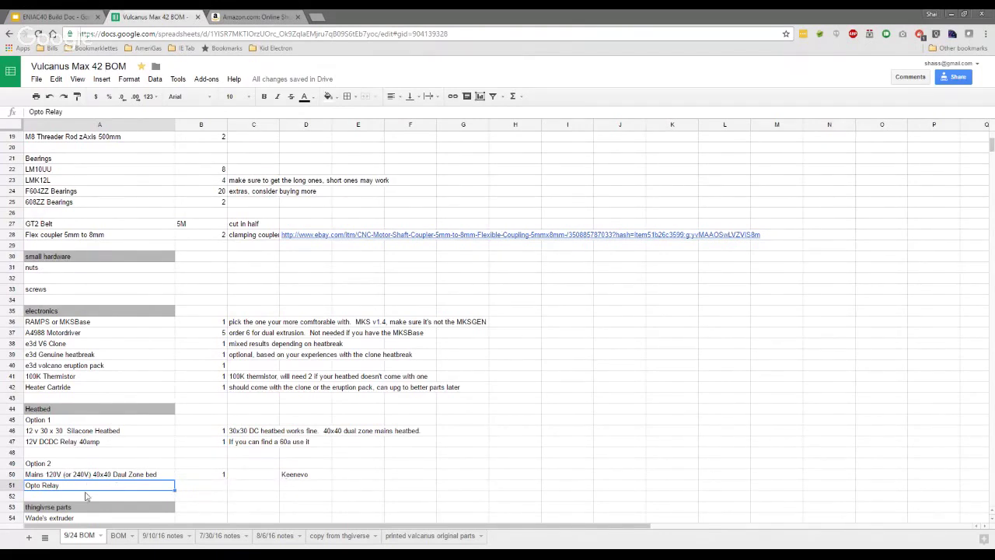
{"action": "left_click", "coordinate": [238, 16]}
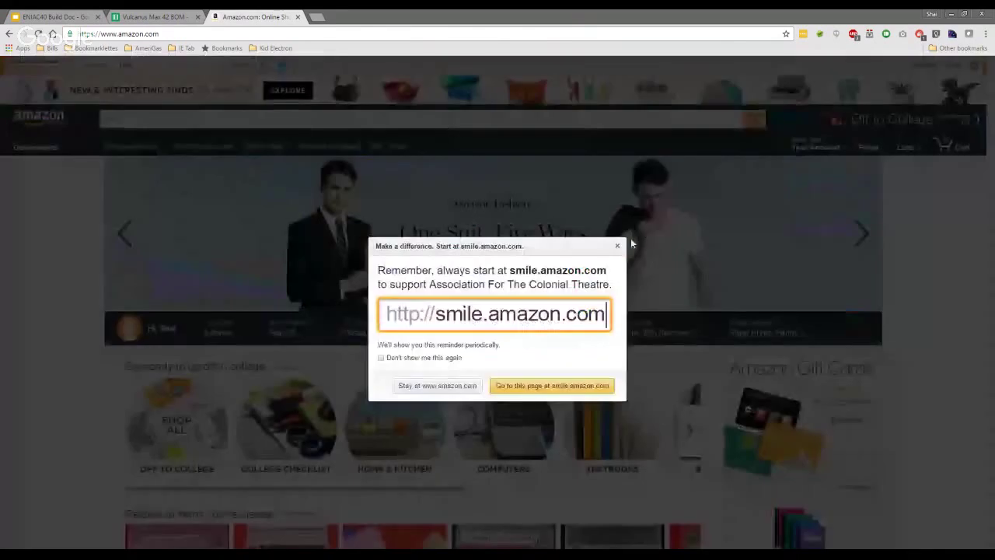
{"action": "left_click", "coordinate": [619, 244]}
Find the Opto 22 120D25 solid state relay in the Amazon order history and open its product page.
{"action": "left_click", "coordinate": [845, 148]}
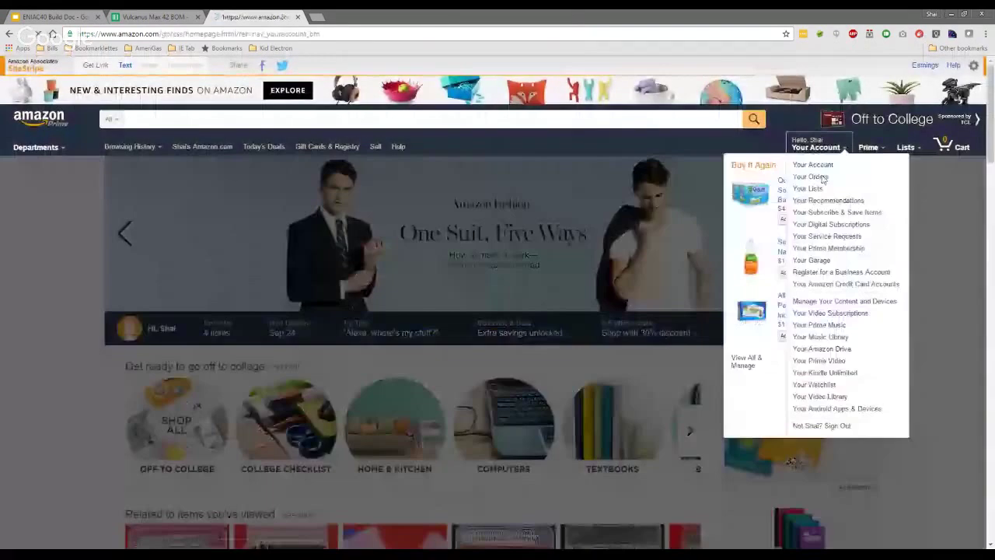
{"action": "left_click", "coordinate": [405, 282]}
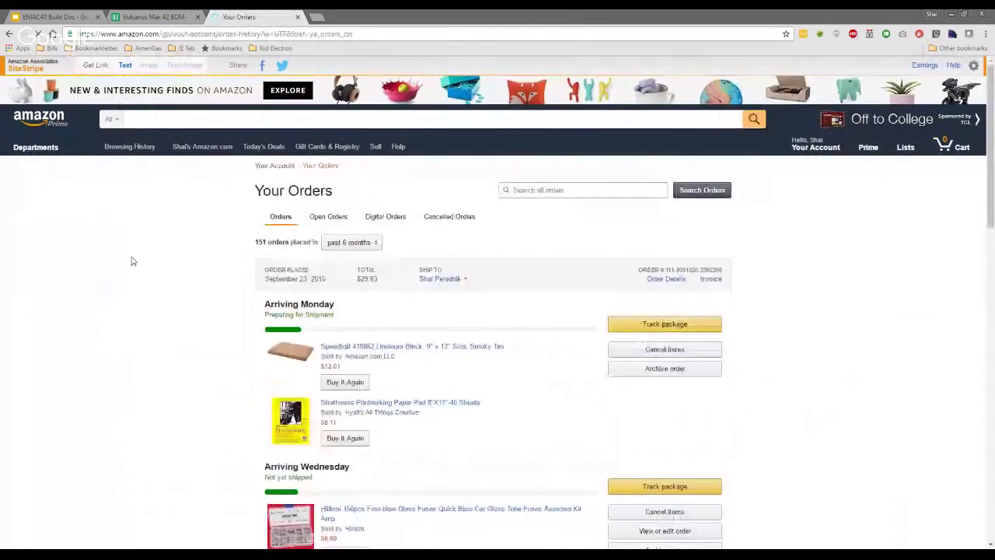
{"action": "scroll", "coordinate": [132, 261], "scroll_direction": "down", "scroll_amount": 5}
{"action": "scroll", "coordinate": [132, 262], "scroll_direction": "down", "scroll_amount": 3}
{"action": "left_click", "coordinate": [347, 215]}
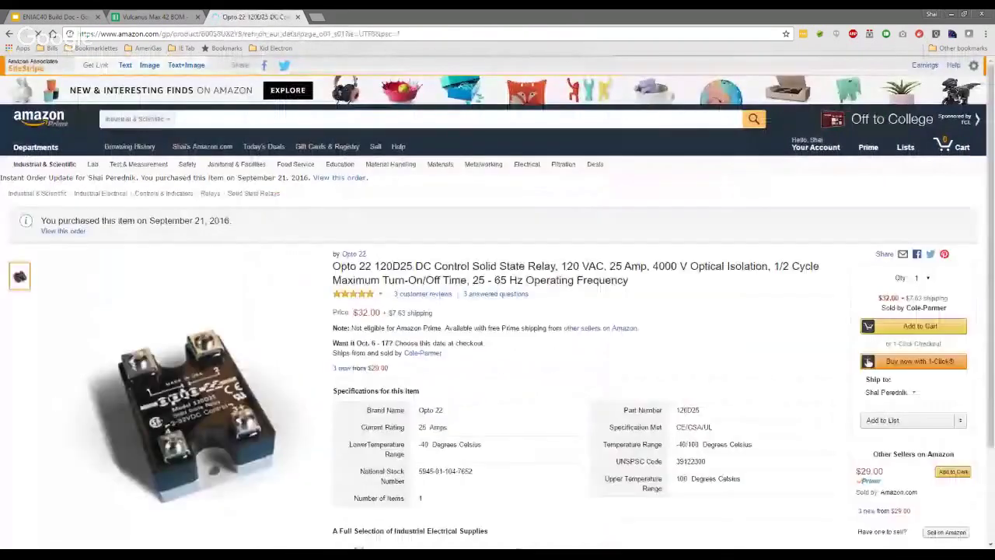
Copy the relay's Amazon product link into D51 of the Vulcanus Max 42 BOM sheet.
{"action": "left_click", "coordinate": [311, 33]}
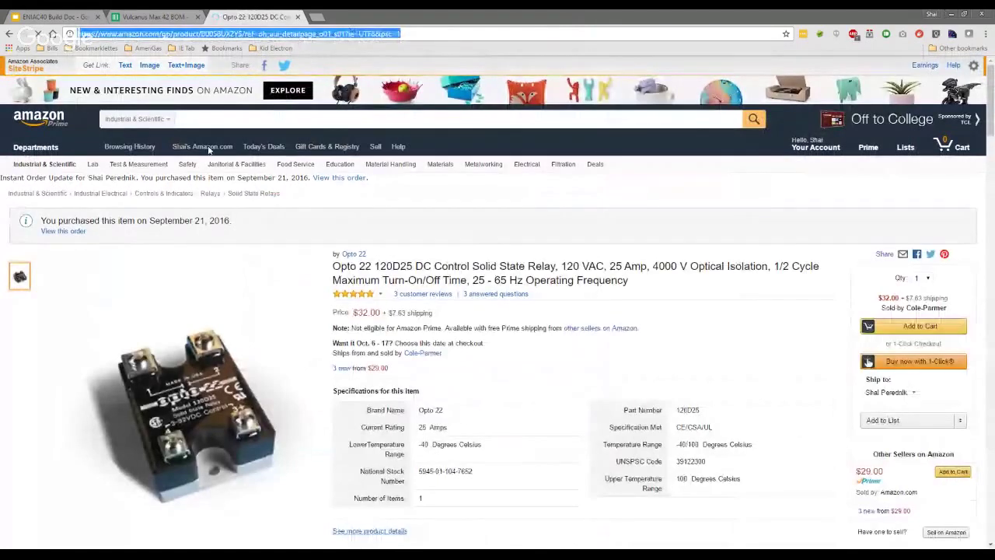
{"action": "left_click", "coordinate": [153, 16]}
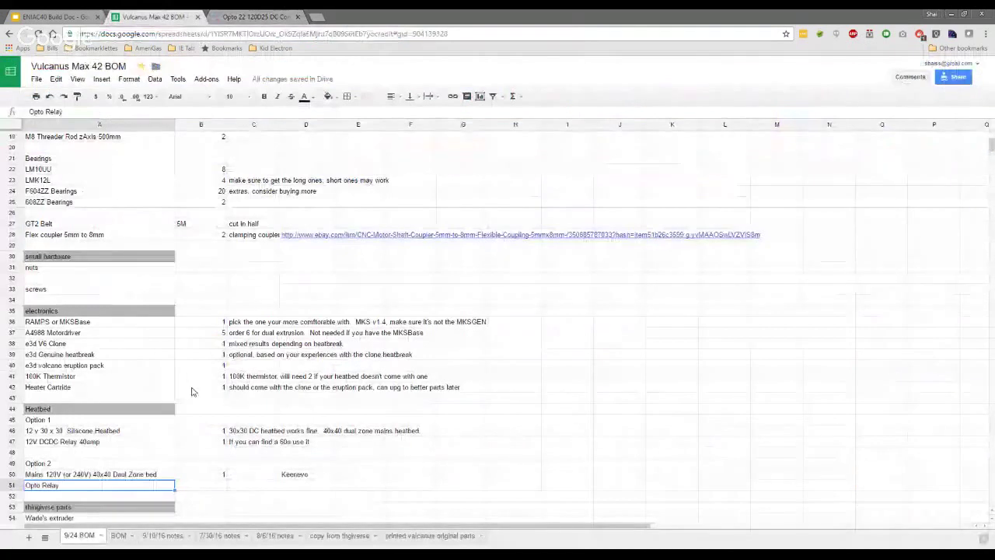
{"action": "left_click", "coordinate": [299, 485]}
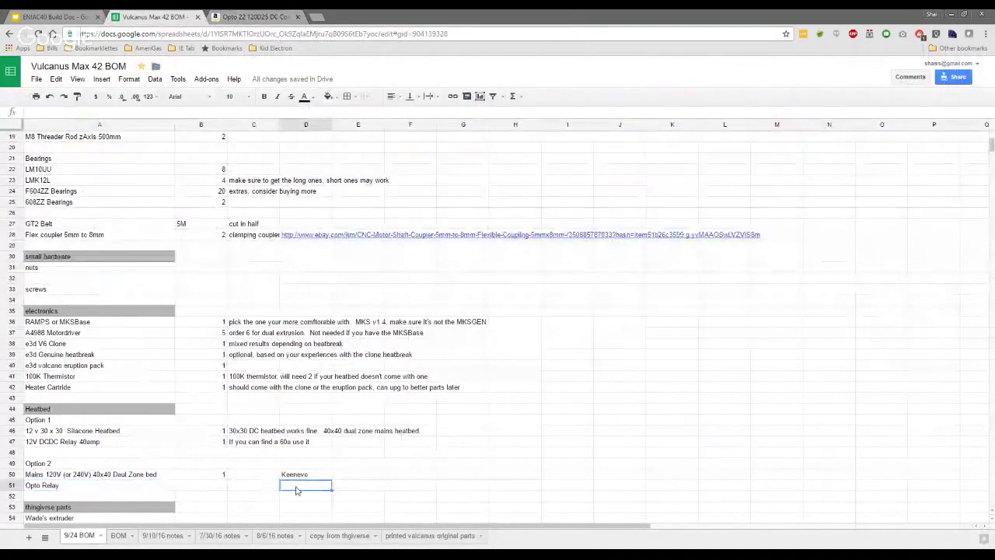
{"action": "type", "text": "https://www.amazon.com/gp/product/B0058UX2YS/ref=oh_aui_detailpage_o01_s01?ie=UTF8&psc=1"}
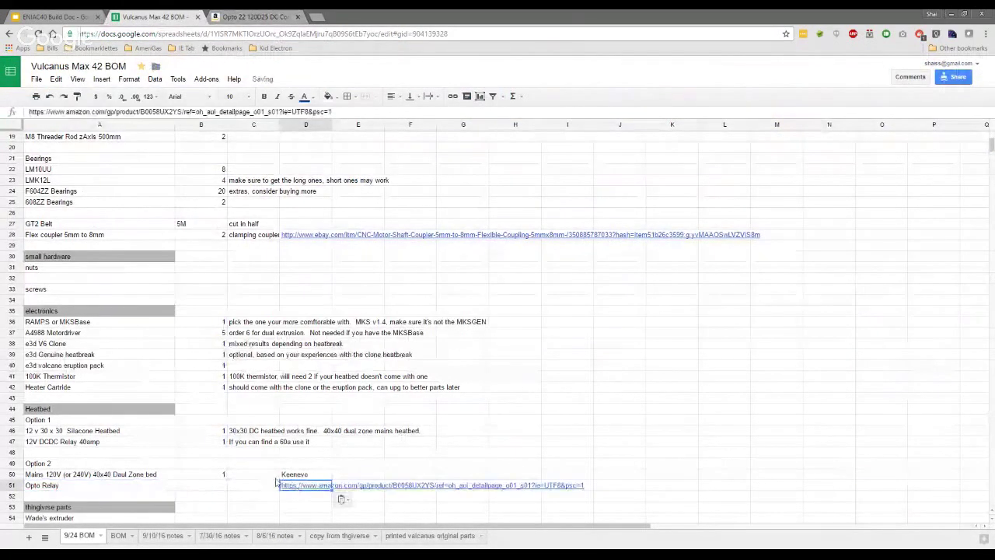
Set the Opto Relay's quantity to 1 and append "25a" to its name.
{"action": "left_click", "coordinate": [222, 486]}
{"action": "type", "text": "1"}
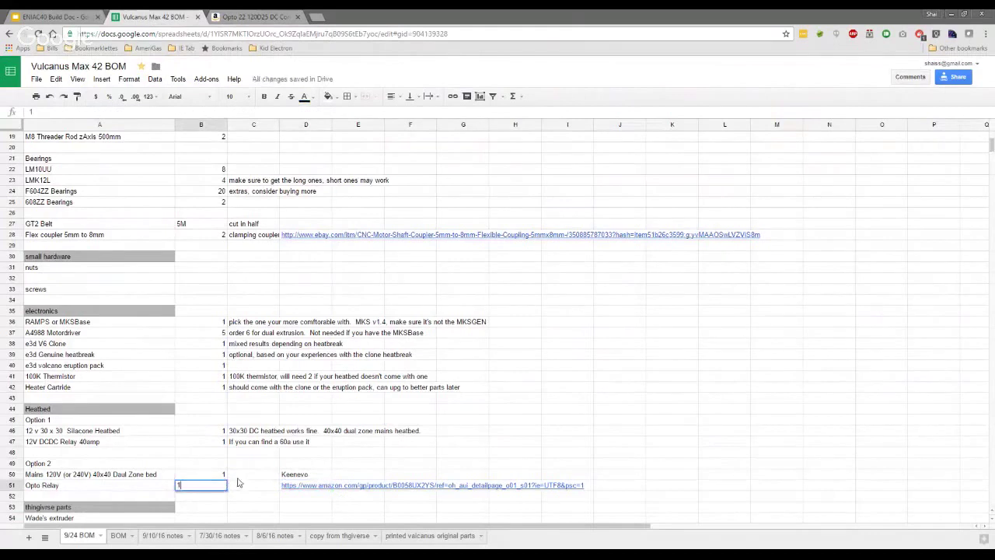
{"action": "double_click", "coordinate": [150, 489]}
{"action": "type", "text": "25a"}
{"action": "key", "text": "Return"}
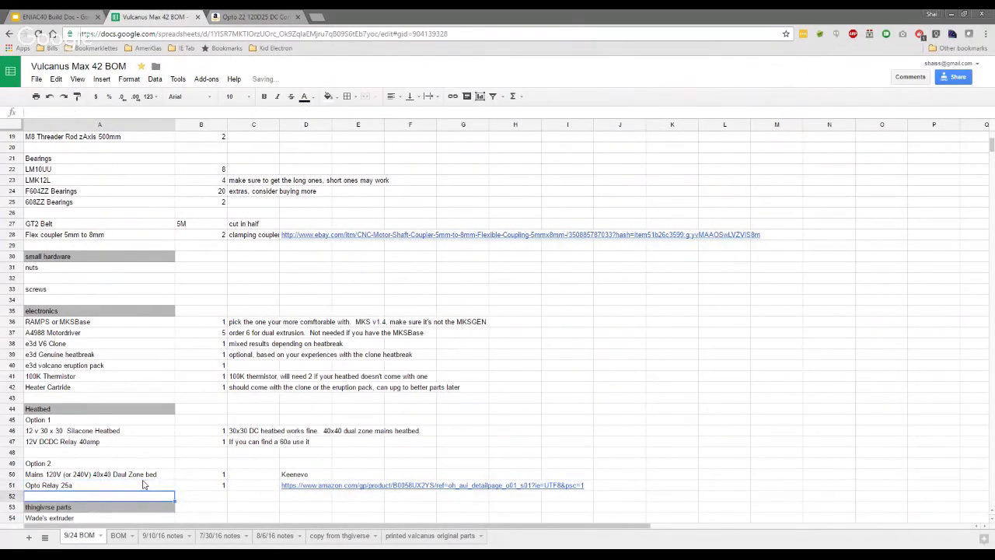
Insert "SSR" after "12V" in the DCDC relay name in A47.
{"action": "left_click", "coordinate": [148, 486]}
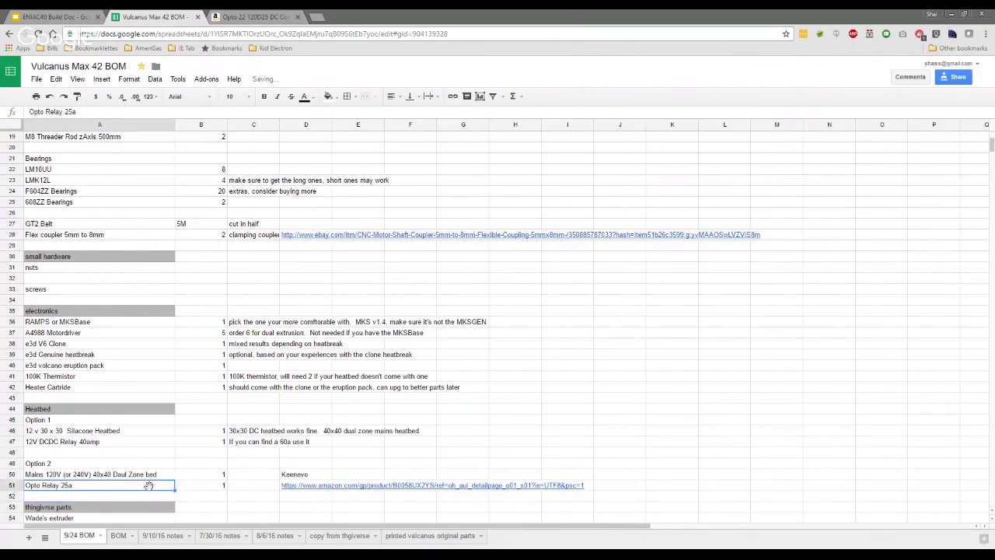
{"action": "left_click", "coordinate": [74, 443]}
{"action": "key", "text": "Return"}
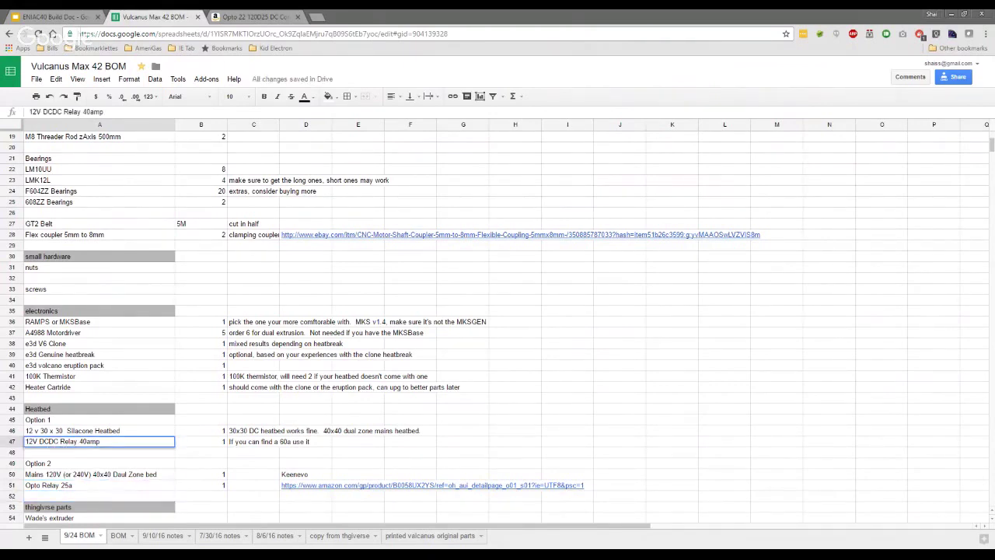
{"action": "type", "text": "SS"}
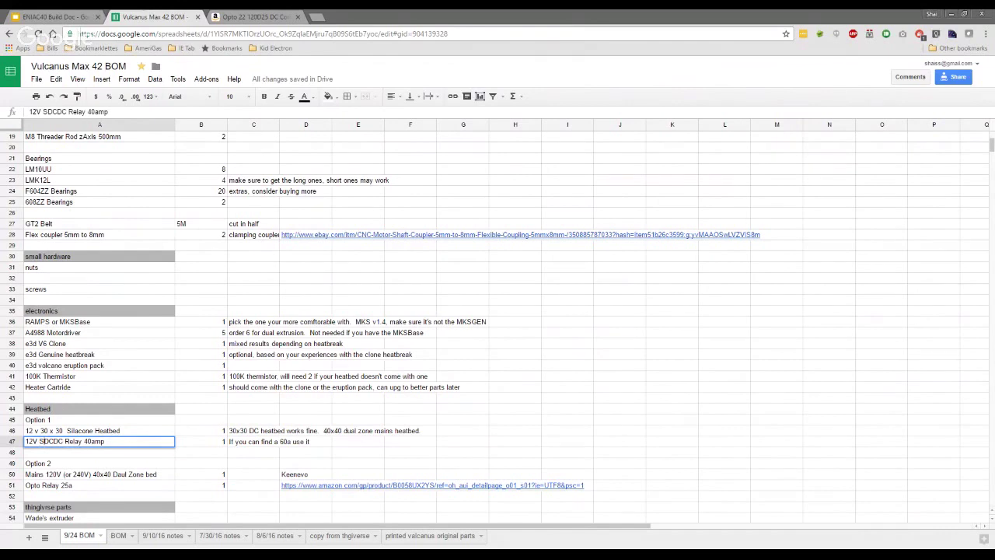
{"action": "type", "text": "R"}
{"action": "key", "text": "Return"}
Insert "SSR" before "Relay" in the Opto relay name in A51.
{"action": "key", "text": "Down"}
{"action": "key", "text": "Down"}
{"action": "key", "text": "Down"}
{"action": "key", "text": "Return"}
{"action": "key", "text": "Left"}
{"action": "key", "text": "Left"}
{"action": "key", "text": "Left"}
{"action": "key", "text": "Left"}
{"action": "key", "text": "Left"}
{"action": "key", "text": "Left"}
{"action": "key", "text": "Left"}
{"action": "key", "text": "Left"}
{"action": "key", "text": "Left"}
{"action": "key", "text": "Left"}
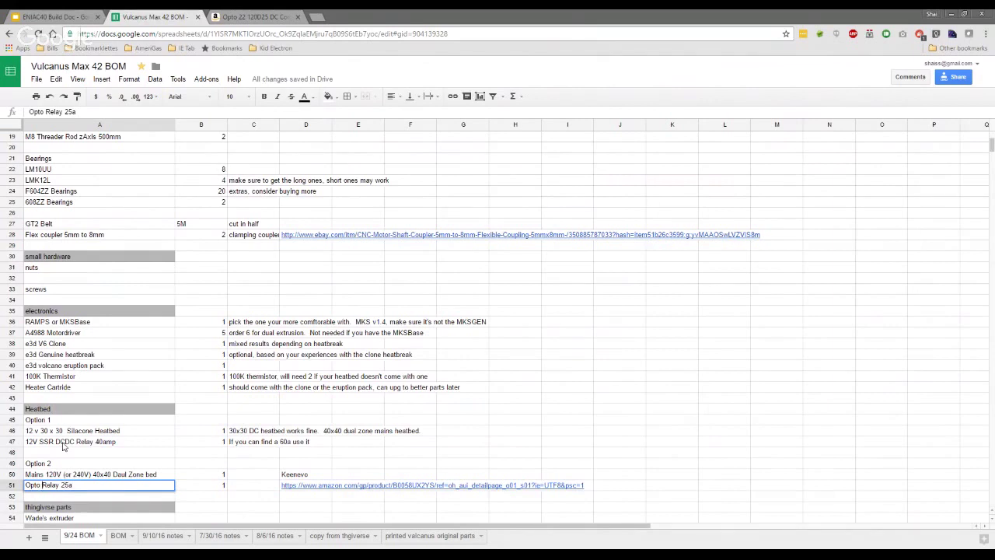
{"action": "type", "text": "SSR"}
{"action": "key", "text": "Return"}
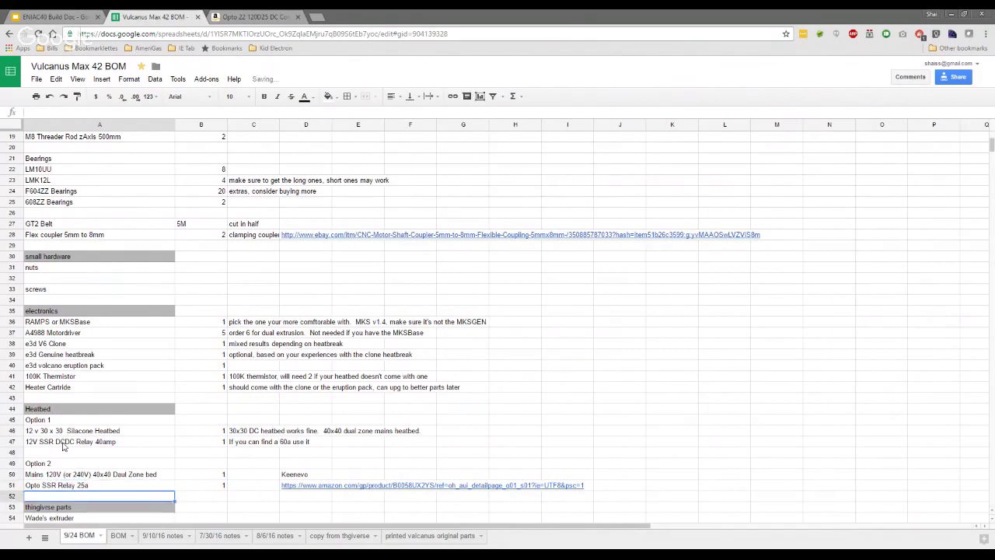
Insert a blank row at row 52, between the Opto SSR Relay and the "thingivrse parts" heading.
{"action": "scroll", "coordinate": [246, 448], "scroll_direction": "down", "scroll_amount": 3}
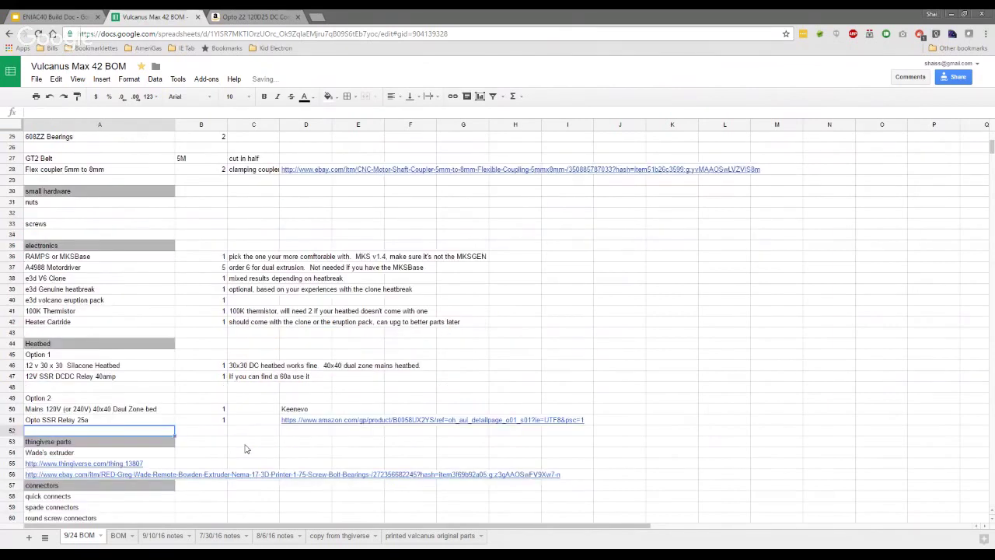
{"action": "scroll", "coordinate": [211, 428], "scroll_direction": "down", "scroll_amount": 2}
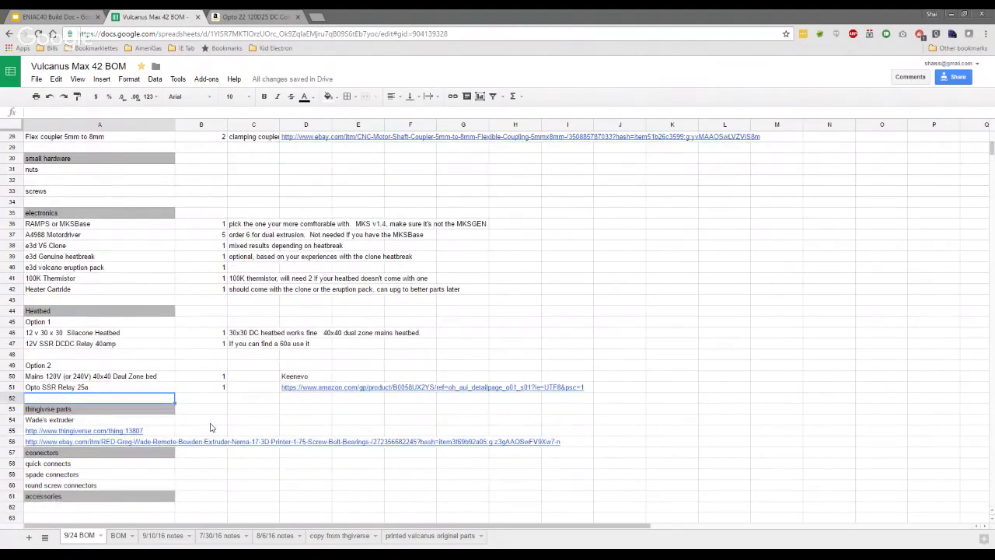
{"action": "left_click", "coordinate": [252, 388]}
{"action": "left_click", "coordinate": [249, 377]}
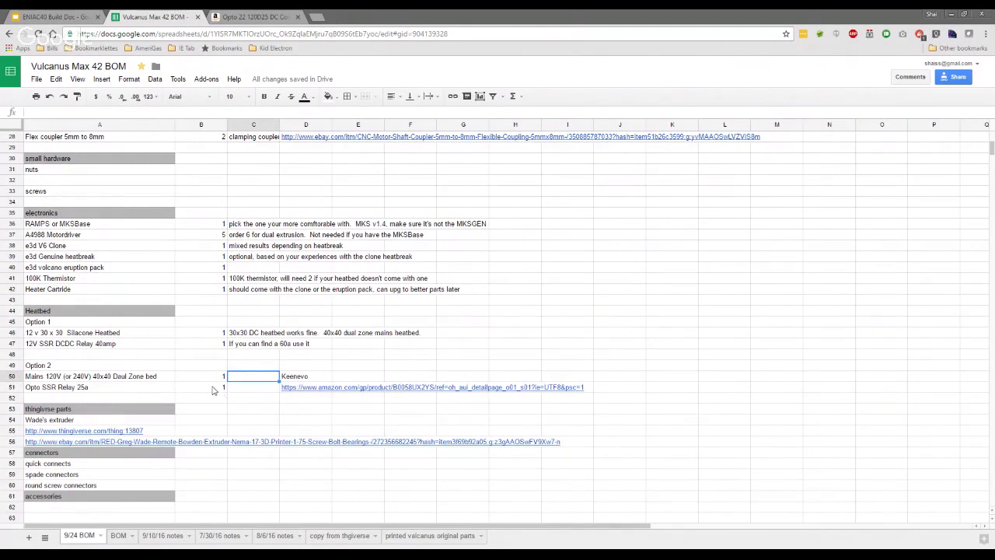
{"action": "left_click", "coordinate": [41, 399]}
{"action": "right_click", "coordinate": [11, 400]}
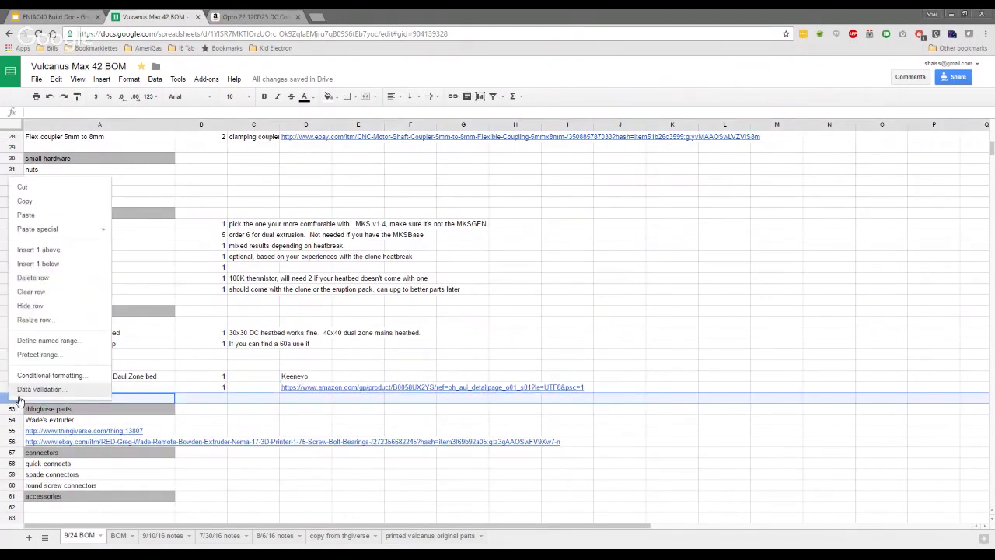
{"action": "left_click", "coordinate": [45, 260]}
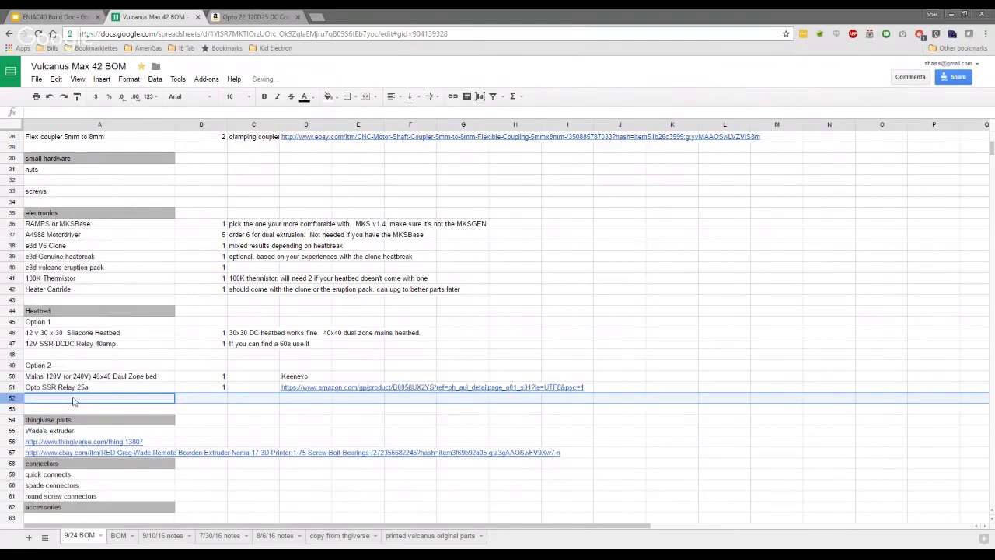
Enter "100K M3 stud thermistor" in A52 under Option 2 with a quantity of 1.
{"action": "left_click", "coordinate": [76, 398]}
{"action": "type", "text": "100"}
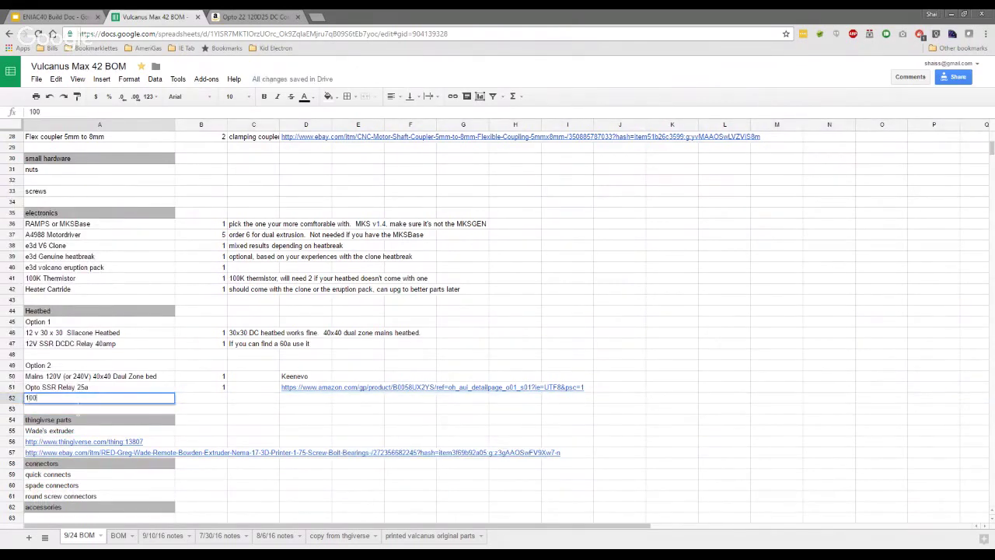
{"action": "type", "text": "K M3 stud thermistor"}
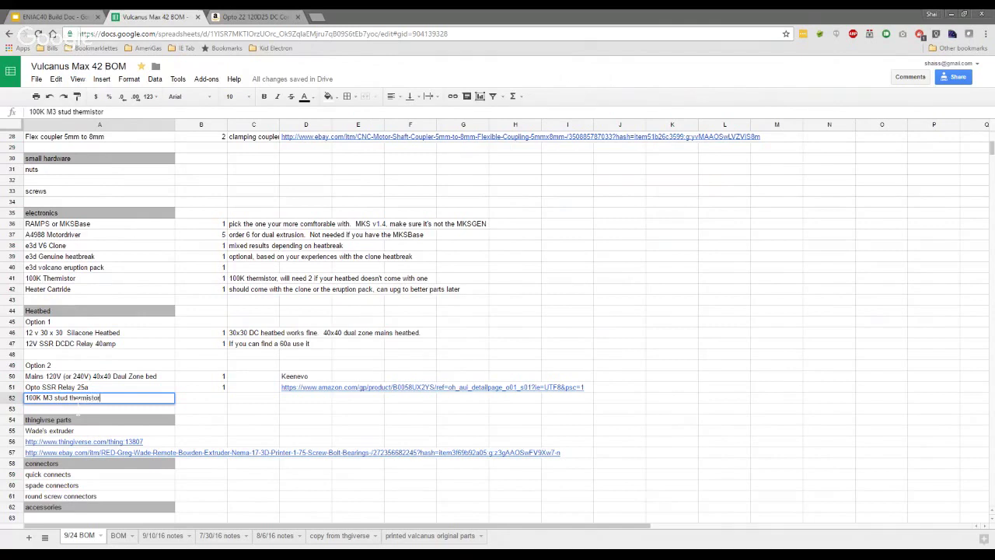
{"action": "key", "text": "Tab"}
{"action": "type", "text": "1"}
{"action": "key", "text": "Tab"}
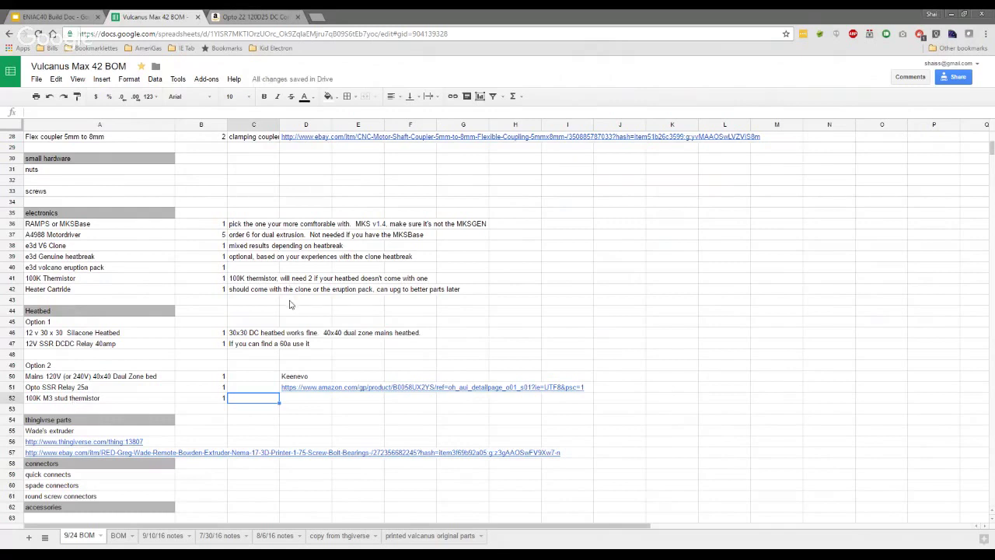
Insert a row above the connectors heading and clear its grey fill by pasting the unshaded empty cell B55 over it.
{"action": "left_click", "coordinate": [48, 345]}
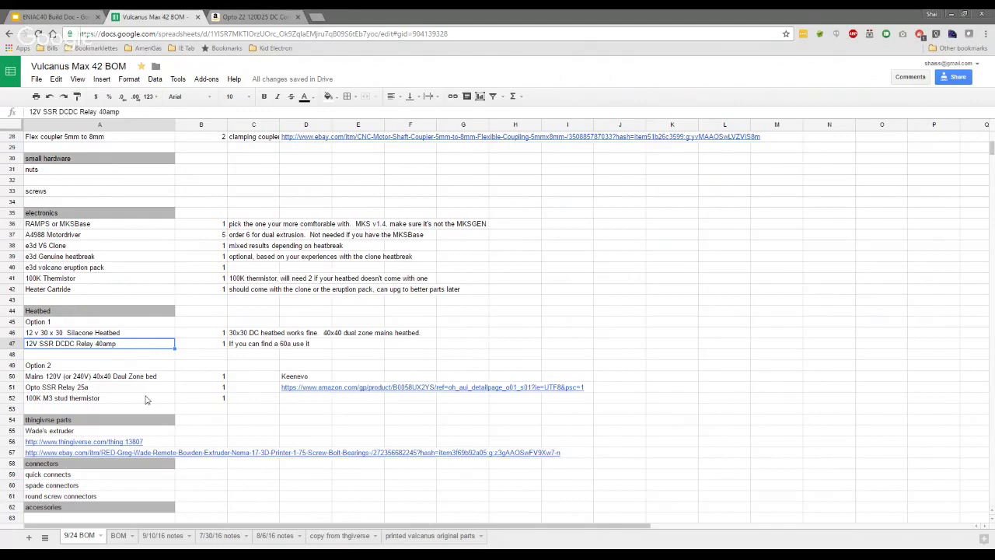
{"action": "scroll", "coordinate": [147, 399], "scroll_direction": "down", "scroll_amount": 1}
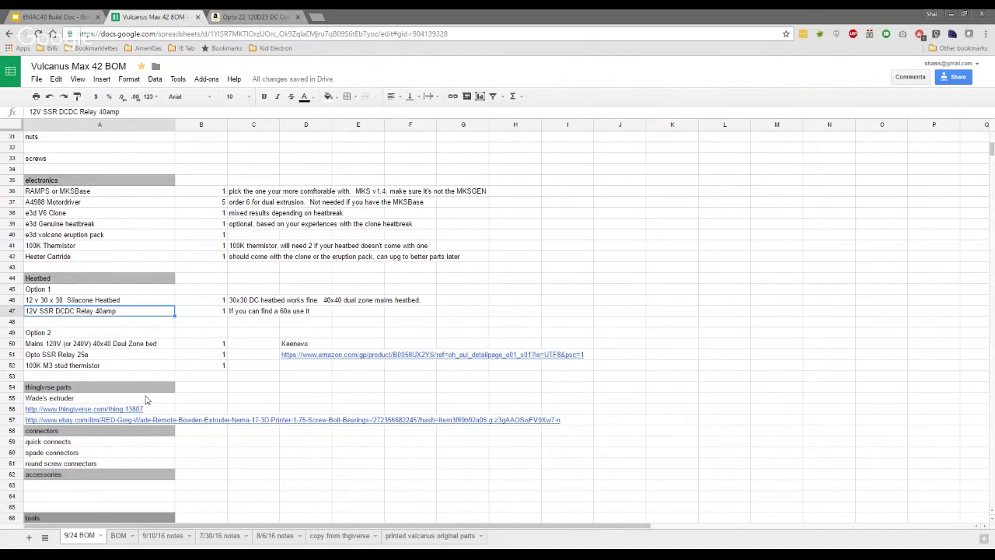
{"action": "right_click", "coordinate": [11, 430]}
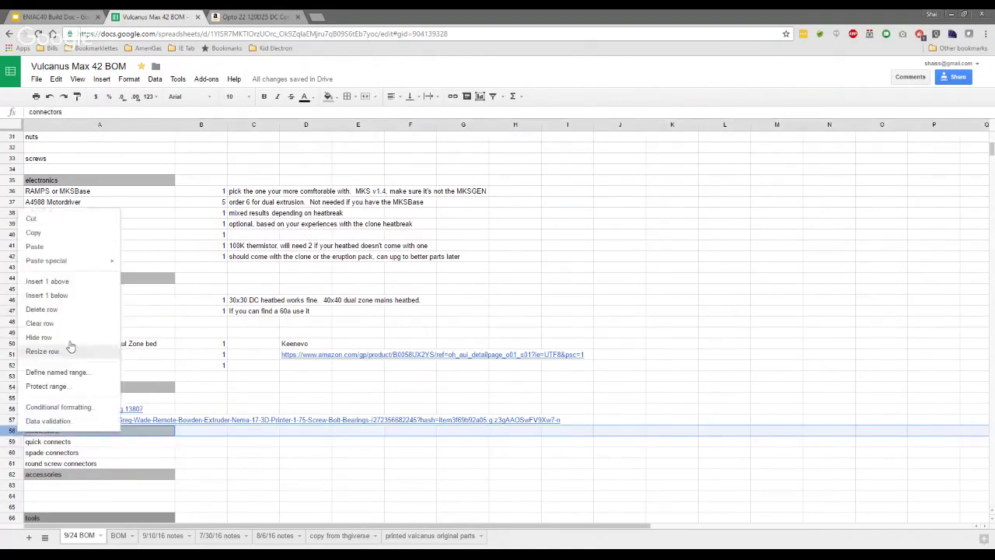
{"action": "left_click", "coordinate": [63, 283]}
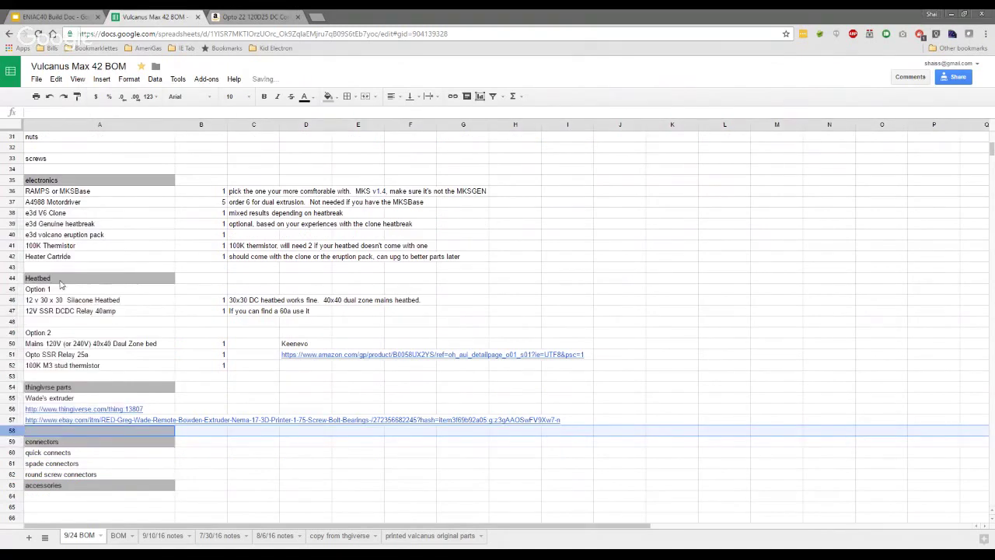
{"action": "left_click", "coordinate": [186, 398]}
{"action": "key", "text": "ctrl+c"}
{"action": "left_click", "coordinate": [144, 432]}
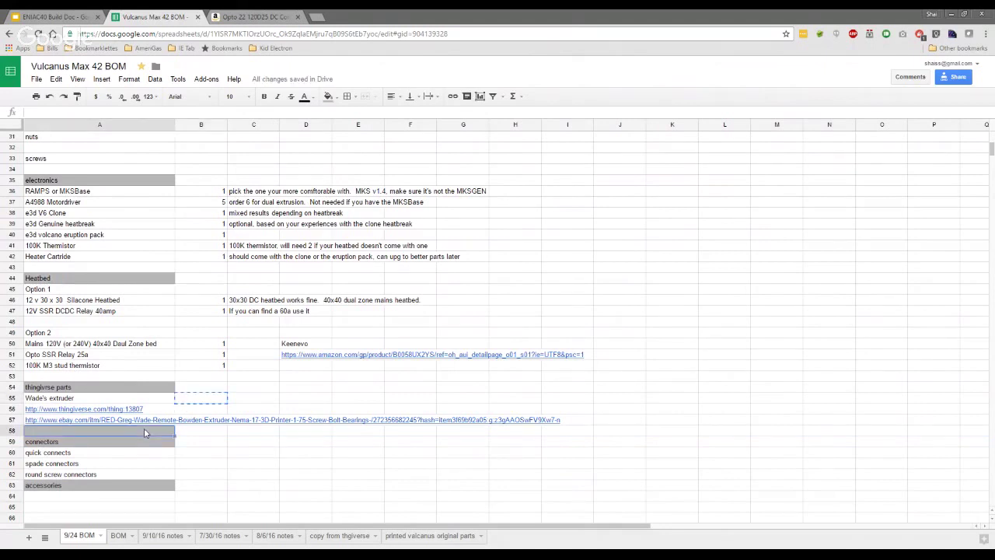
{"action": "left_click", "coordinate": [191, 432]}
{"action": "key", "text": "ctrl+v"}
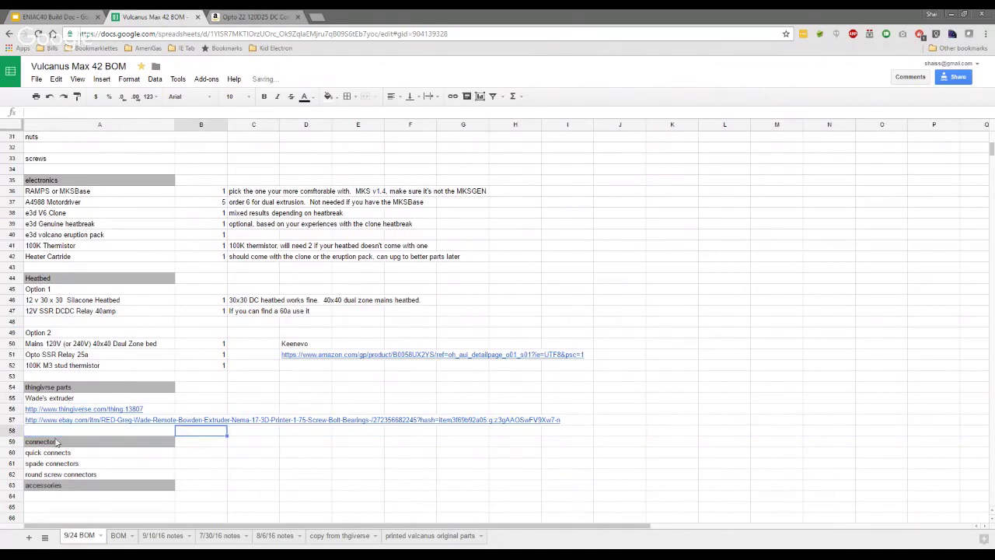
Insert a second blank row above the connectors heading.
{"action": "right_click", "coordinate": [12, 430]}
{"action": "left_click", "coordinate": [56, 278]}
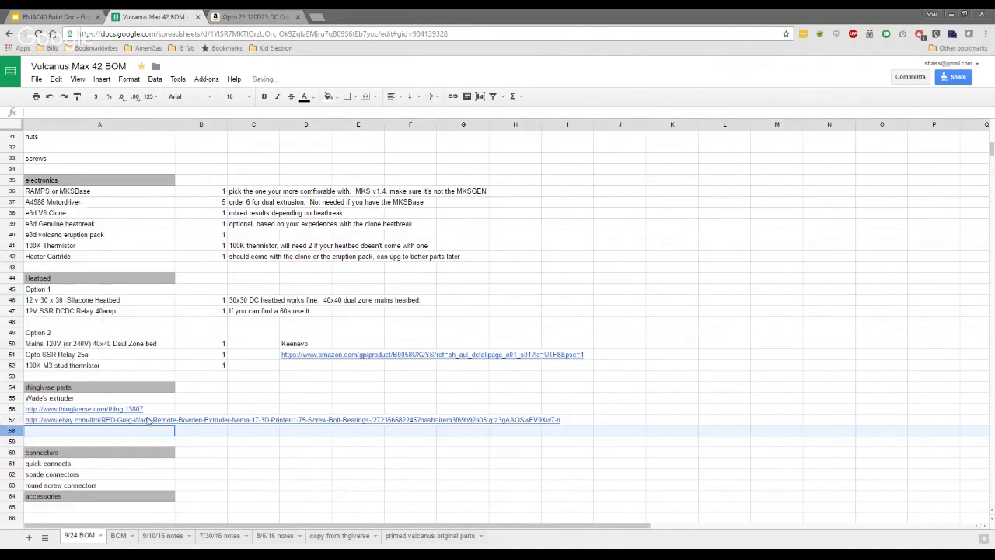
{"action": "left_click", "coordinate": [179, 443]}
{"action": "scroll", "coordinate": [163, 439], "scroll_direction": "down", "scroll_amount": 1}
{"action": "scroll", "coordinate": [162, 439], "scroll_direction": "up", "scroll_amount": 1}
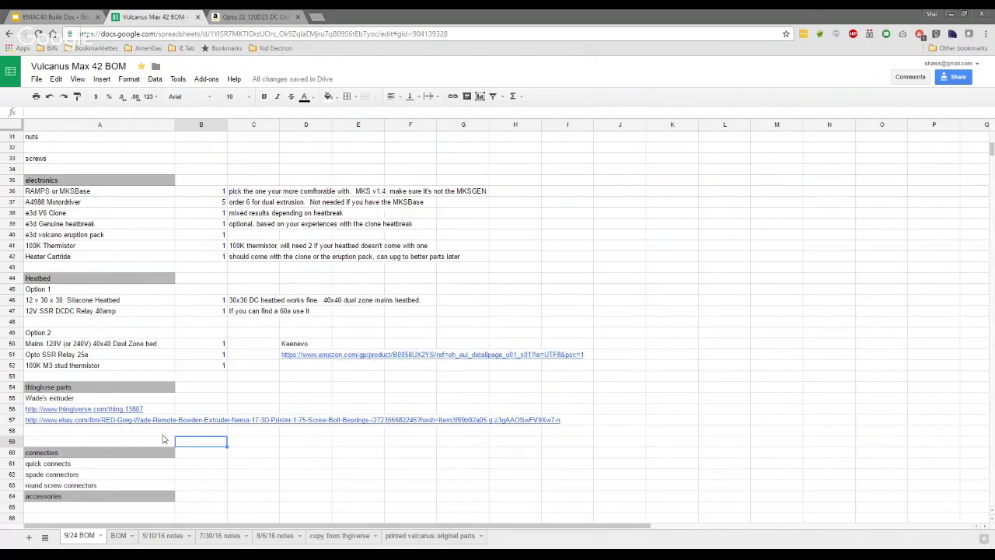
{"action": "scroll", "coordinate": [162, 439], "scroll_direction": "up", "scroll_amount": 2}
{"action": "scroll", "coordinate": [163, 372], "scroll_direction": "down", "scroll_amount": 2}
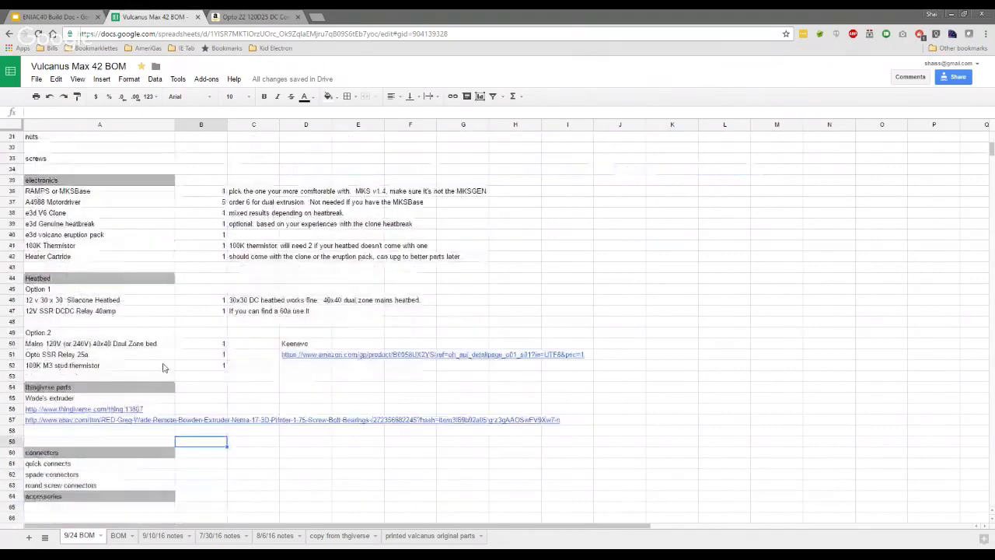
Insert three more blank rows between "nuts" and "screws" in the small hardware section.
{"action": "scroll", "coordinate": [164, 295], "scroll_direction": "up", "scroll_amount": 3}
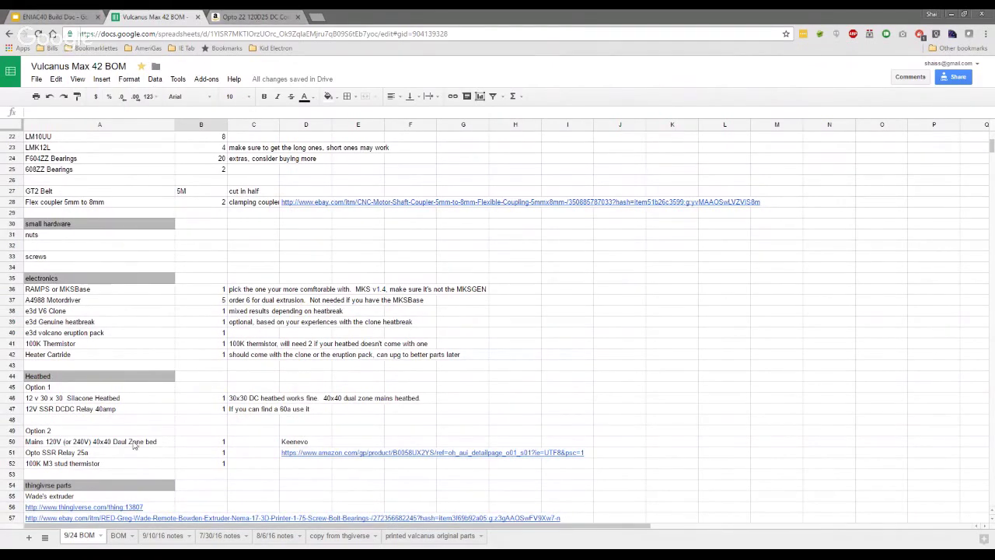
{"action": "left_click", "coordinate": [69, 247]}
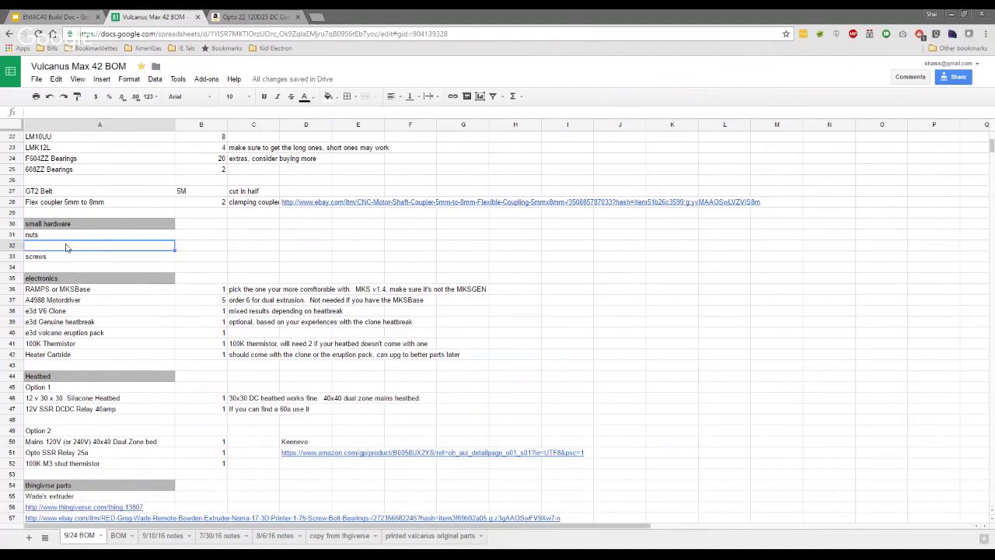
{"action": "right_click", "coordinate": [18, 247]}
{"action": "left_click", "coordinate": [56, 331]}
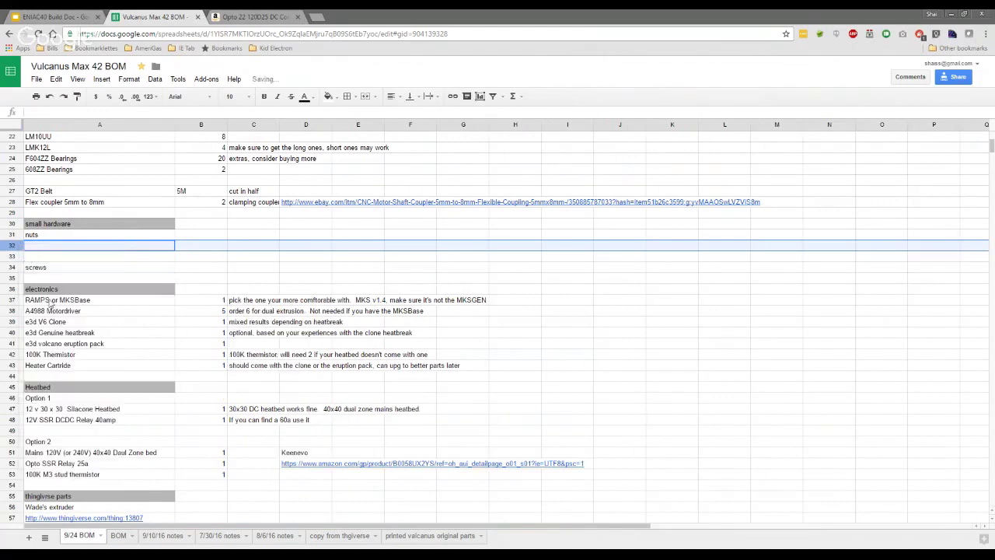
{"action": "left_click", "coordinate": [14, 257], "text": "shift"}
{"action": "right_click", "coordinate": [14, 257]}
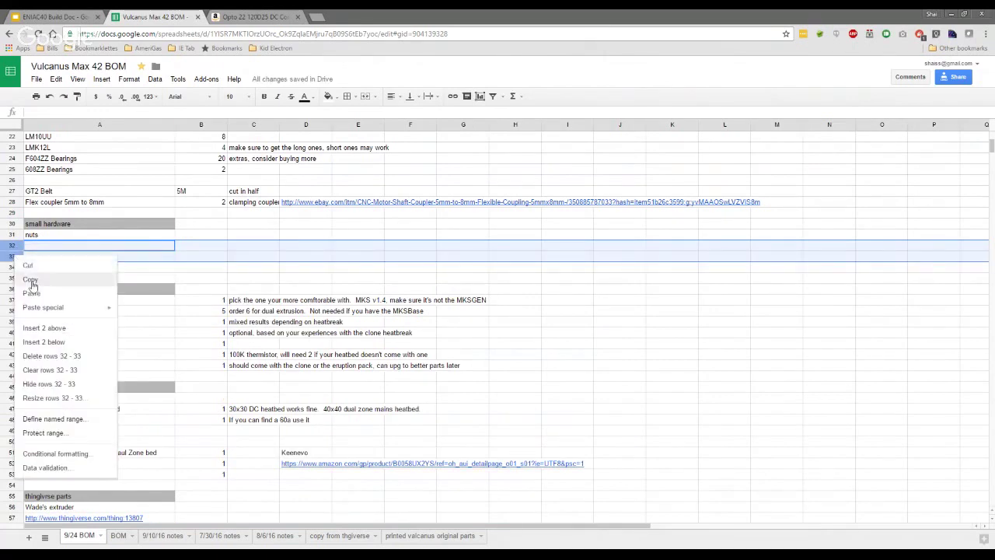
{"action": "left_click", "coordinate": [47, 330]}
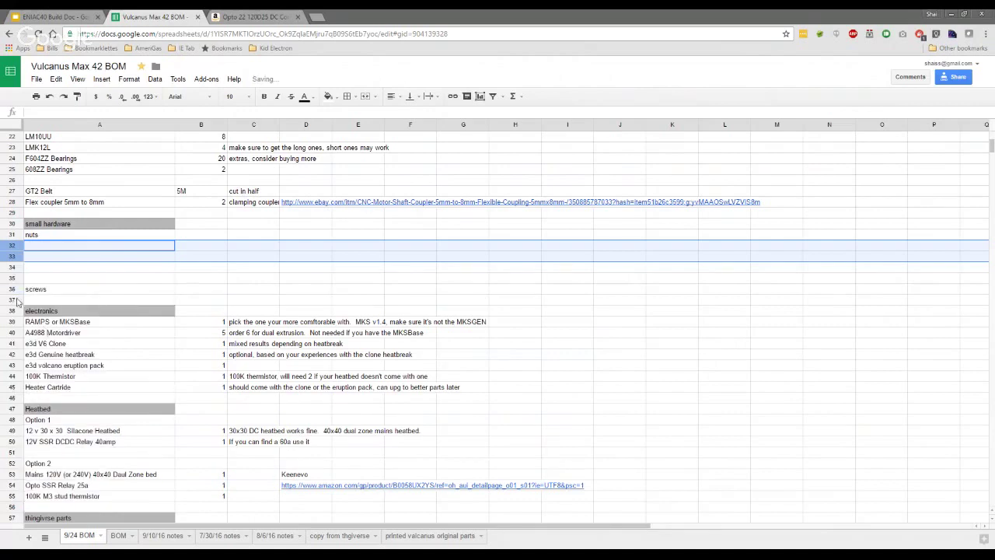
Insert three more blank rows beneath "screws", above the electronics heading.
{"action": "right_click", "coordinate": [18, 300]}
{"action": "left_click", "coordinate": [63, 368]}
{"action": "left_click", "coordinate": [16, 310], "text": "shift"}
{"action": "right_click", "coordinate": [15, 310]}
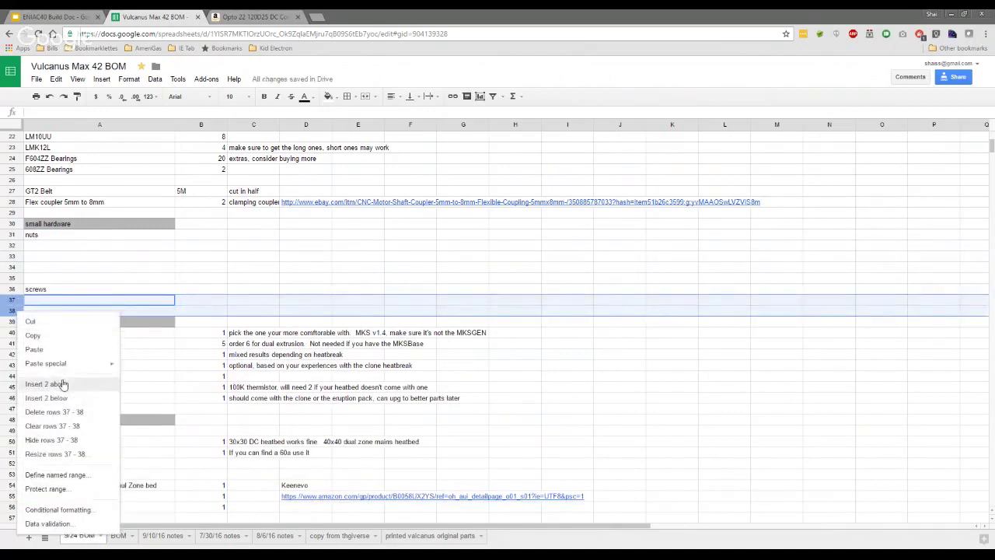
{"action": "left_click", "coordinate": [64, 384]}
Enter the screw size "M4 x 25MM" in A37, directly under "screws".
{"action": "left_click", "coordinate": [53, 305]}
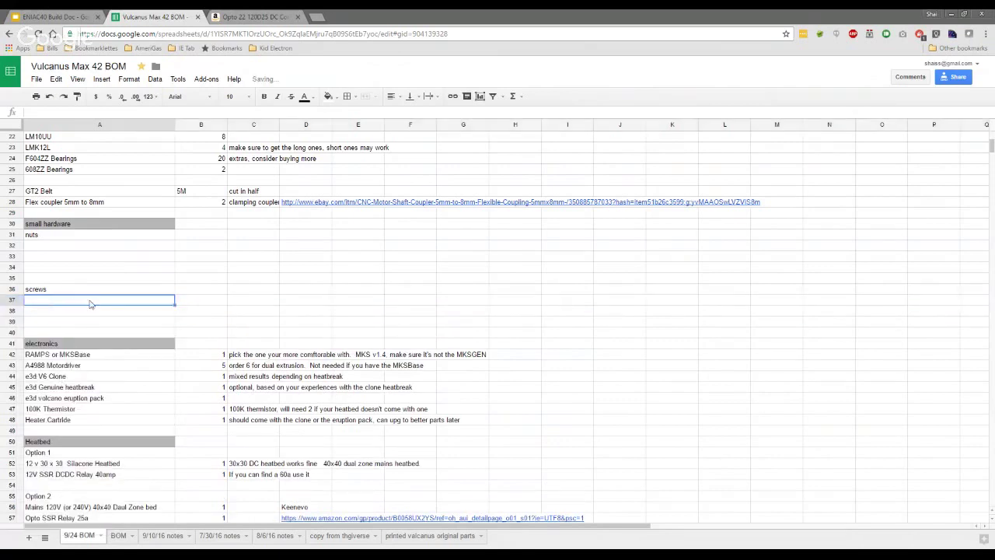
{"action": "type", "text": "M3"}
{"action": "key", "text": "BackSpace"}
{"action": "type", "text": "4 x"}
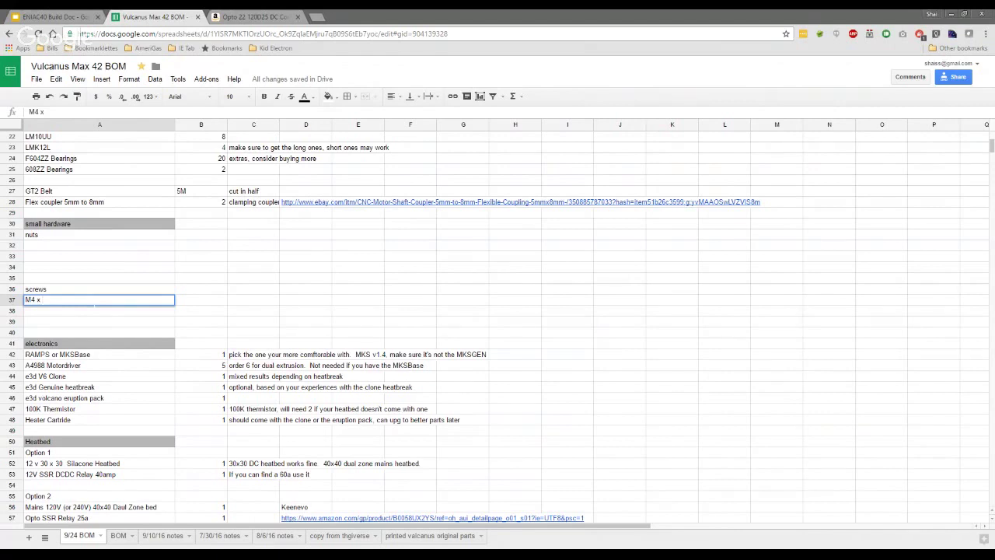
{"action": "type", "text": " 25MM"}
{"action": "key", "text": "Return"}
List the screw sizes "M5 x 8MM" in A38 and "M5 x 10MM" in A39.
{"action": "type", "text": "M%"}
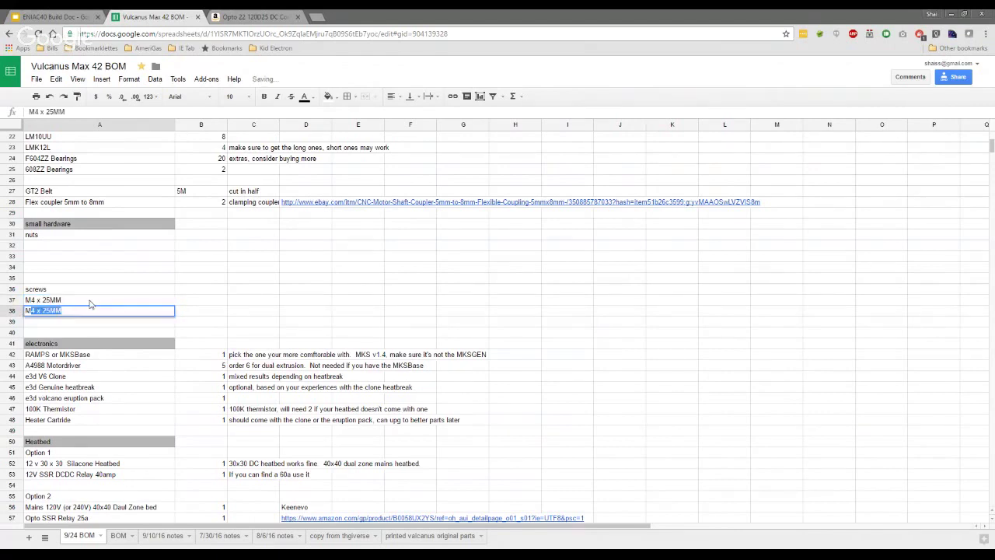
{"action": "key", "text": "BackSpace"}
{"action": "type", "text": "5 x"}
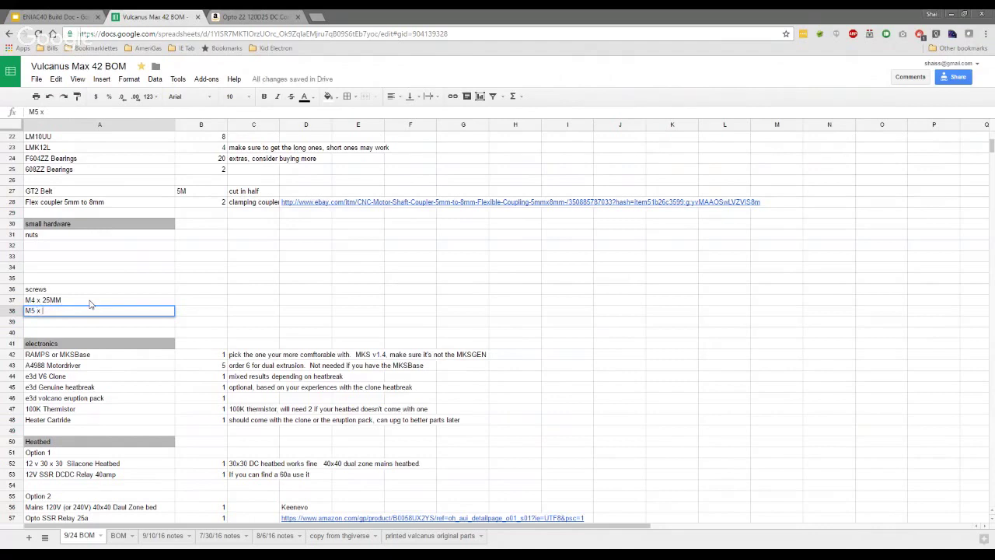
{"action": "type", "text": " 8MM"}
{"action": "key", "text": "Return"}
{"action": "type", "text": "M5 x "}
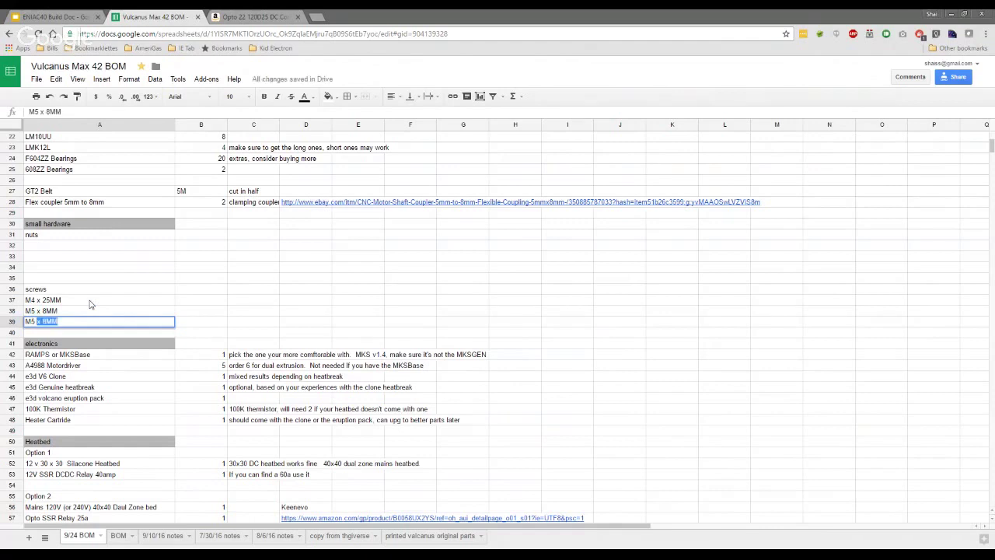
{"action": "type", "text": "10MM"}
{"action": "key", "text": "Return"}
Set the quantity of the M5 x 8MM screws to 100.
{"action": "key", "text": "Up"}
{"action": "key", "text": "Up"}
{"action": "key", "text": "Right"}
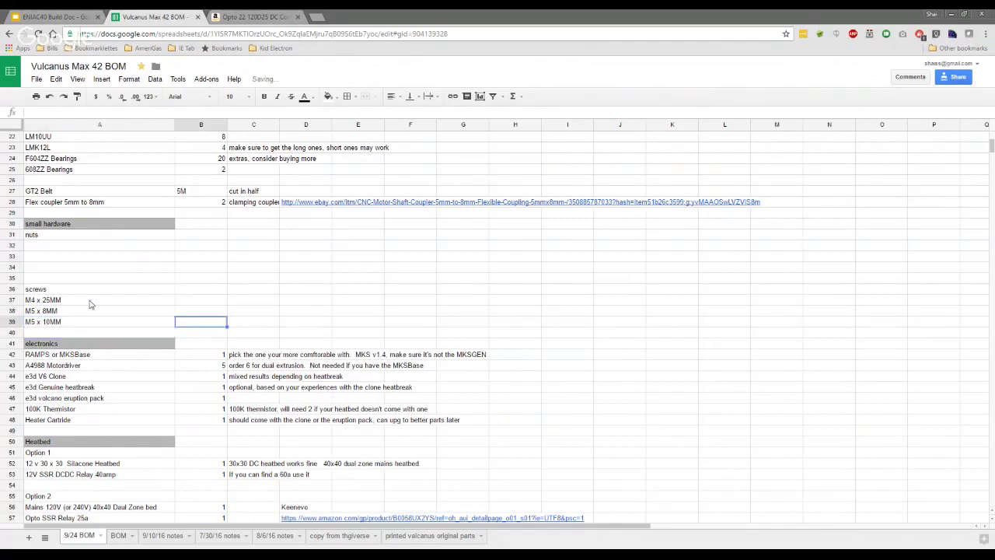
{"action": "type", "text": "100"}
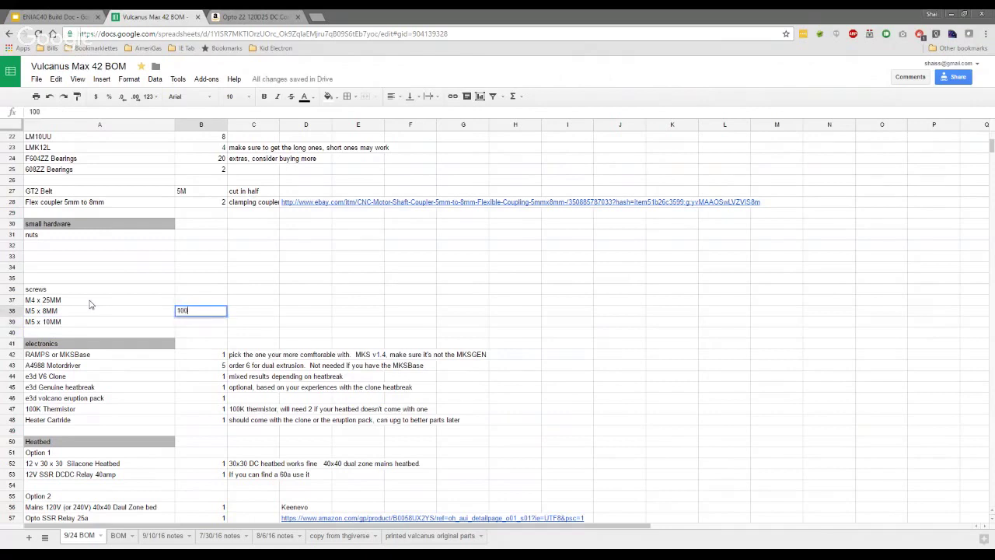
{"action": "key", "text": "Return"}
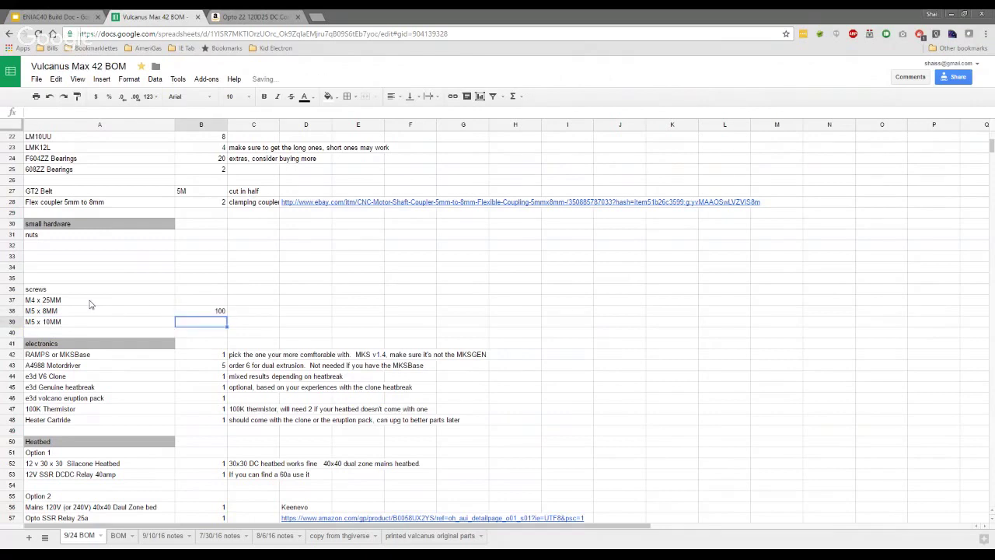
Insert another blank row below the M5 x 10MM screw entry, above the electronics heading.
{"action": "key", "text": "Left"}
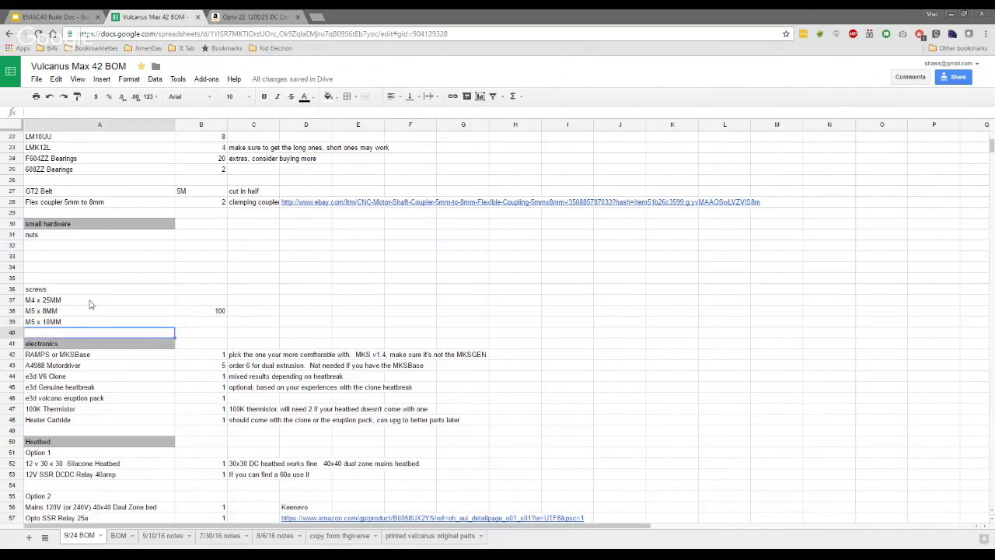
{"action": "key", "text": "Down"}
{"action": "left_click", "coordinate": [120, 325]}
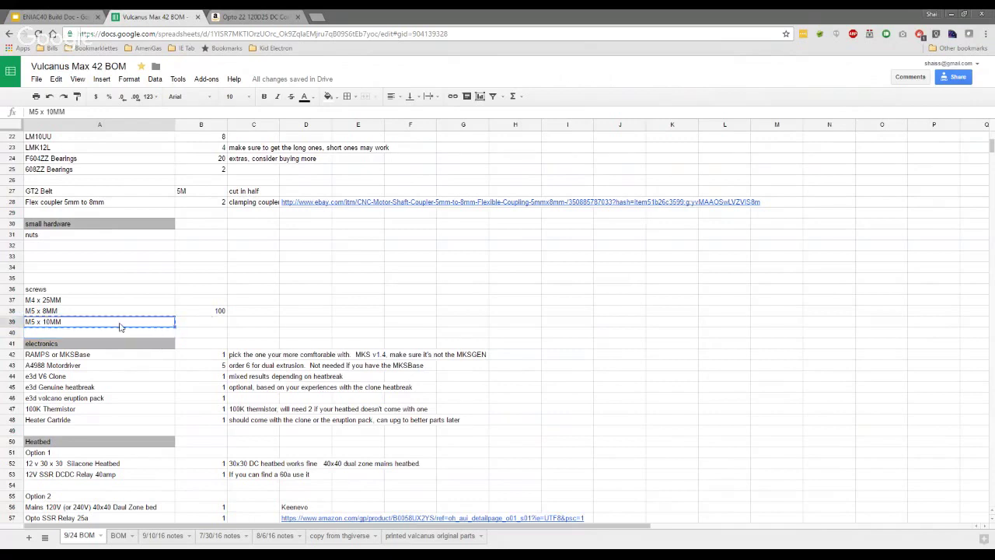
{"action": "right_click", "coordinate": [17, 336]}
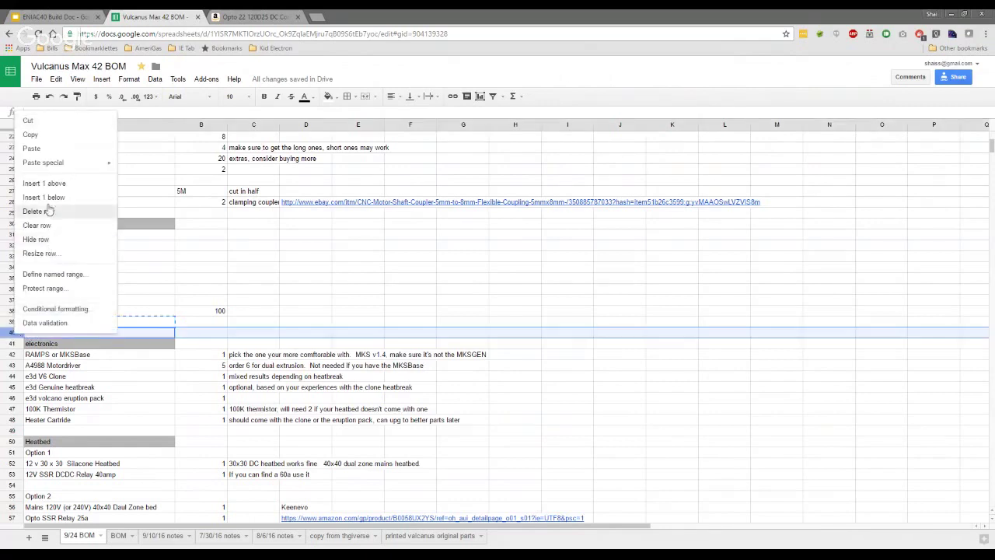
{"action": "left_click", "coordinate": [54, 185]}
{"action": "left_click", "coordinate": [55, 323]}
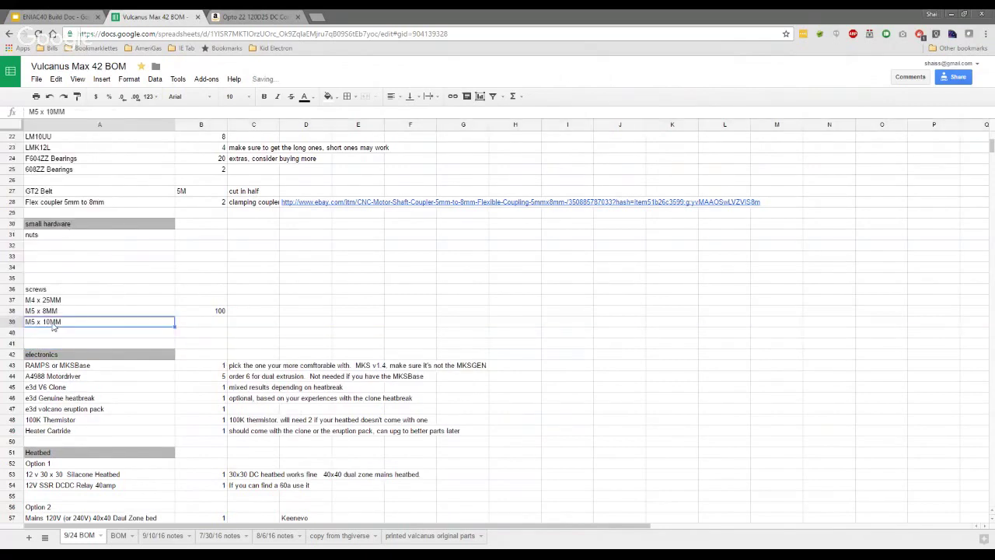
Add the screw size "M5 x 12MM" in A40, directly under the M5 x 10MM entry.
{"action": "left_click", "coordinate": [54, 332]}
{"action": "key", "text": "ctrl+v"}
{"action": "double_click", "coordinate": [45, 332]}
{"action": "key", "text": "BackSpace"}
{"action": "type", "text": "2"}
{"action": "key", "text": "Tab"}
Set the quantities of the M5 x 10MM and M5 x 12MM screws to 50 each.
{"action": "key", "text": "Up"}
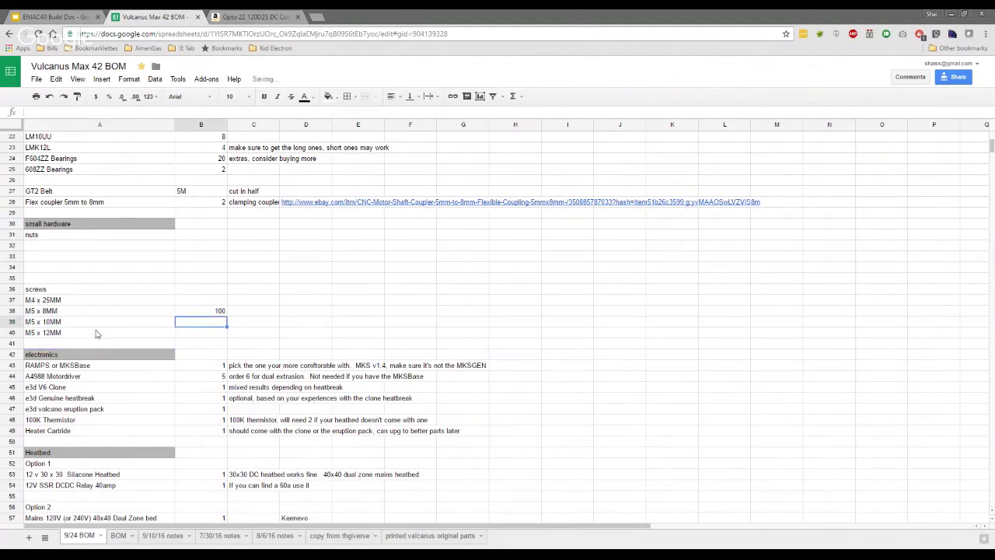
{"action": "type", "text": "50"}
{"action": "key", "text": "Return"}
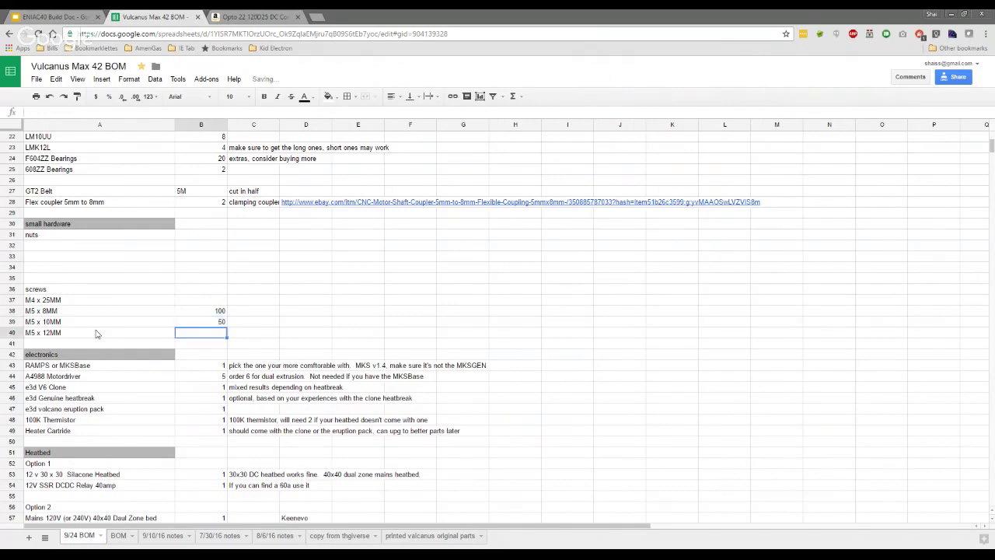
{"action": "type", "text": "50"}
{"action": "key", "text": "Return"}
Add the note "used on most of the build" in column C for the M5 x 8MM screws.
{"action": "key", "text": "Right"}
{"action": "key", "text": "Right"}
{"action": "key", "text": "Up"}
{"action": "key", "text": "Up"}
{"action": "key", "text": "Up"}
{"action": "key", "text": "Left"}
{"action": "key", "text": "Right"}
{"action": "key", "text": "Left"}
{"action": "type", "text": "used on most of the build"}
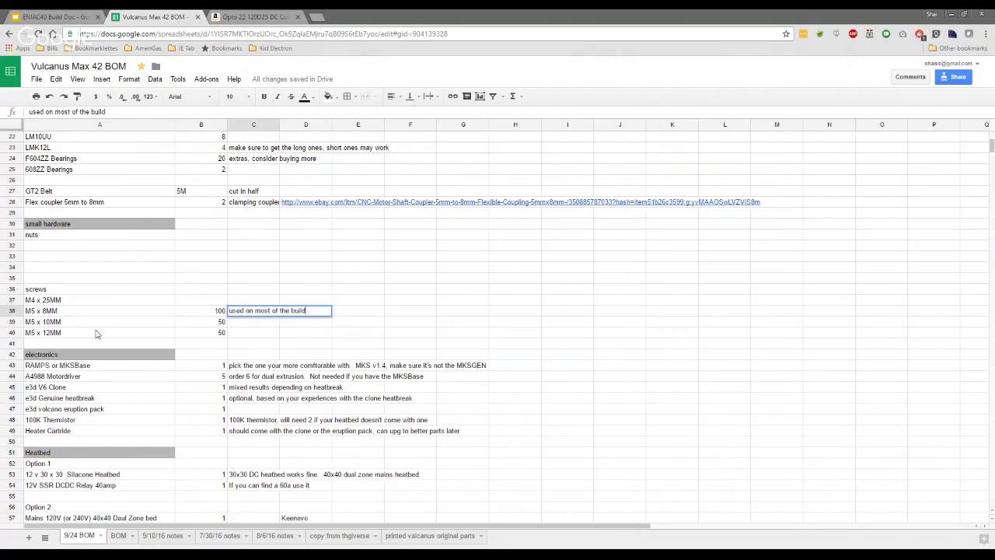
{"action": "key", "text": "Return"}
Note "some parts need the 10mm" in C39 and "thingiverse parts sometimes need 12mm" in C40.
{"action": "type", "text": "some parts need the 10mm"}
{"action": "key", "text": "Return"}
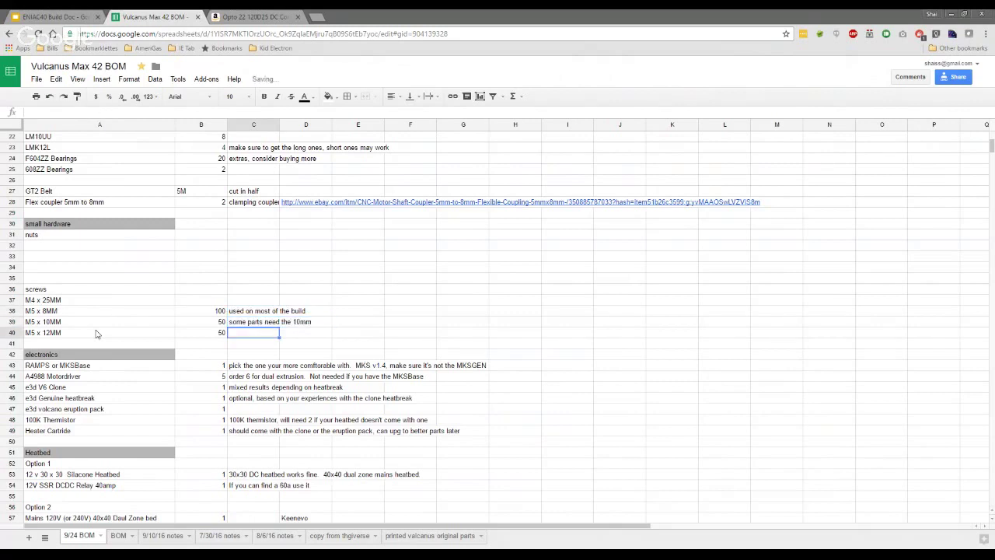
{"action": "type", "text": "thingiverse parts"}
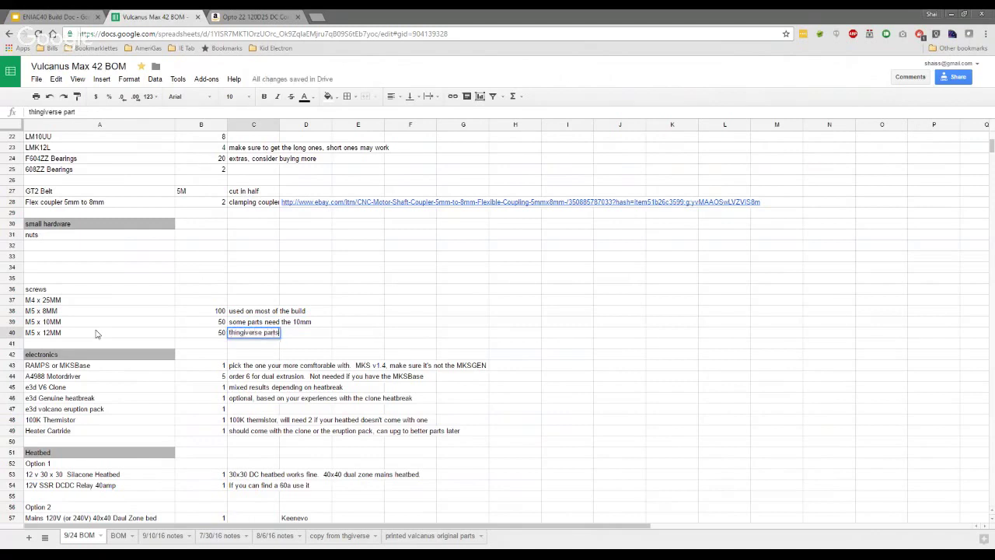
{"action": "type", "text": " sometimes nee"}
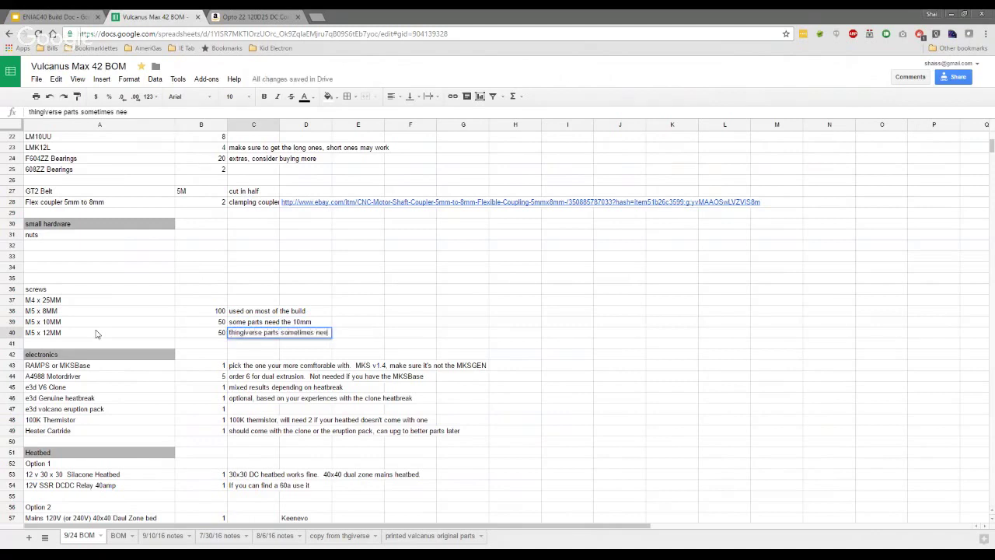
{"action": "type", "text": "d 12mm"}
{"action": "key", "text": "Return"}
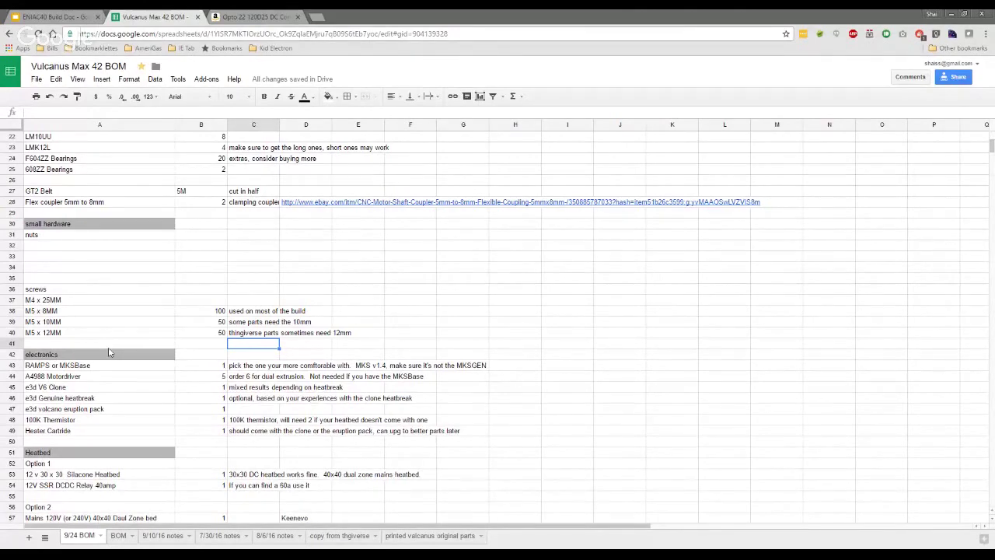
Insert two more blank rows below the M5 x 12MM entry, above the electronics heading.
{"action": "right_click", "coordinate": [11, 344]}
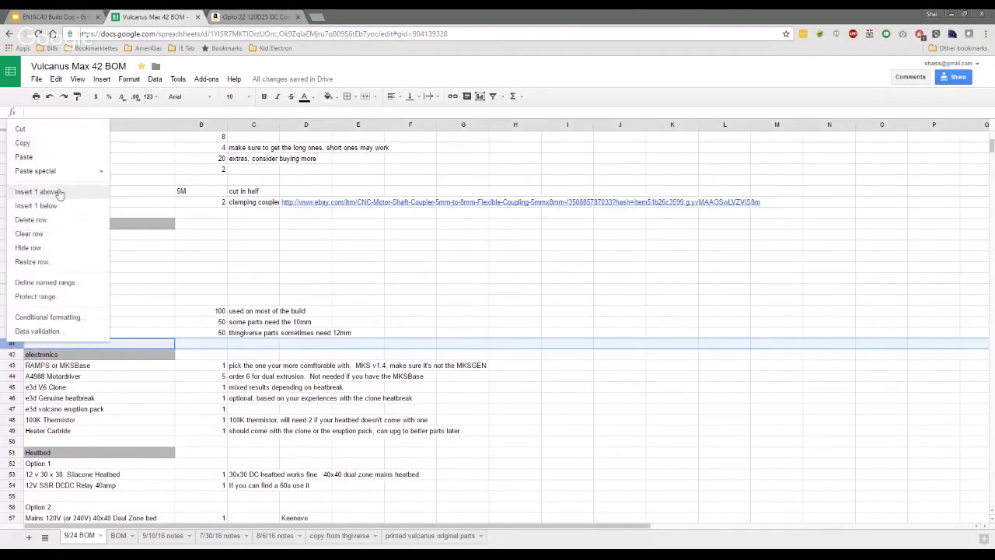
{"action": "left_click", "coordinate": [60, 191]}
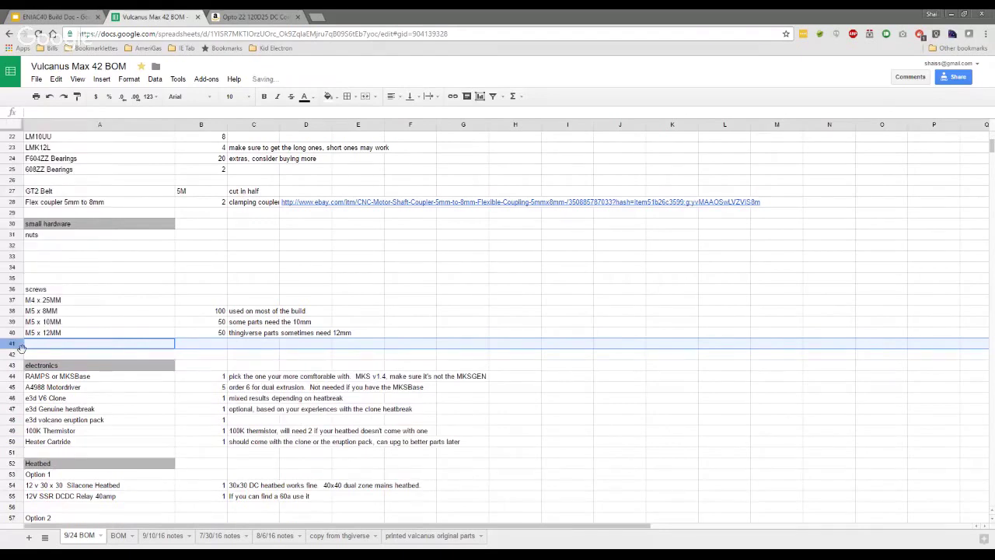
{"action": "right_click", "coordinate": [19, 344]}
{"action": "left_click", "coordinate": [65, 191]}
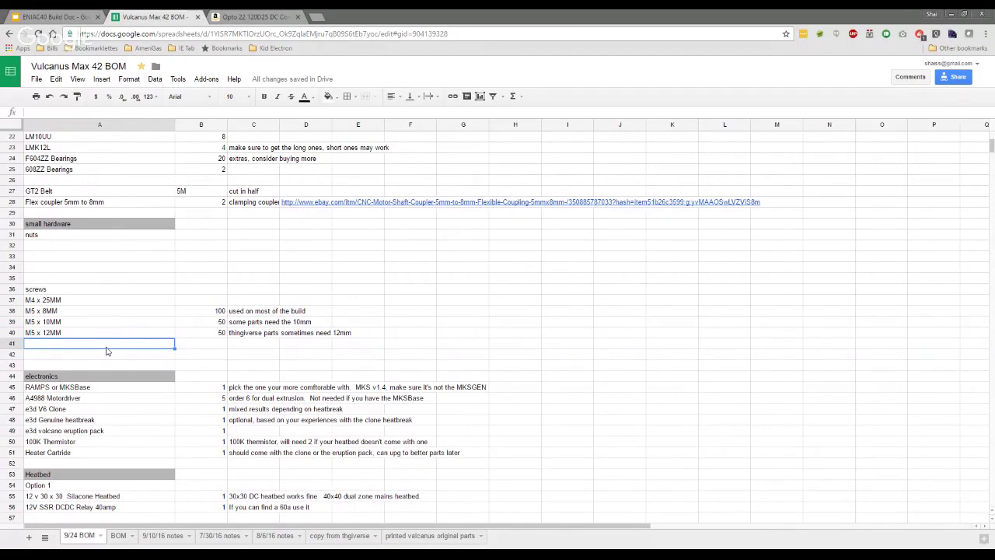
Check the nuts and bolts list on the BOM sheet and move that sheet ahead of 9/24 BOM.
{"action": "left_click", "coordinate": [122, 536]}
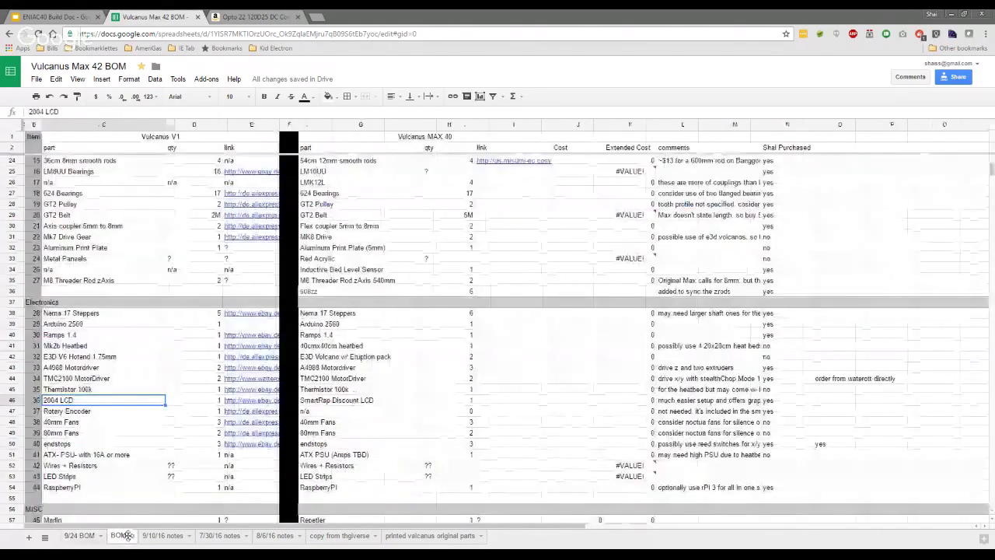
{"action": "scroll", "coordinate": [120, 400], "scroll_direction": "down", "scroll_amount": 5}
{"action": "scroll", "coordinate": [120, 399], "scroll_direction": "up", "scroll_amount": 10}
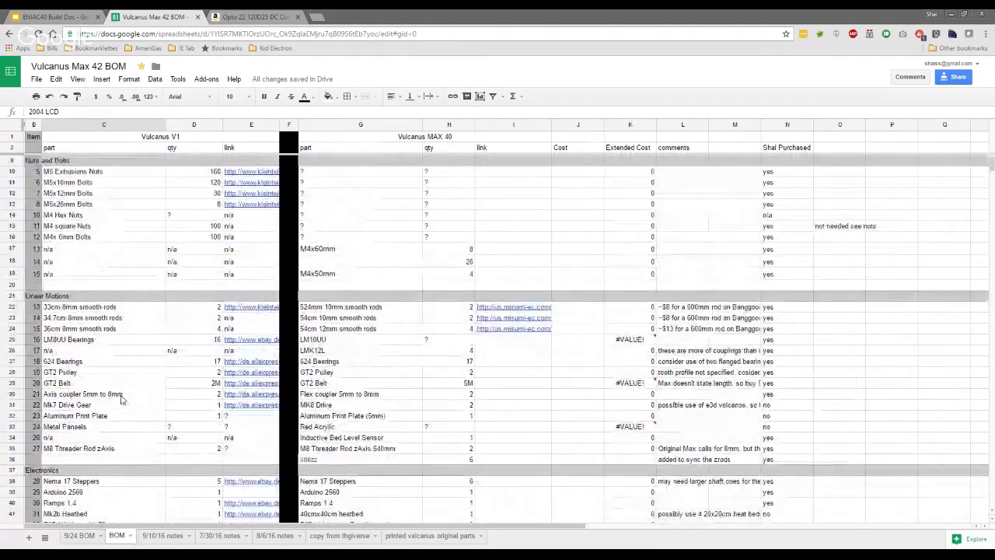
{"action": "left_click_drag", "start_coordinate": [124, 538], "coordinate": [105, 542]}
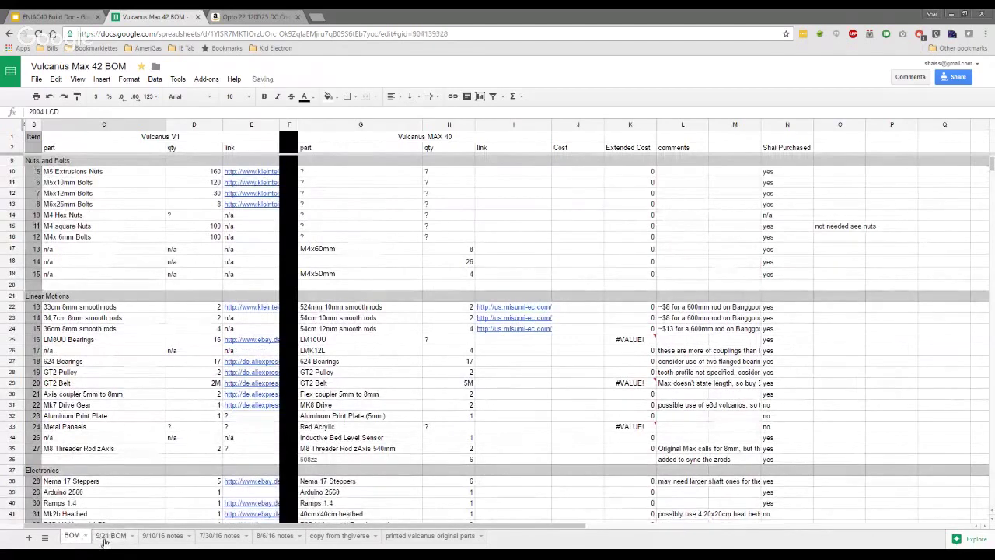
On the 9/24 BOM sheet, add "M3 x 20MM" screws in A41 with a quantity of 100.
{"action": "left_click", "coordinate": [109, 536]}
{"action": "left_click", "coordinate": [68, 343]}
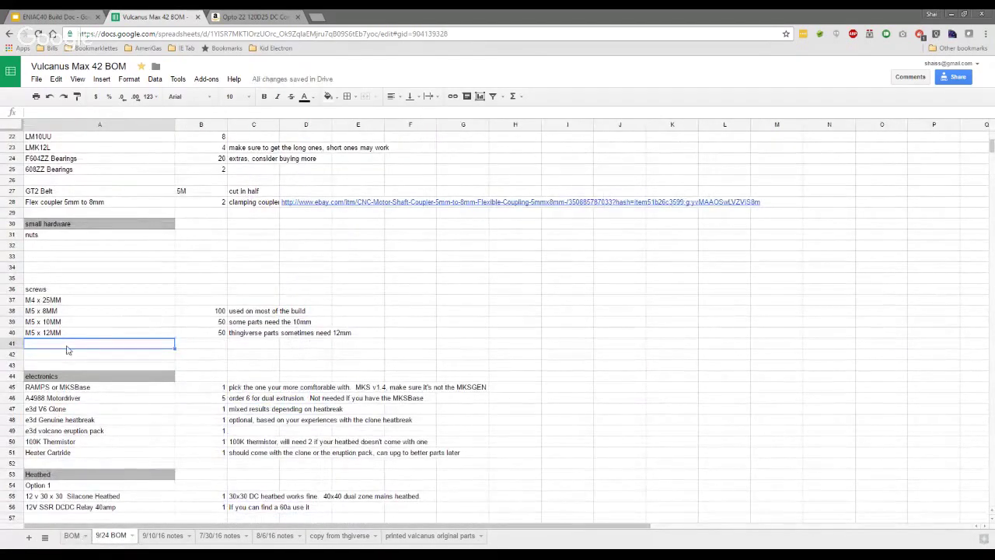
{"action": "type", "text": "M3"}
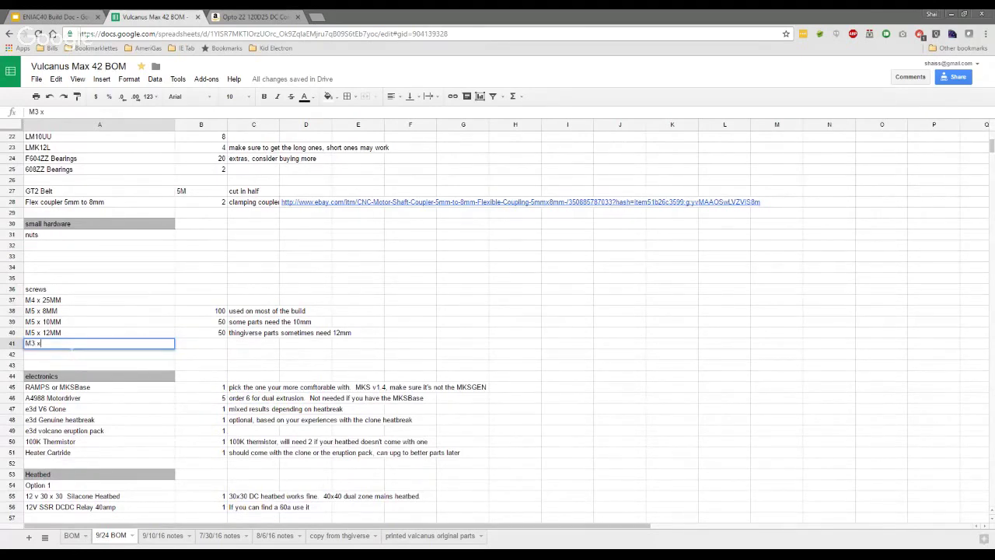
{"action": "type", "text": " x"}
{"action": "type", "text": "20MM"}
{"action": "key", "text": "Tab"}
{"action": "type", "text": "100"}
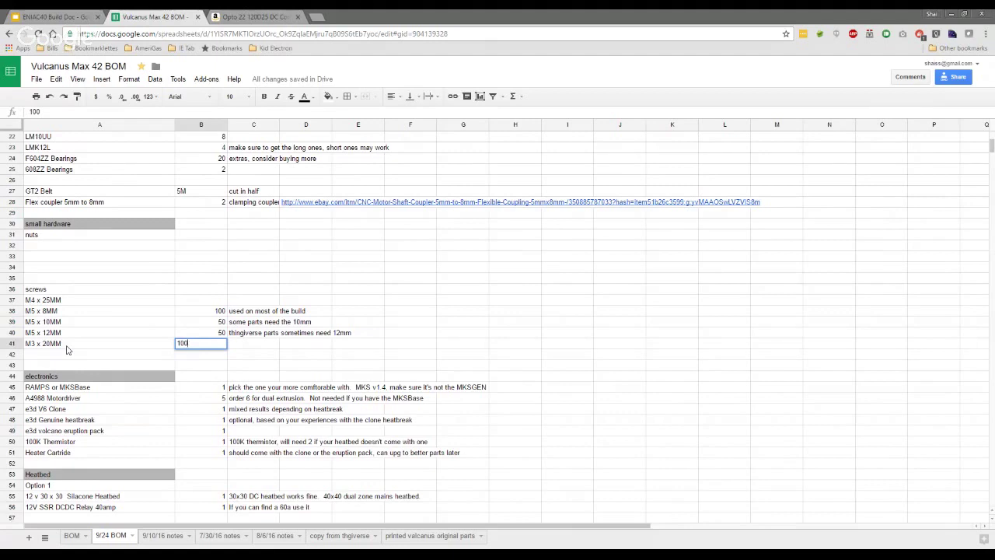
{"action": "key", "text": "Tab"}
{"action": "type", "text": "need to double check these"}
{"action": "key", "text": "ctrl+Return"}
{"action": "key", "text": "Delete"}
{"action": "key", "text": "Left"}
Enter the screw size "M3 x 16MM" in A42, below the M3 x 20MM entry.
{"action": "left_click", "coordinate": [90, 355]}
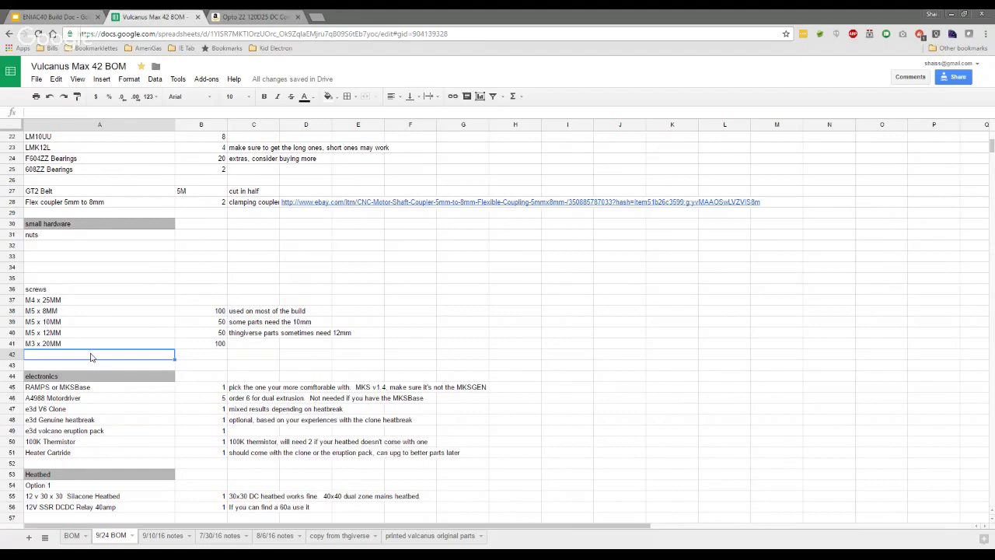
{"action": "type", "text": "M3"}
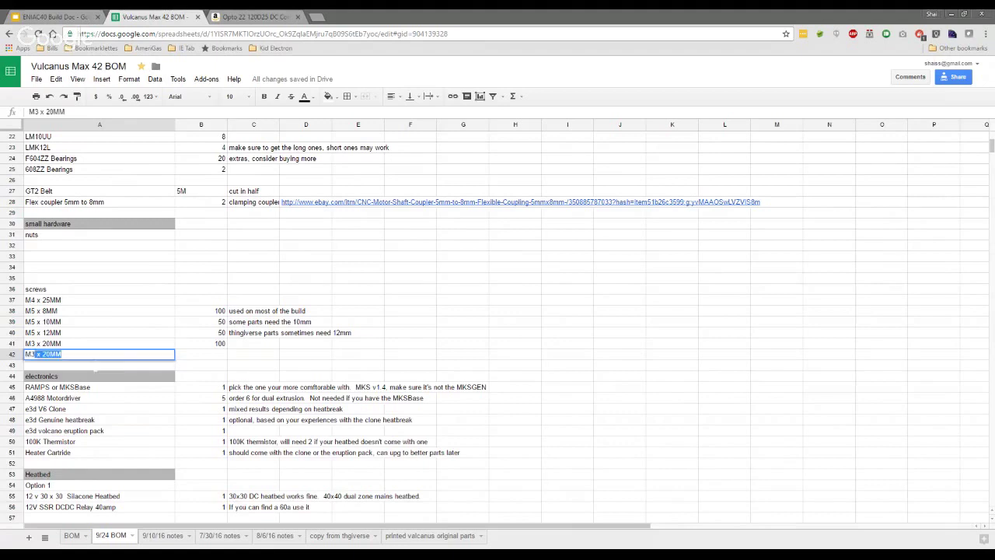
{"action": "type", "text": " x 16MM"}
{"action": "key", "text": "Tab"}
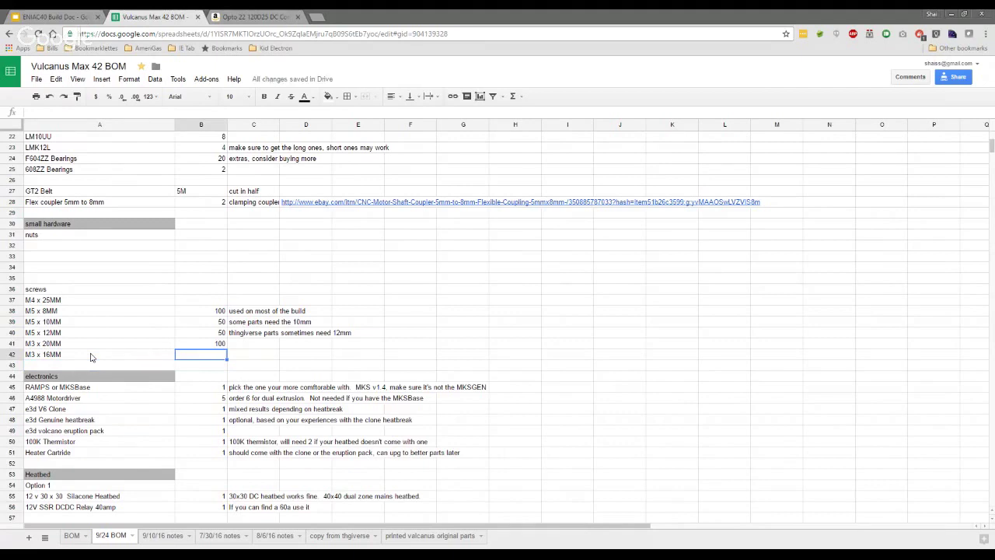
For the M3 x 16MM screws, add the note "need to check notes, used for the nemas" and set the quantity to 25.
{"action": "key", "text": "Tab"}
{"action": "type", "text": "need to "}
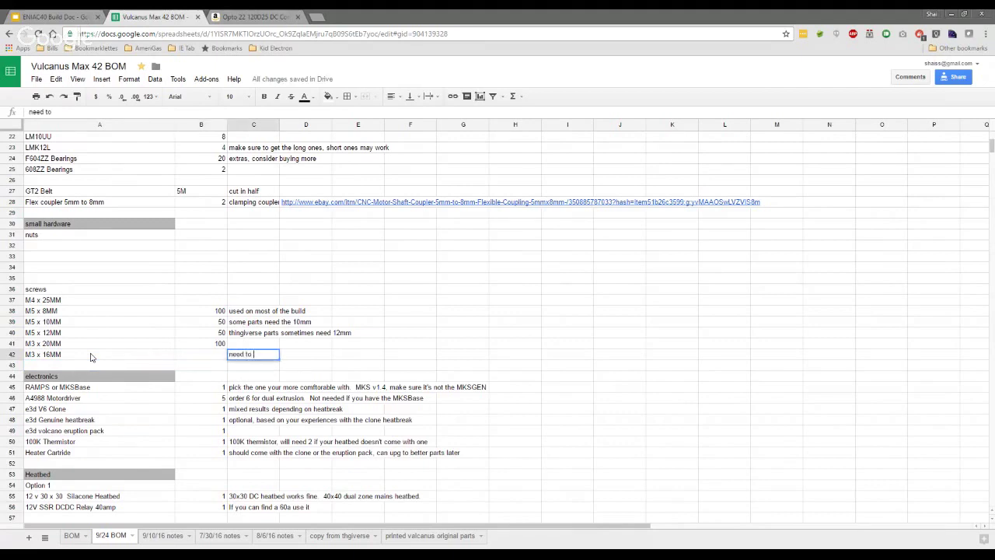
{"action": "type", "text": "check notes, used for the nemas"}
{"action": "key", "text": "Return"}
{"action": "key", "text": "Up"}
{"action": "key", "text": "Left"}
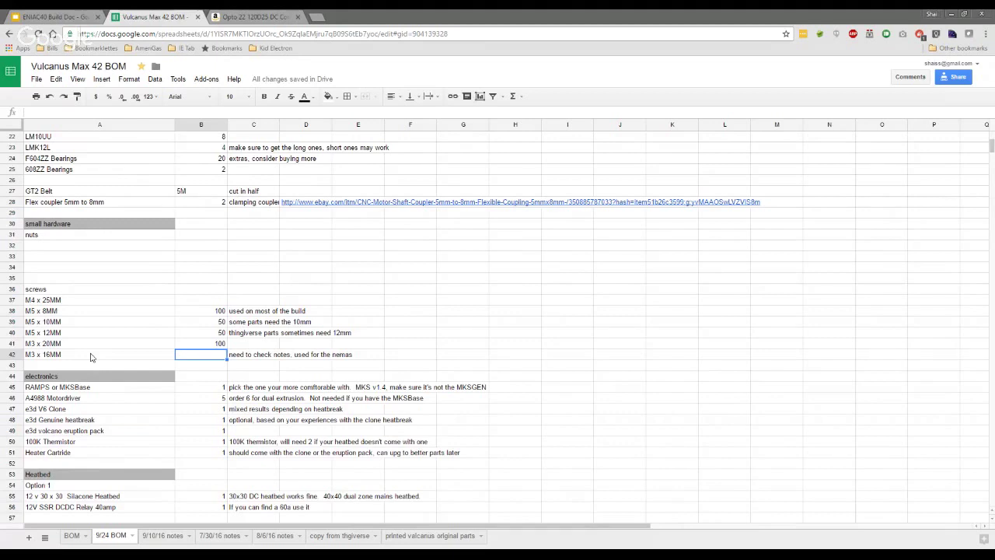
{"action": "type", "text": "25"}
{"action": "key", "text": "Return"}
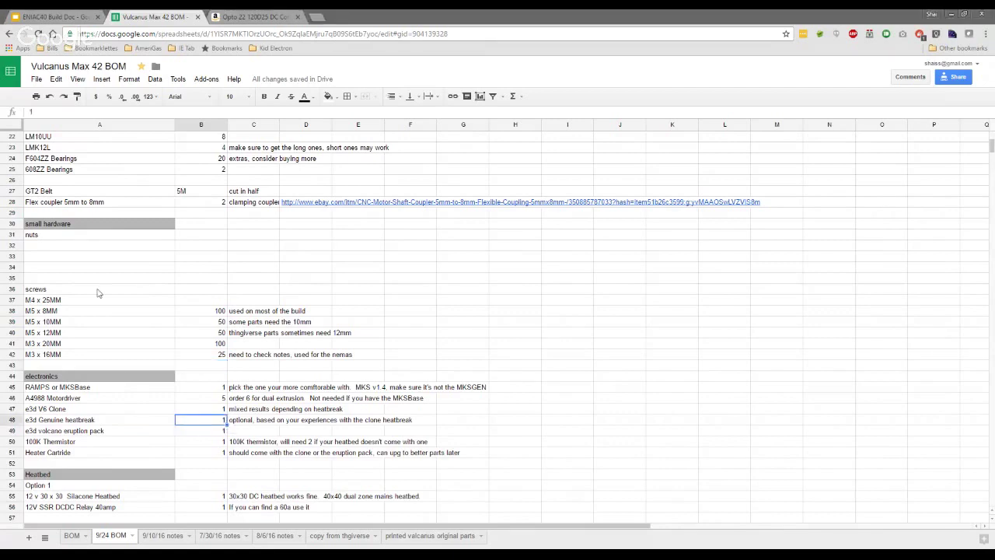
List "M4 Nuts" in A32 and "M3 Nuts" in A33 under the nuts label.
{"action": "left_click", "coordinate": [84, 247]}
{"action": "left_click", "coordinate": [77, 238]}
{"action": "left_click", "coordinate": [75, 248]}
{"action": "type", "text": "M4"}
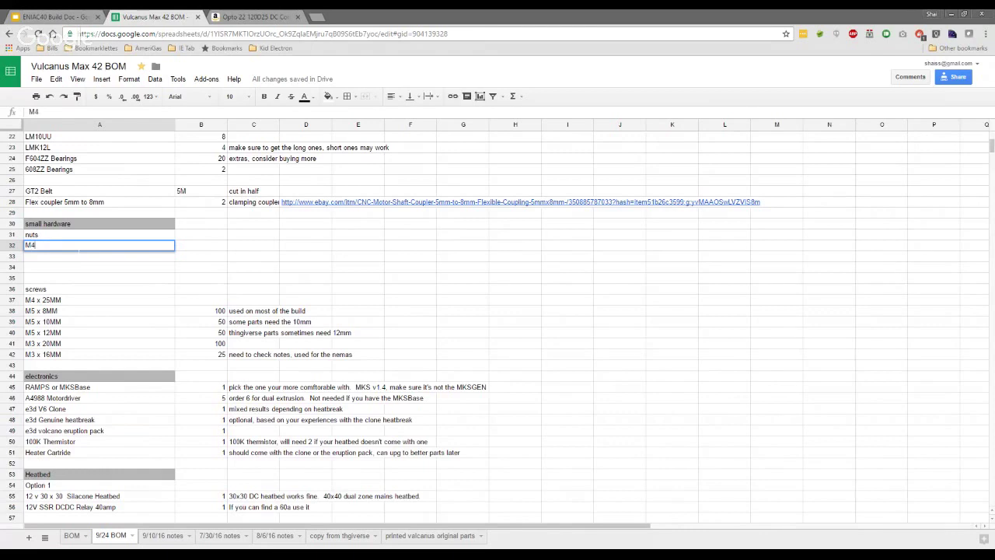
{"action": "type", "text": " Nuts"}
{"action": "key", "text": "Tab"}
{"action": "key", "text": "Return"}
{"action": "type", "text": "M3 Nuts"}
{"action": "key", "text": "Return"}
Set the quantities of the M4 Nuts and M3 Nuts to 100 each.
{"action": "key", "text": "Tab"}
{"action": "key", "text": "Up"}
{"action": "key", "text": "Up"}
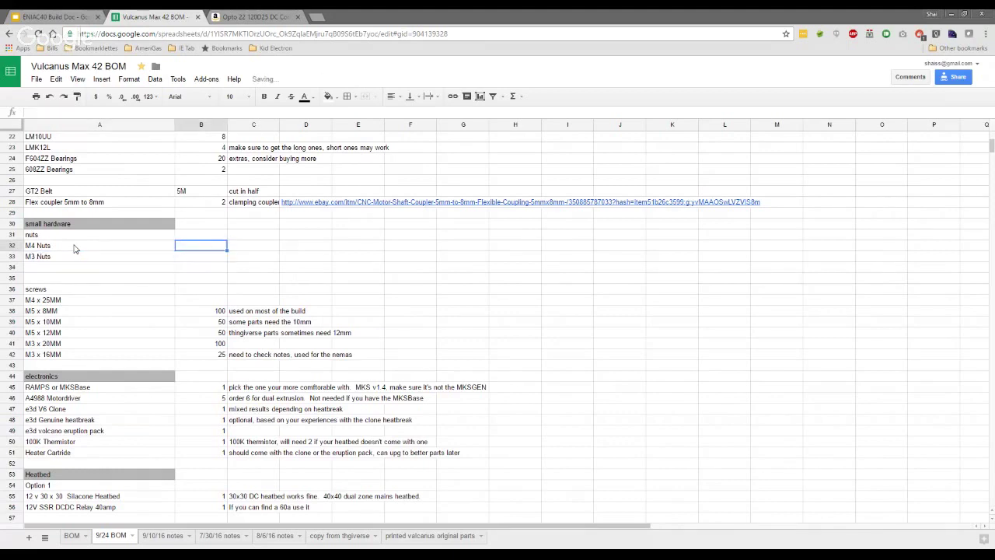
{"action": "type", "text": "100"}
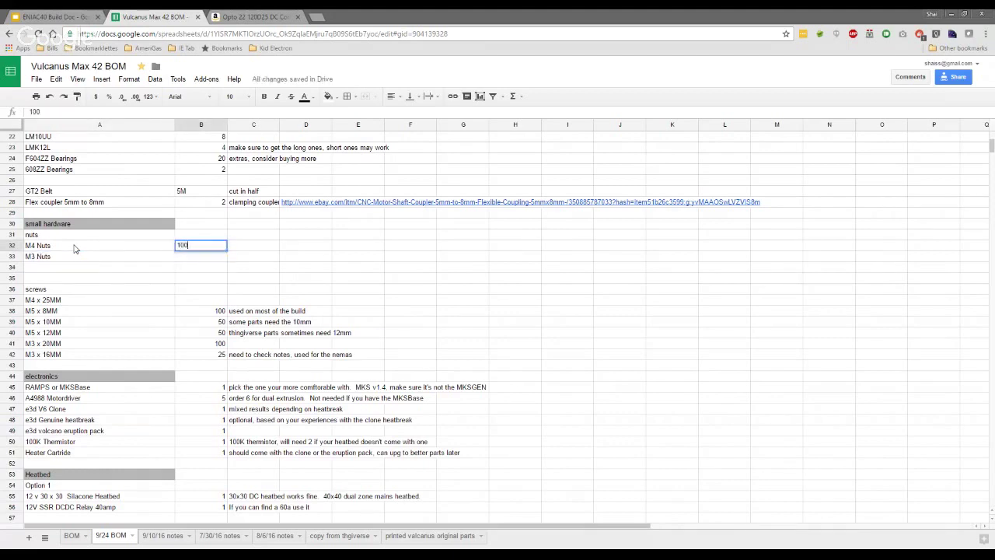
{"action": "key", "text": "Return"}
{"action": "type", "text": "100"}
{"action": "key", "text": "Return"}
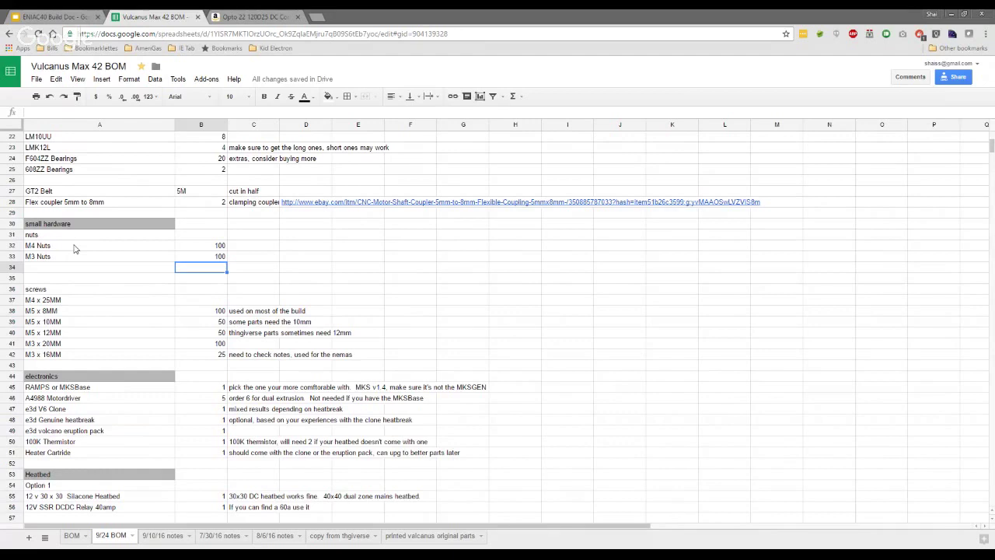
Insert two blank rows between the M3 x 16MM screw entry and the electronics heading.
{"action": "right_click", "coordinate": [17, 365]}
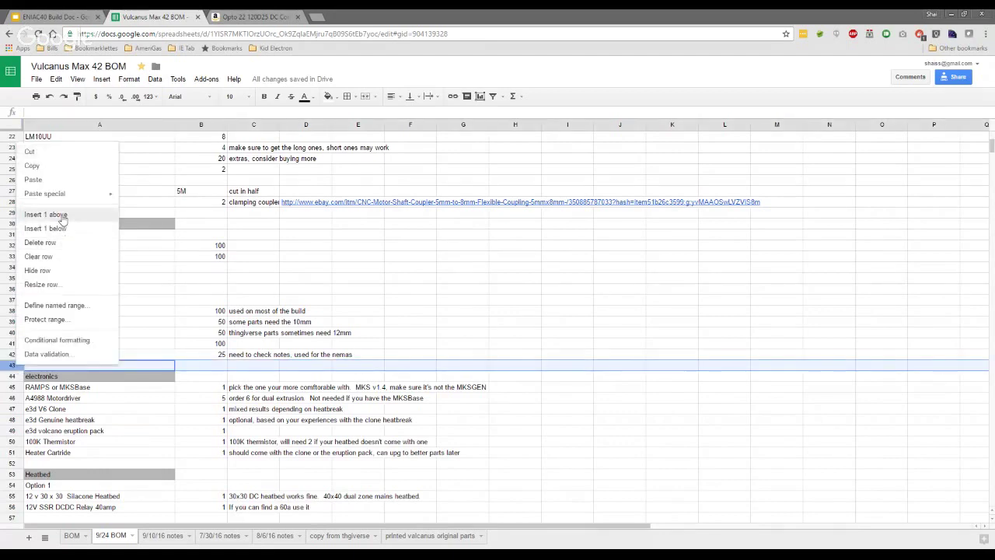
{"action": "left_click", "coordinate": [46, 214]}
{"action": "right_click", "coordinate": [46, 365]}
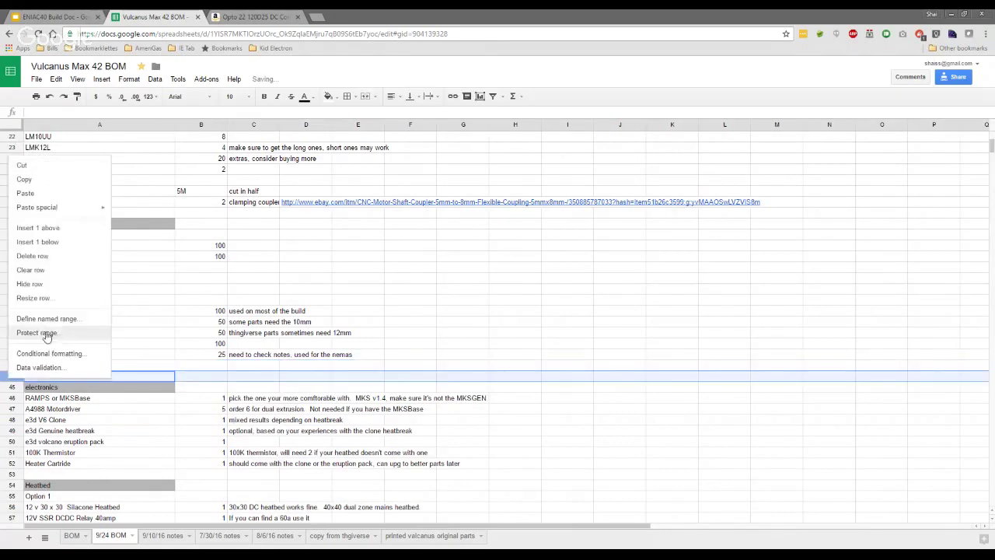
{"action": "left_click", "coordinate": [55, 222]}
Enter "2028 Corner Brackets" in A44, one row apart from the screw list.
{"action": "left_click", "coordinate": [59, 391]}
{"action": "left_click", "coordinate": [59, 381]}
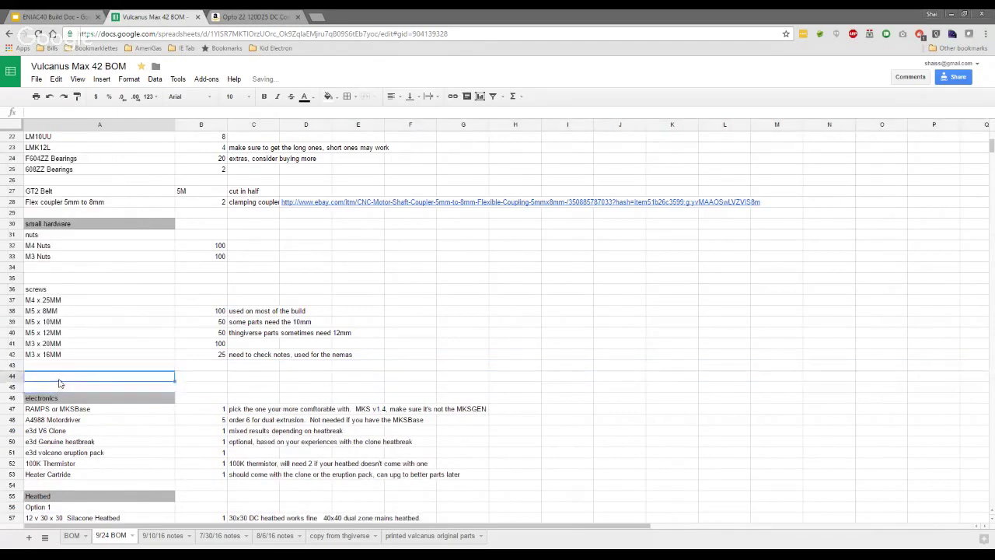
{"action": "type", "text": "2028 Corb"}
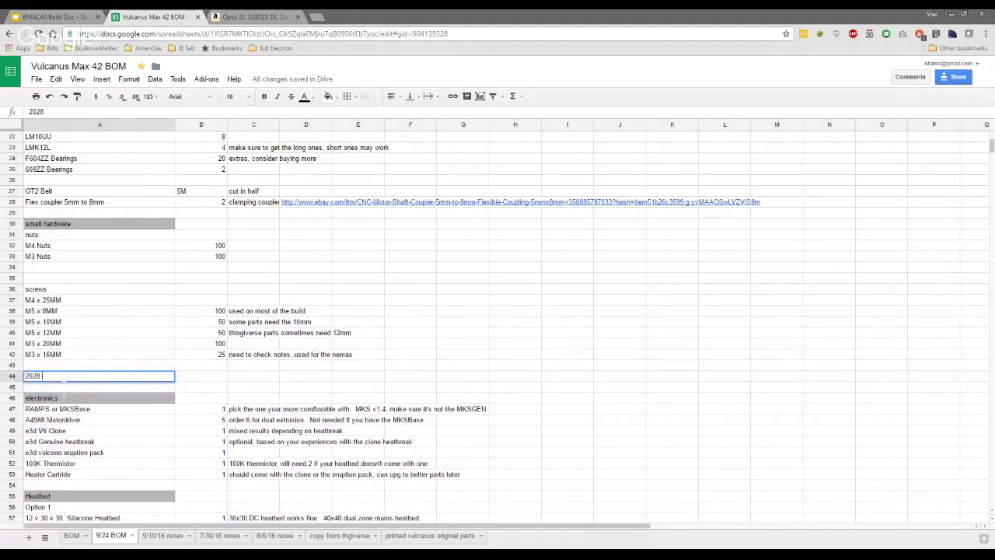
{"action": "key", "text": "BackSpace"}
{"action": "key", "text": "BackSpace"}
{"action": "type", "text": "ner Brackets"}
{"action": "key", "text": "Return"}
{"action": "key", "text": "Up"}
{"action": "key", "text": "Up"}
{"action": "key", "text": "Up"}
{"action": "key", "text": "Up"}
{"action": "key", "text": "Up"}
{"action": "key", "text": "Up"}
{"action": "key", "text": "Up"}
{"action": "key", "text": "Up"}
{"action": "key", "text": "Up"}
{"action": "key", "text": "Up"}
{"action": "key", "text": "Up"}
{"action": "key", "text": "Up"}
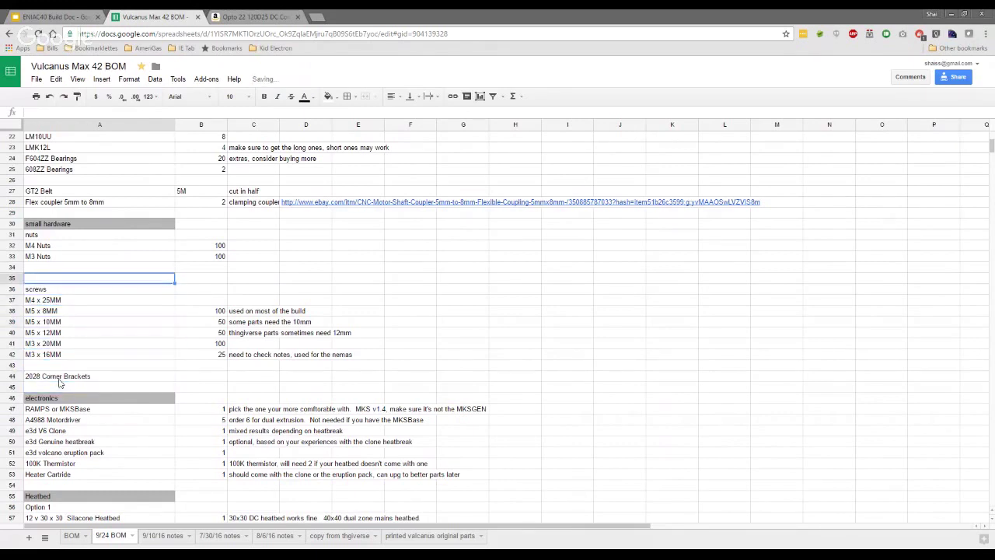
{"action": "key", "text": "Down"}
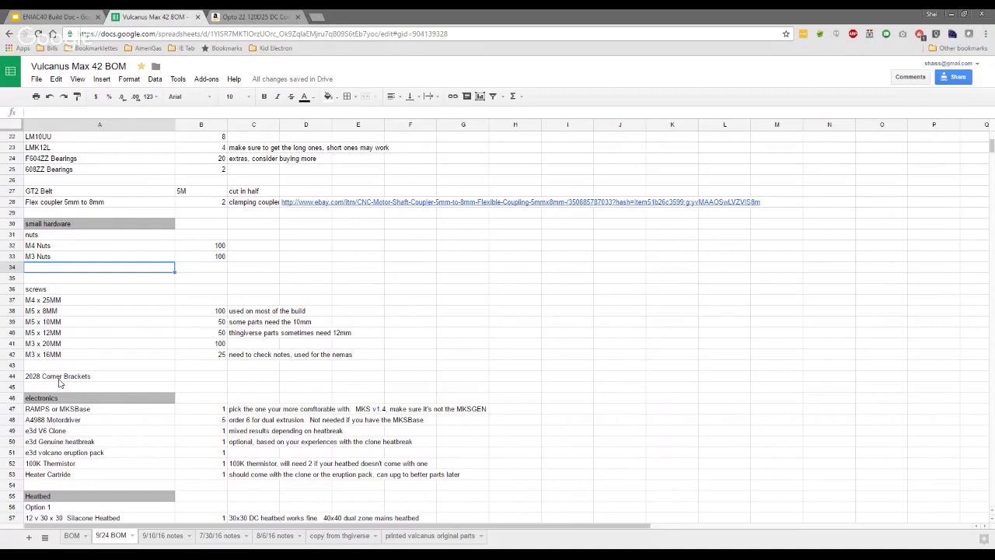
{"action": "key", "text": "Right"}
{"action": "key", "text": "Up"}
{"action": "key", "text": "Left"}
{"action": "key", "text": "Down"}
{"action": "key", "text": "Right"}
{"action": "key", "text": "Up"}
{"action": "key", "text": "Right"}
{"action": "key", "text": "Left"}
{"action": "key", "text": "Left"}
{"action": "key", "text": "Return"}
{"action": "key", "text": "BackSpace"}
{"action": "key", "text": "BackSpace"}
{"action": "key", "text": "BackSpace"}
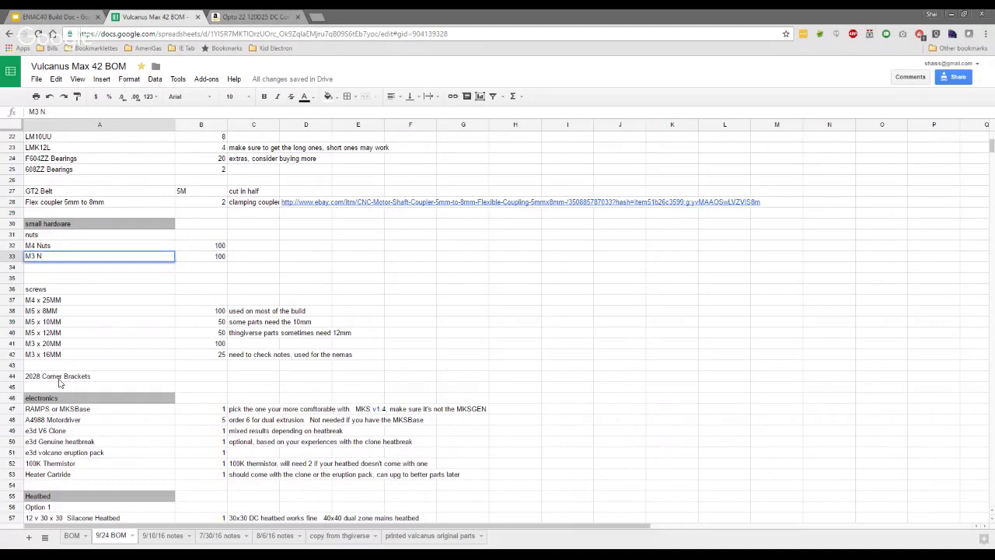
{"action": "type", "text": "uts"}
{"action": "key", "text": "Tab"}
{"action": "key", "text": "Tab"}
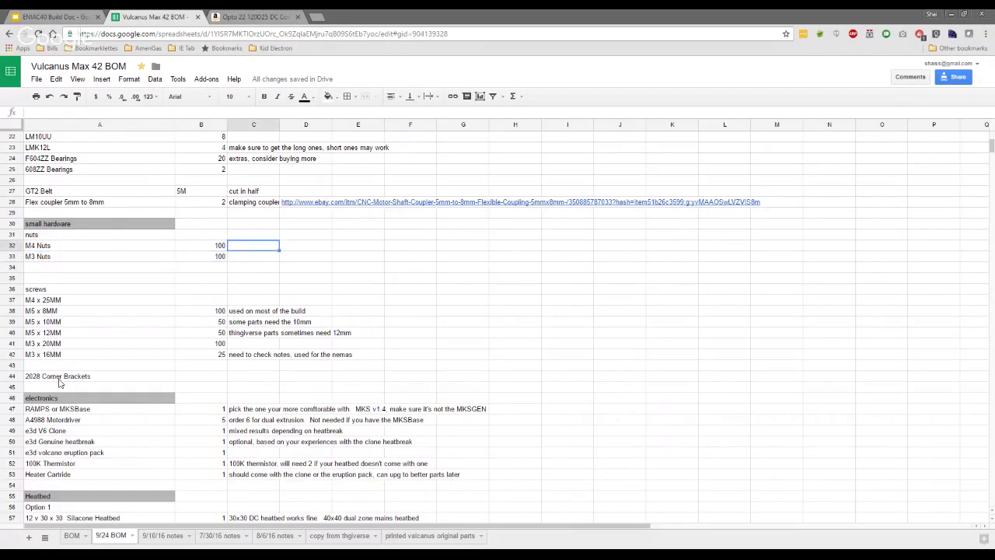
{"action": "type", "text": "Cable"}
{"action": "key", "text": "BackSpace"}
{"action": "key", "text": "BackSpace"}
{"action": "key", "text": "BackSpace"}
{"action": "key", "text": "BackSpace"}
{"action": "key", "text": "BackSpace"}
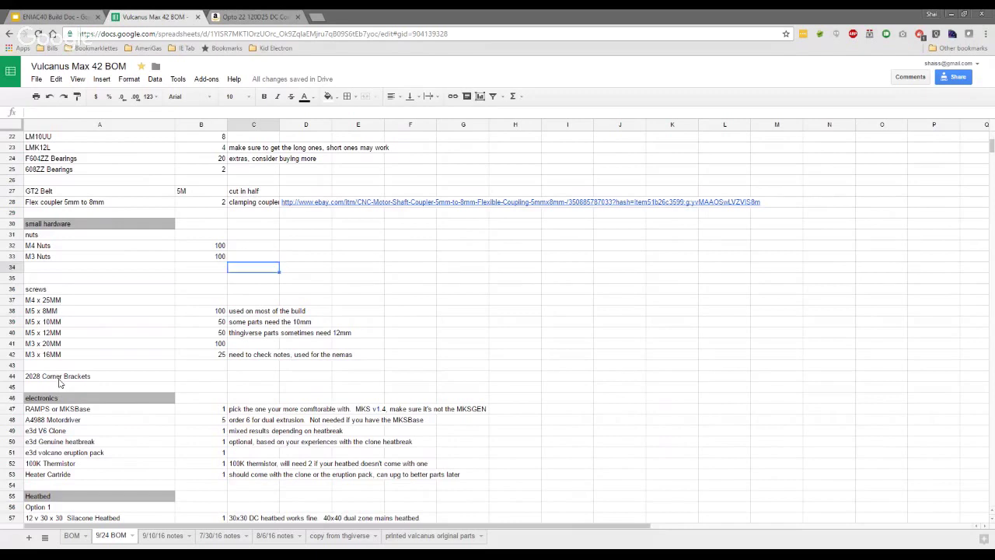
Rename the M3 Nuts entry in A33 to "M3 Nylocks".
{"action": "key", "text": "Left"}
{"action": "key", "text": "Left"}
{"action": "key", "text": "Return"}
{"action": "key", "text": "BackSpace"}
{"action": "key", "text": "BackSpace"}
{"action": "key", "text": "BackSpace"}
{"action": "type", "text": "ylocks"}
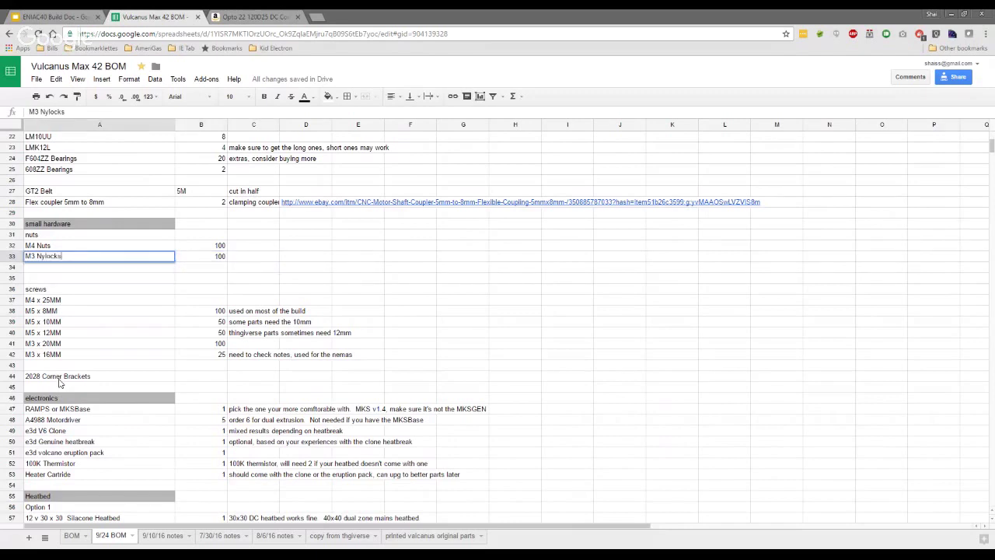
{"action": "key", "text": "Return"}
{"action": "key", "text": "Up"}
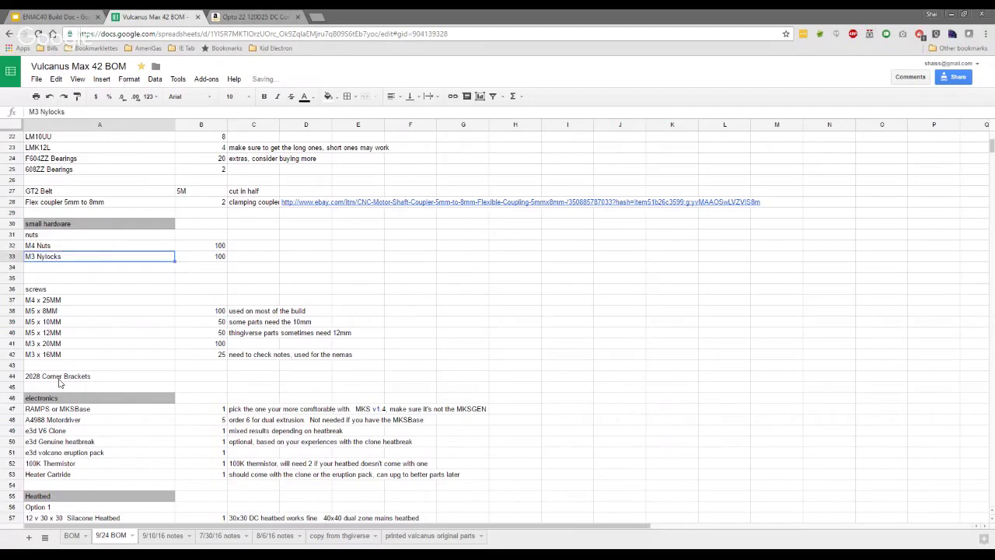
Change the entry in A33 back to "M3 Nuts".
{"action": "key", "text": "Return"}
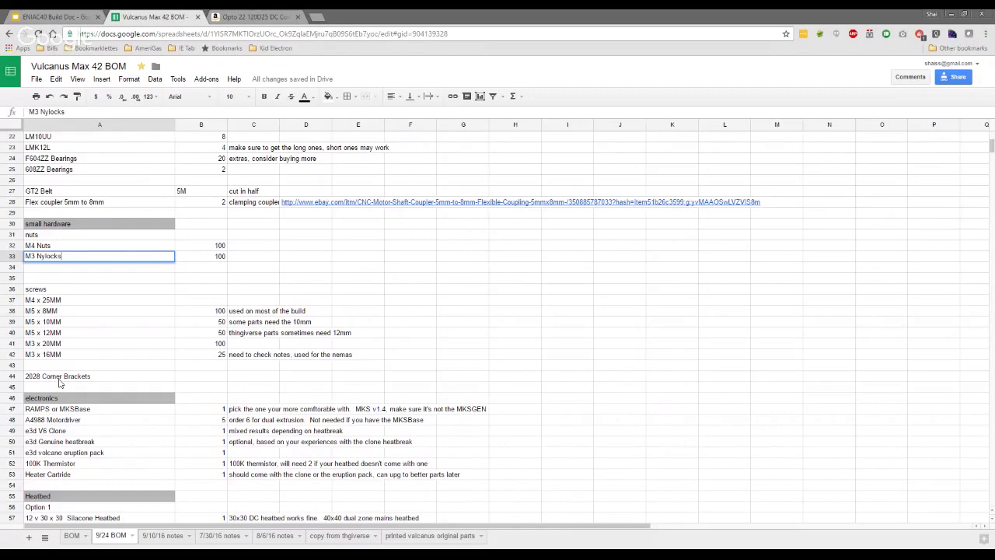
{"action": "key", "text": "BackSpace"}
{"action": "key", "text": "BackSpace"}
{"action": "key", "text": "BackSpace"}
{"action": "key", "text": "BackSpace"}
{"action": "type", "text": "uts"}
{"action": "key", "text": "Tab"}
{"action": "key", "text": "Left"}
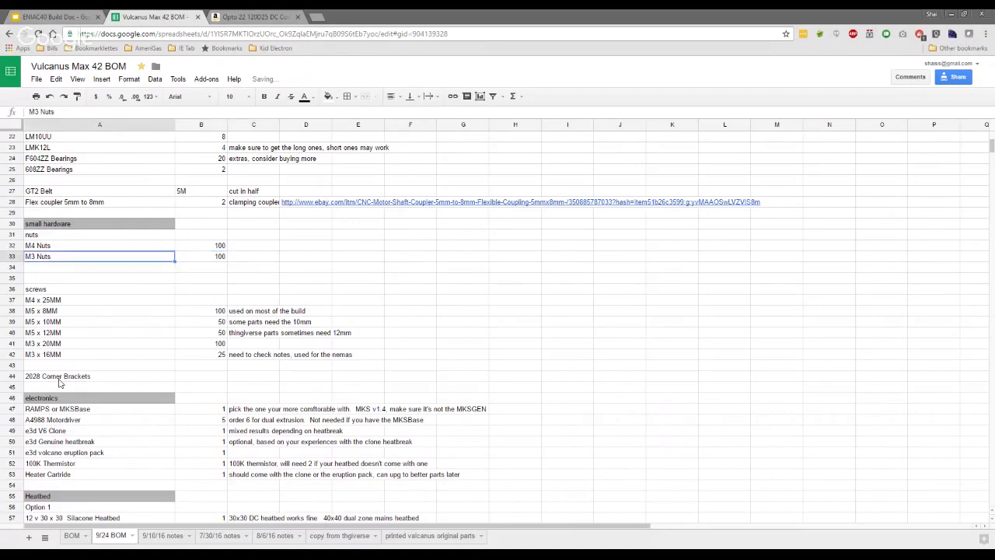
Insert a row below row 34 and enter "M3 Nylocks" in A34, directly under the M3 Nuts.
{"action": "key", "text": "Down"}
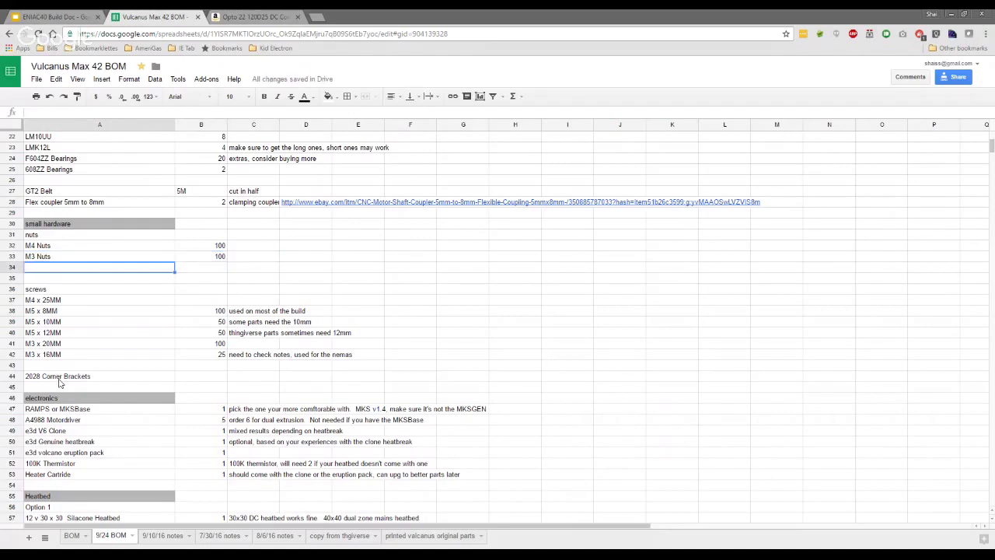
{"action": "right_click", "coordinate": [15, 268]}
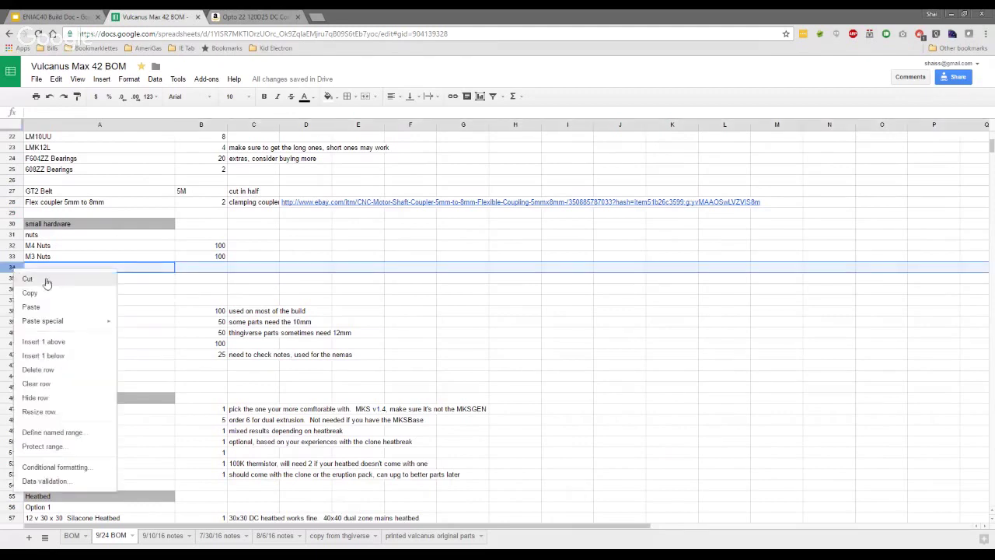
{"action": "left_click", "coordinate": [51, 356]}
{"action": "left_click", "coordinate": [47, 269]}
{"action": "type", "text": "M3 Ny"}
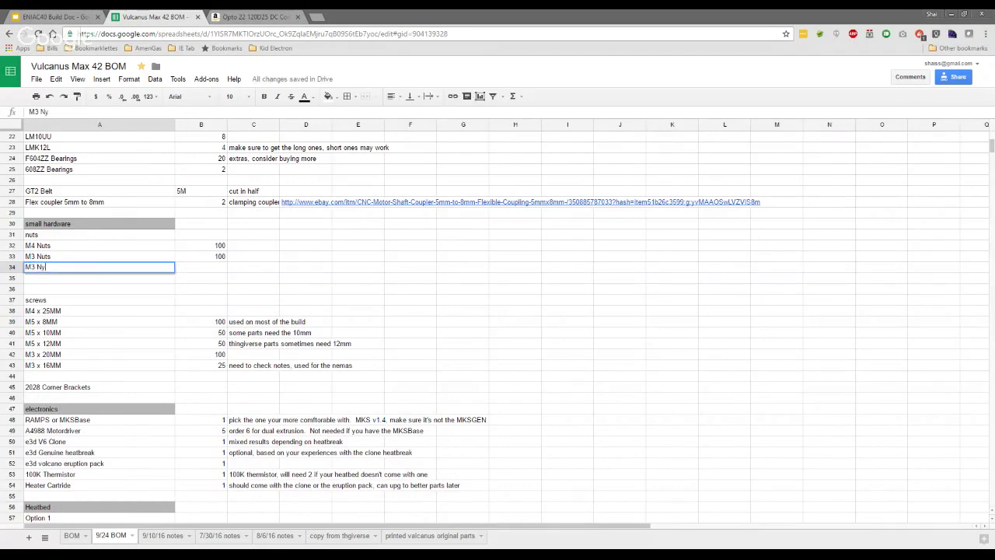
{"action": "type", "text": "locks"}
{"action": "key", "text": "Return"}
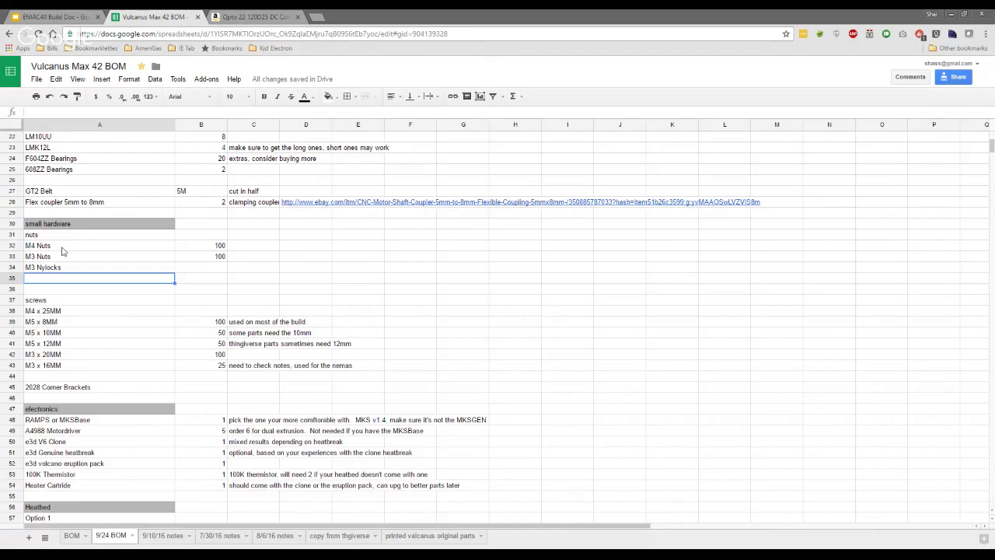
Add "M4 Sq nuts" in A35 with quantity 50, and set the M3 Nylocks quantity to 100.
{"action": "type", "text": "M4 "}
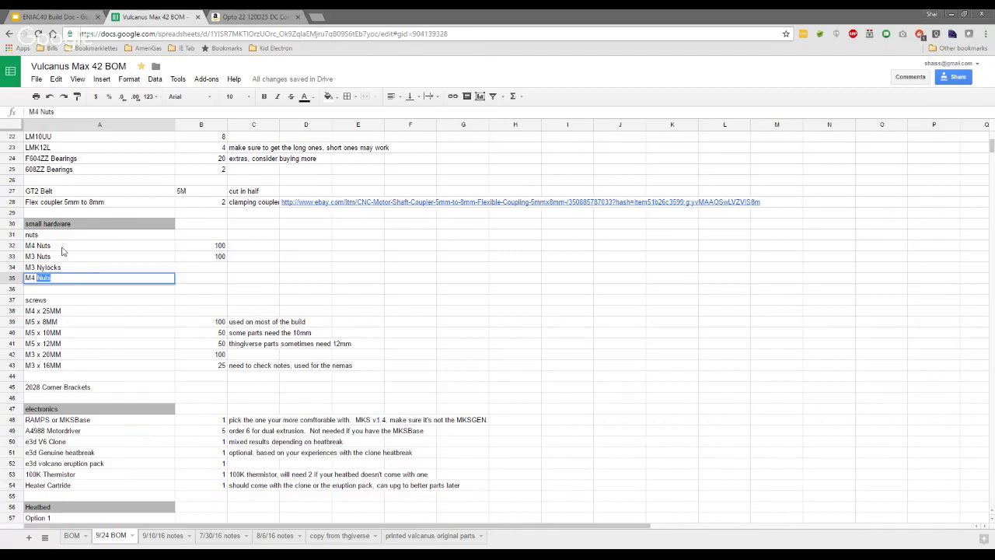
{"action": "type", "text": "Sq nuts"}
{"action": "key", "text": "Tab"}
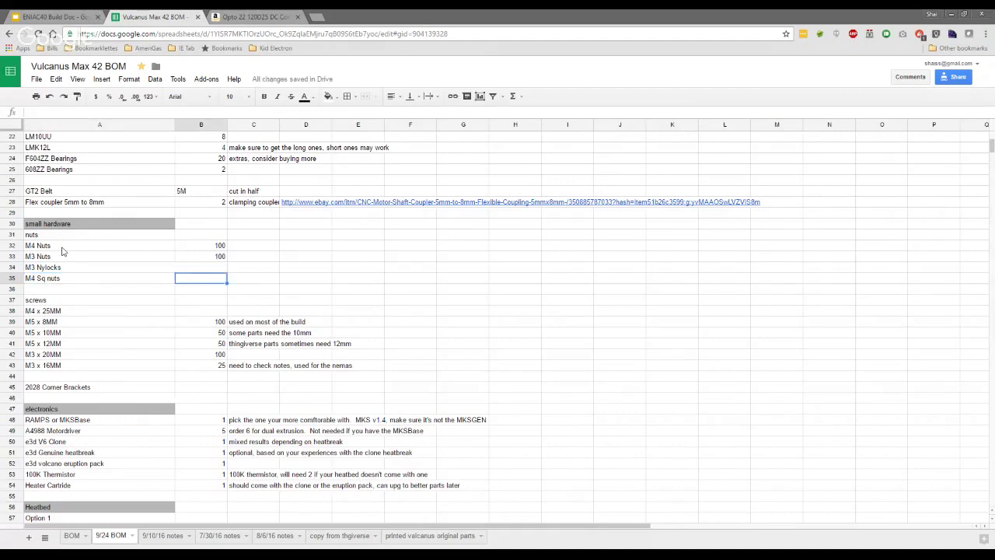
{"action": "type", "text": "50"}
{"action": "key", "text": "Up"}
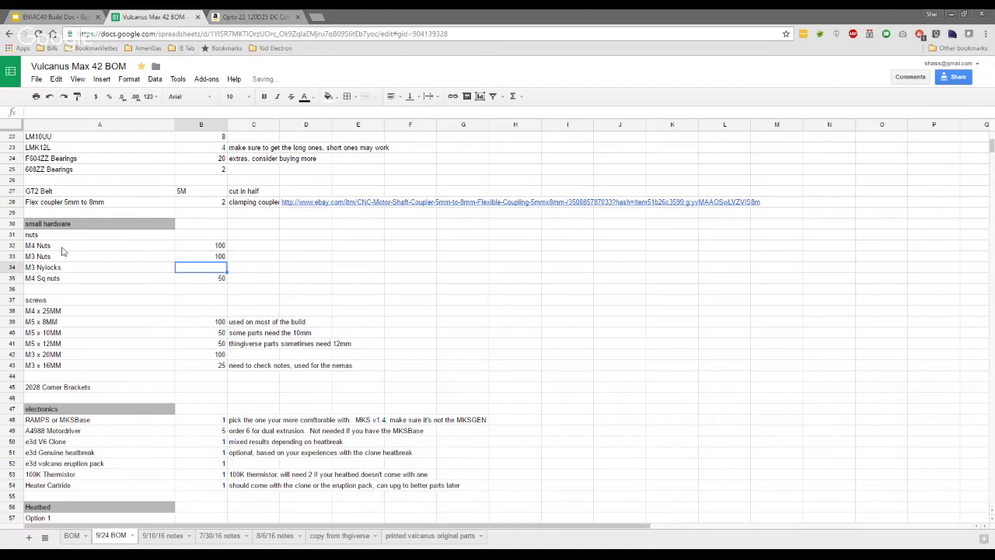
{"action": "type", "text": "100"}
{"action": "key", "text": "Return"}
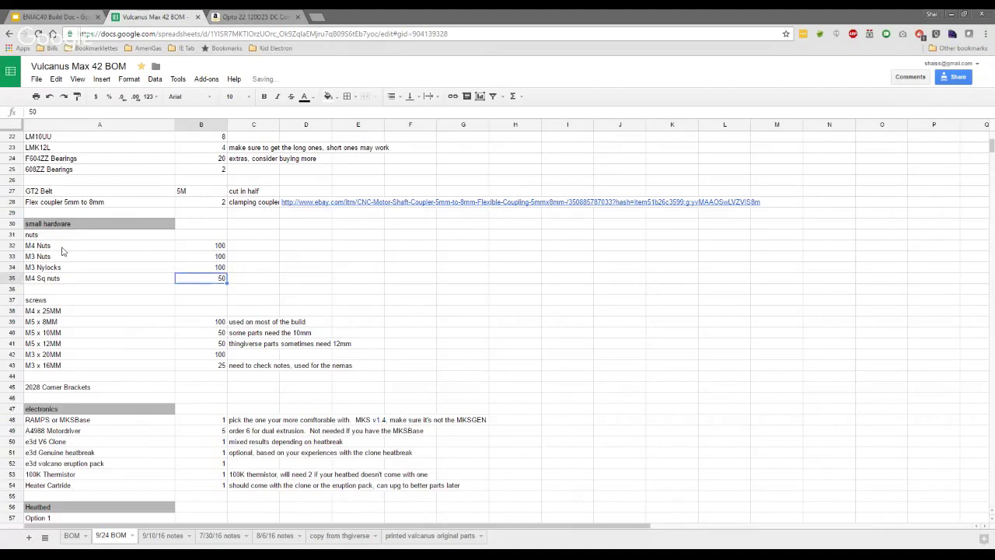
Add the note "used on the newer z rod and lead clamp mounts. easier to secure then a regular nut" for the M4 Sq nuts.
{"action": "key", "text": "Right"}
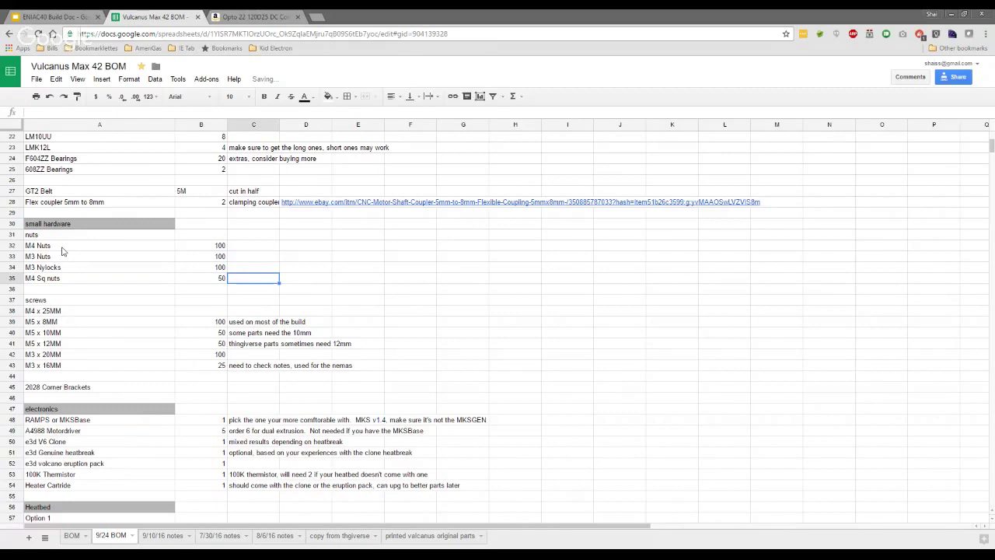
{"action": "type", "text": "used on the ne"}
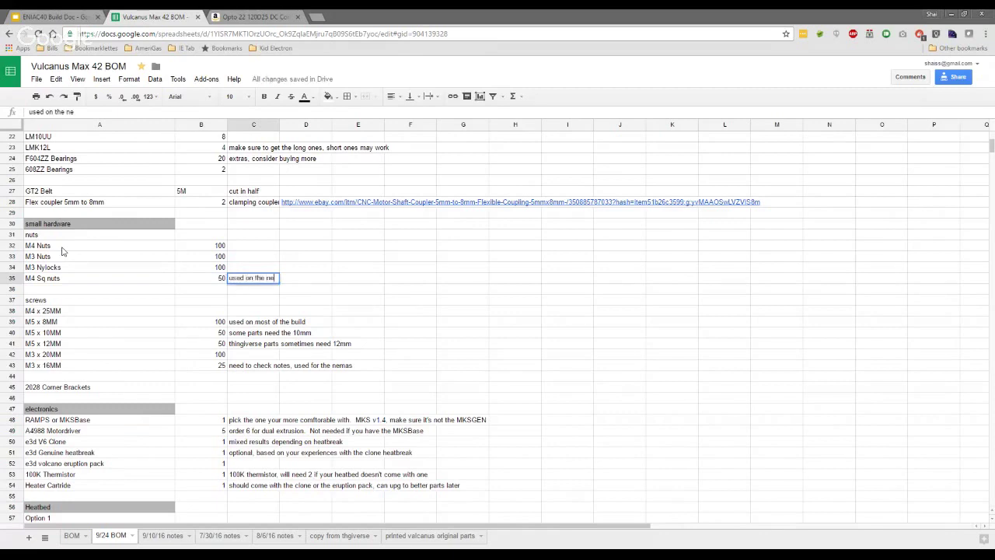
{"action": "type", "text": "wer z ro"}
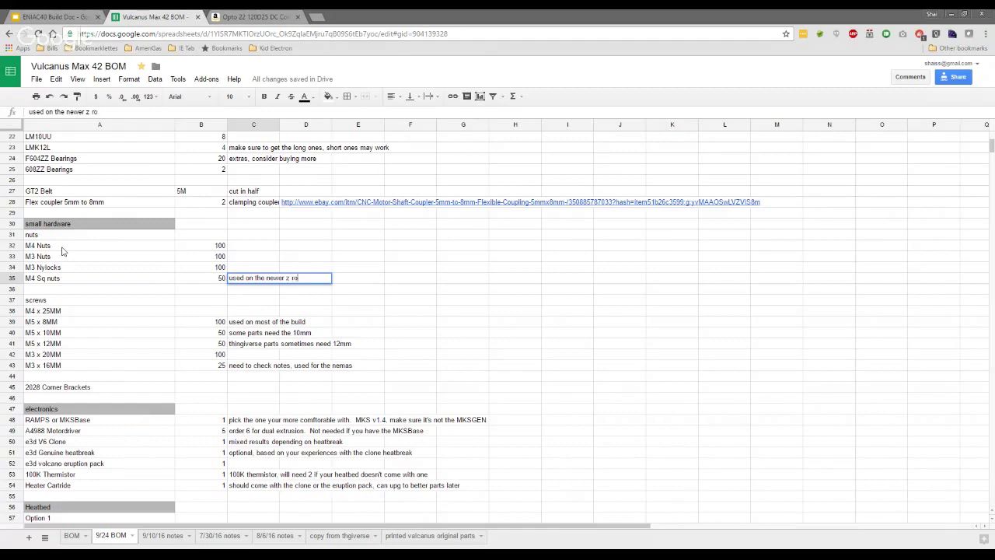
{"action": "type", "text": "d and lead clamp mounts.  easier to"}
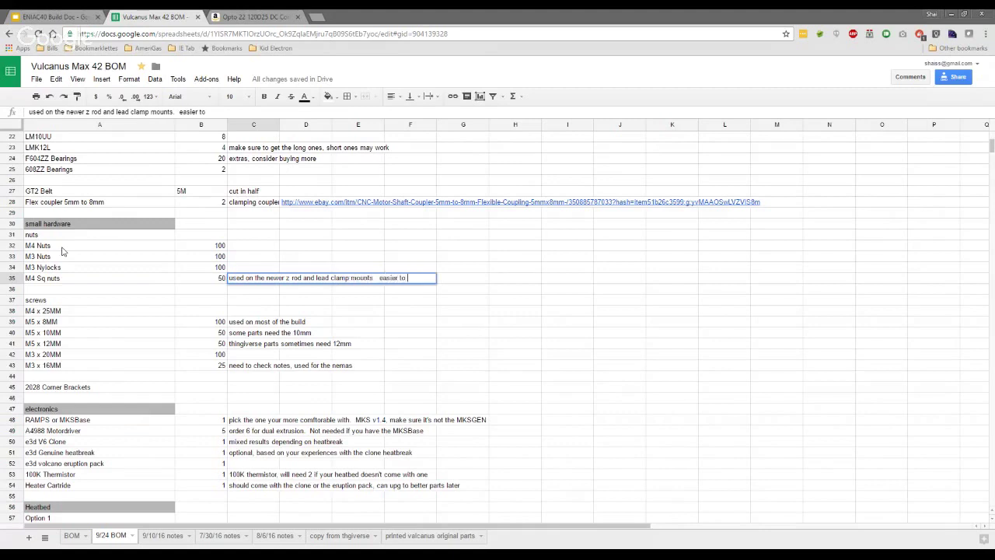
{"action": "type", "text": " secure then a regular"}
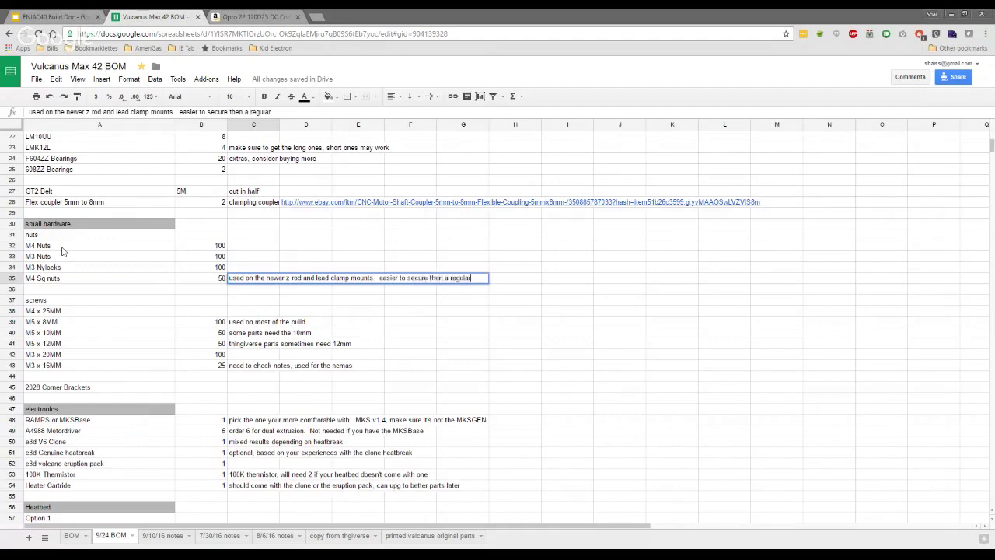
{"action": "type", "text": " nut"}
{"action": "key", "text": "Return"}
Insert a row beneath the M3 x 16MM screw and enter "M4 x 30MM" in A44.
{"action": "key", "text": "Left"}
{"action": "key", "text": "Left"}
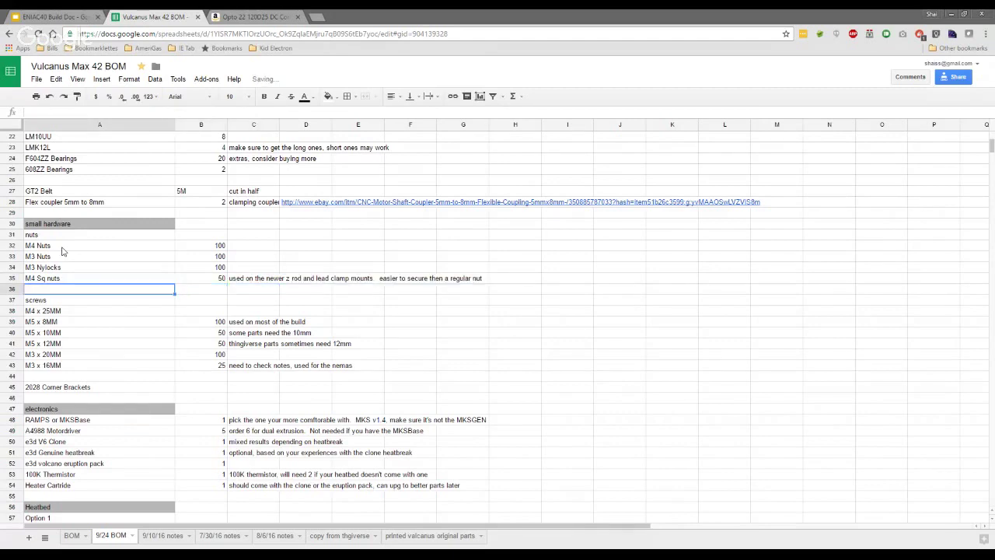
{"action": "key", "text": "Down"}
{"action": "key", "text": "Down"}
{"action": "key", "text": "Down"}
{"action": "key", "text": "Down"}
{"action": "key", "text": "Down"}
{"action": "key", "text": "Down"}
{"action": "key", "text": "Down"}
{"action": "key", "text": "Down"}
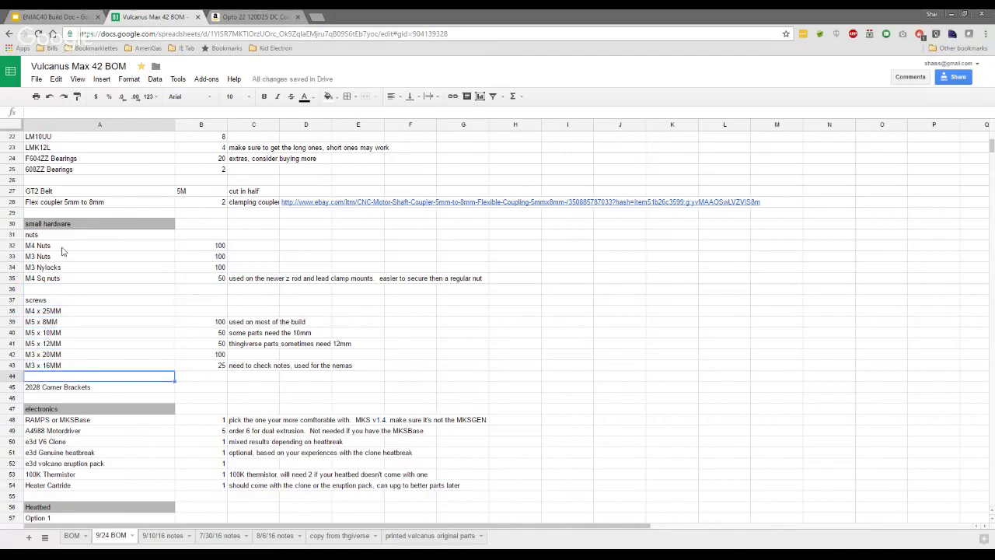
{"action": "right_click", "coordinate": [12, 376]}
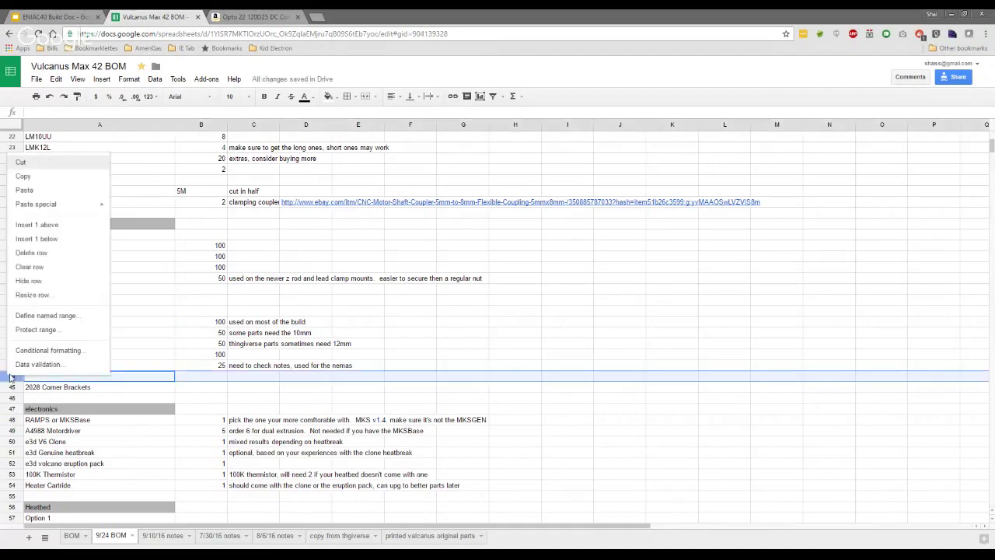
{"action": "left_click", "coordinate": [64, 224]}
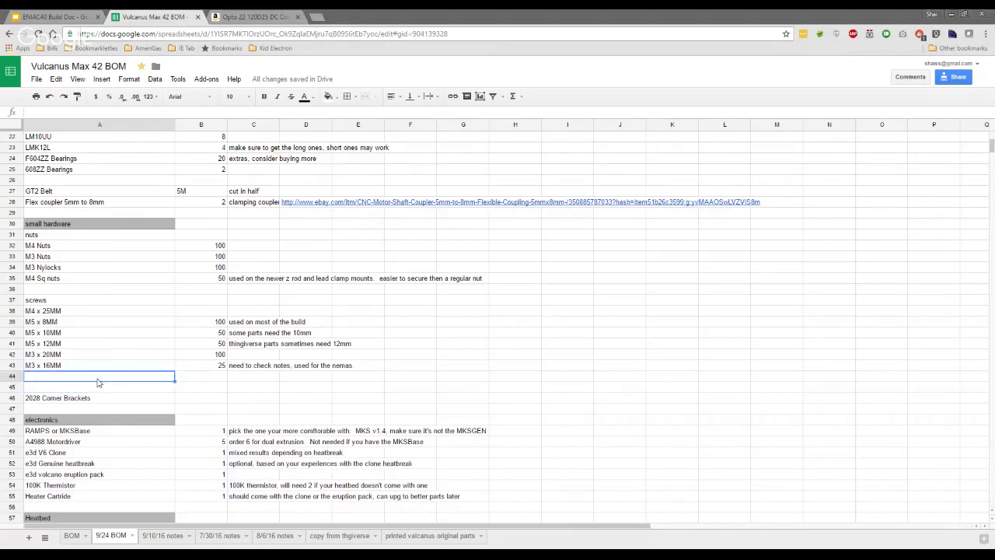
{"action": "type", "text": "M4 "}
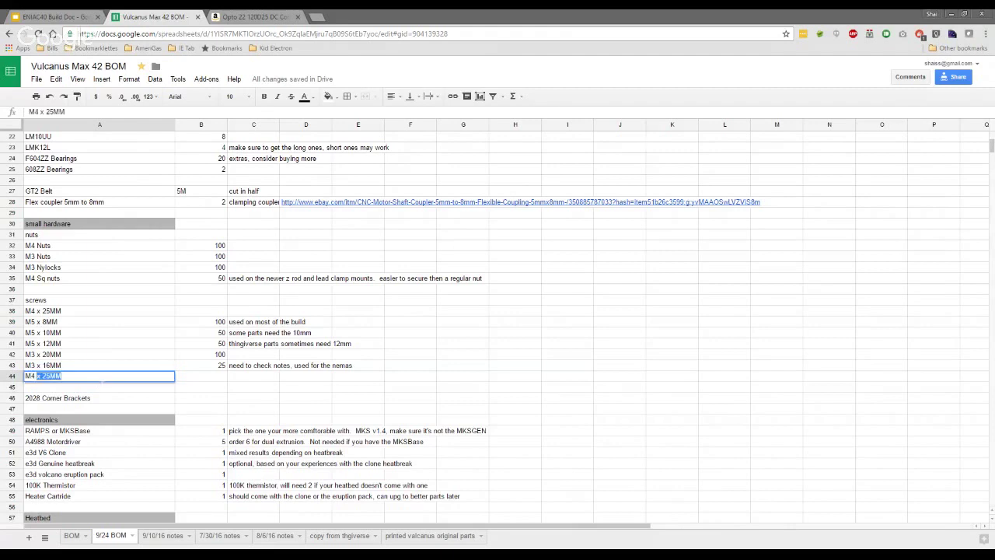
{"action": "type", "text": "x  30MM"}
{"action": "key", "text": "Return"}
Insert a row below row 45 and enter "M4 x 35MM" in A45 of the screw list.
{"action": "right_click", "coordinate": [15, 386]}
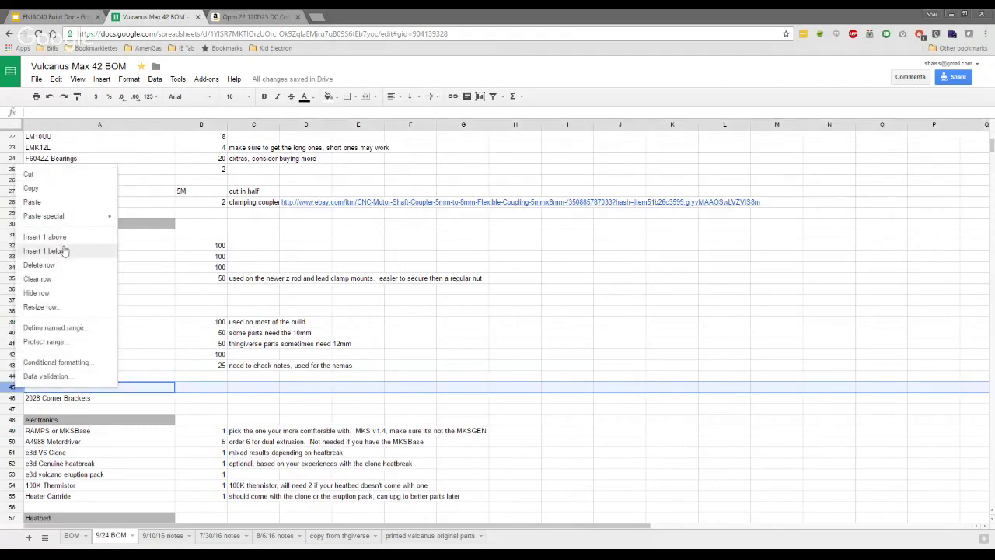
{"action": "left_click", "coordinate": [63, 250]}
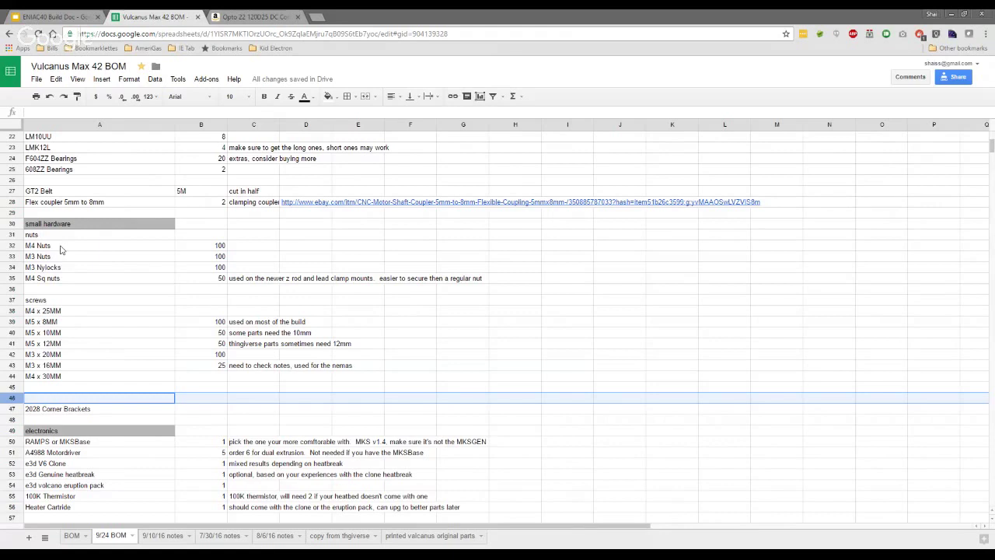
{"action": "left_click", "coordinate": [70, 389]}
{"action": "type", "text": "M4 x"}
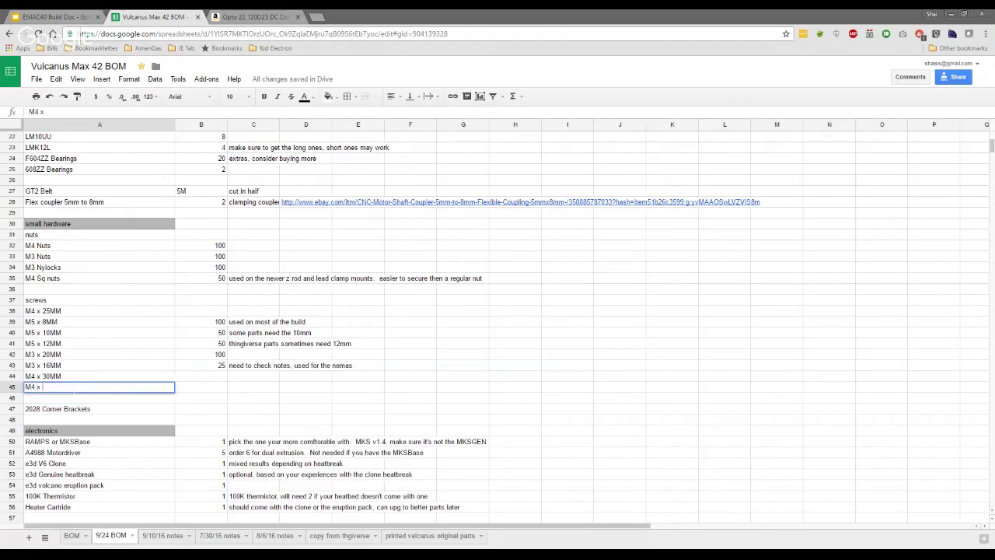
{"action": "type", "text": " 35MM"}
{"action": "key", "text": "Return"}
Set the quantities of the M4 x 35MM and M4 x 30MM screws to 25 each.
{"action": "key", "text": "Right"}
{"action": "key", "text": "Up"}
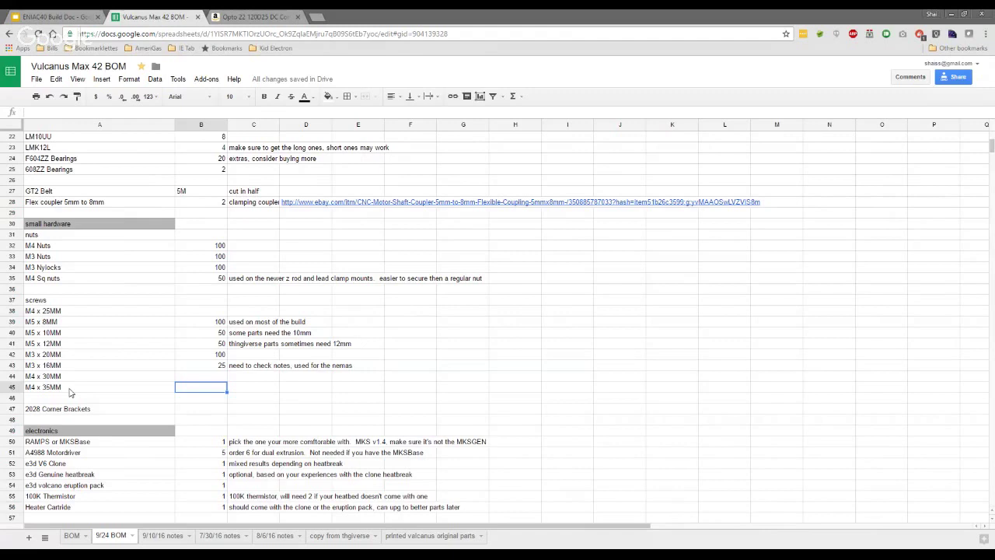
{"action": "type", "text": "25"}
{"action": "key", "text": "Up"}
{"action": "type", "text": "25"}
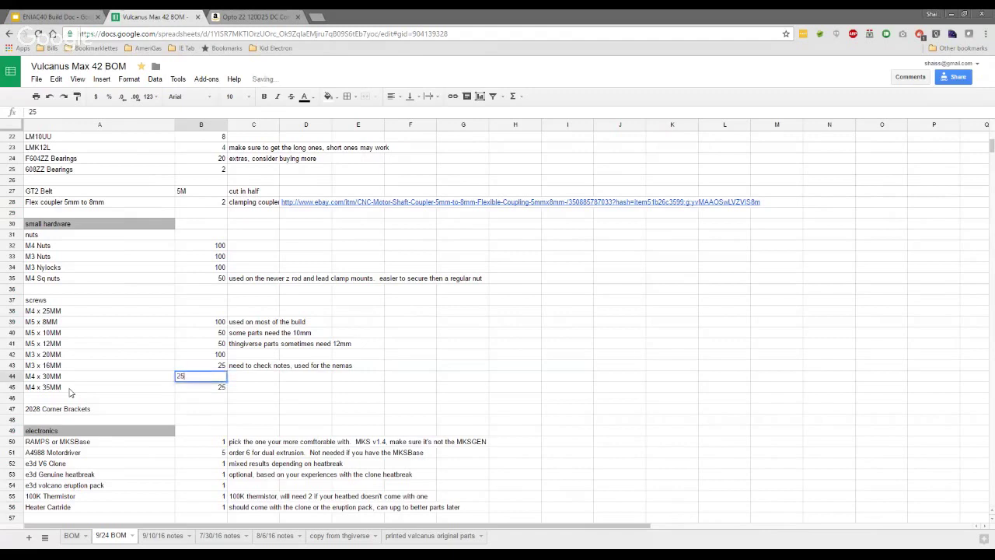
{"action": "key", "text": "Tab"}
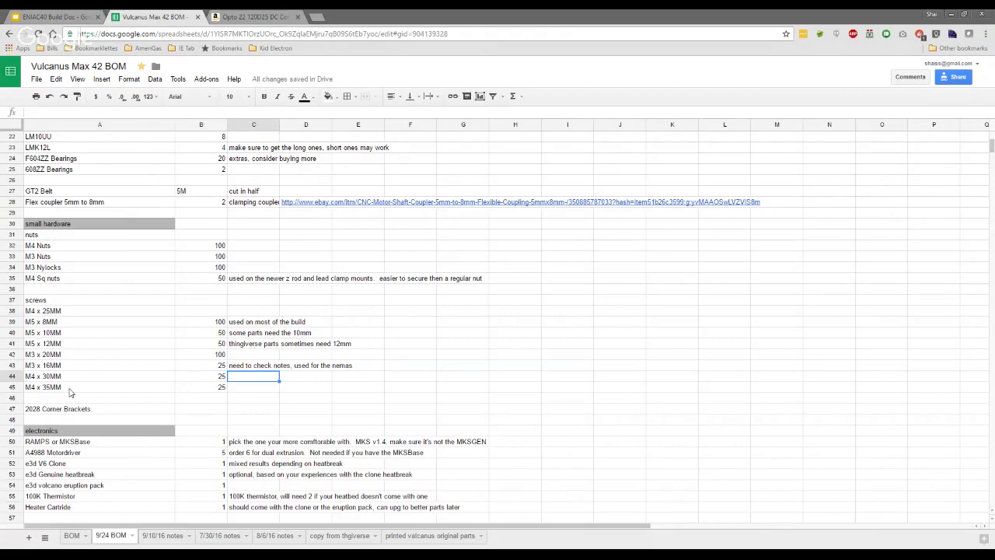
{"action": "key", "text": "Down"}
{"action": "key", "text": "Down"}
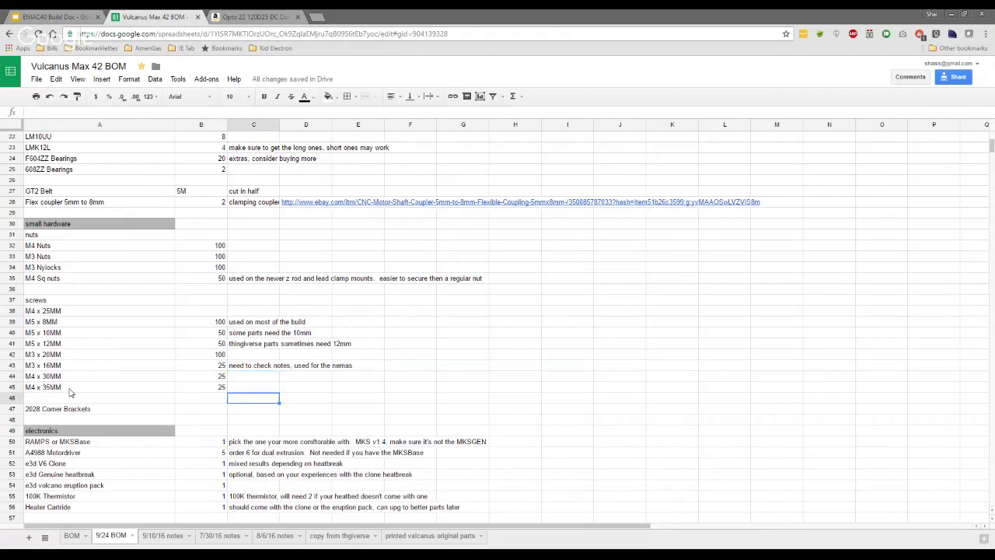
{"action": "right_click", "coordinate": [8, 399]}
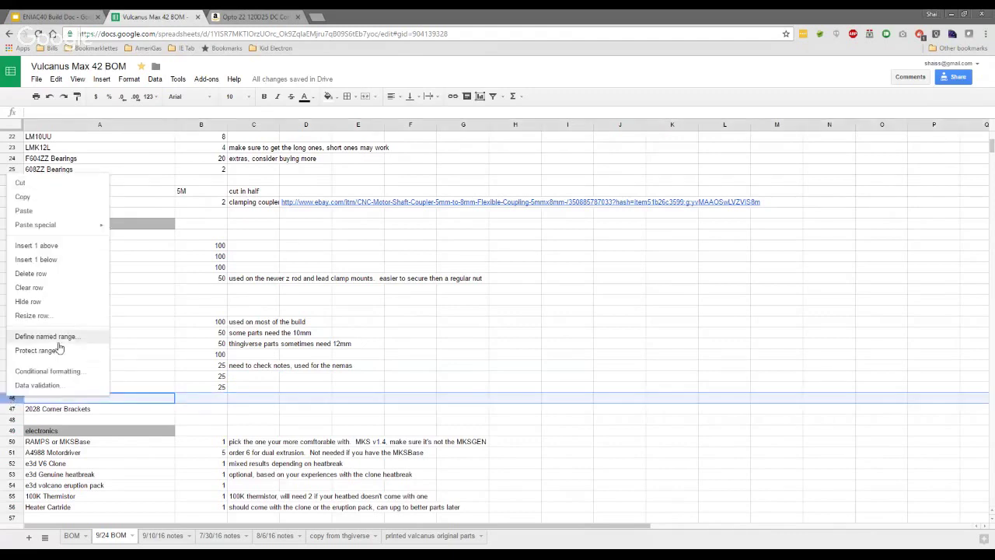
Enter the note "used for idlers" for the M4 x 30MM screws and copy it to the M4 x 35MM row.
{"action": "left_click", "coordinate": [238, 380]}
{"action": "type", "text": "use"}
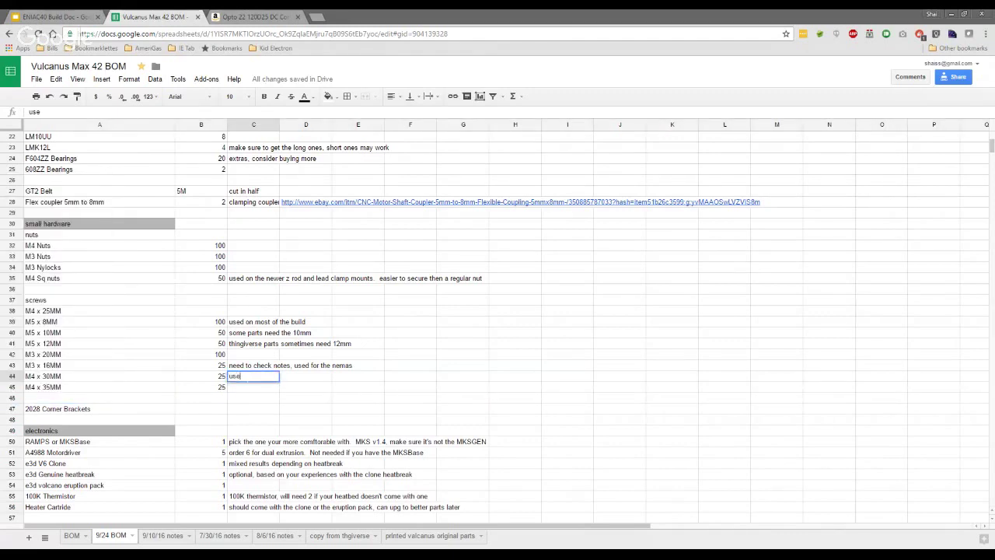
{"action": "type", "text": "d for idlers"}
{"action": "key", "text": "Return"}
{"action": "key", "text": "Up"}
{"action": "key", "text": "ctrl+c"}
{"action": "key", "text": "Down"}
{"action": "key", "text": "ctrl+v"}
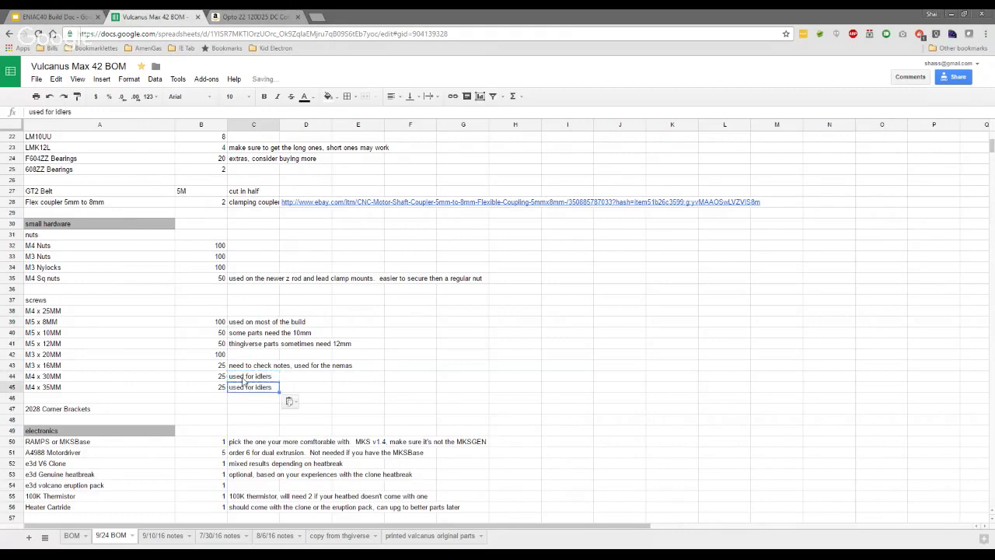
Insert another blank row between the screw list and the 2028 Corner Brackets entry.
{"action": "right_click", "coordinate": [14, 398]}
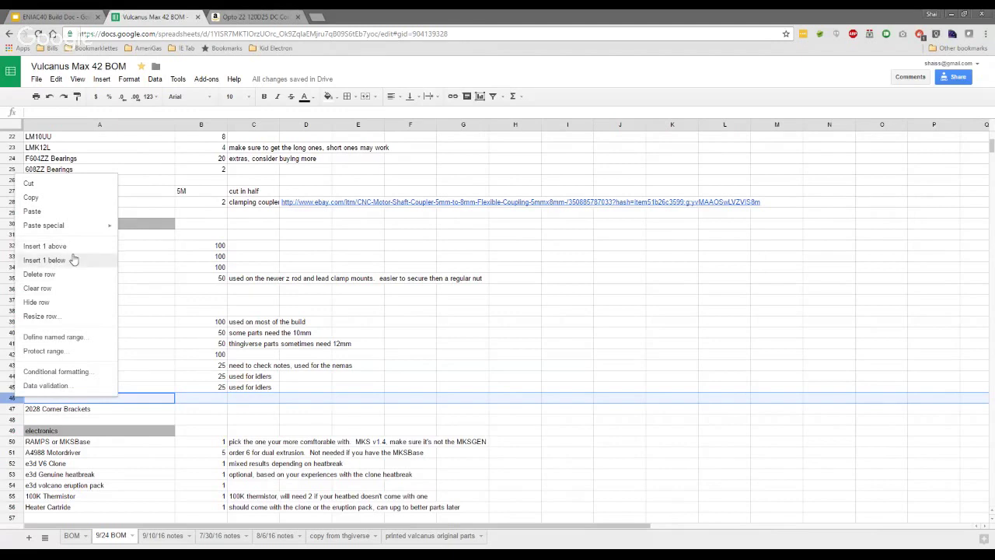
{"action": "left_click", "coordinate": [73, 259]}
Extend the M4 x 30MM screw note to read "used for idlers, need to validate against notes".
{"action": "left_click", "coordinate": [266, 369]}
{"action": "left_click", "coordinate": [268, 376]}
{"action": "key", "text": "Return"}
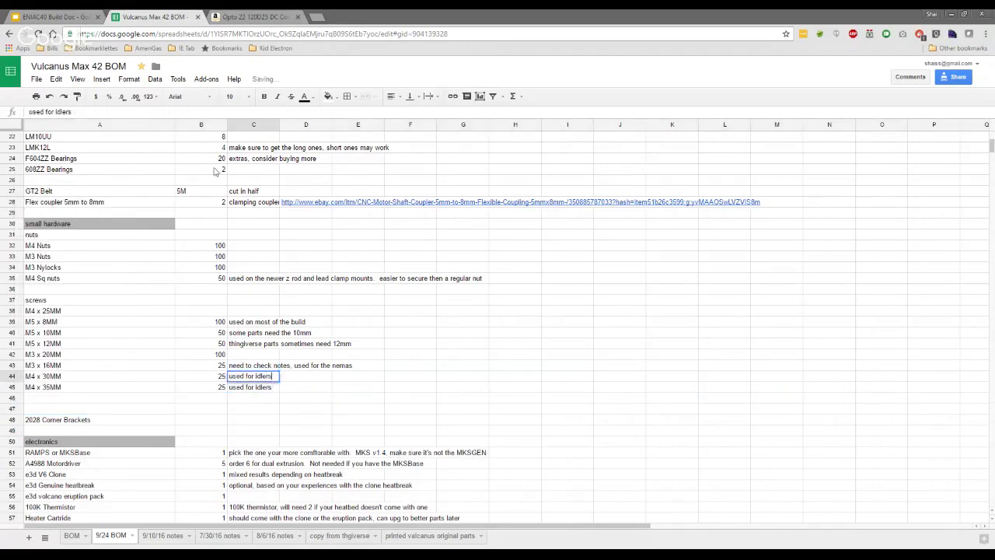
{"action": "type", "text": ", need t"}
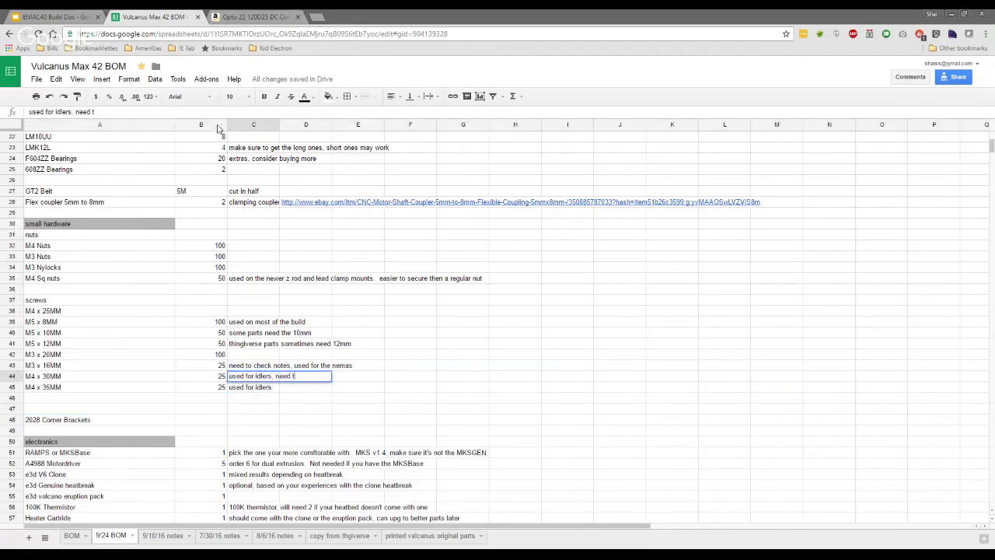
{"action": "type", "text": "o validate agains"}
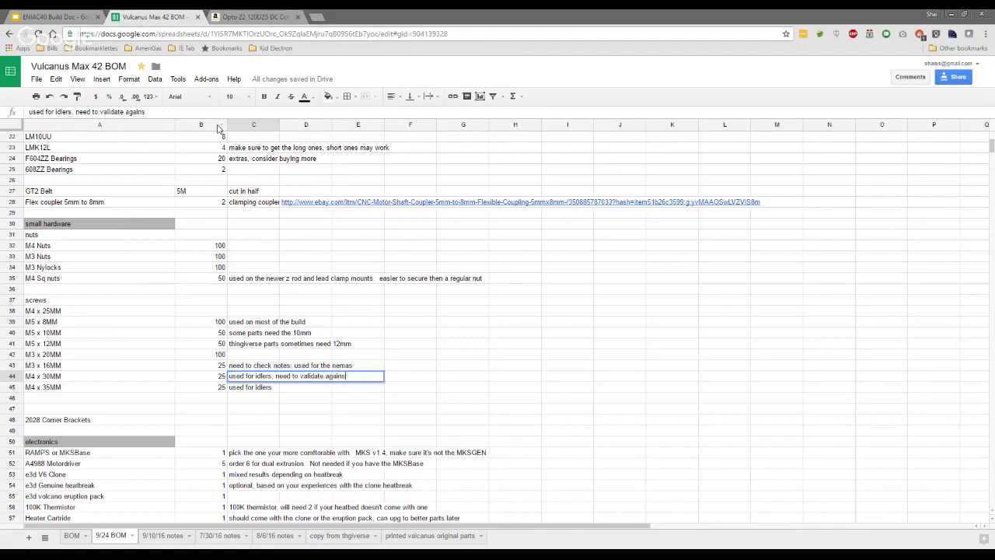
{"action": "type", "text": "t notes"}
{"action": "key", "text": "Return"}
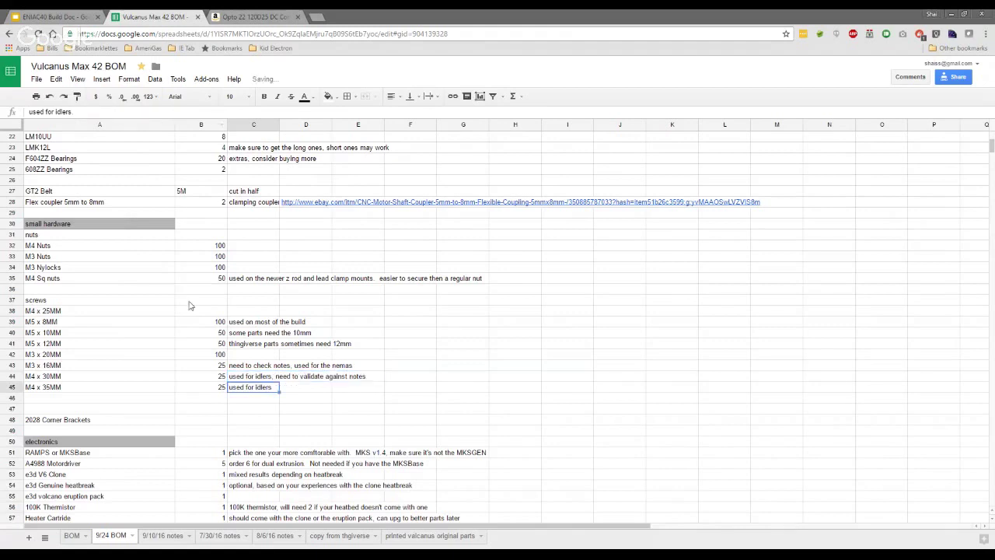
Copy the full M4 x 30MM note text into the note cell of the M4 x 35MM row.
{"action": "left_click", "coordinate": [256, 375]}
{"action": "triple_click", "coordinate": [155, 114]}
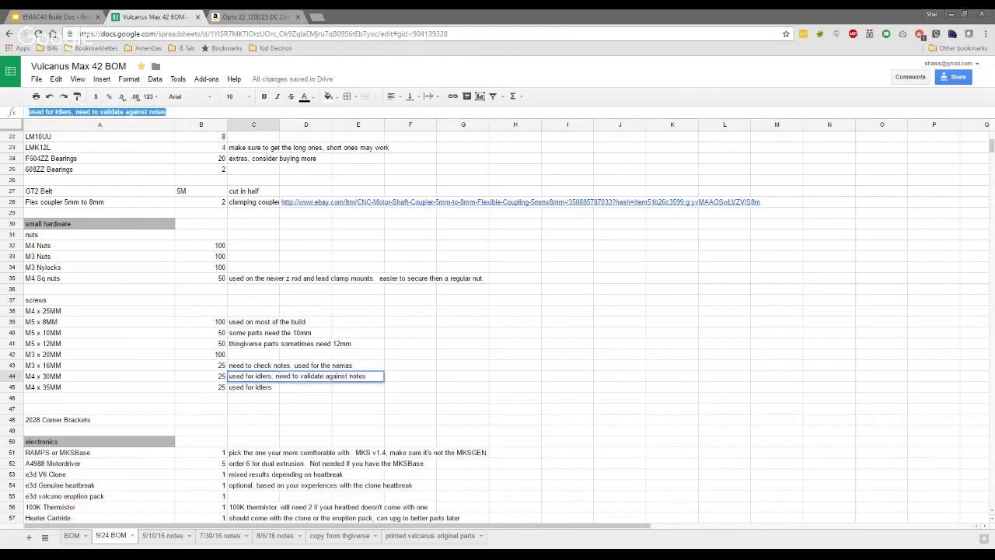
{"action": "key", "text": "ctrl+c"}
{"action": "left_click", "coordinate": [245, 387]}
{"action": "key", "text": "ctrl+v"}
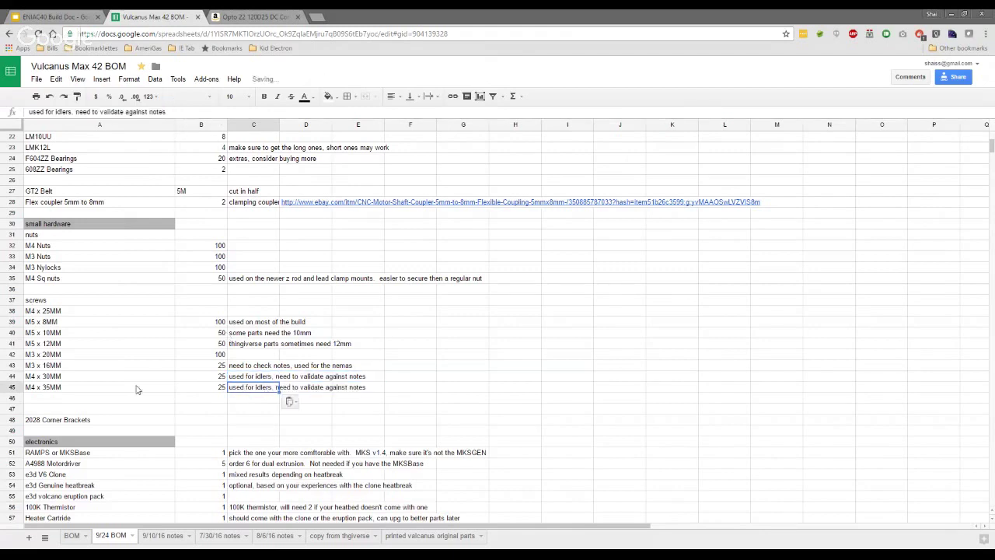
Insert a row below row 46 and enter "M5 x 25MM" in A46 of the screw list.
{"action": "left_click", "coordinate": [107, 399]}
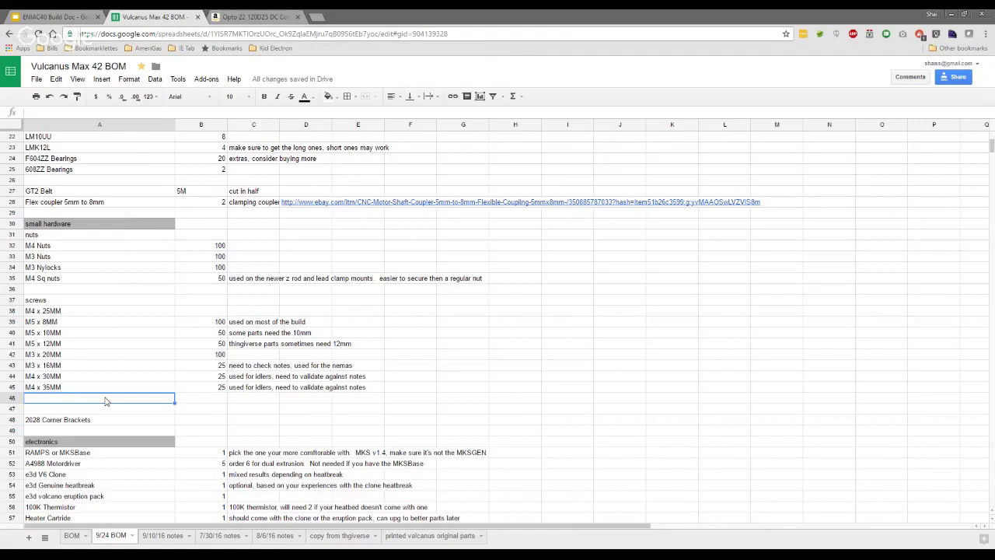
{"action": "key", "text": "Return"}
{"action": "key", "text": "Return"}
{"action": "left_click", "coordinate": [107, 401]}
{"action": "left_click", "coordinate": [17, 399]}
{"action": "right_click", "coordinate": [17, 399]}
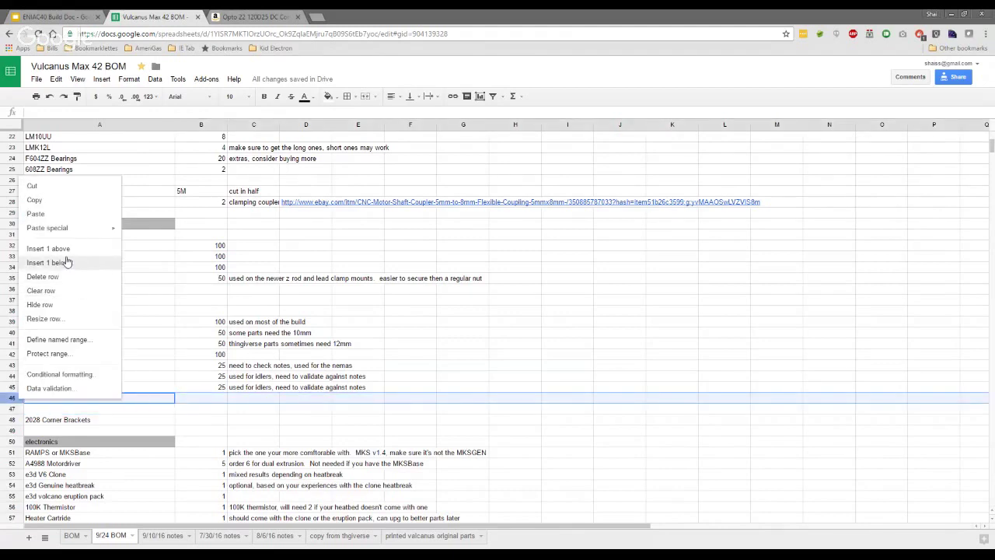
{"action": "left_click", "coordinate": [66, 262]}
{"action": "left_click", "coordinate": [69, 400]}
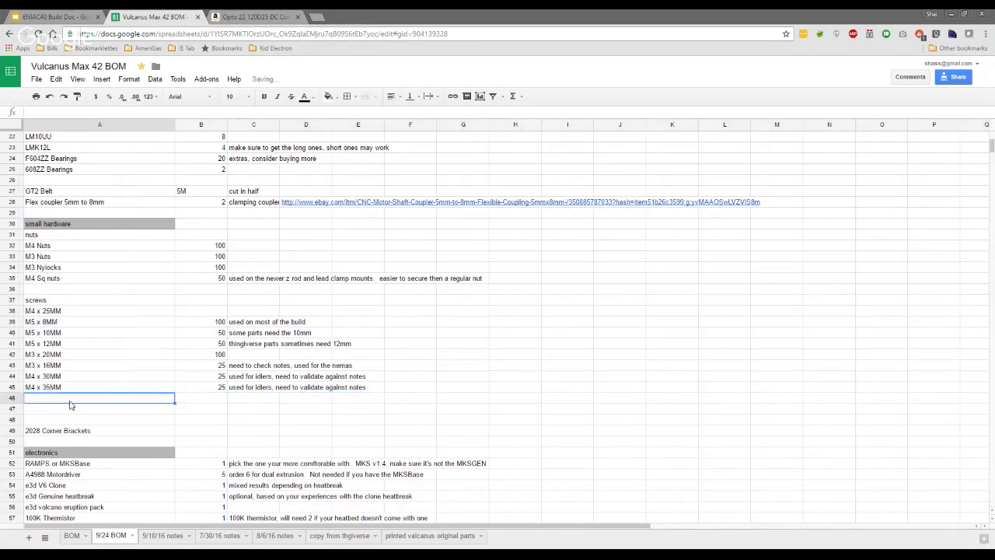
{"action": "type", "text": "M5"}
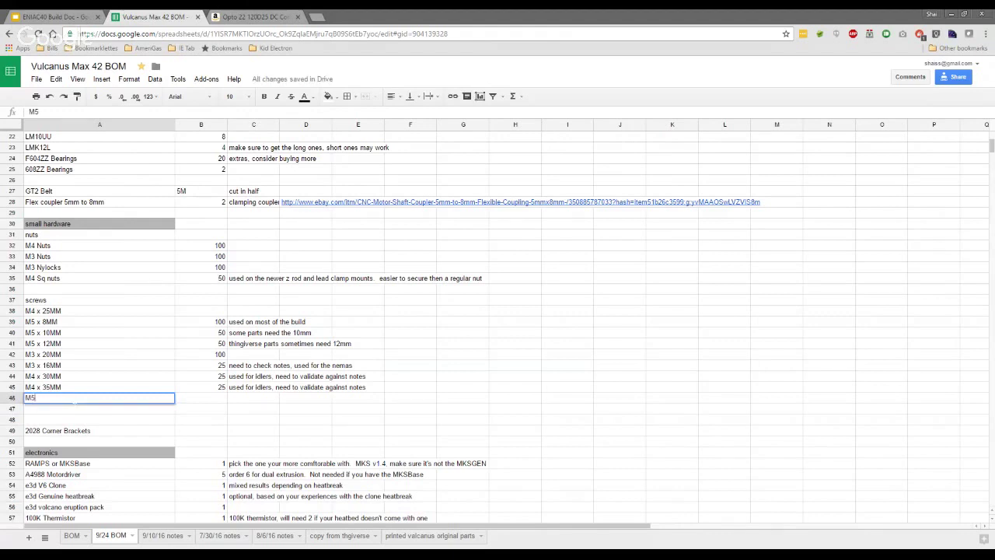
{"action": "type", "text": " x 25MM"}
{"action": "key", "text": "Tab"}
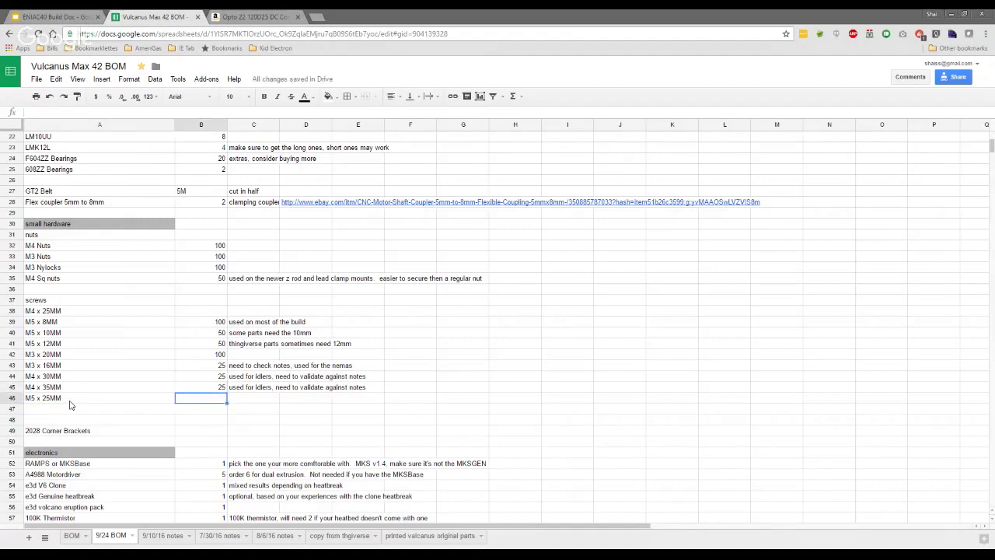
Set the M5 x 25MM screw quantity to 5 and enter the note "get a few extras".
{"action": "type", "text": "5"}
{"action": "key", "text": "Tab"}
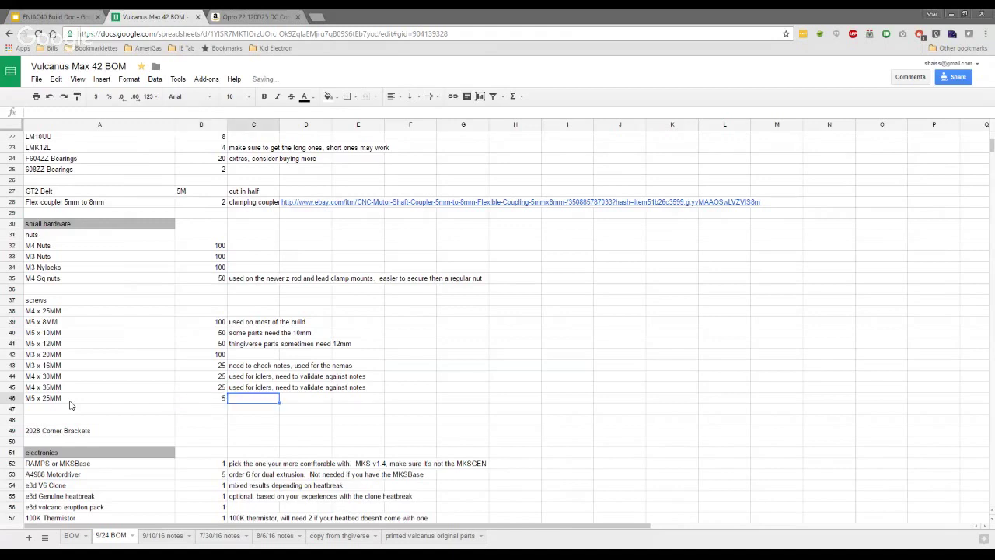
{"action": "type", "text": "might"}
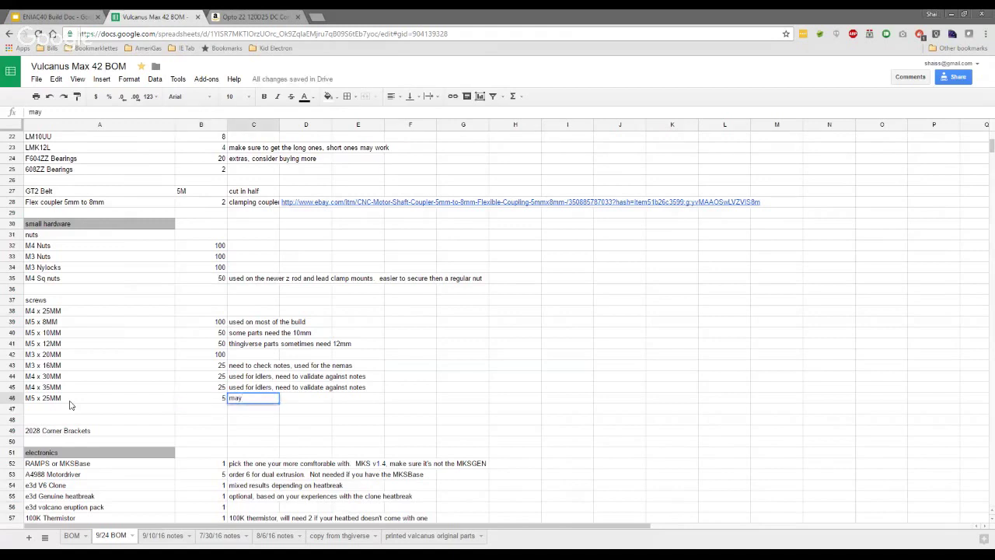
{"action": "key", "text": "BackSpace"}
{"action": "key", "text": "BackSpace"}
{"action": "key", "text": "BackSpace"}
{"action": "key", "text": "BackSpace"}
{"action": "key", "text": "BackSpace"}
{"action": "type", "text": "get a few extras"}
{"action": "key", "text": "Return"}
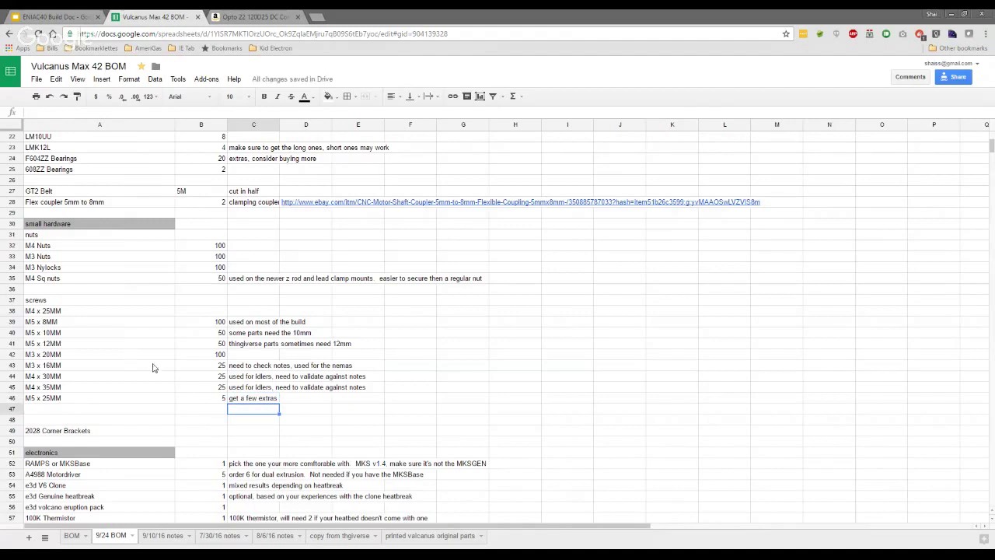
Extend the M5 x 25MM note to read "get a few extras, for the bed".
{"action": "left_click", "coordinate": [273, 400]}
{"action": "key", "text": "Return"}
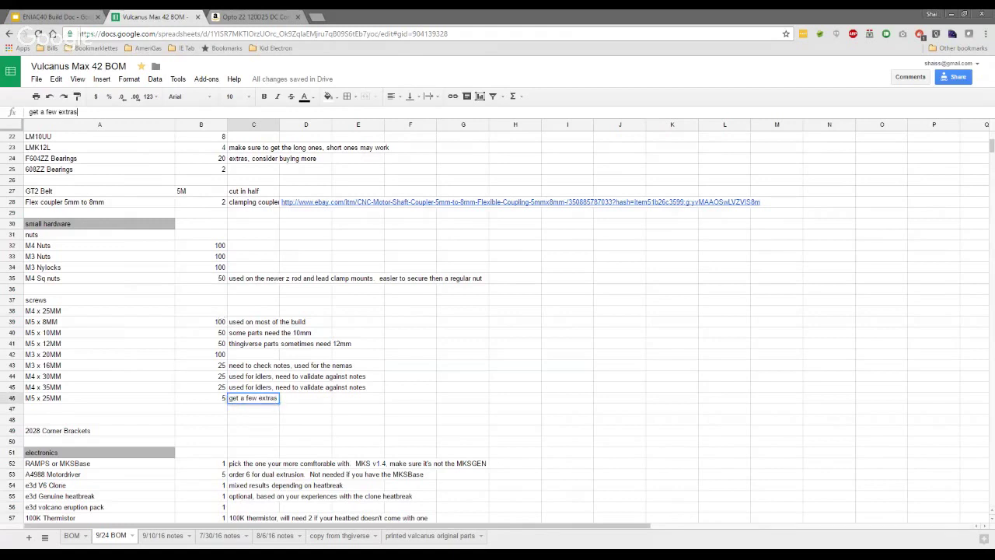
{"action": "type", "text": ", for the bed"}
{"action": "key", "text": "Return"}
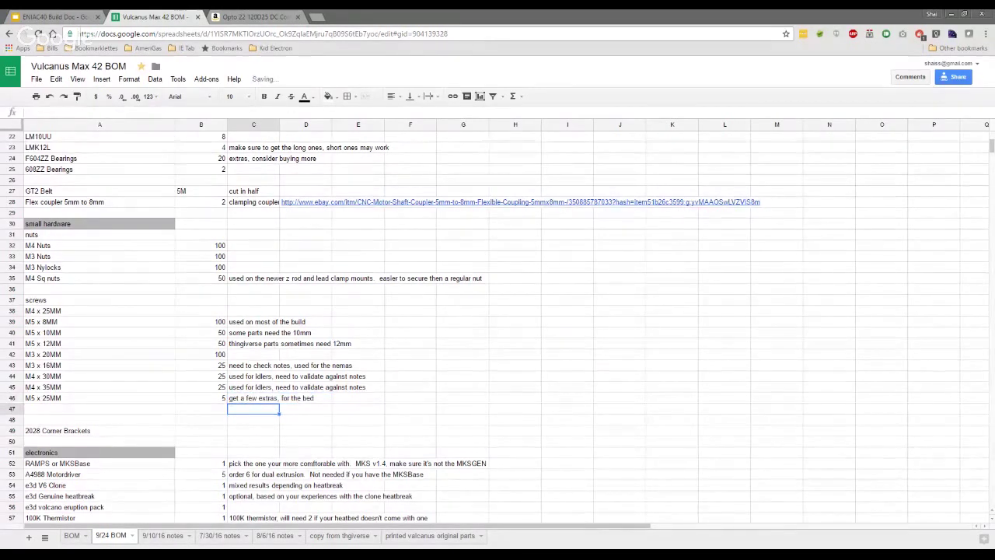
{"action": "left_click", "coordinate": [99, 409]}
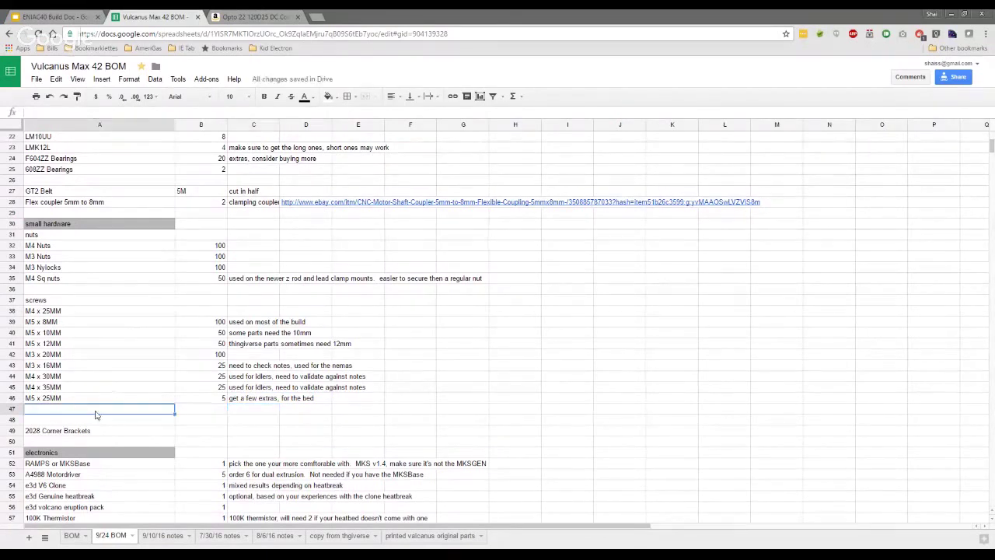
Insert a row below row 36 and enter "M5 Nuts" in A36 with a quantity of 10.
{"action": "left_click", "coordinate": [14, 289]}
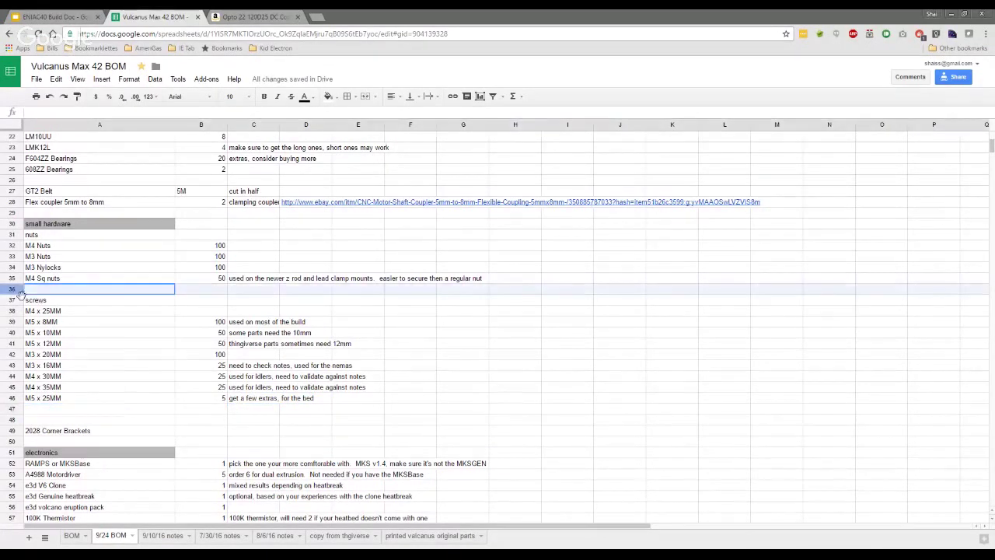
{"action": "right_click", "coordinate": [14, 289]}
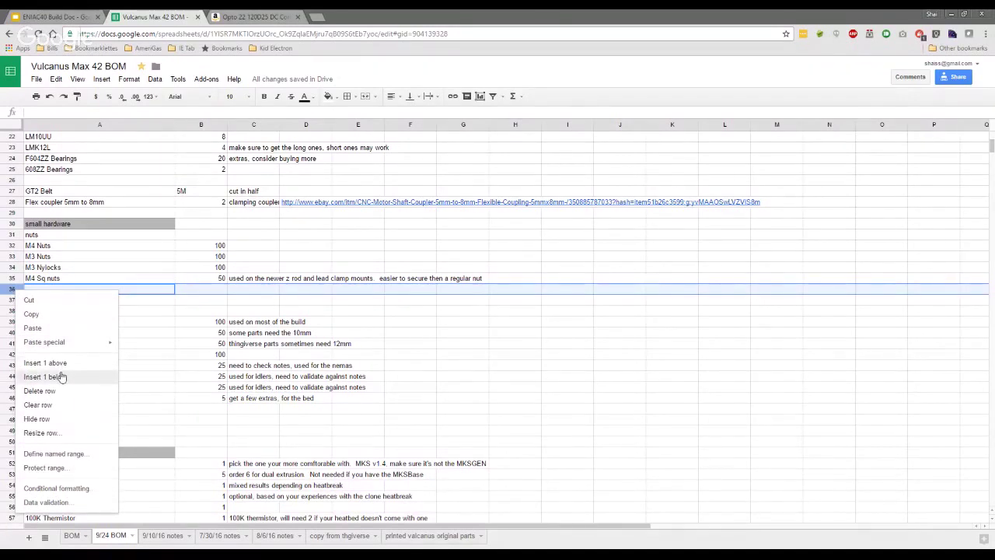
{"action": "left_click", "coordinate": [61, 377]}
{"action": "type", "text": "M5 M"}
{"action": "key", "text": "BackSpace"}
{"action": "type", "text": "Nuts"}
{"action": "key", "text": "Return"}
{"action": "key", "text": "Tab"}
{"action": "key", "text": "Up"}
{"action": "type", "text": "10"}
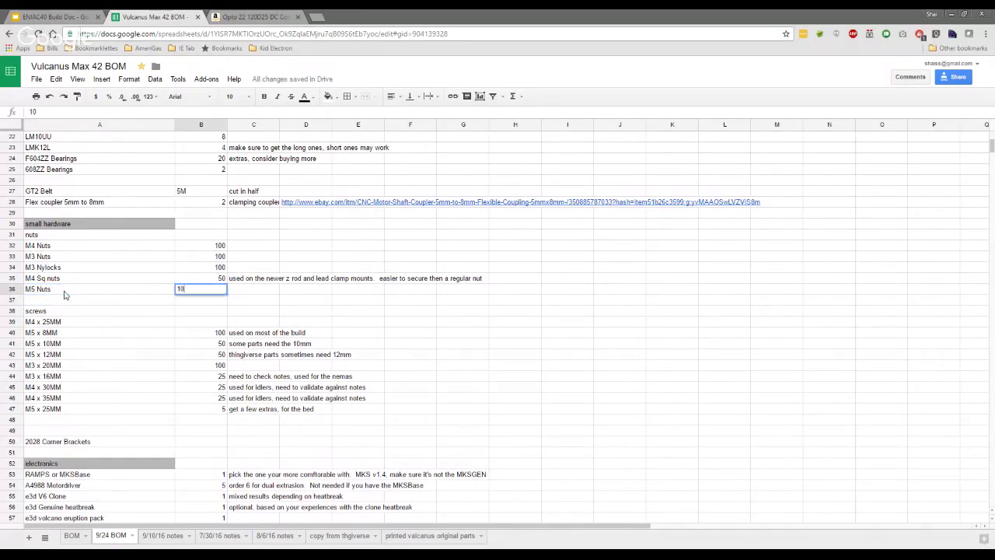
{"action": "key", "text": "Return"}
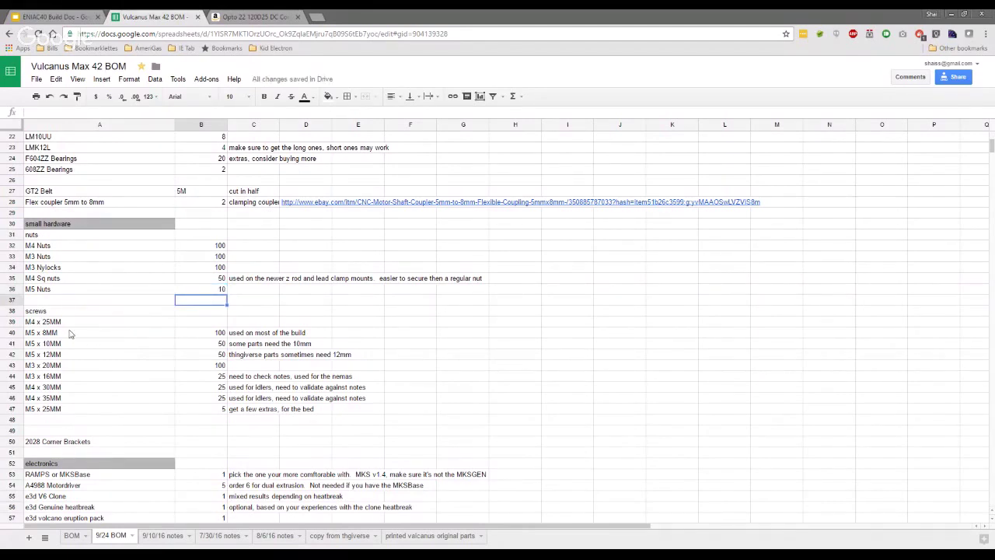
Insert a row above row 37 and enter "Extrusion T-nuts" in A37 of the nuts list.
{"action": "left_click_drag", "start_coordinate": [62, 337], "coordinate": [60, 359]}
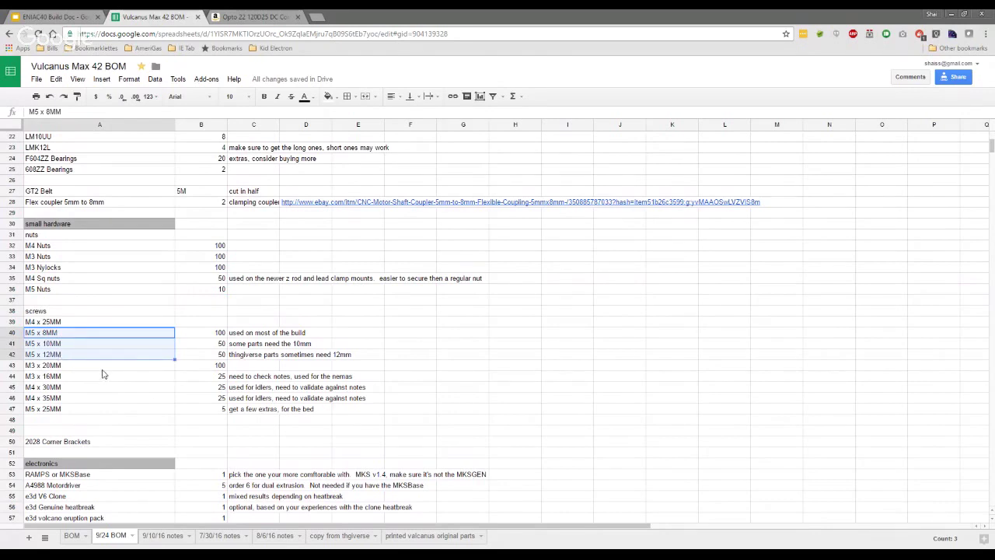
{"action": "left_click", "coordinate": [104, 312]}
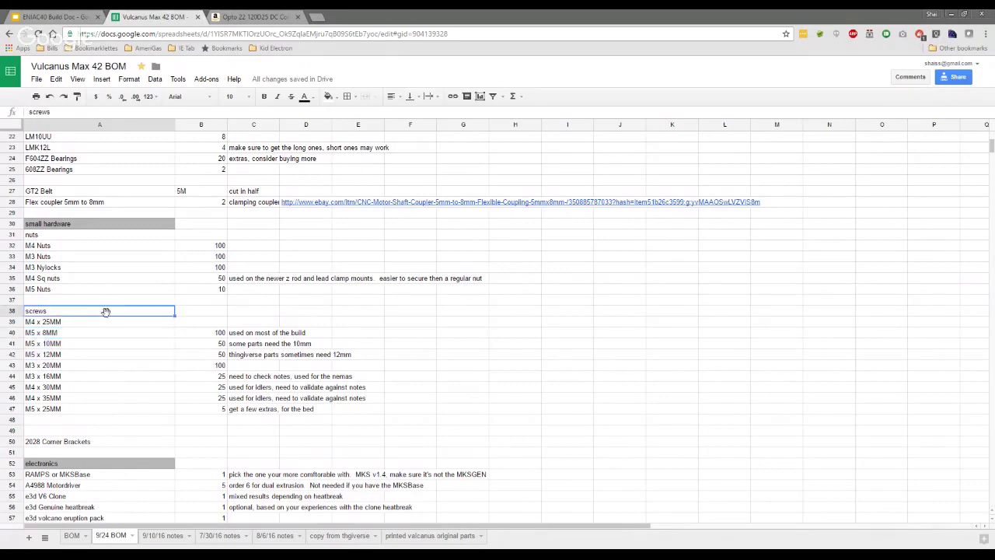
{"action": "right_click", "coordinate": [15, 301]}
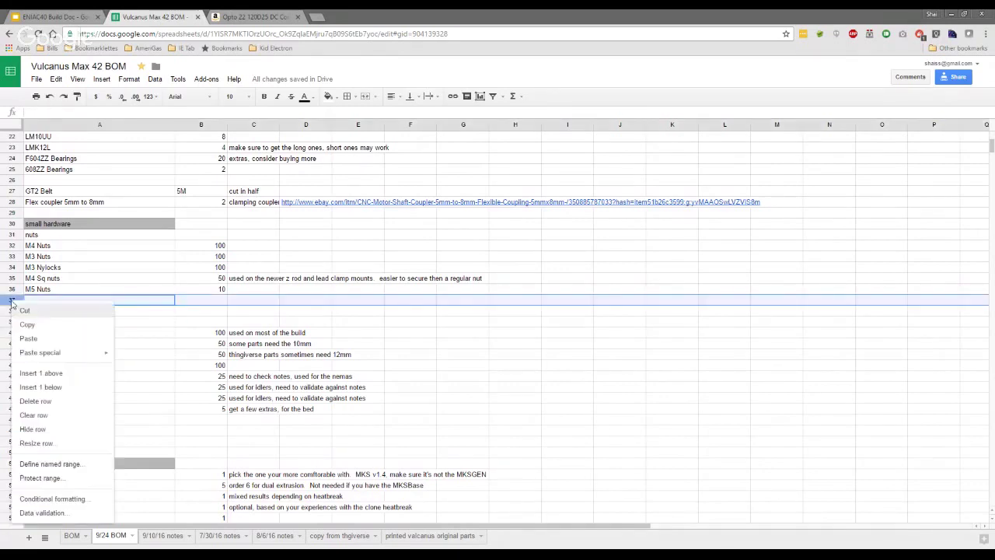
{"action": "left_click", "coordinate": [51, 374]}
{"action": "left_click", "coordinate": [78, 301]}
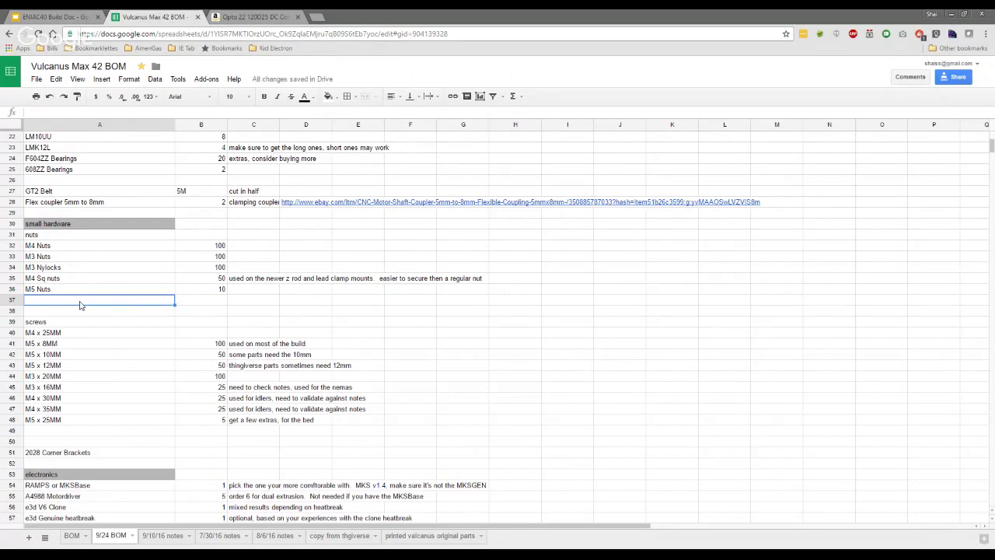
{"action": "type", "text": "Extrusion T-nuts"}
{"action": "key", "text": "Return"}
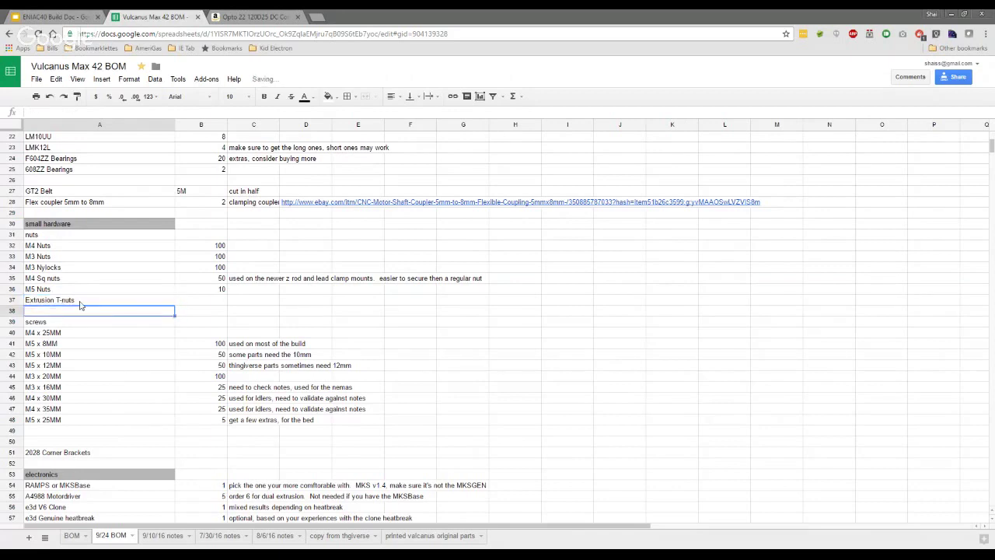
Set the Extrusion T-nuts quantity to 200 and enter the note "hammerhead or rollin. depends on preference".
{"action": "key", "text": "Up"}
{"action": "key", "text": "Right"}
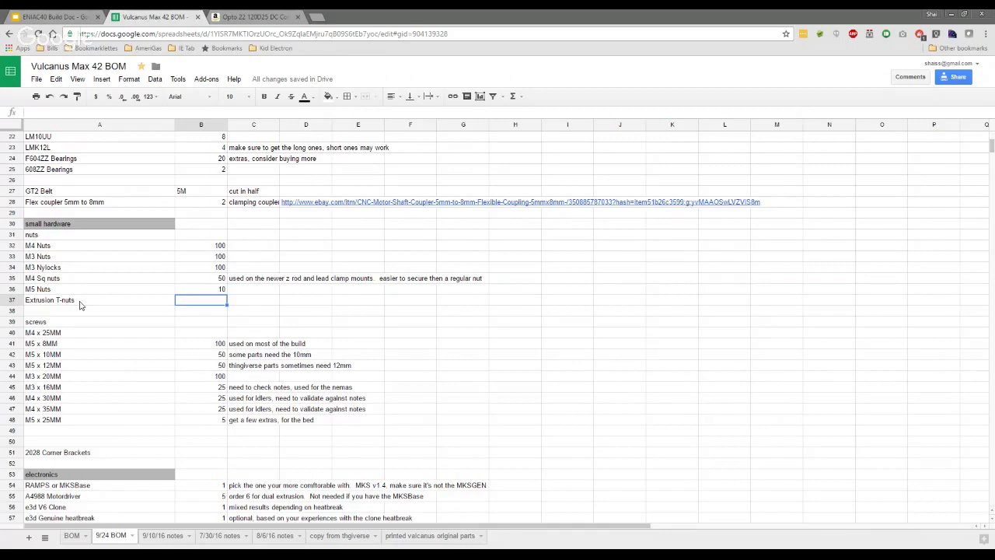
{"action": "type", "text": "200"}
{"action": "key", "text": "Tab"}
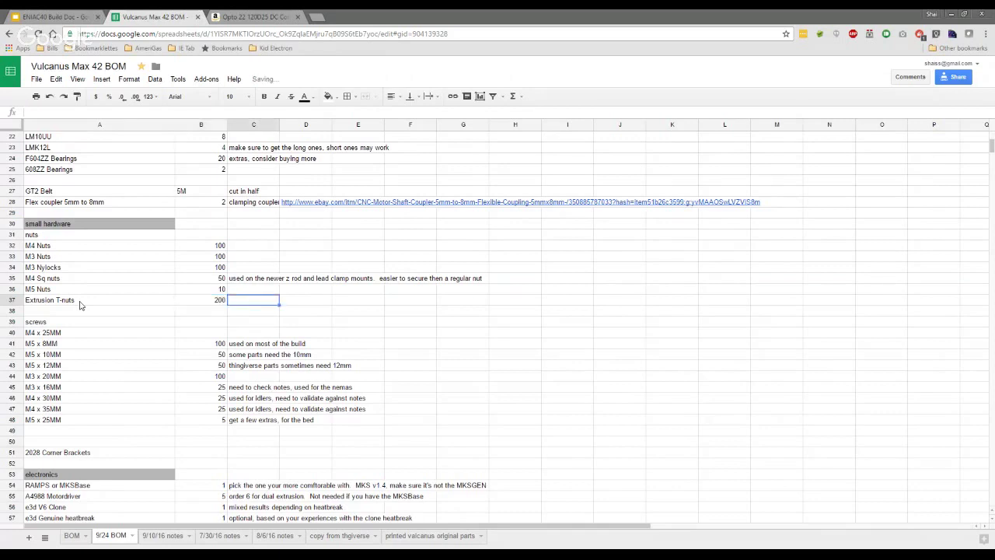
{"action": "type", "text": "hammerhead"}
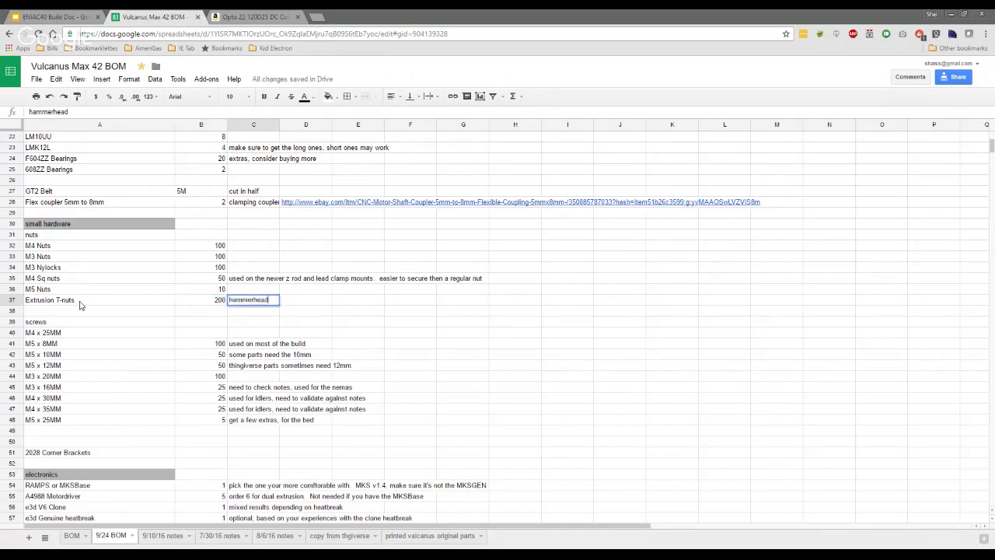
{"action": "type", "text": " or rollin"}
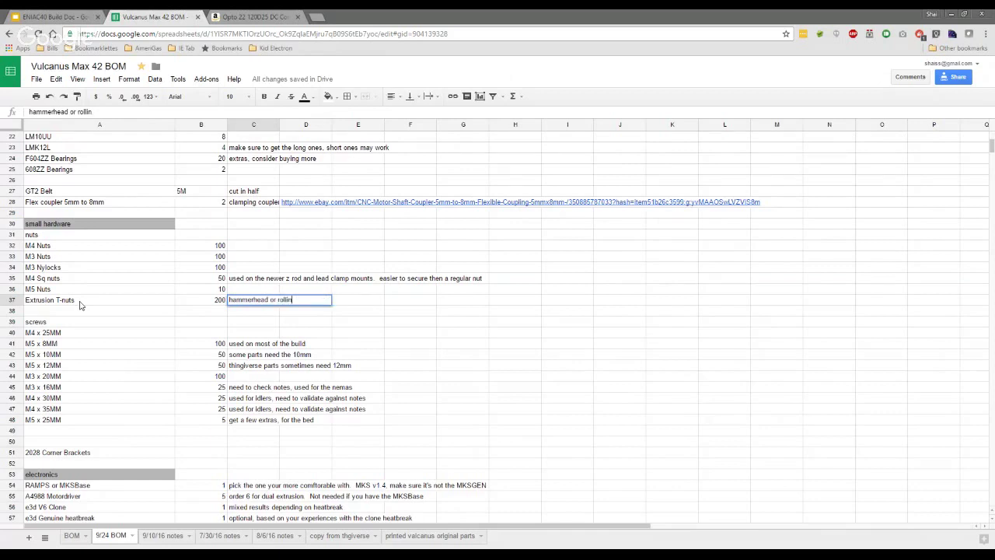
{"action": "type", "text": ", depends on prefer"}
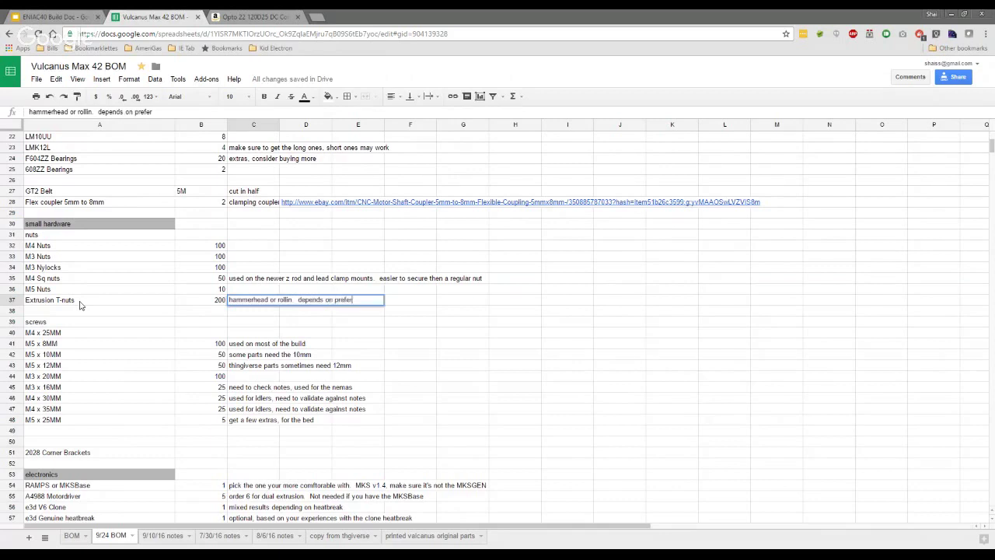
{"action": "type", "text": "ence"}
{"action": "key", "text": "Return"}
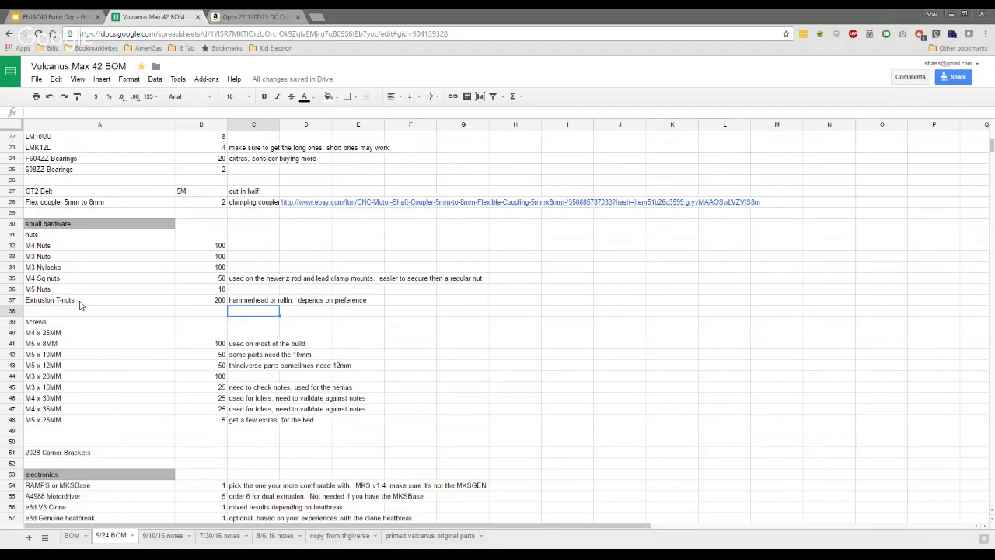
Replace the Extrusion T-nuts note in C37 with "Rollins prefed, can use hammerhead if prefered".
{"action": "key", "text": "Up"}
{"action": "key", "text": "Left"}
{"action": "key", "text": "Left"}
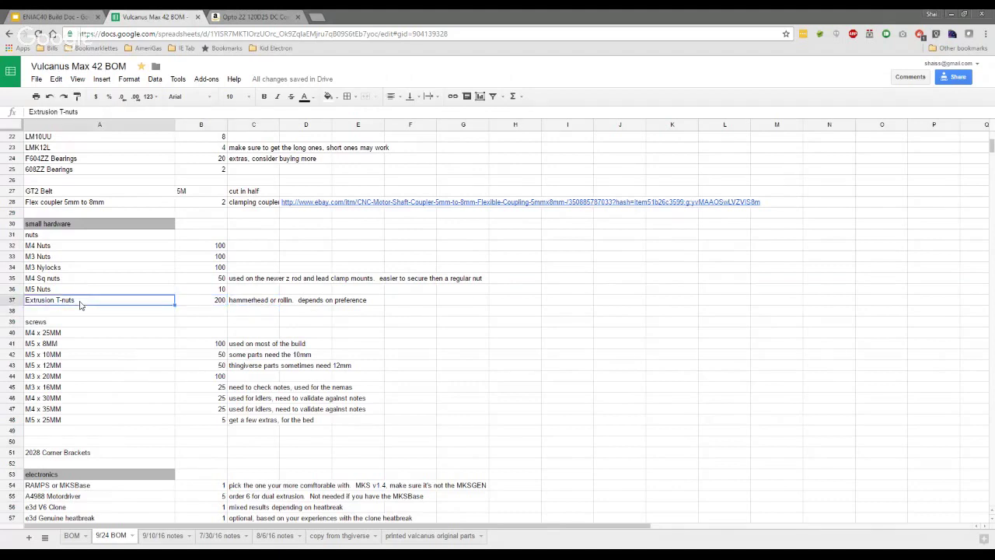
{"action": "key", "text": "Right"}
{"action": "key", "text": "Right"}
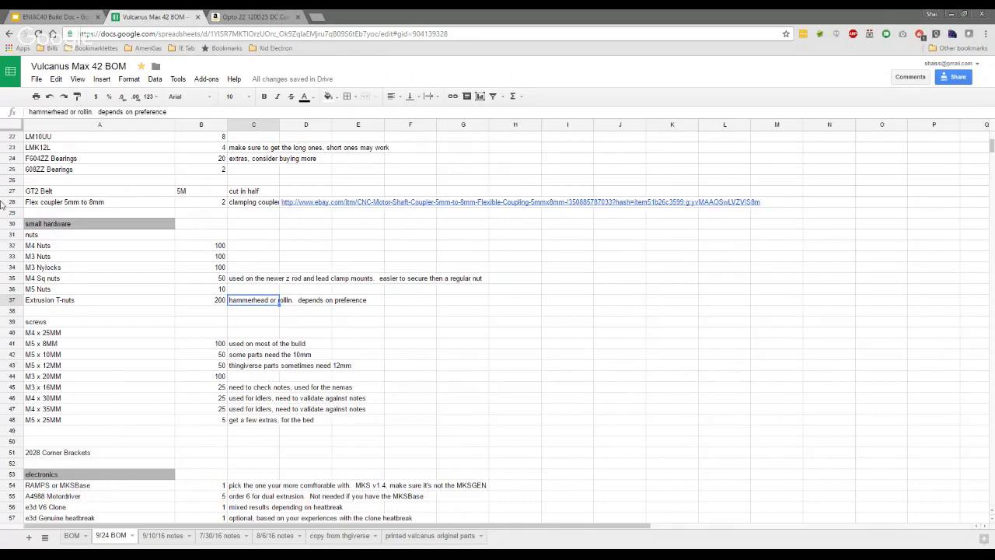
{"action": "key", "text": "Return"}
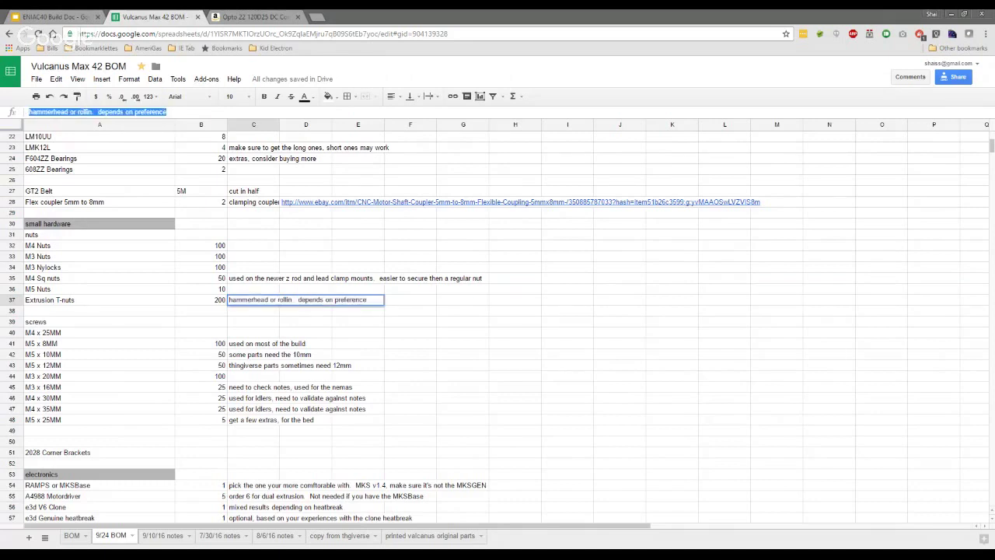
{"action": "key", "text": "ctrl+a"}
{"action": "type", "text": "Rollins "}
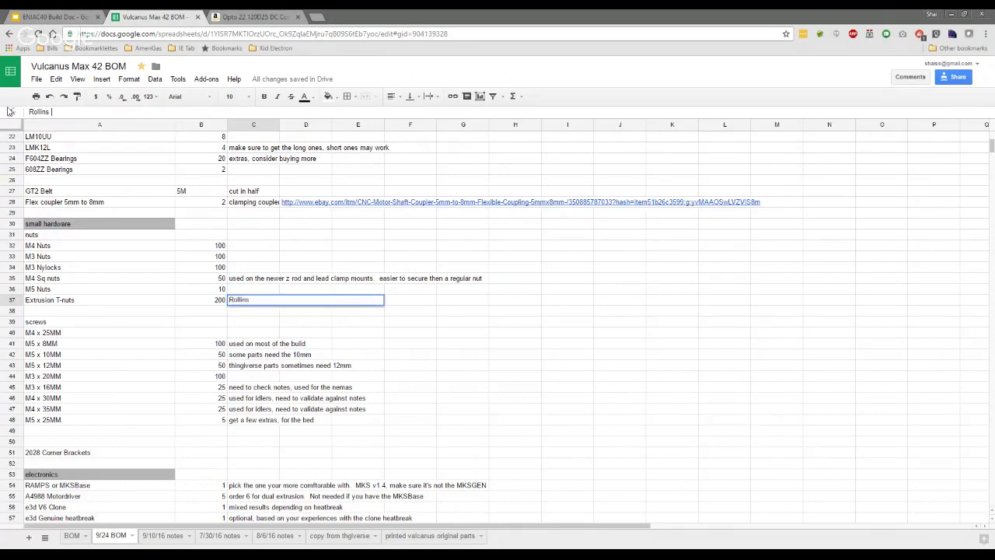
{"action": "type", "text": "prefed. can use ham"}
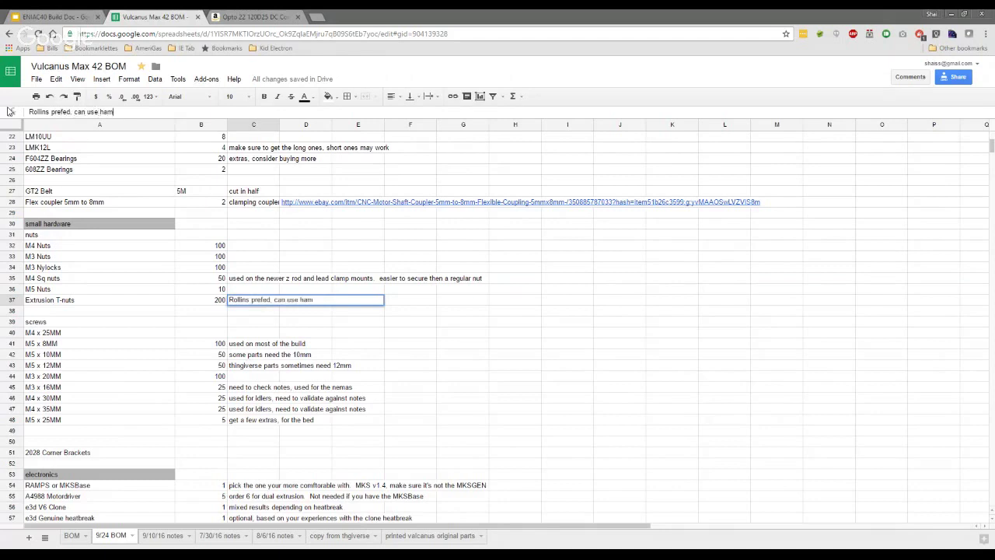
{"action": "type", "text": "merhead if prefered"}
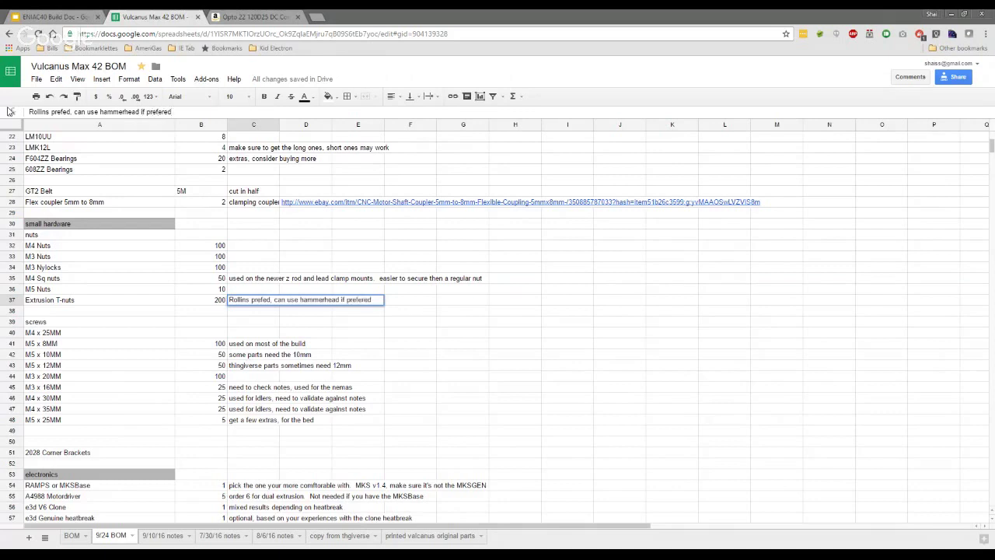
{"action": "key", "text": "Return"}
Reword the end of the Extrusion T-nuts note so it reads "if you prefer".
{"action": "left_click", "coordinate": [244, 301]}
{"action": "left_click", "coordinate": [146, 111]}
{"action": "type", "text": "you"}
{"action": "key", "text": "BackSpace"}
{"action": "key", "text": "BackSpace"}
{"action": "key", "text": "BackSpace"}
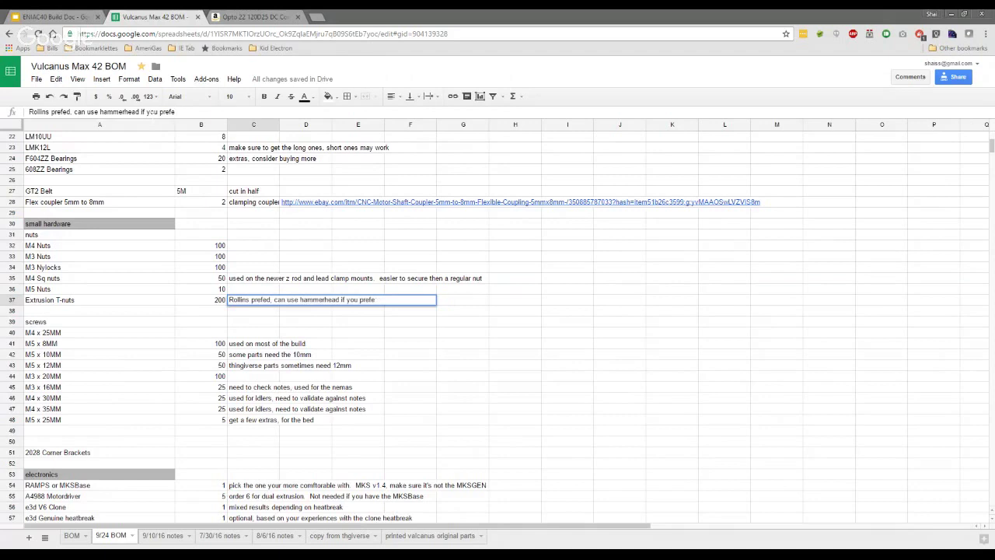
{"action": "key", "text": "Return"}
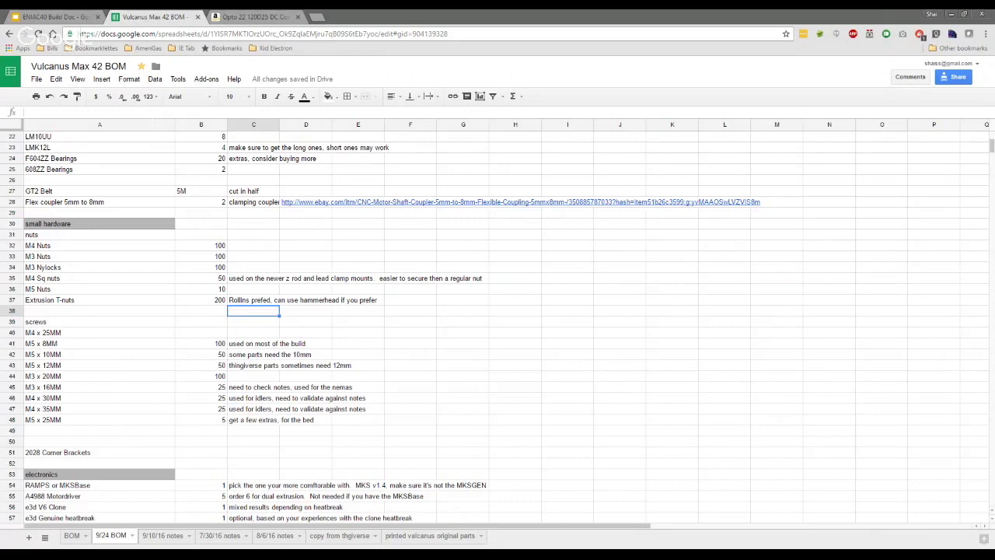
Review the bill of materials from the extrusions and small hardware through the electronics, heatbed, thingiverse parts, connectors and tools sections.
{"action": "left_click", "coordinate": [152, 278]}
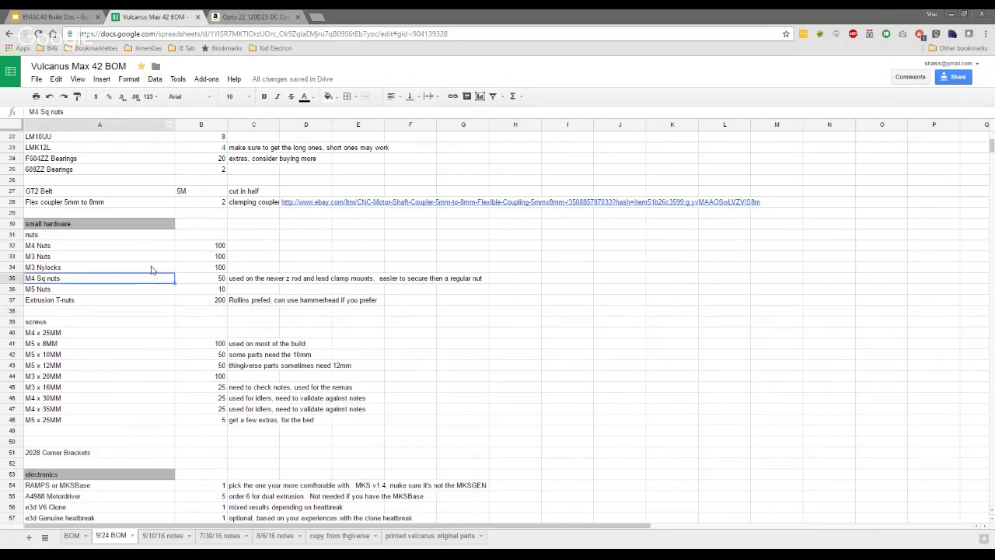
{"action": "scroll", "coordinate": [150, 278], "scroll_direction": "down", "scroll_amount": 2}
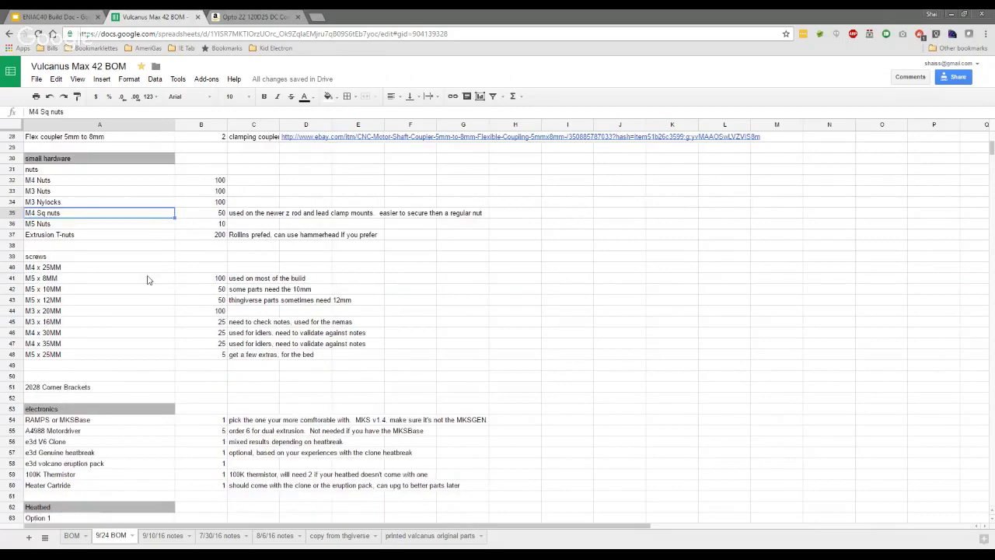
{"action": "scroll", "coordinate": [149, 280], "scroll_direction": "down", "scroll_amount": 6}
{"action": "scroll", "coordinate": [147, 280], "scroll_direction": "down", "scroll_amount": 4}
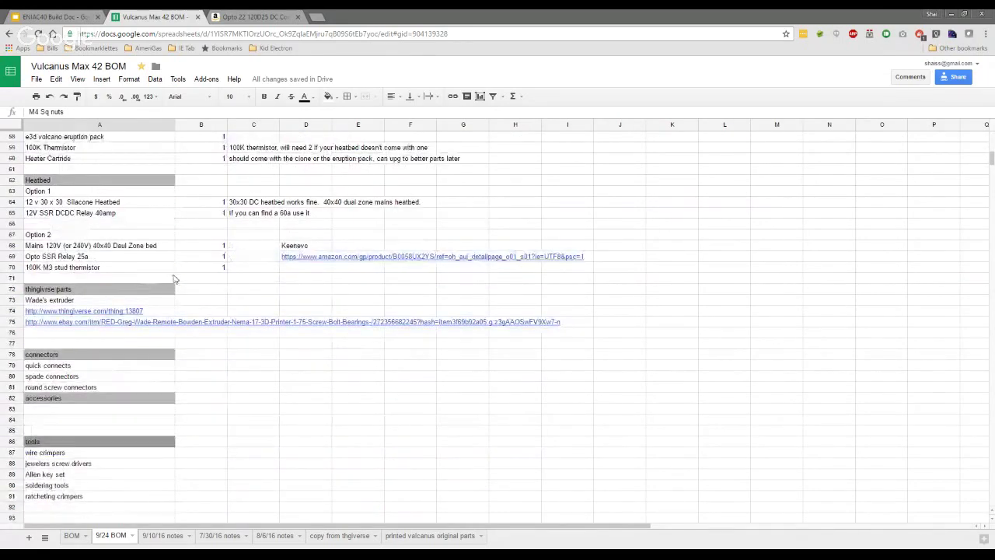
{"action": "scroll", "coordinate": [174, 280], "scroll_direction": "up", "scroll_amount": 14}
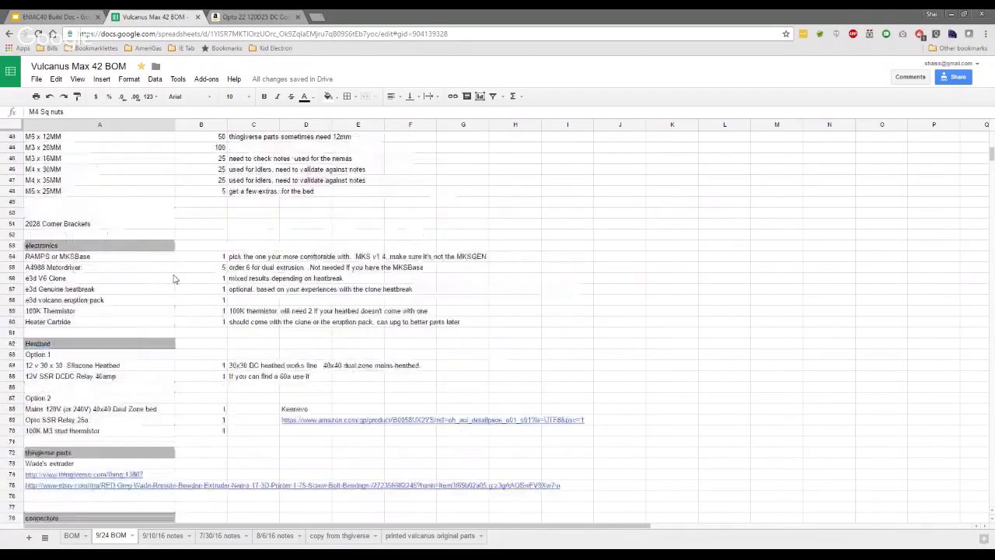
{"action": "scroll", "coordinate": [173, 279], "scroll_direction": "up", "scroll_amount": 3}
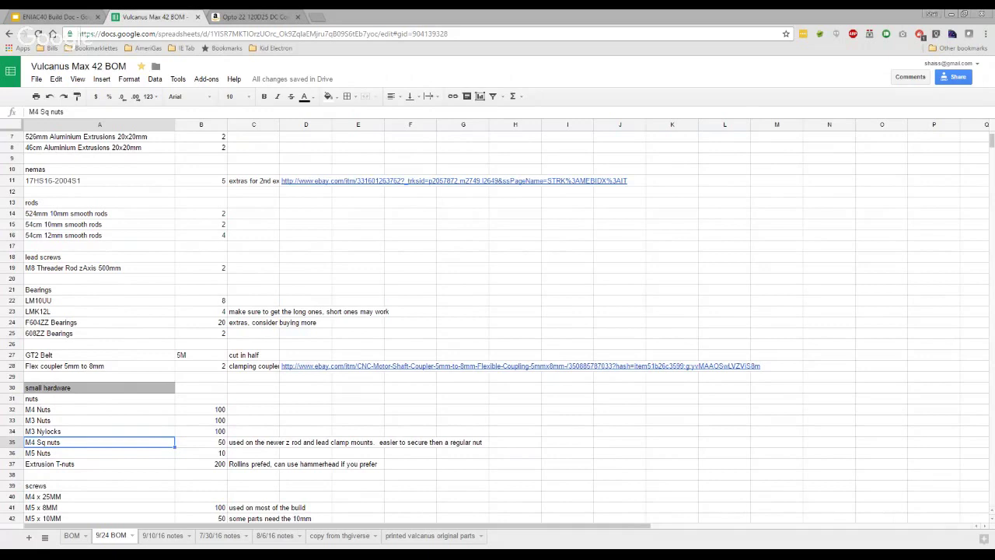
{"action": "scroll", "coordinate": [381, 328], "scroll_direction": "down", "scroll_amount": 1}
{"action": "scroll", "coordinate": [498, 326], "scroll_direction": "down", "scroll_amount": 5}
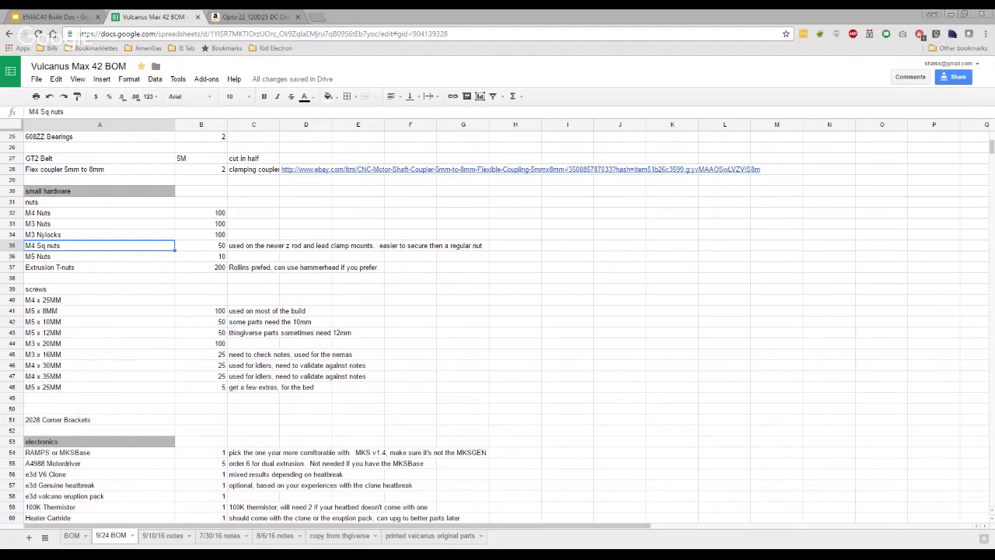
{"action": "left_click", "coordinate": [266, 400]}
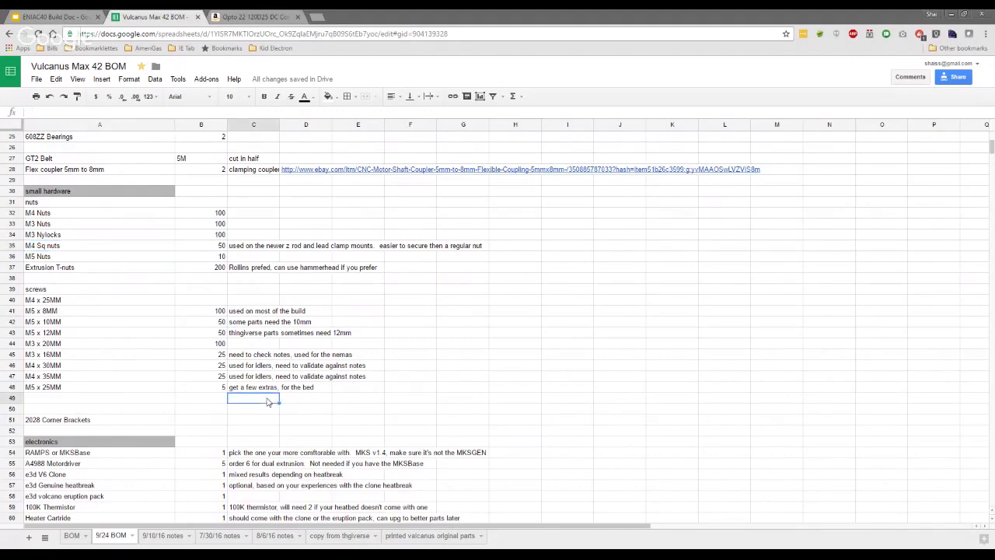
{"action": "scroll", "coordinate": [266, 402], "scroll_direction": "down", "scroll_amount": 1}
{"action": "scroll", "coordinate": [267, 401], "scroll_direction": "down", "scroll_amount": 9}
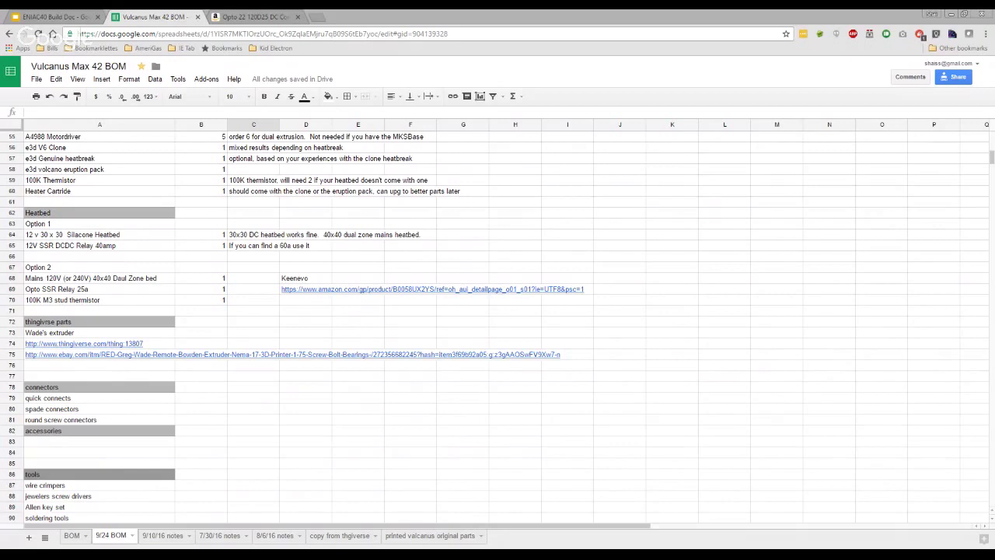
{"action": "left_click", "coordinate": [146, 377]}
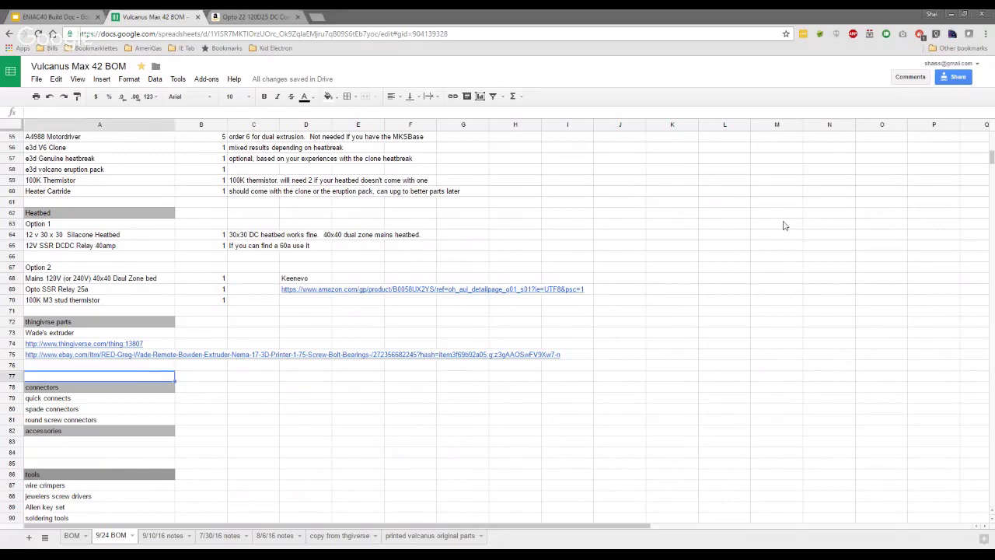
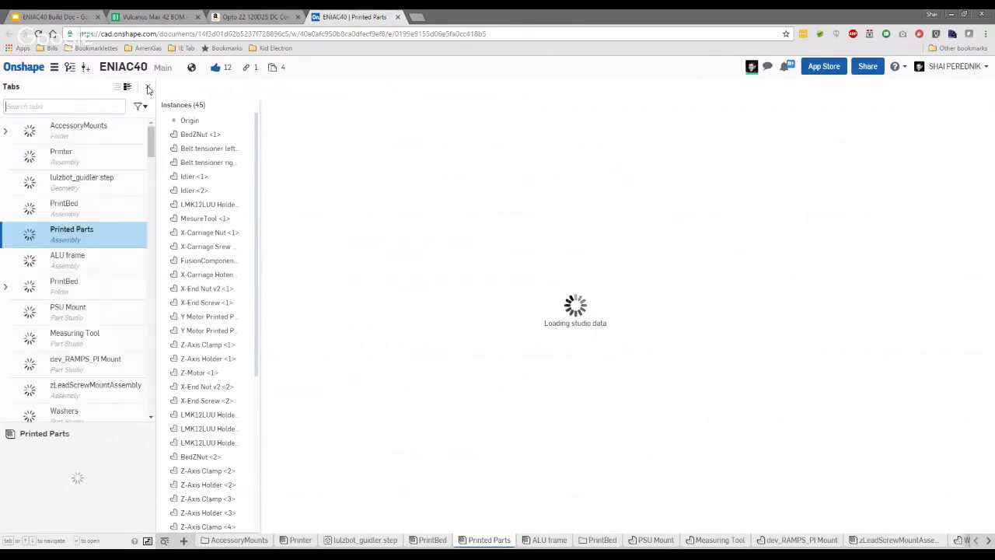
Copy the document link of the ENIAC40 Printed Parts assembly from the Onshape share settings.
{"action": "left_click", "coordinate": [148, 88]}
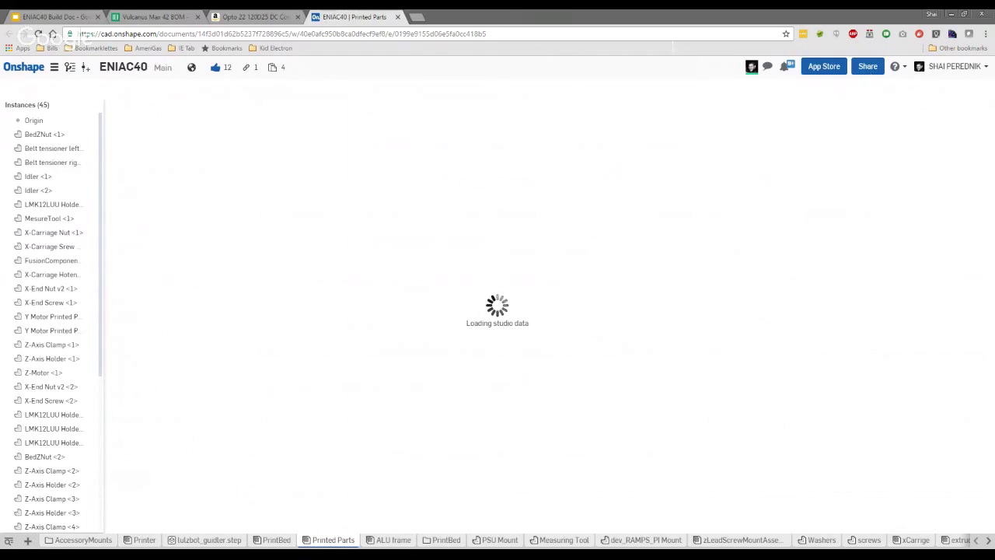
{"action": "key", "text": "ctrl+l"}
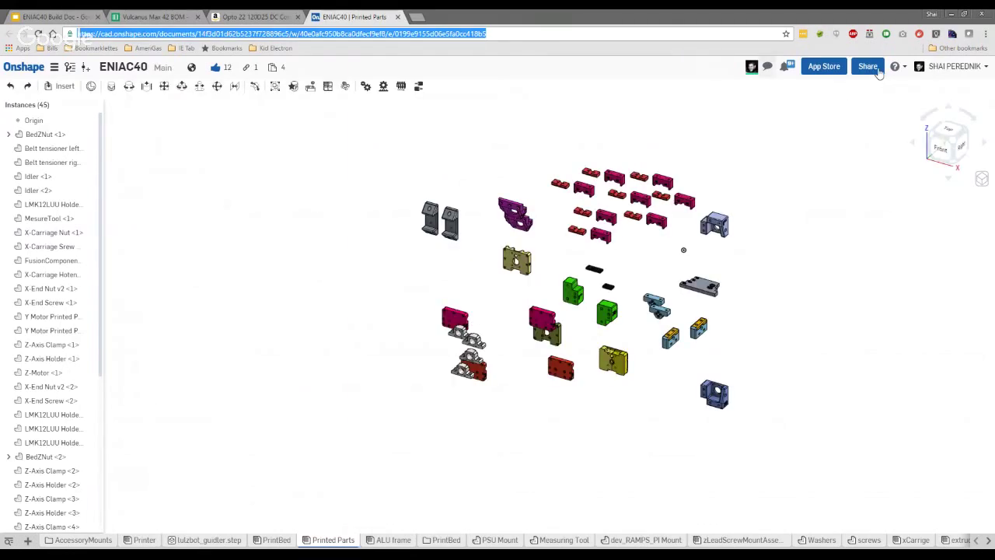
{"action": "left_click", "coordinate": [870, 68]}
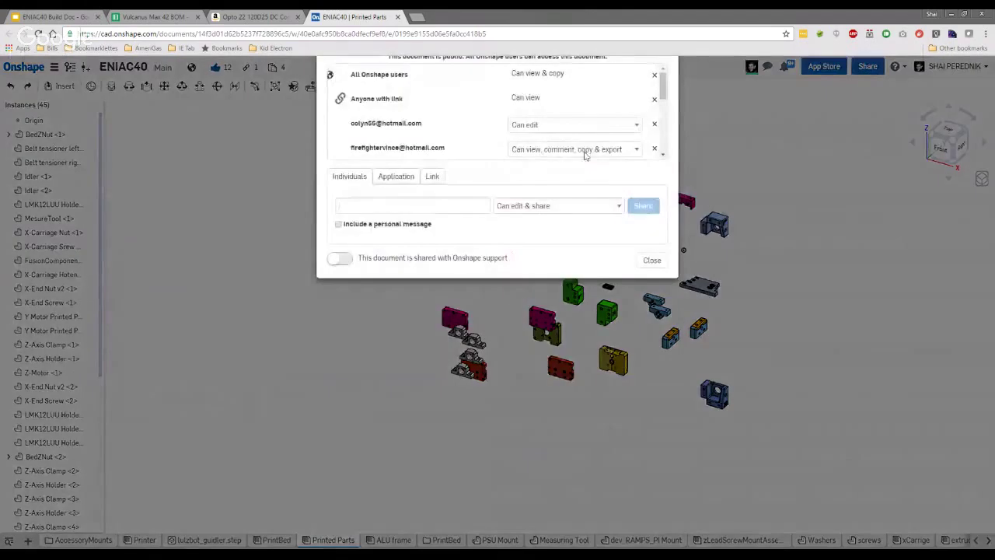
{"action": "left_click", "coordinate": [433, 246]}
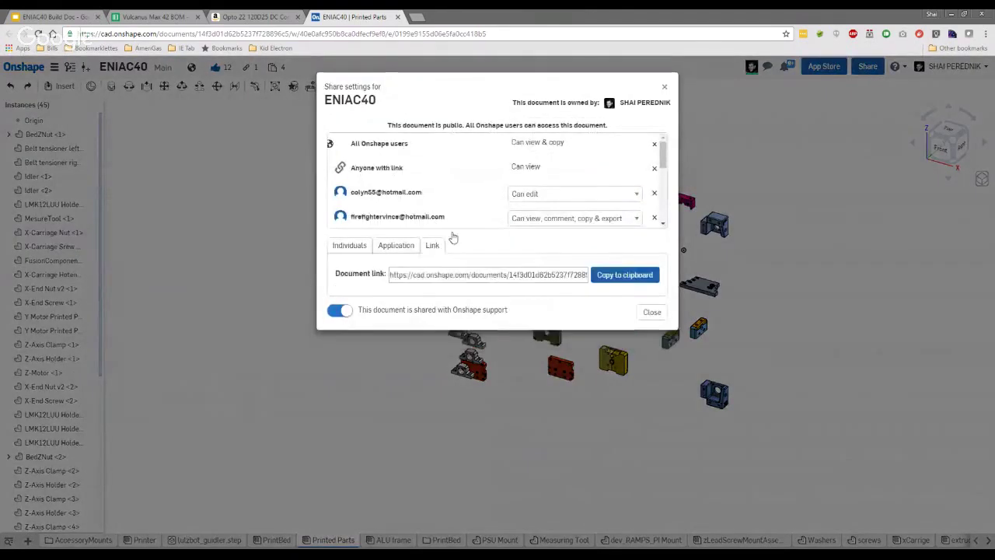
{"action": "left_click", "coordinate": [613, 279]}
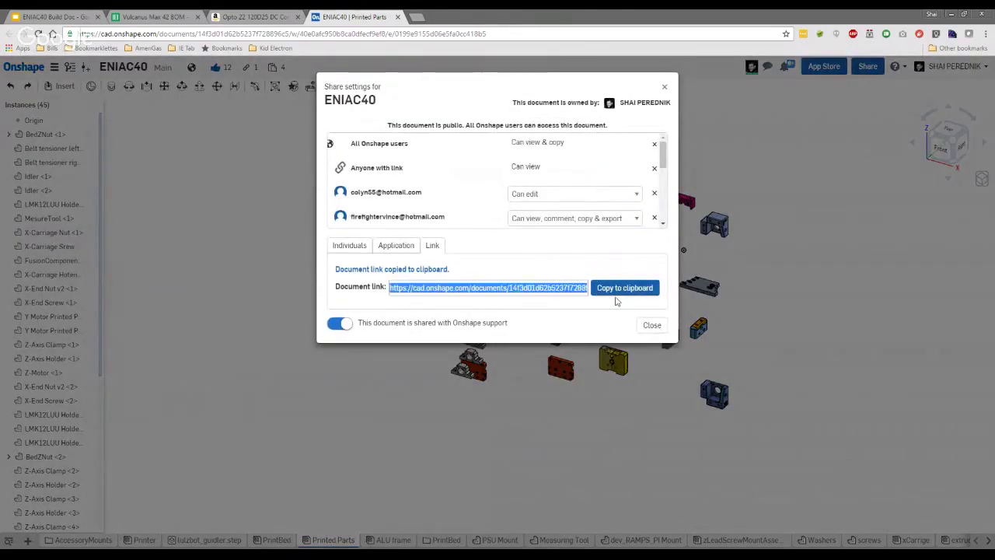
{"action": "left_click", "coordinate": [651, 325]}
In the Vulcanus Max 42 BOM, insert a row after the thingiverse parts links and enter the heading "Printed Parts" in A77.
{"action": "left_click", "coordinate": [184, 17]}
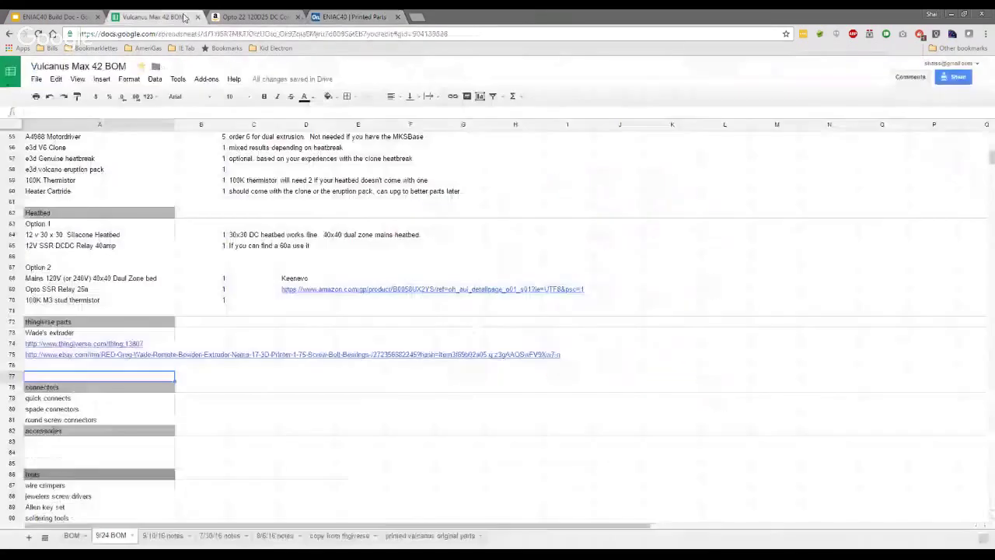
{"action": "left_click", "coordinate": [111, 366]}
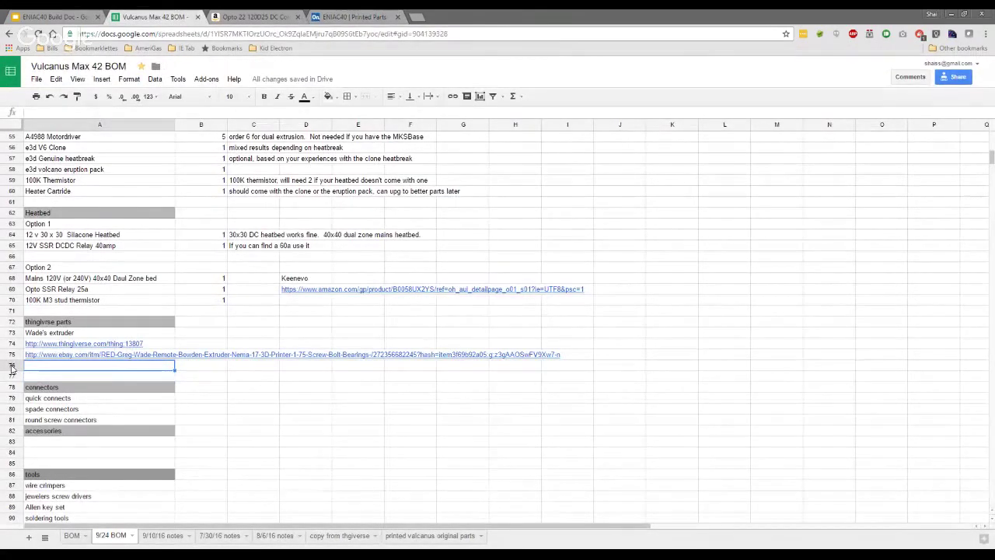
{"action": "scroll", "coordinate": [52, 395], "scroll_direction": "down", "scroll_amount": 2}
{"action": "scroll", "coordinate": [86, 412], "scroll_direction": "up", "scroll_amount": 4}
{"action": "scroll", "coordinate": [47, 389], "scroll_direction": "down", "scroll_amount": 3}
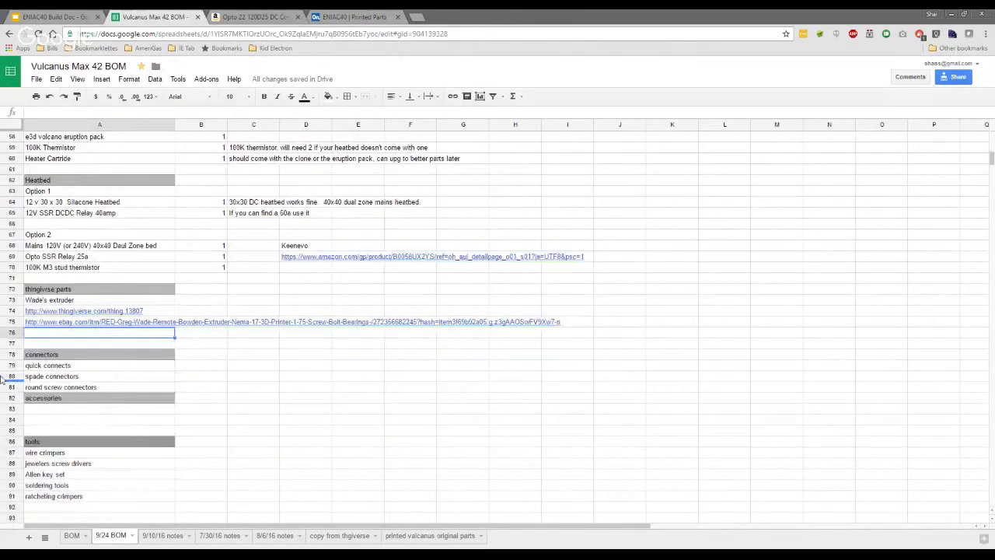
{"action": "right_click", "coordinate": [14, 336]}
{"action": "left_click", "coordinate": [47, 199]}
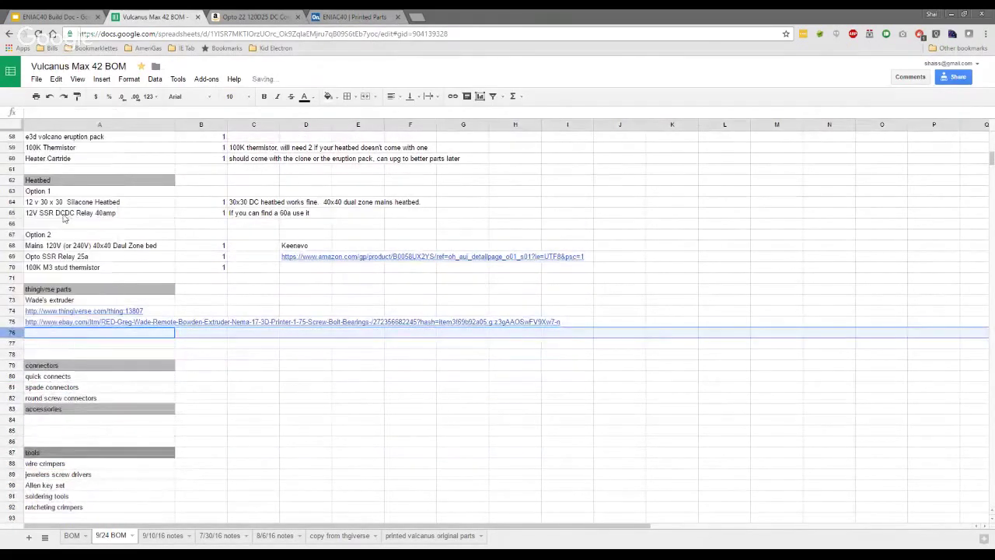
{"action": "left_click", "coordinate": [67, 345]}
{"action": "type", "text": "Printed Parts"}
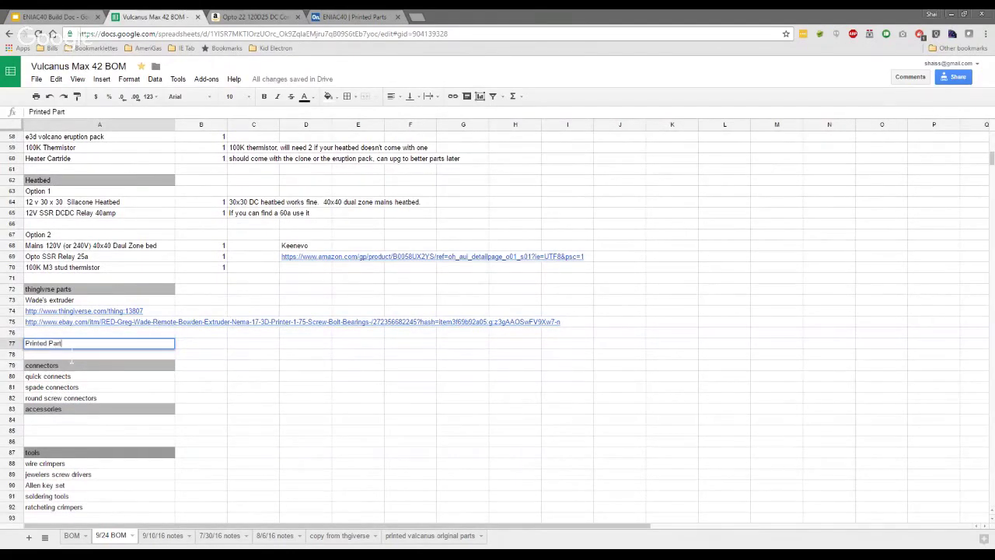
{"action": "key", "text": "Return"}
Insert a row below row 78 and paste the copied Onshape document link into A78 under Printed Parts.
{"action": "right_click", "coordinate": [13, 355]}
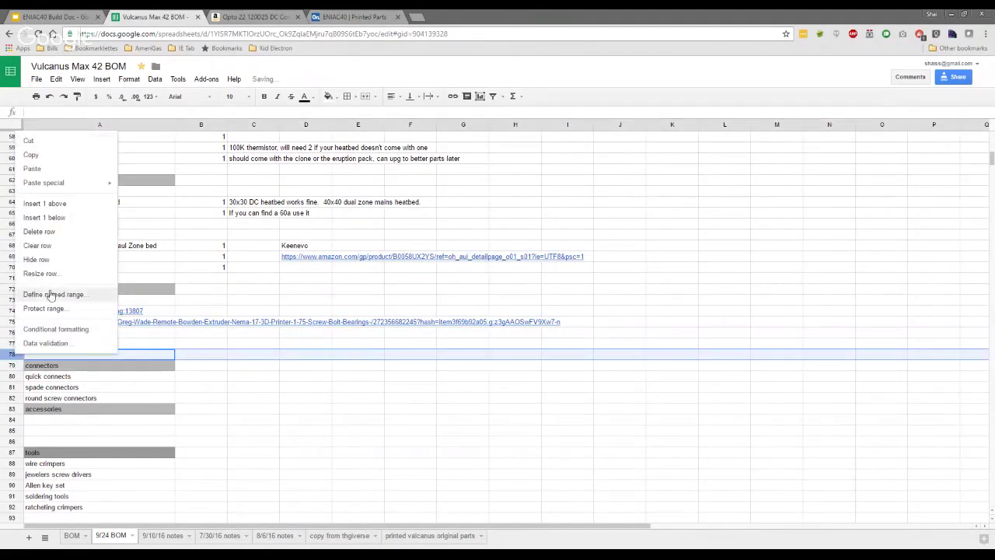
{"action": "left_click", "coordinate": [62, 218]}
{"action": "left_click", "coordinate": [62, 356]}
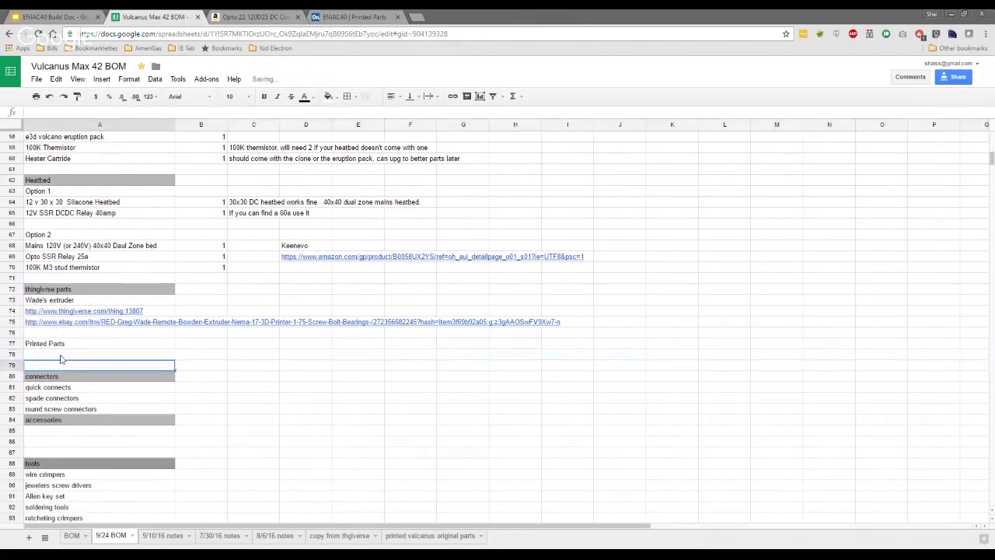
{"action": "key", "text": "ctrl+v"}
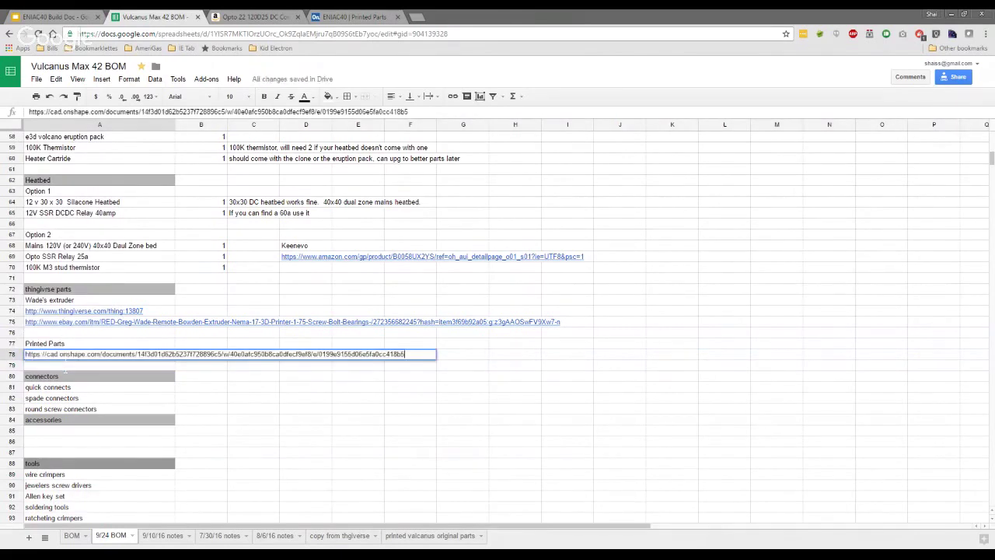
{"action": "left_click", "coordinate": [193, 370]}
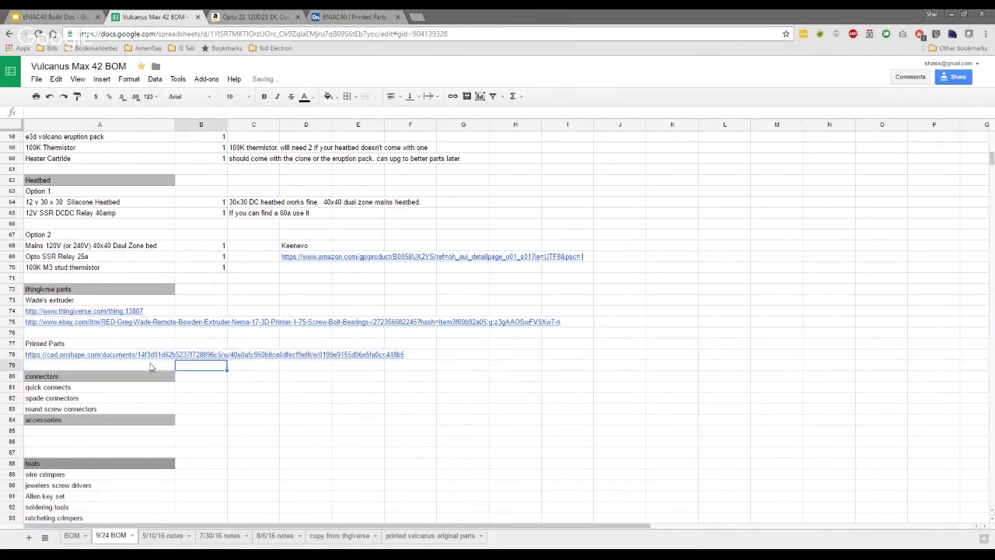
In Onshape, set up an export of the Printed Parts assembly as STL, Fine resolution, parts as individual files, and cancel it.
{"action": "left_click", "coordinate": [338, 15]}
{"action": "scroll", "coordinate": [426, 267], "scroll_direction": "up", "scroll_amount": 3}
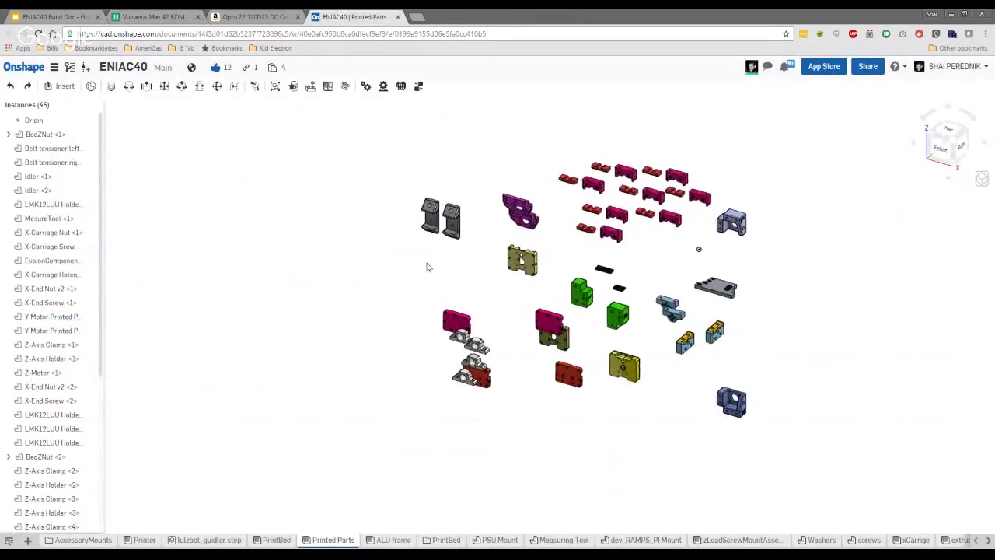
{"action": "scroll", "coordinate": [447, 273], "scroll_direction": "up", "scroll_amount": 2}
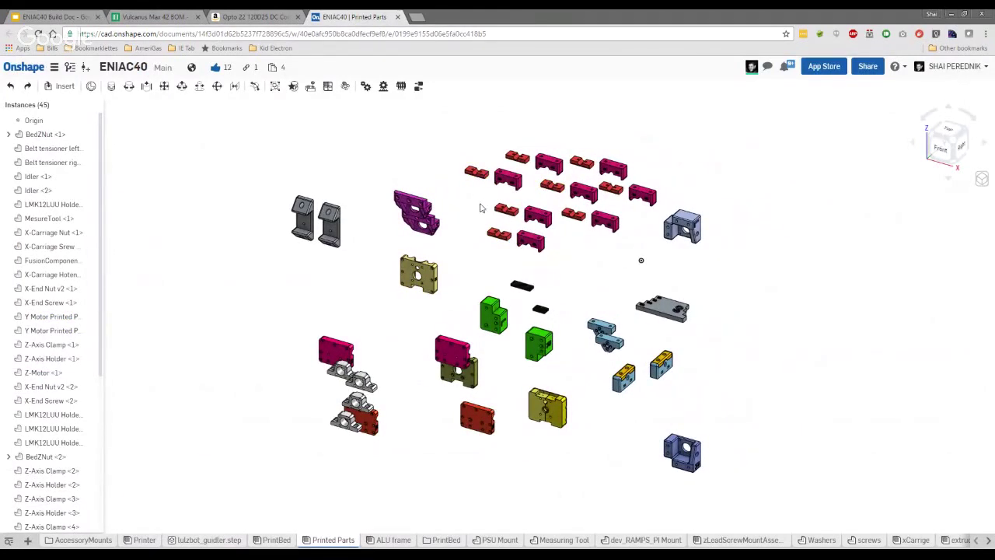
{"action": "right_click", "coordinate": [316, 541]}
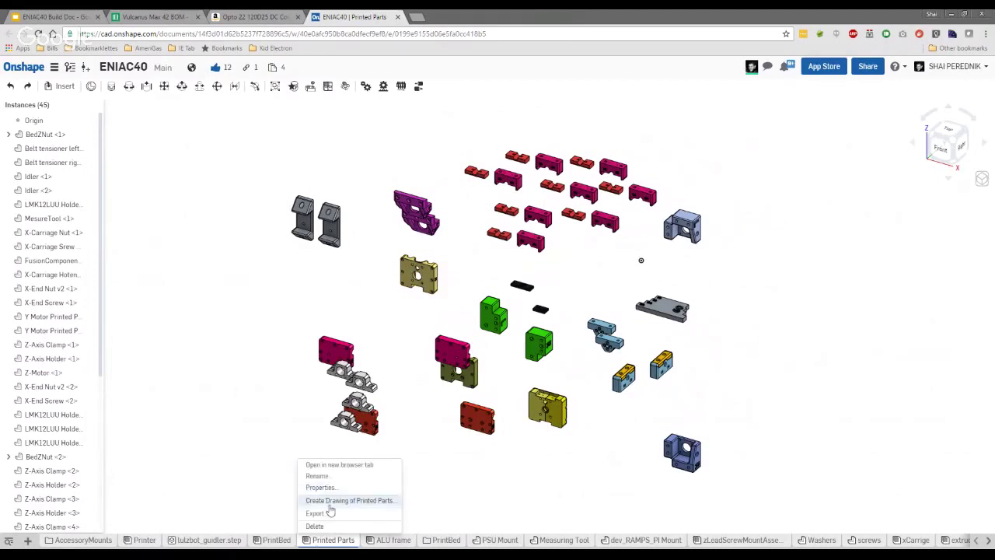
{"action": "key", "text": "Escape"}
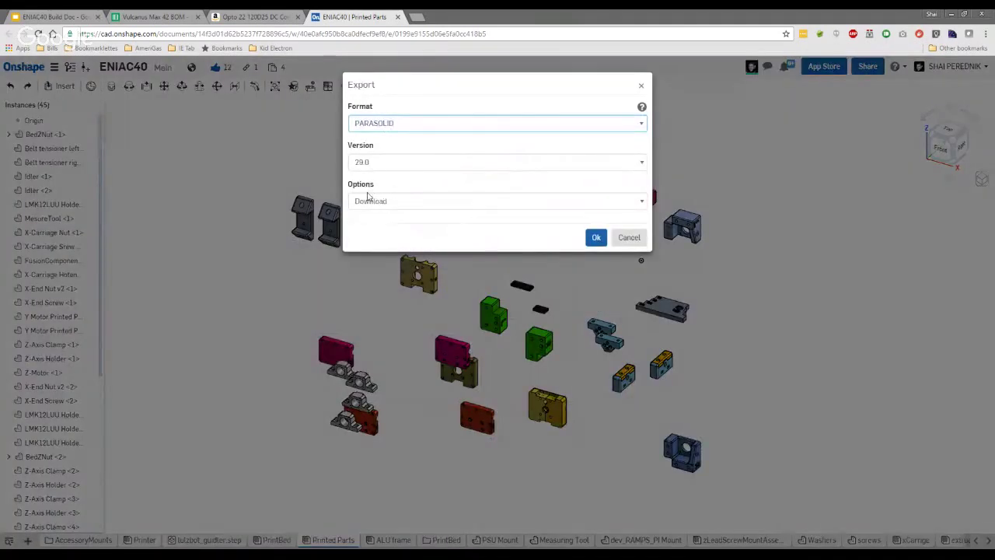
{"action": "key", "text": "s"}
{"action": "key", "text": "t"}
{"action": "key", "text": "l"}
{"action": "left_click", "coordinate": [350, 303]}
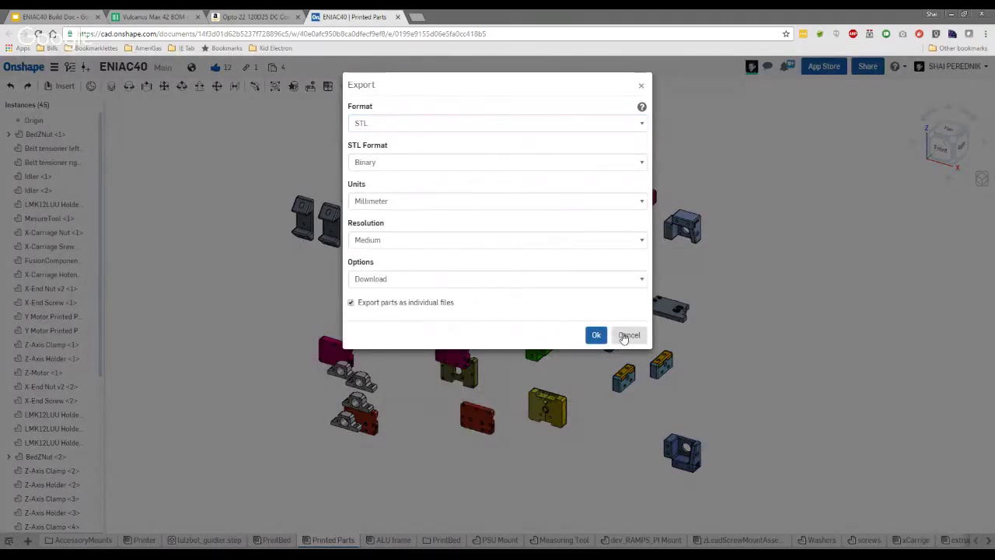
{"action": "left_click", "coordinate": [459, 243]}
{"action": "left_click", "coordinate": [451, 272]}
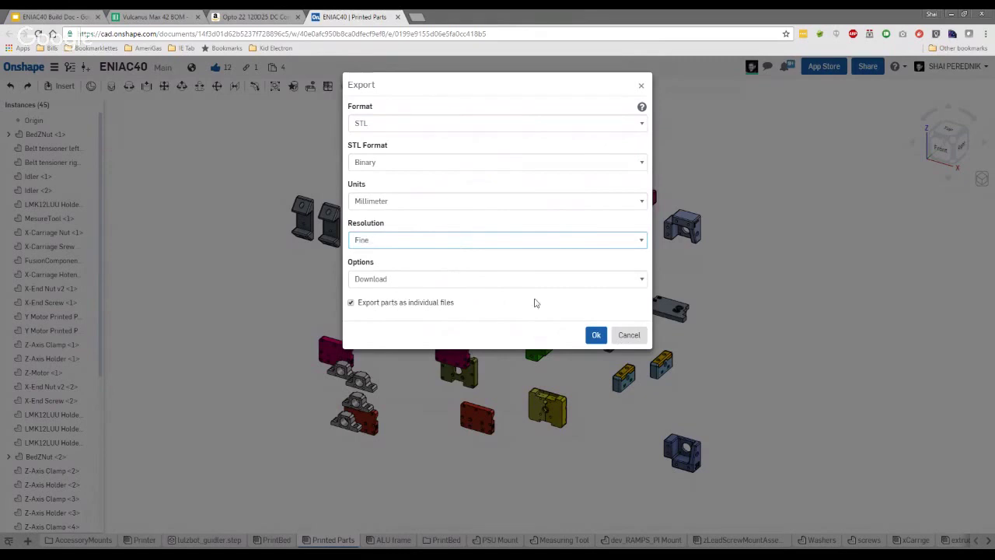
{"action": "left_click", "coordinate": [627, 332]}
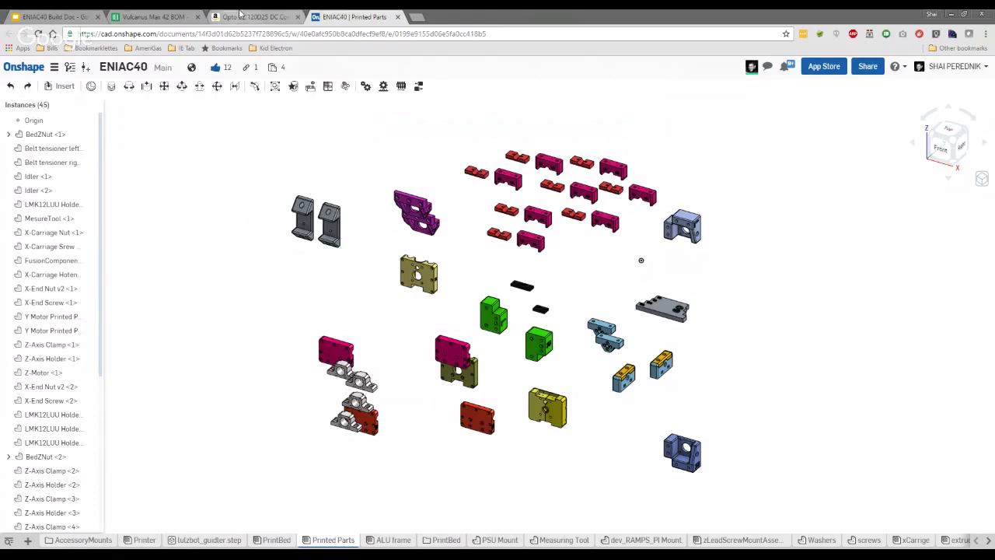
Back in the Vulcanus Max 42 BOM, enter "Qty's to come" in B78 beside the Onshape link.
{"action": "left_click", "coordinate": [154, 17]}
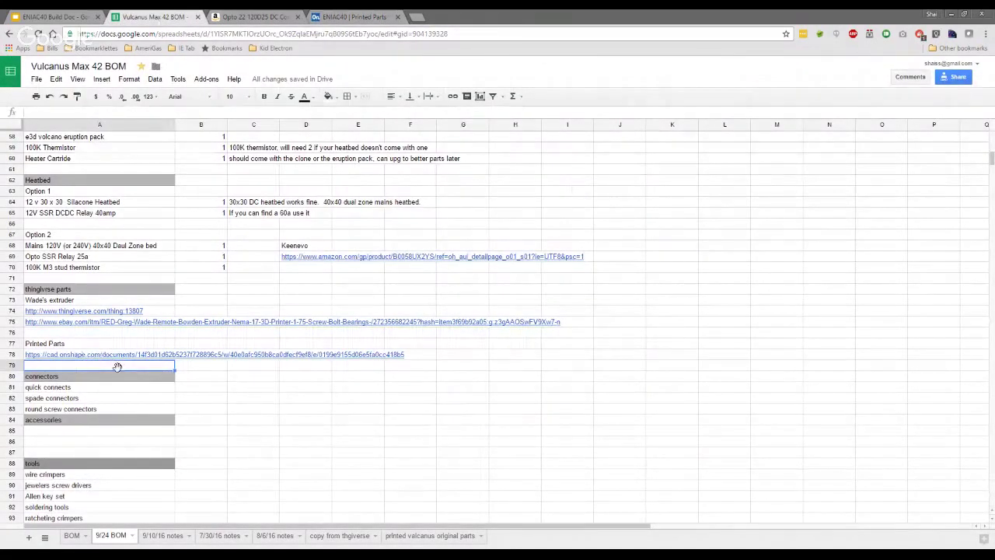
{"action": "left_click", "coordinate": [427, 356]}
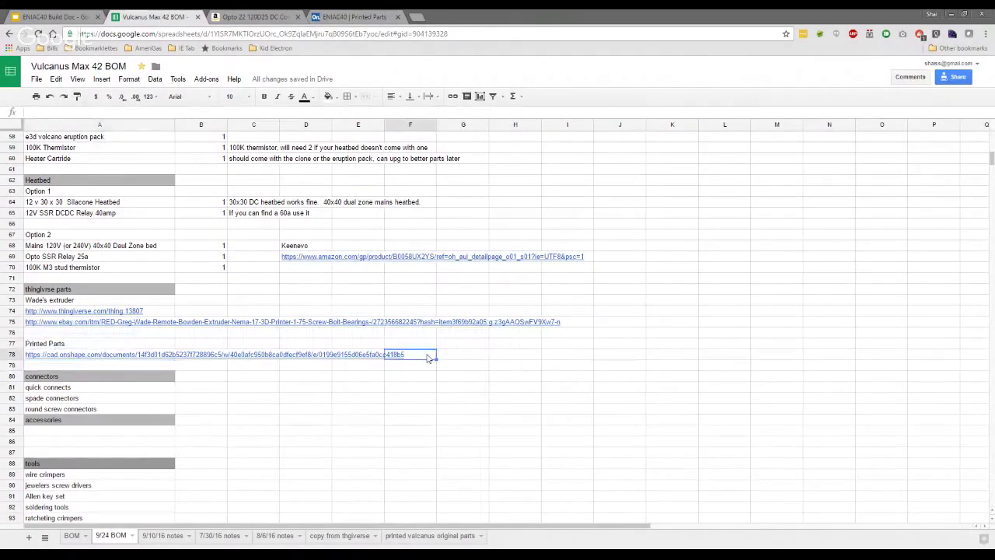
{"action": "key", "text": "Left"}
{"action": "key", "text": "Left"}
{"action": "key", "text": "Left"}
{"action": "key", "text": "Left"}
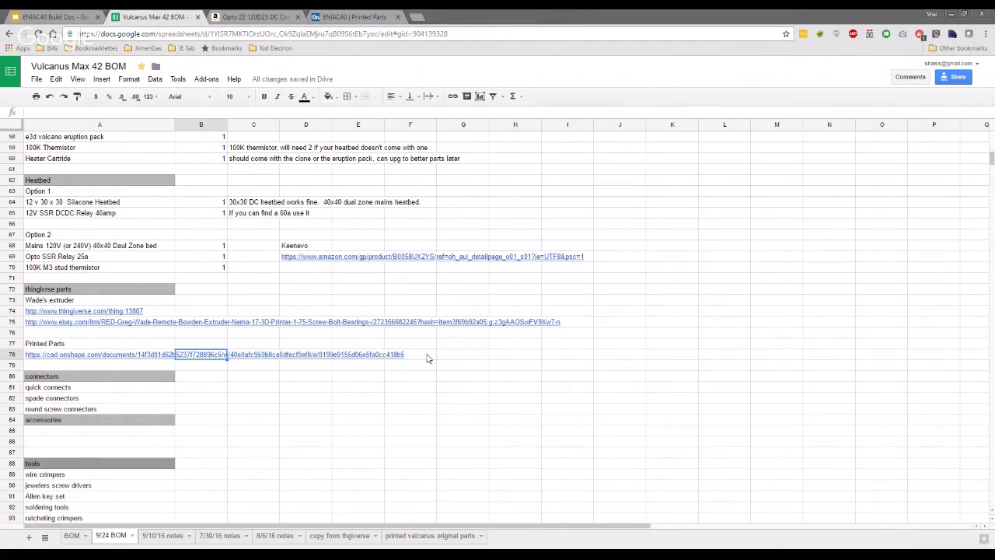
{"action": "type", "text": "Qty's to come"}
{"action": "key", "text": "Return"}
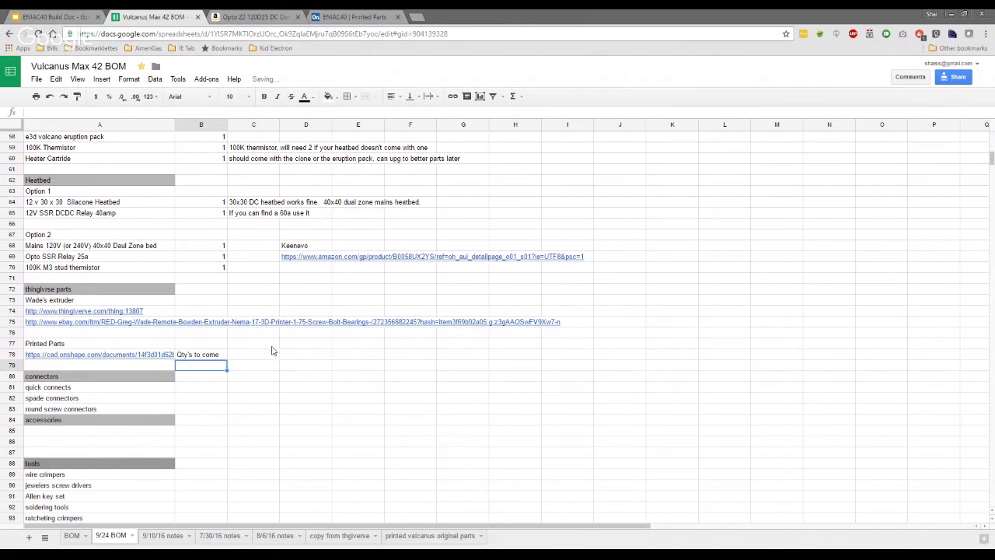
In the Onshape Printed Parts assembly, examine the stepped measuring tool and its raised numbers up close.
{"action": "left_click", "coordinate": [322, 18]}
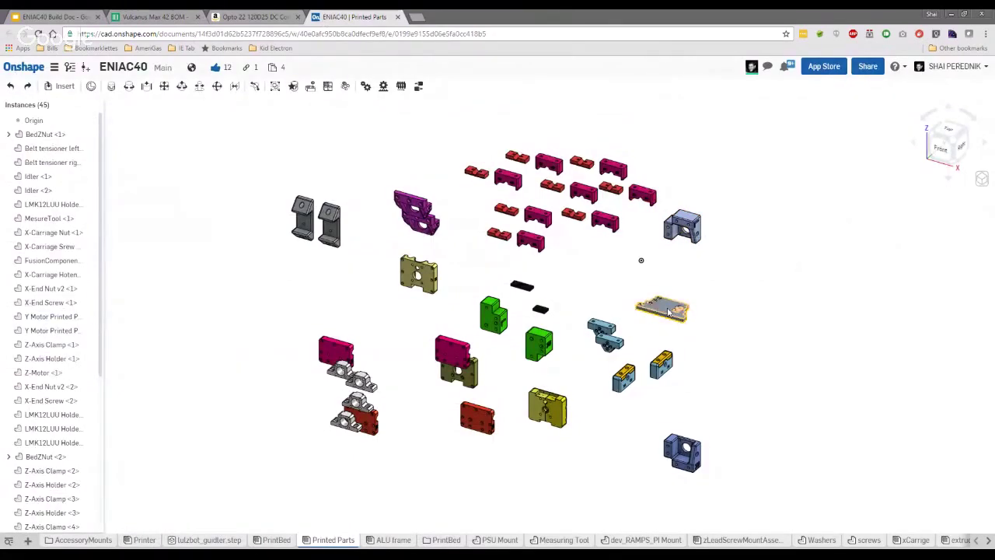
{"action": "scroll", "coordinate": [666, 307], "scroll_direction": "up", "scroll_amount": 10}
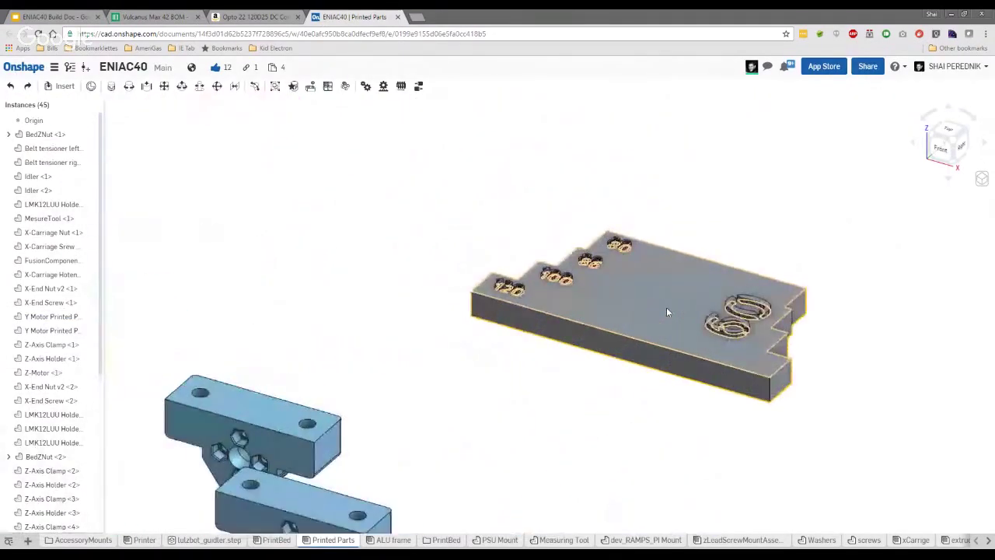
{"action": "scroll", "coordinate": [679, 273], "scroll_direction": "up", "scroll_amount": 4}
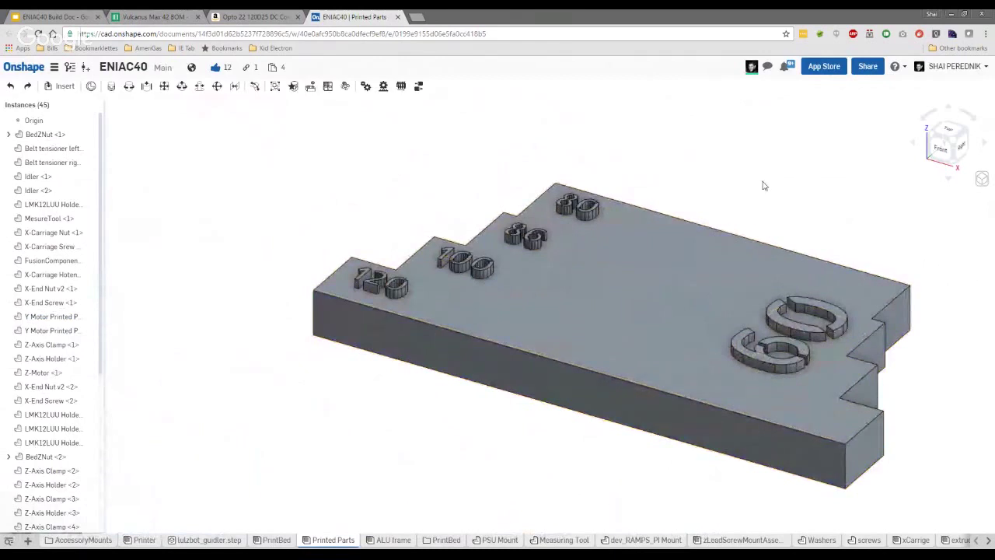
{"action": "key", "text": "Down"}
{"action": "key", "text": "Down"}
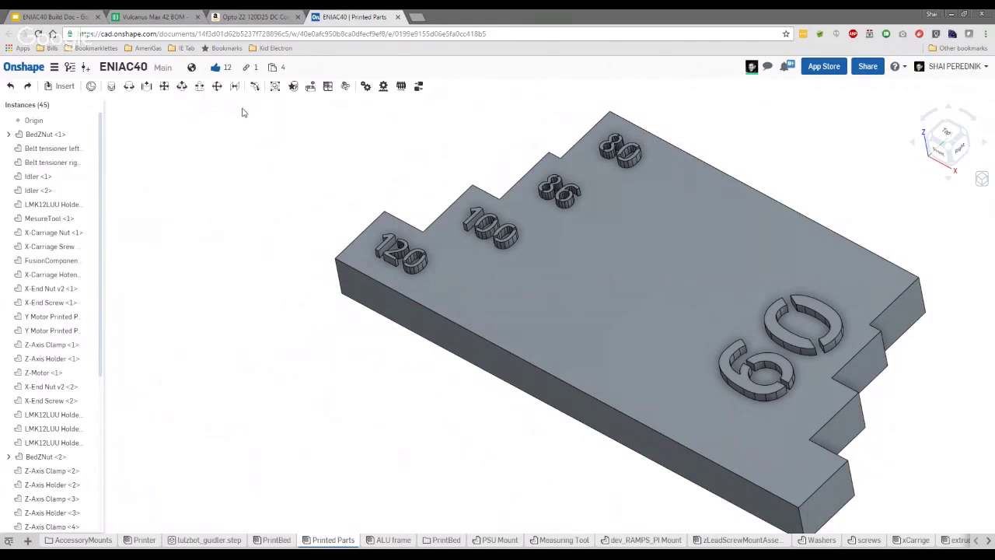
In the Vulcanus Max 42 BOM, enter "Wire sleeves" in A85 under the accessories heading.
{"action": "left_click", "coordinate": [154, 17]}
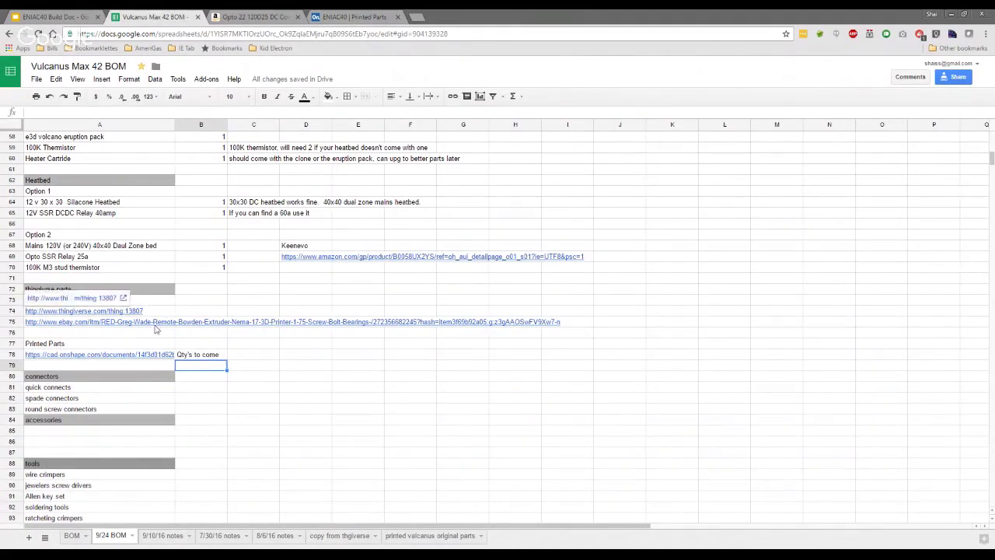
{"action": "left_click", "coordinate": [240, 368]}
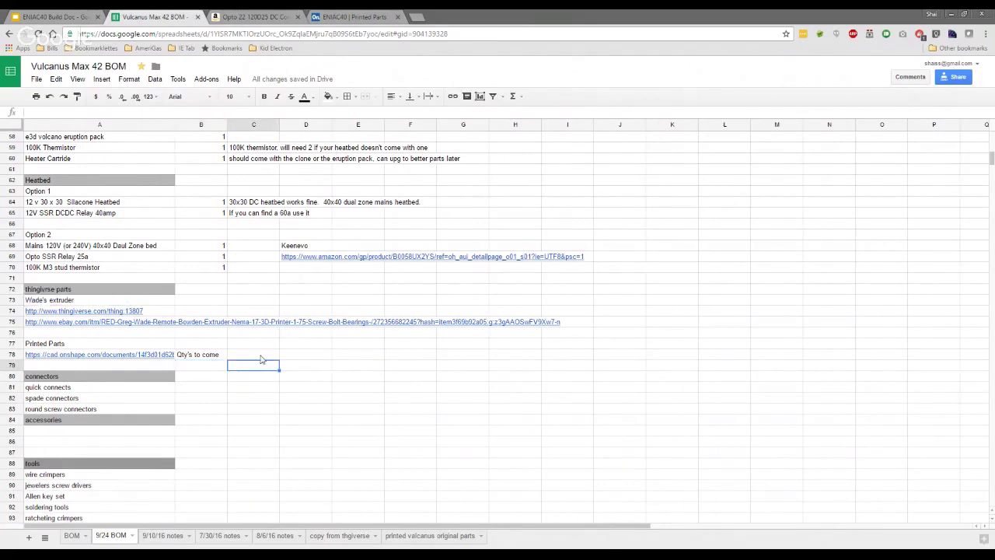
{"action": "scroll", "coordinate": [262, 359], "scroll_direction": "down", "scroll_amount": 1}
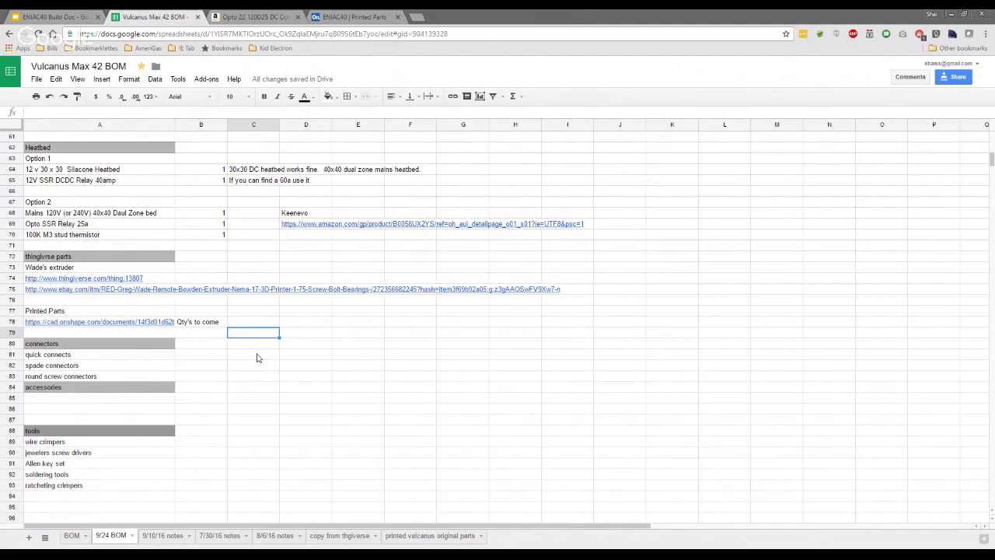
{"action": "left_click", "coordinate": [257, 324]}
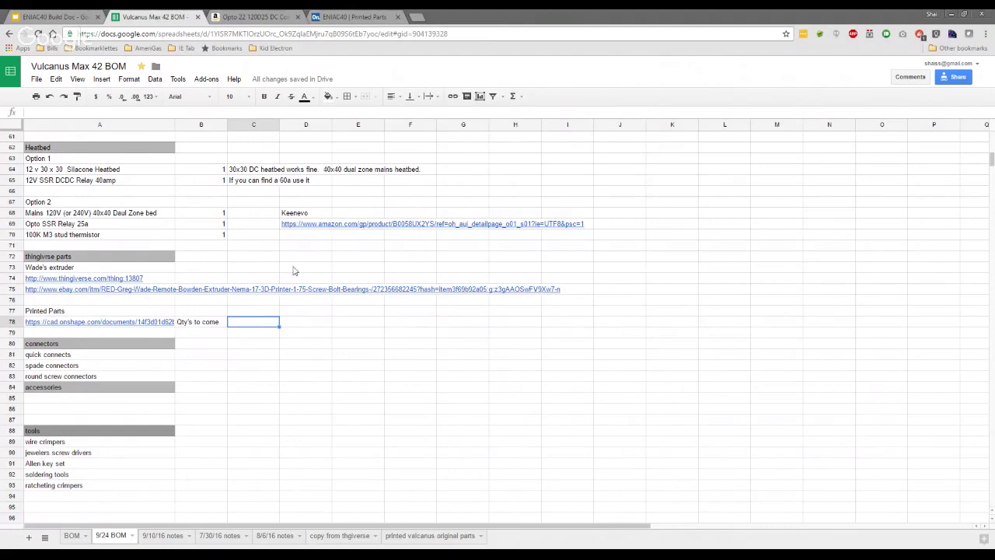
{"action": "left_click", "coordinate": [150, 403]}
{"action": "type", "text": "Wire "}
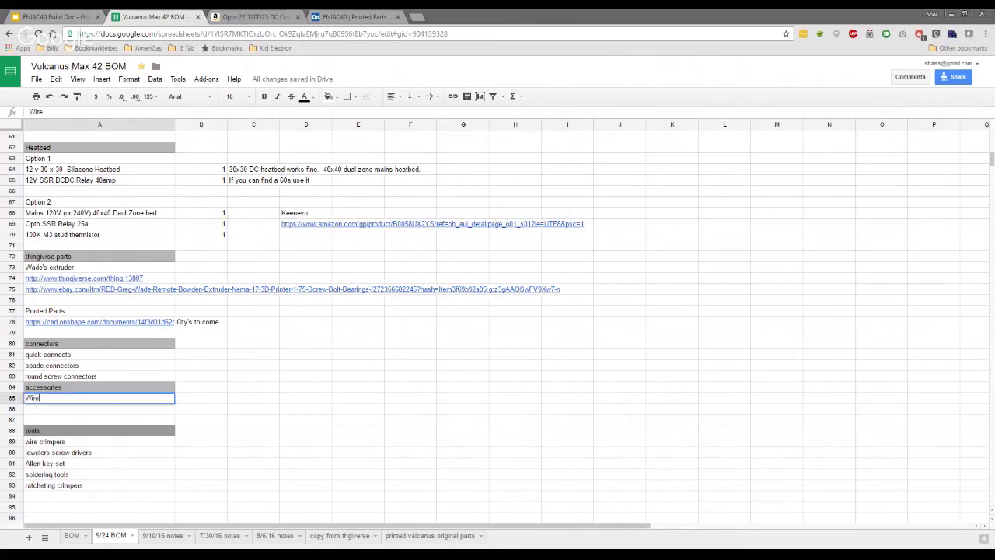
{"action": "type", "text": "sleeves"}
{"action": "key", "text": "Return"}
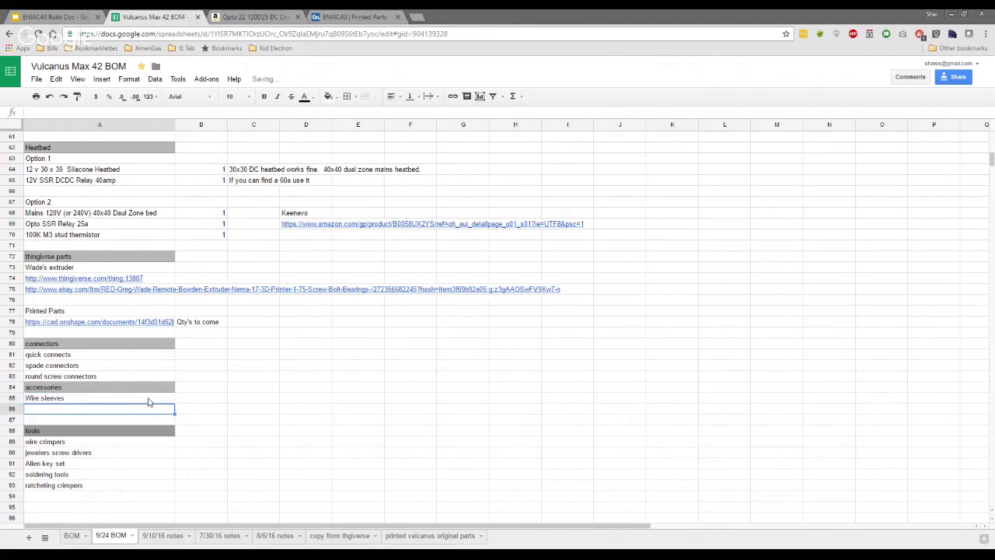
Review the entries of the tools section, from wire crimpers to ratcheting crimpers.
{"action": "left_click", "coordinate": [146, 442]}
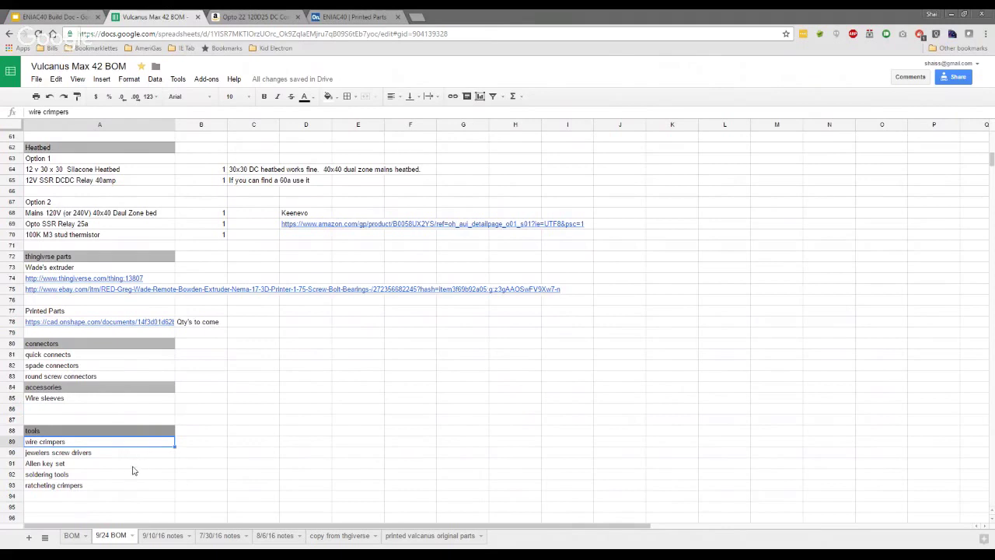
{"action": "left_click", "coordinate": [132, 473]}
{"action": "left_click", "coordinate": [121, 487]}
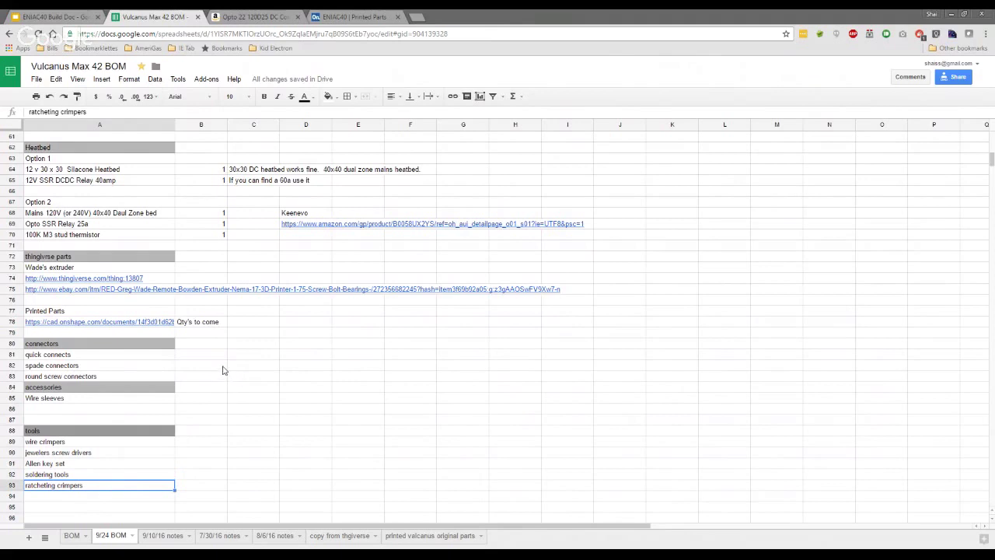
{"action": "scroll", "coordinate": [222, 370], "scroll_direction": "down", "scroll_amount": 1}
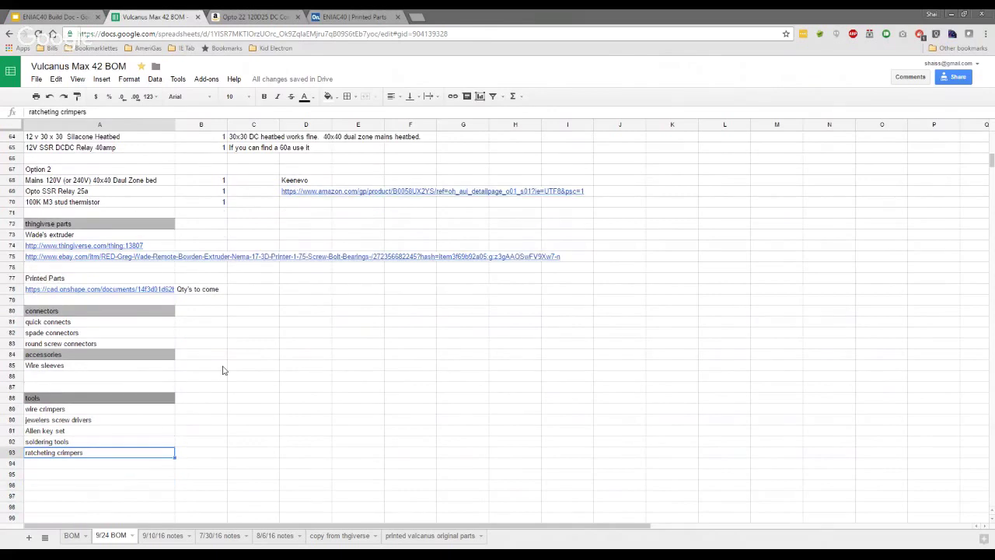
{"action": "scroll", "coordinate": [222, 370], "scroll_direction": "up", "scroll_amount": 1}
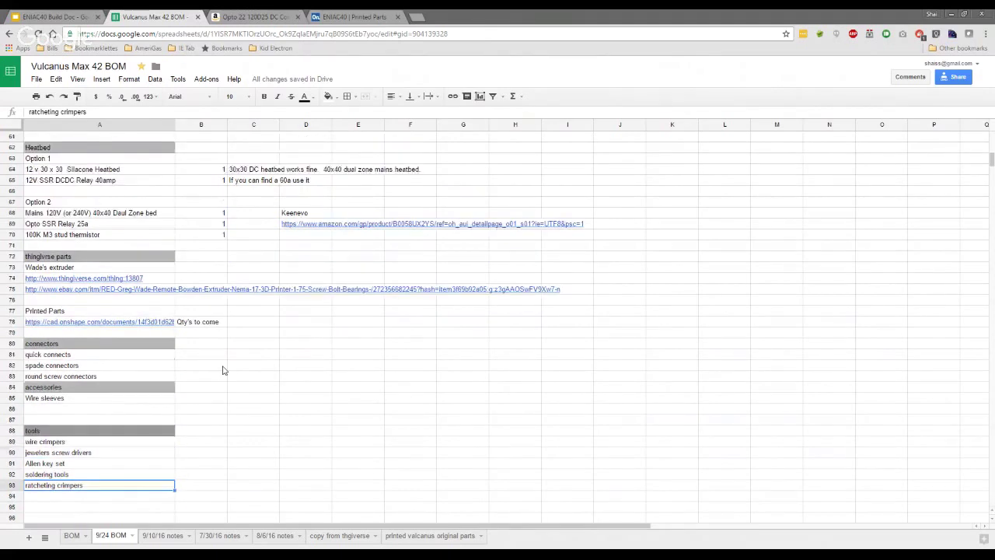
Change the corner brackets entry in A51 to "2028 ALU Corner Brackets".
{"action": "scroll", "coordinate": [222, 370], "scroll_direction": "up", "scroll_amount": 5}
{"action": "scroll", "coordinate": [222, 370], "scroll_direction": "up", "scroll_amount": 2}
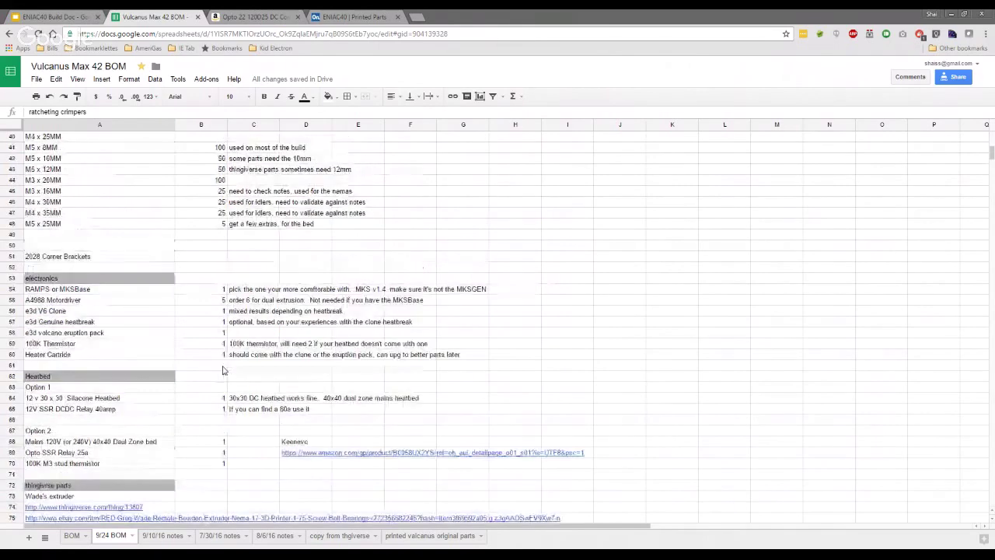
{"action": "scroll", "coordinate": [222, 370], "scroll_direction": "up", "scroll_amount": 1}
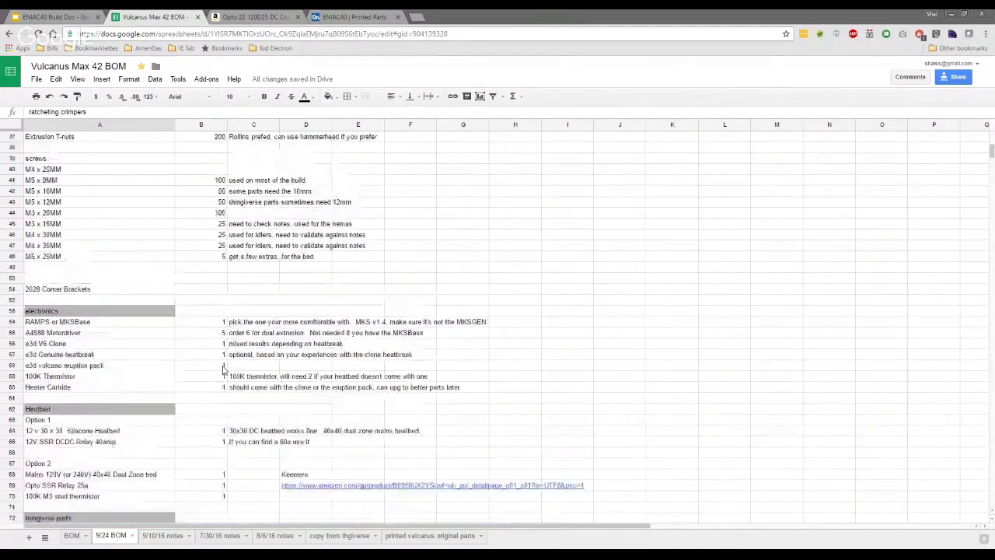
{"action": "left_click", "coordinate": [193, 291]}
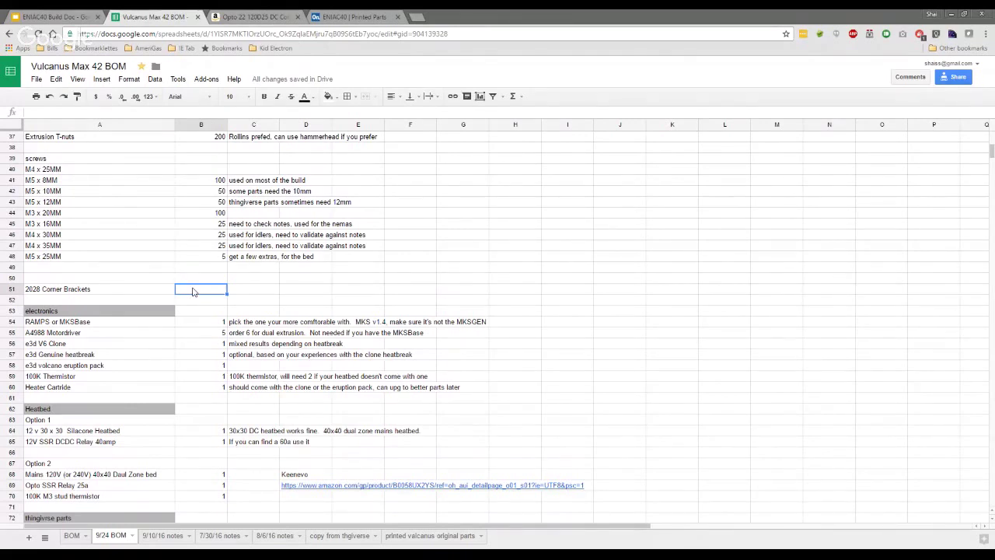
{"action": "left_click", "coordinate": [145, 290]}
{"action": "left_click", "coordinate": [86, 122]}
{"action": "type", "text": "ALU"}
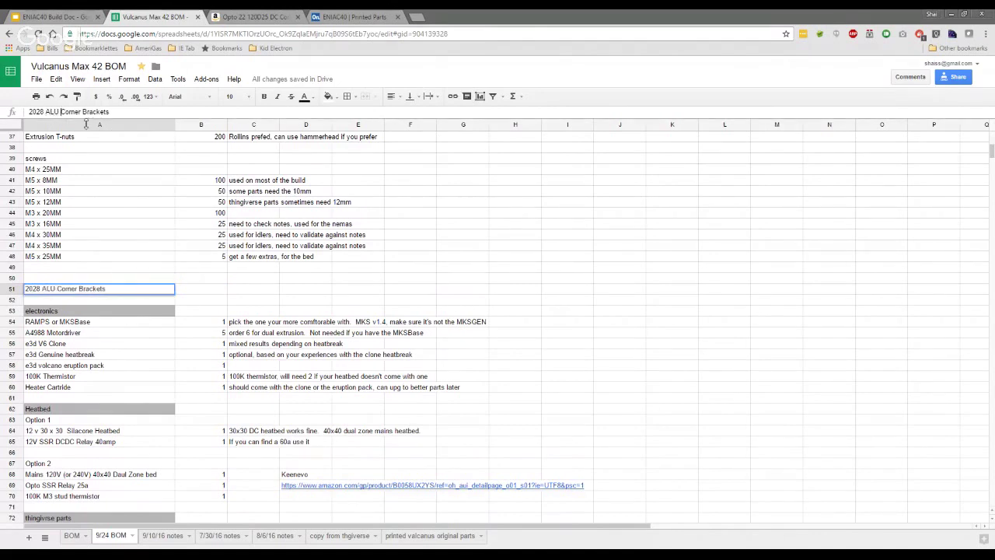
{"action": "key", "text": "Return"}
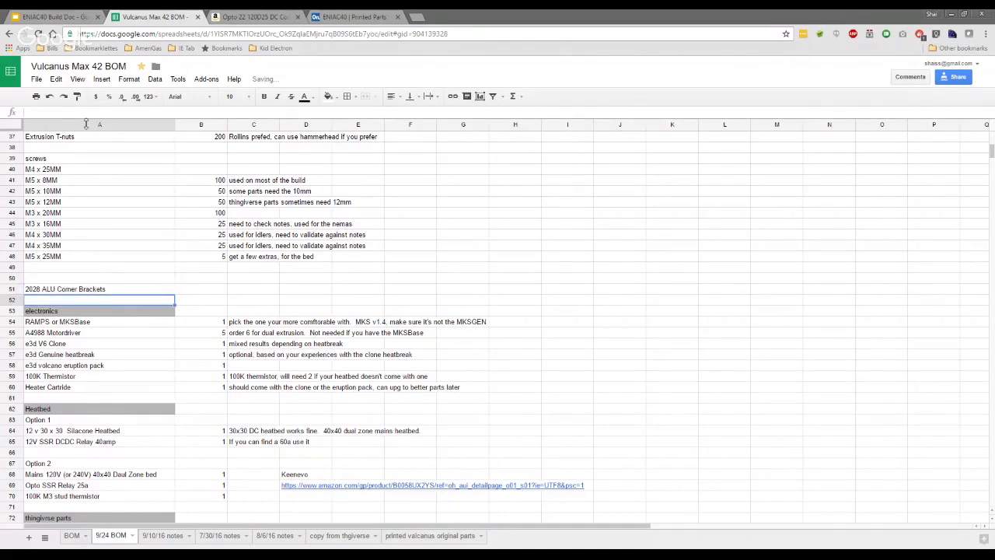
Go to ebay.com in place of the Amazon relay page and search for "2028 alumuminum brackets".
{"action": "left_click", "coordinate": [253, 16]}
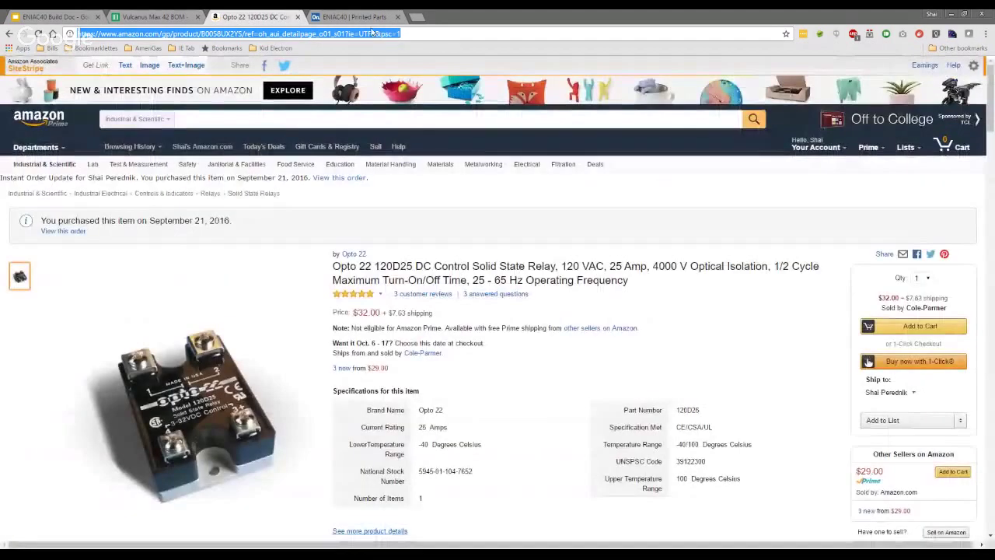
{"action": "type", "text": "ebay.com"}
{"action": "key", "text": "Return"}
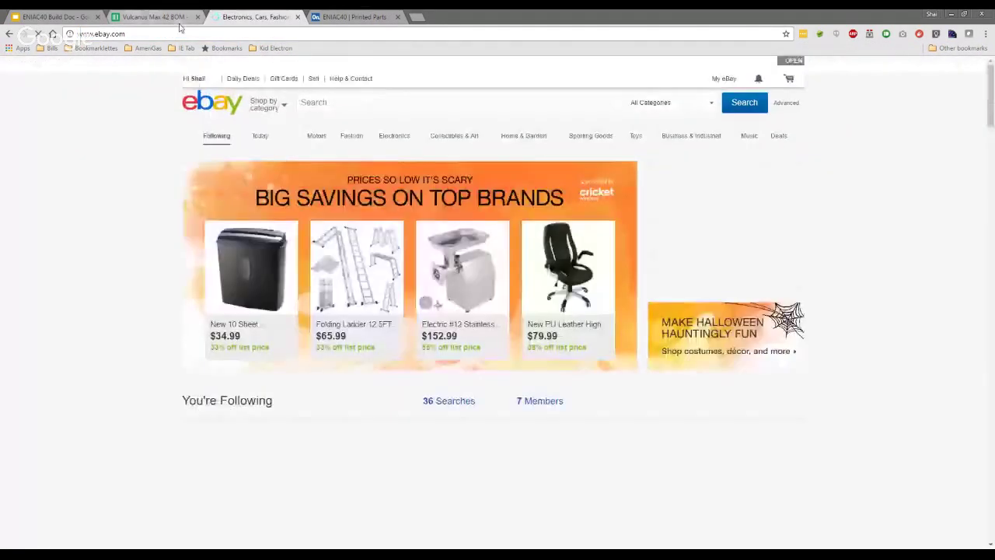
{"action": "left_click", "coordinate": [318, 105]}
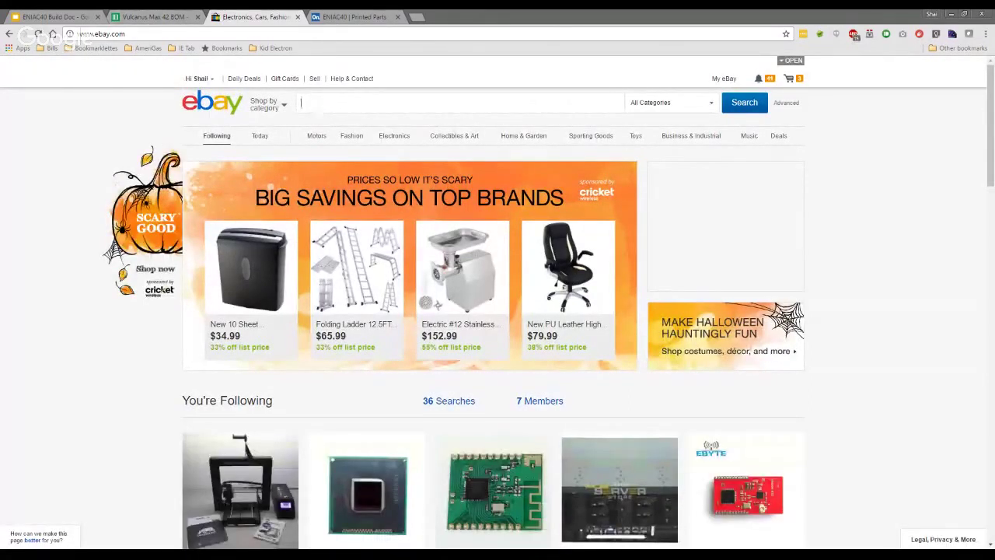
{"action": "type", "text": "2028 "}
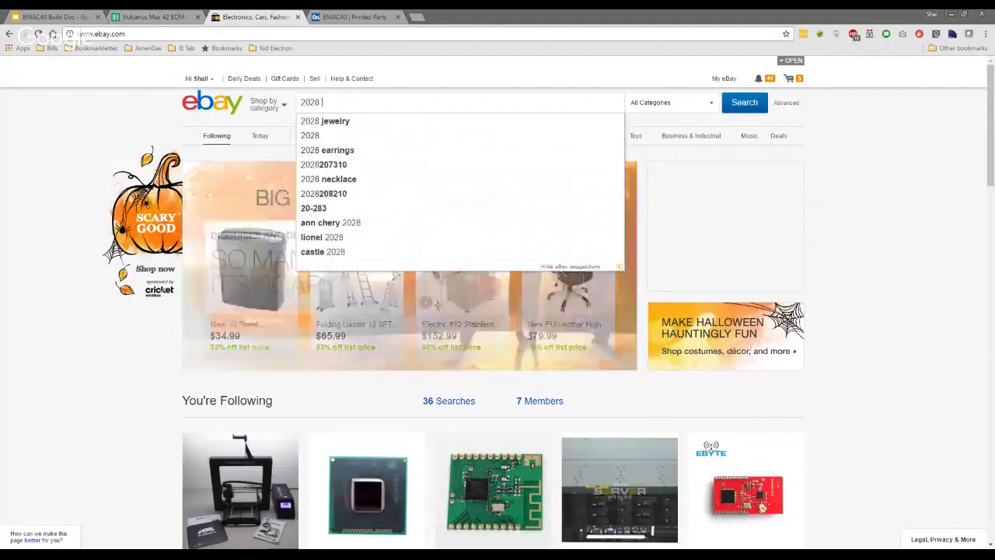
{"action": "type", "text": "alumuminum "}
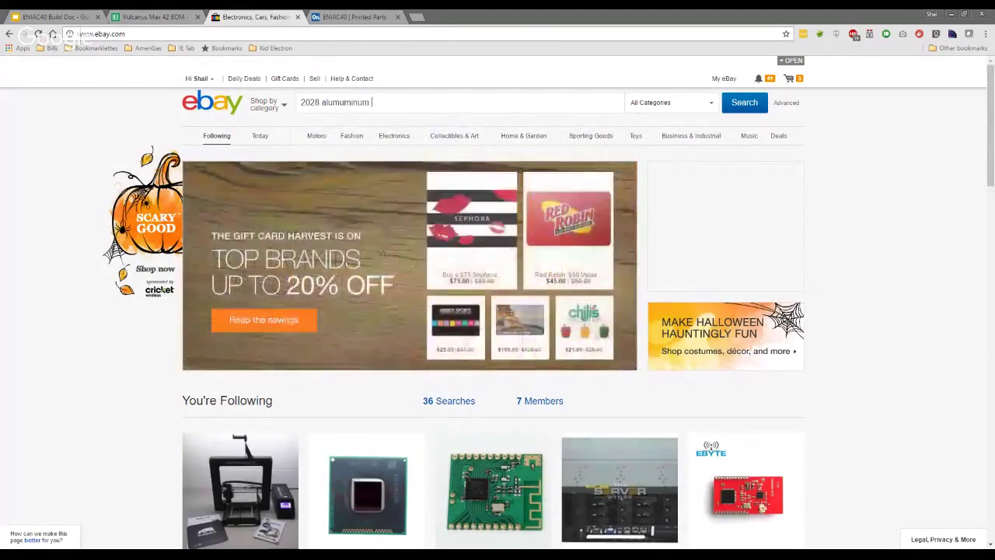
{"action": "type", "text": "brackets"}
{"action": "key", "text": "Return"}
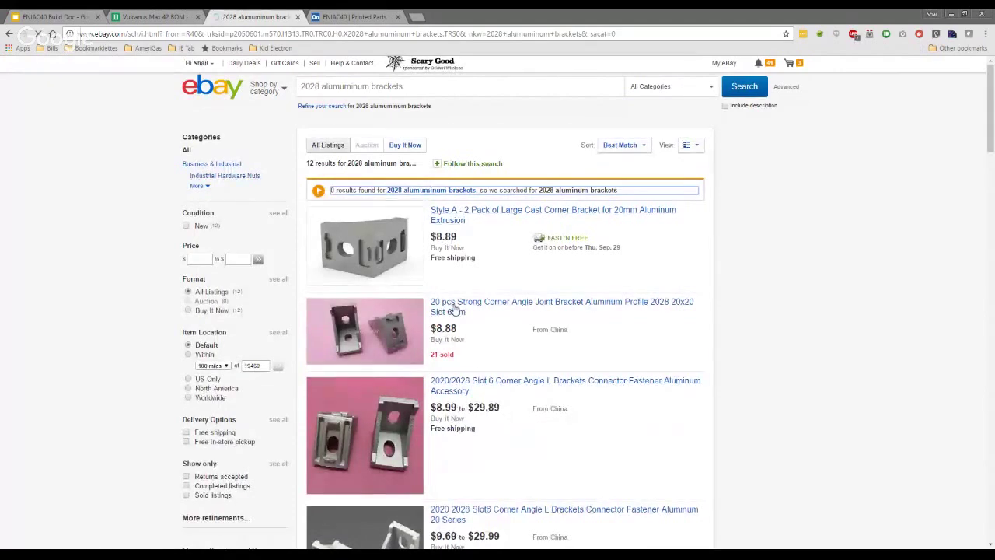
Open the "2020/2028 Slot 6 Corner Angle L Brackets" listing and paste its web address into C51 of the Vulcanus Max 42 BOM.
{"action": "left_click", "coordinate": [447, 386]}
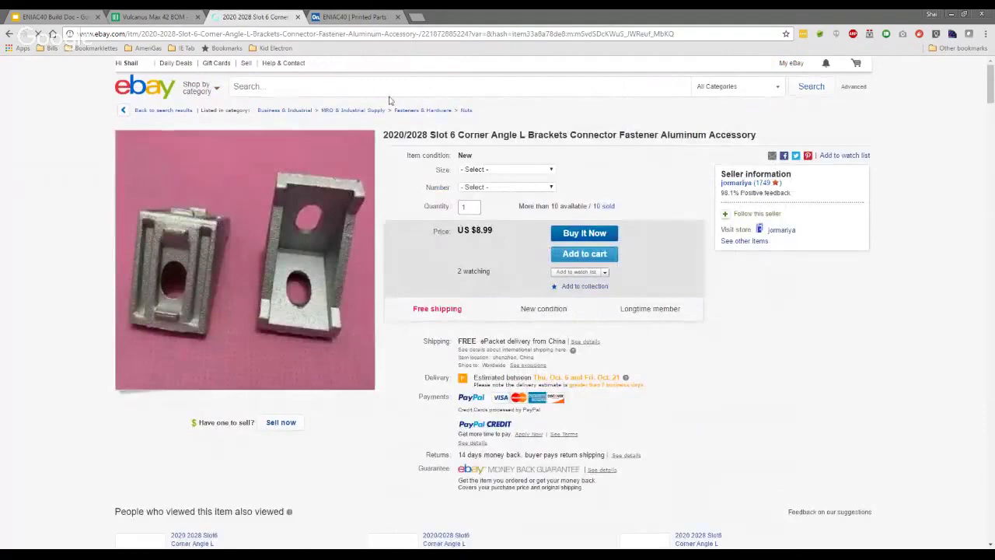
{"action": "left_click", "coordinate": [286, 34]}
{"action": "key", "text": "ctrl+c"}
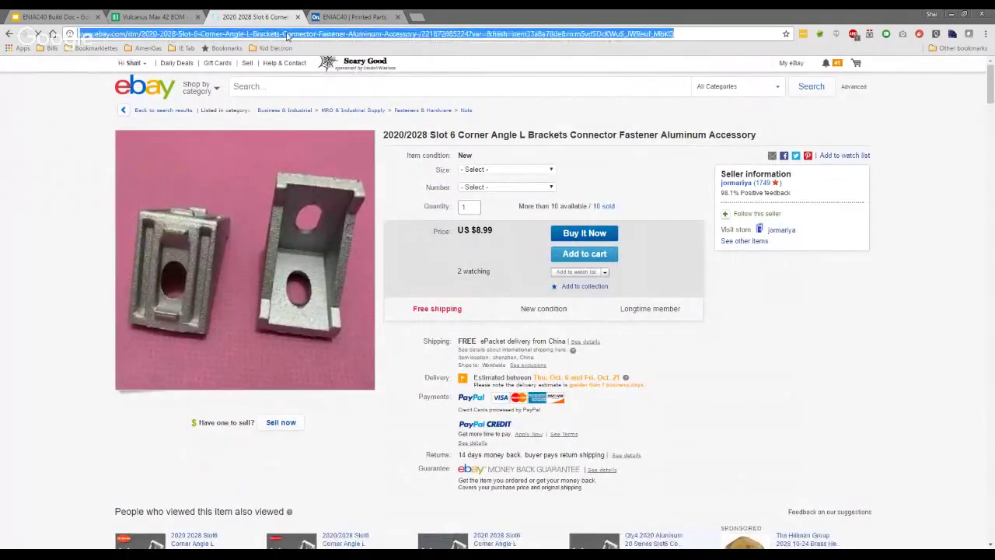
{"action": "left_click", "coordinate": [142, 16]}
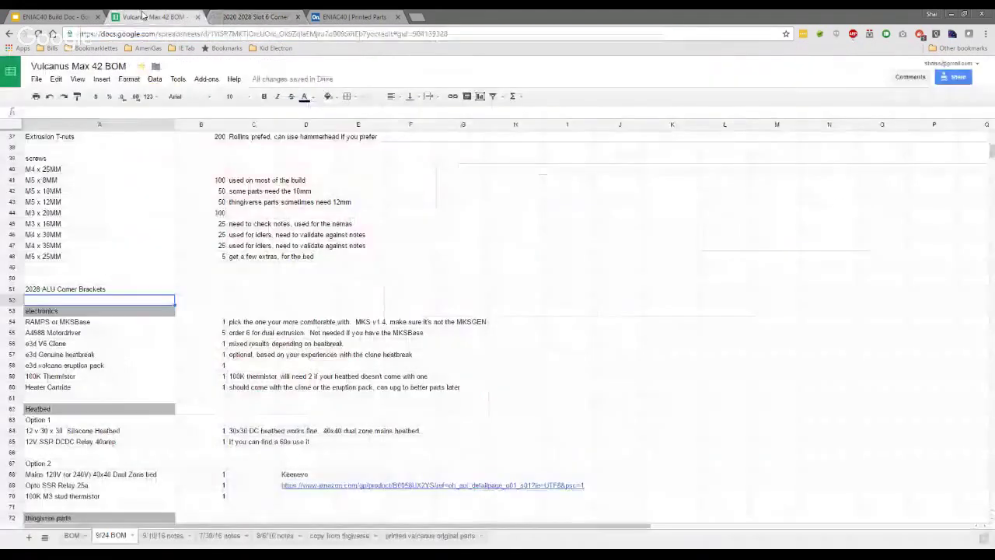
{"action": "left_click", "coordinate": [251, 289]}
{"action": "key", "text": "ctrl+v"}
Check the number options on the eBay bracket listing and enter a quantity of 50 in B51 of the BOM.
{"action": "left_click", "coordinate": [218, 289]}
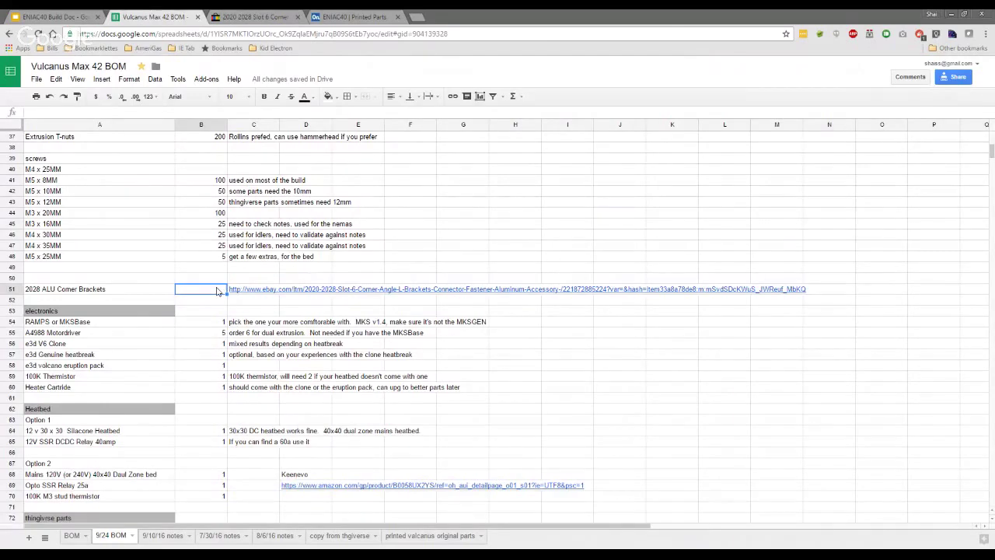
{"action": "left_click", "coordinate": [273, 17]}
{"action": "left_click", "coordinate": [505, 186]}
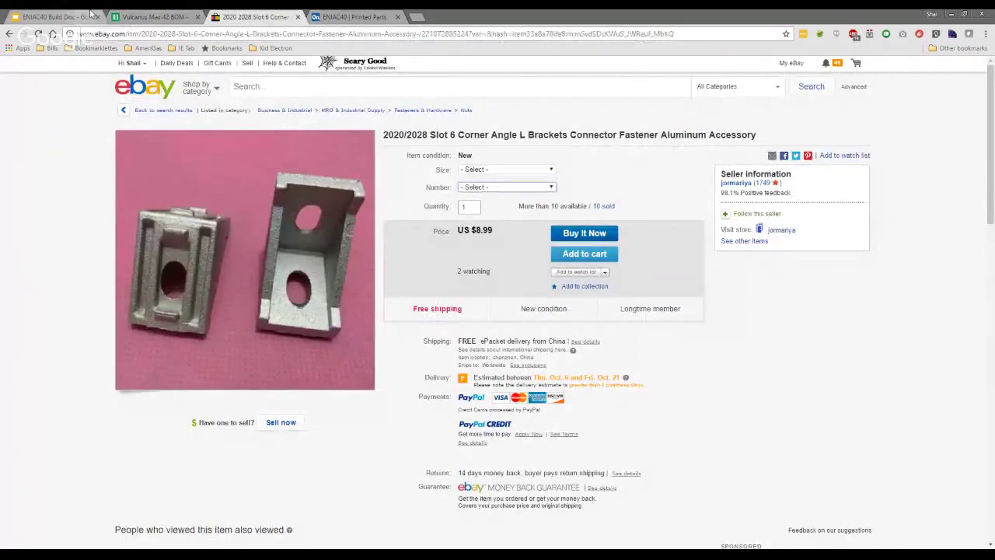
{"action": "left_click", "coordinate": [152, 16]}
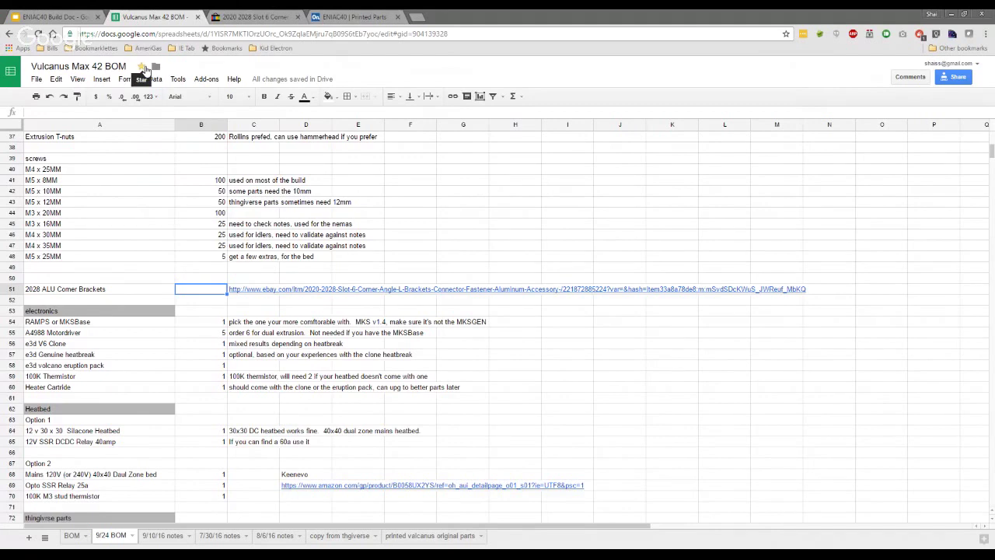
{"action": "type", "text": "50"}
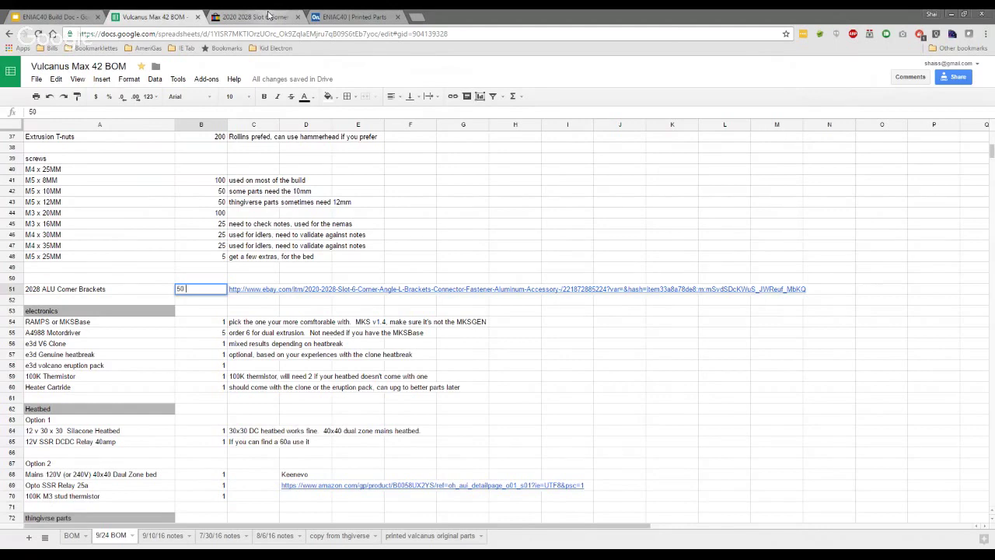
{"action": "key", "text": "Return"}
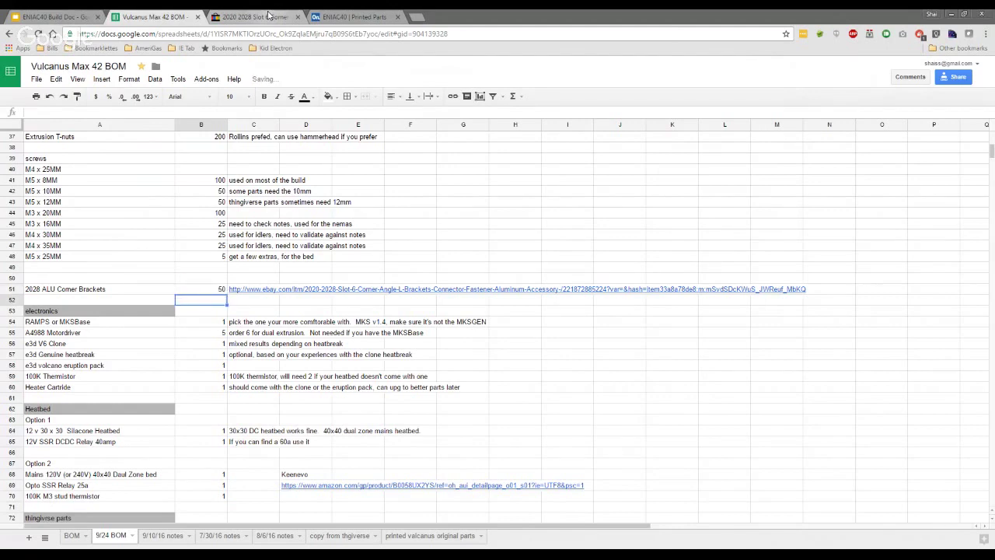
{"action": "left_click", "coordinate": [180, 272]}
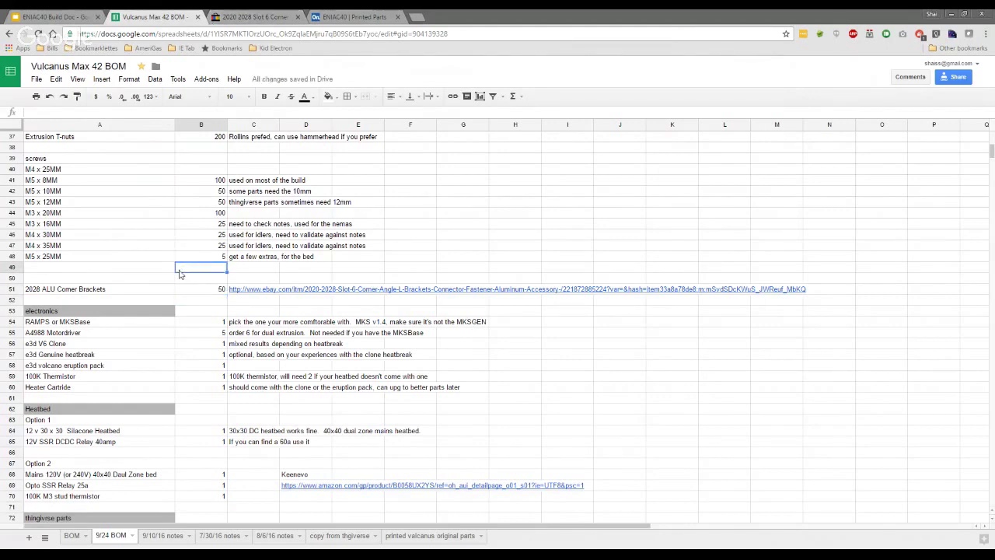
{"action": "left_click", "coordinate": [193, 291]}
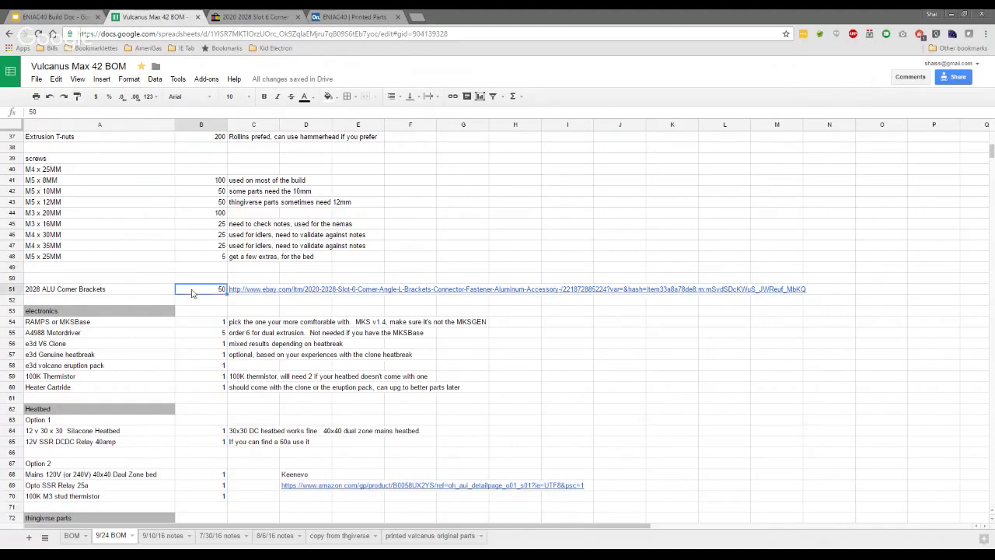